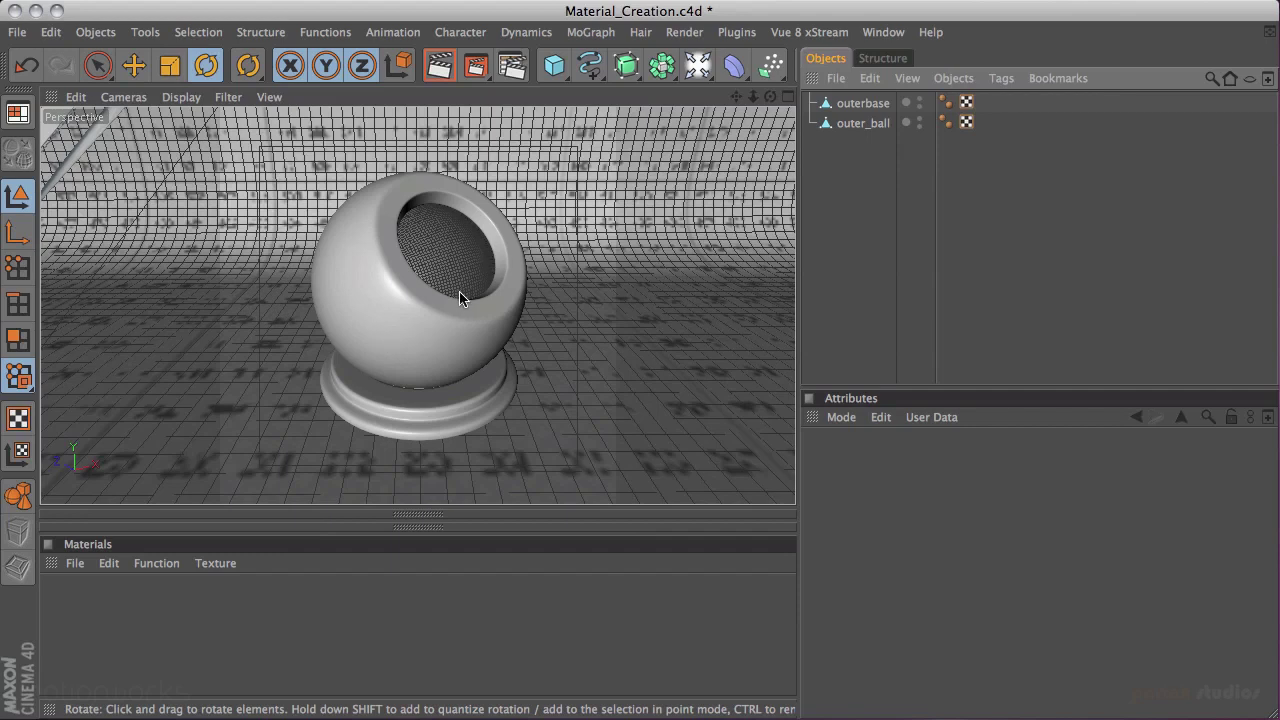
Step: Select the outerbase and outer_ball objects in the viewport one after the other to identify them, and clear the selection
{"action": "left_click", "coordinate": [442, 399]}
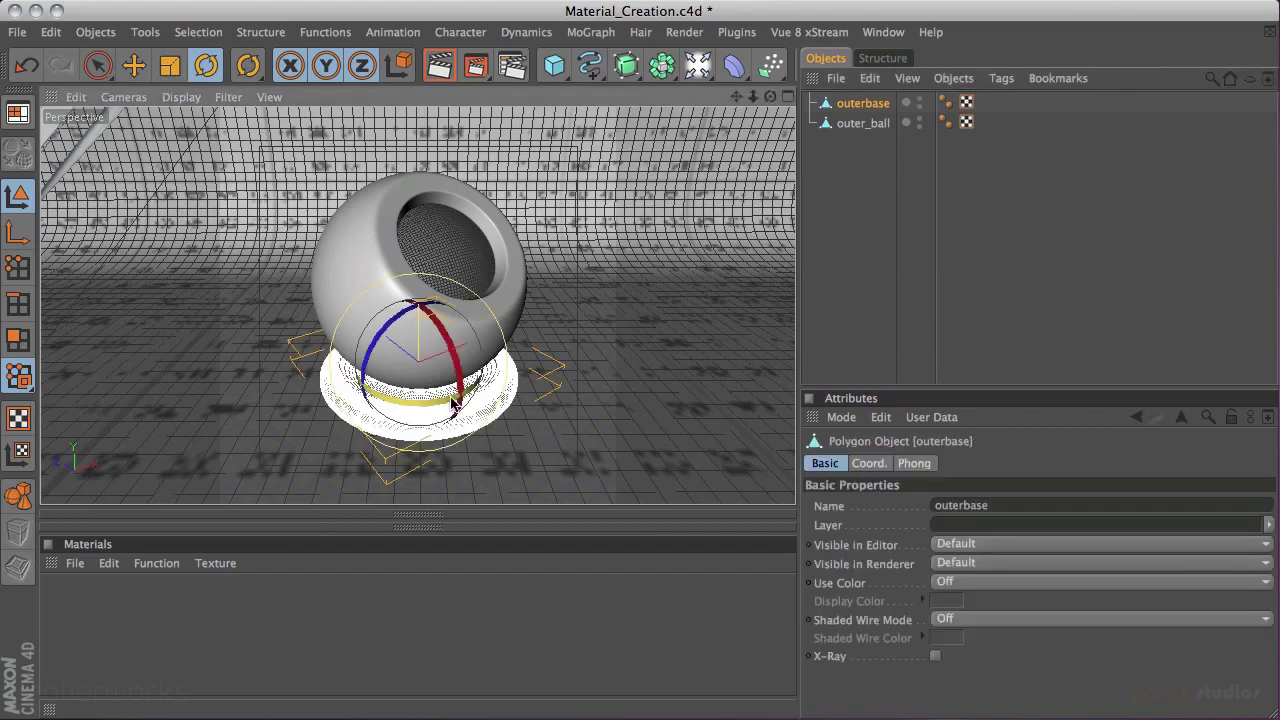
{"action": "left_click", "coordinate": [362, 258]}
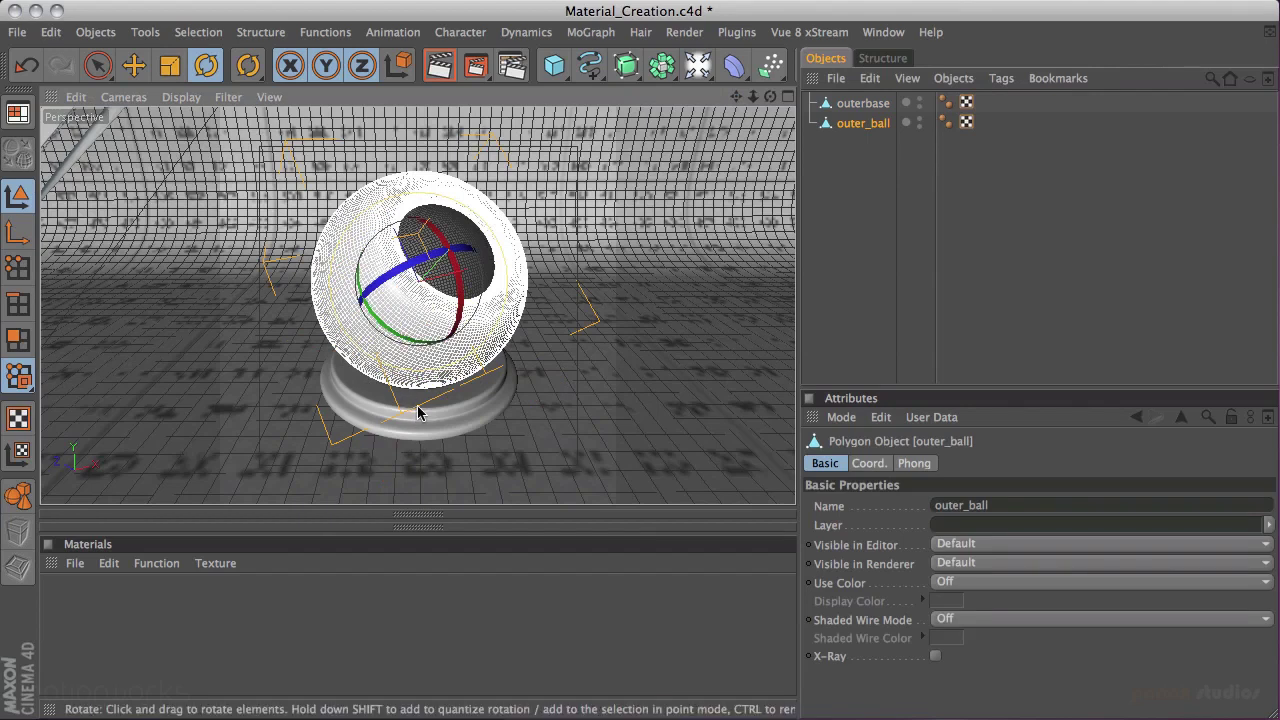
{"action": "left_click", "coordinate": [856, 169]}
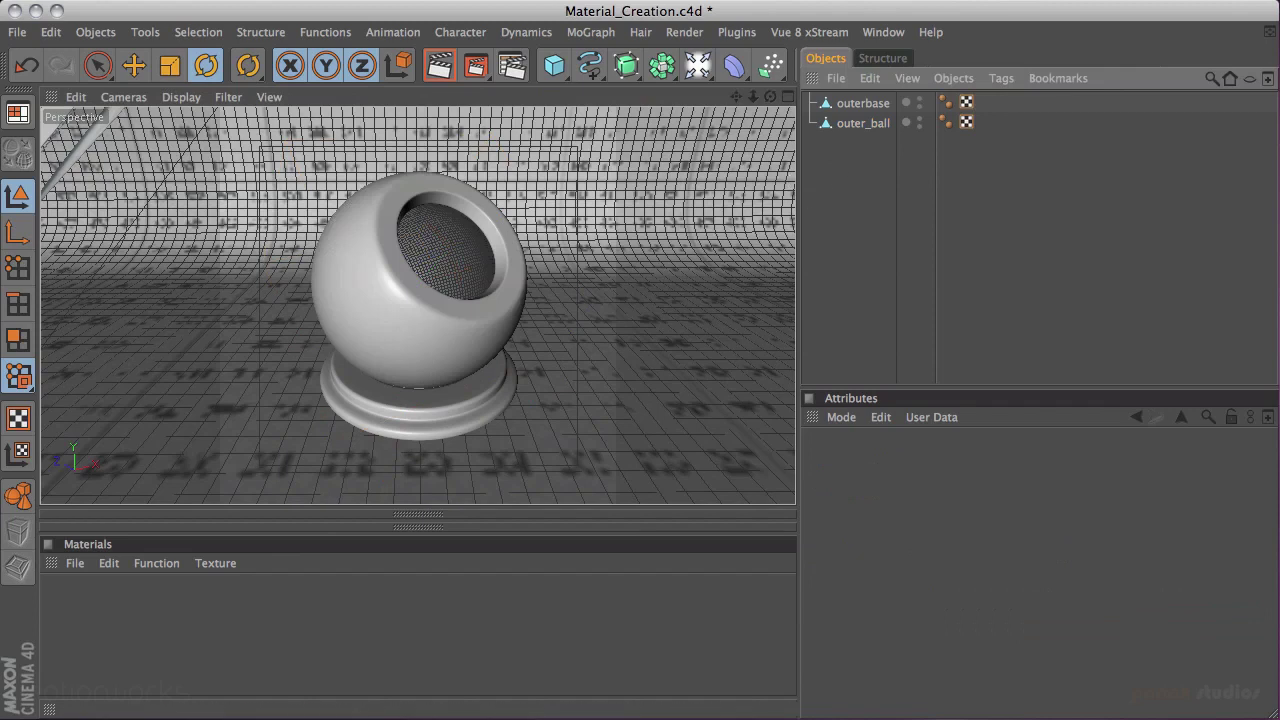
Step: Reveal the Scene layer's objects in the object list using the Layer Browser and expand the scene elements group
{"action": "key", "text": "shift+F4"}
{"action": "left_click_drag", "start_coordinate": [996, 166], "coordinate": [592, 185]}
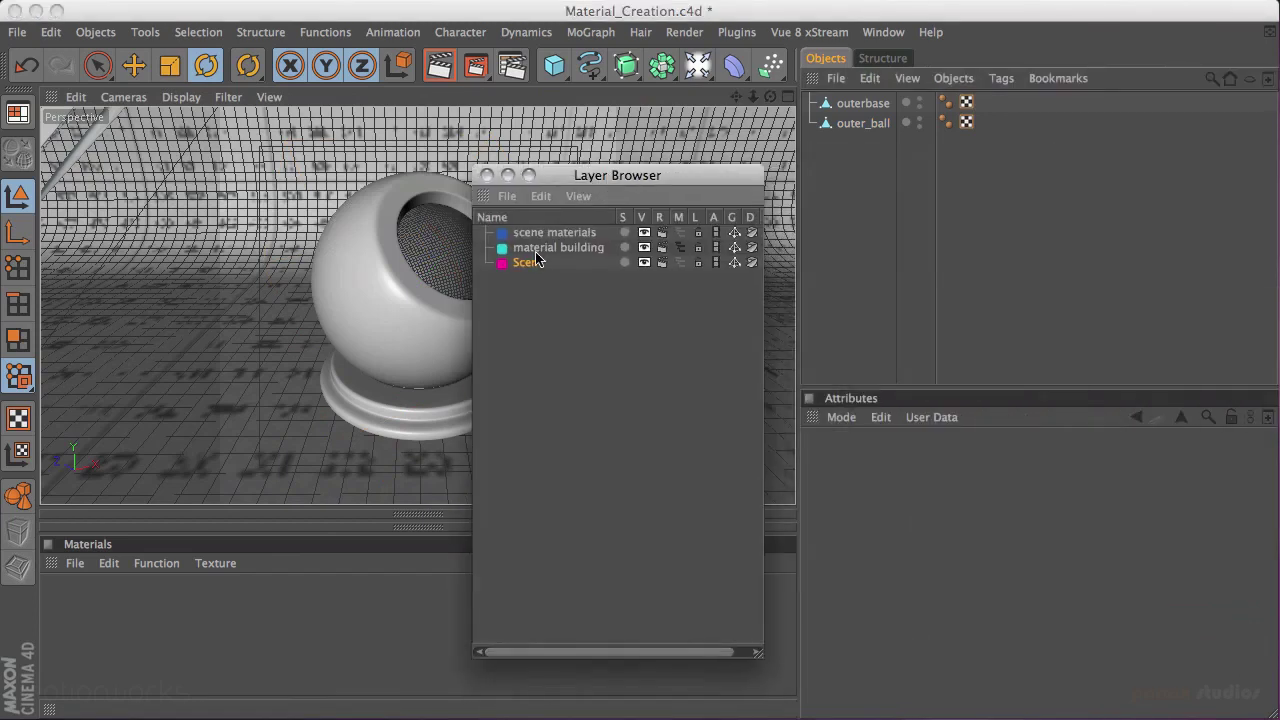
{"action": "left_click", "coordinate": [680, 263]}
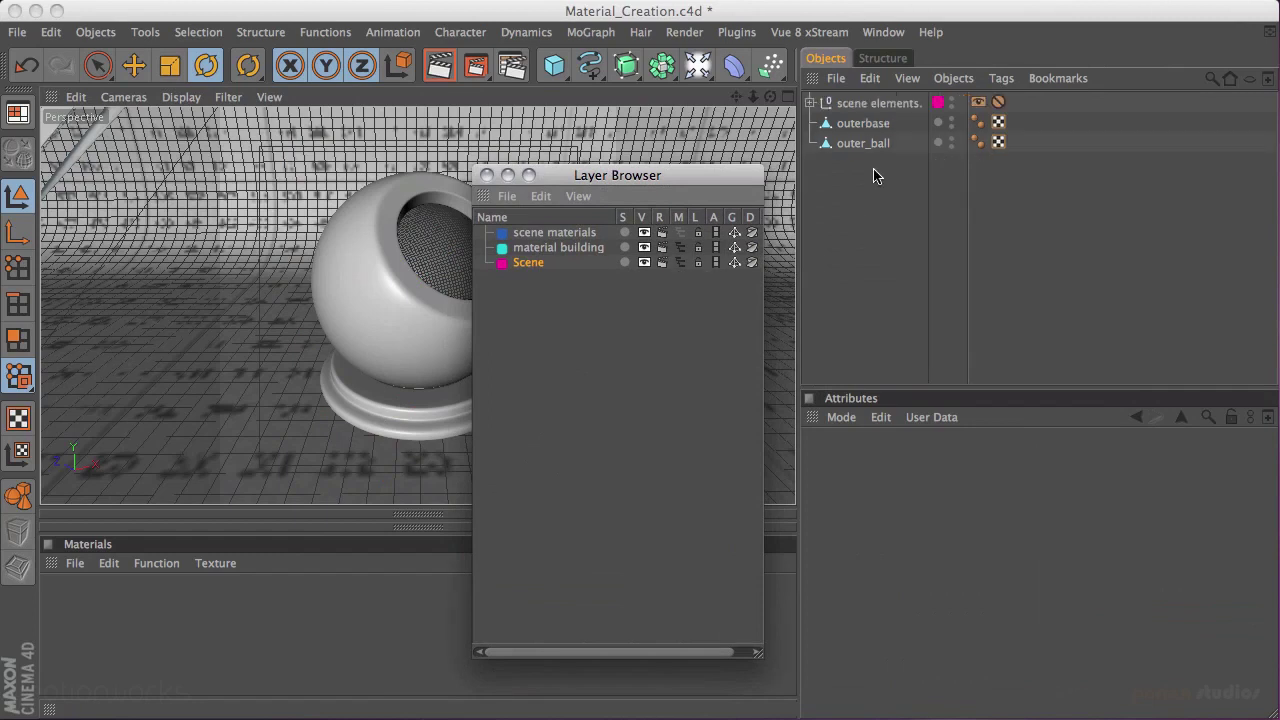
{"action": "left_click", "coordinate": [811, 103]}
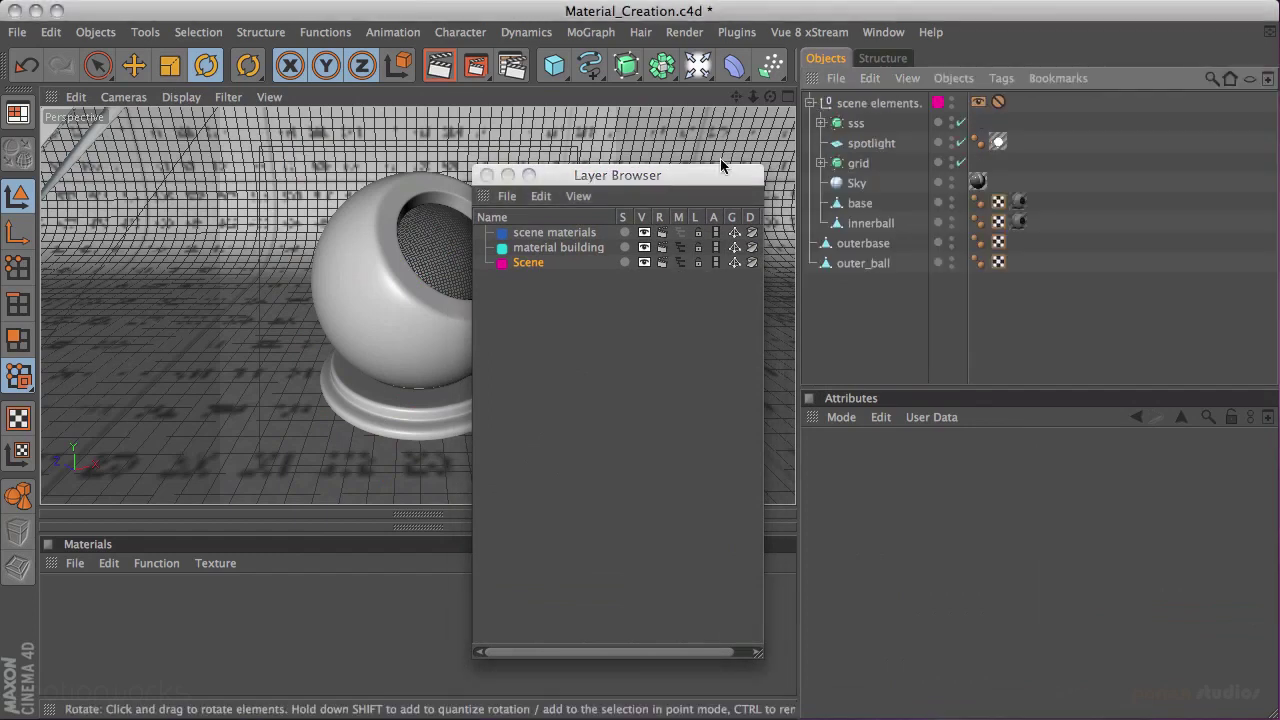
{"action": "left_click", "coordinate": [487, 175]}
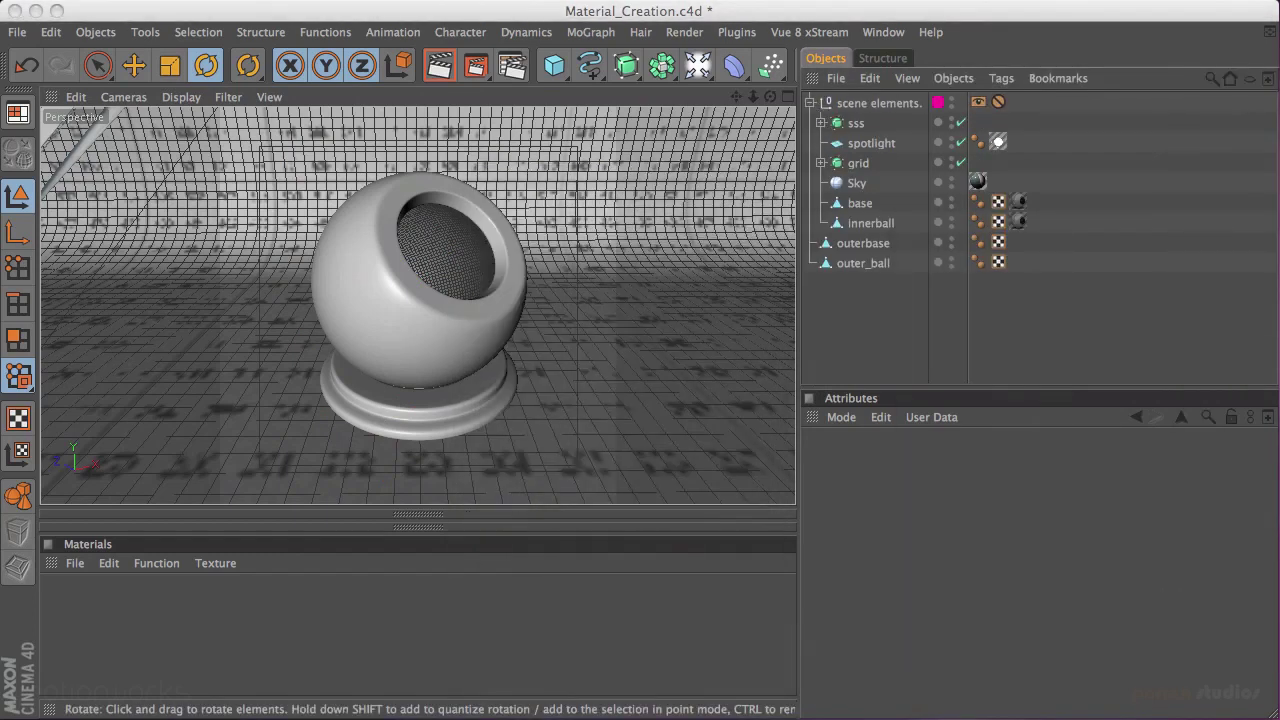
Step: Examine the innerball, base, spotlight and sss objects, temporarily hiding outer_ball, and collapse the scene elements group
{"action": "left_click", "coordinate": [866, 226]}
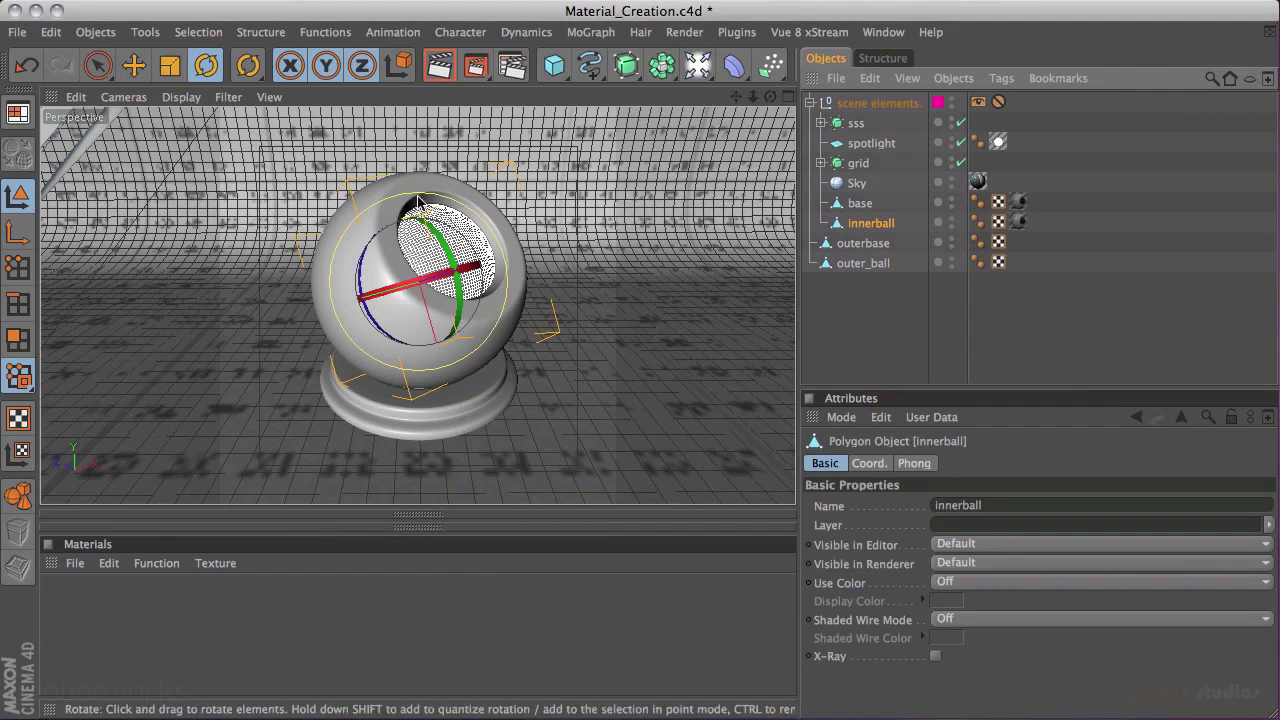
{"action": "left_click", "coordinate": [864, 204]}
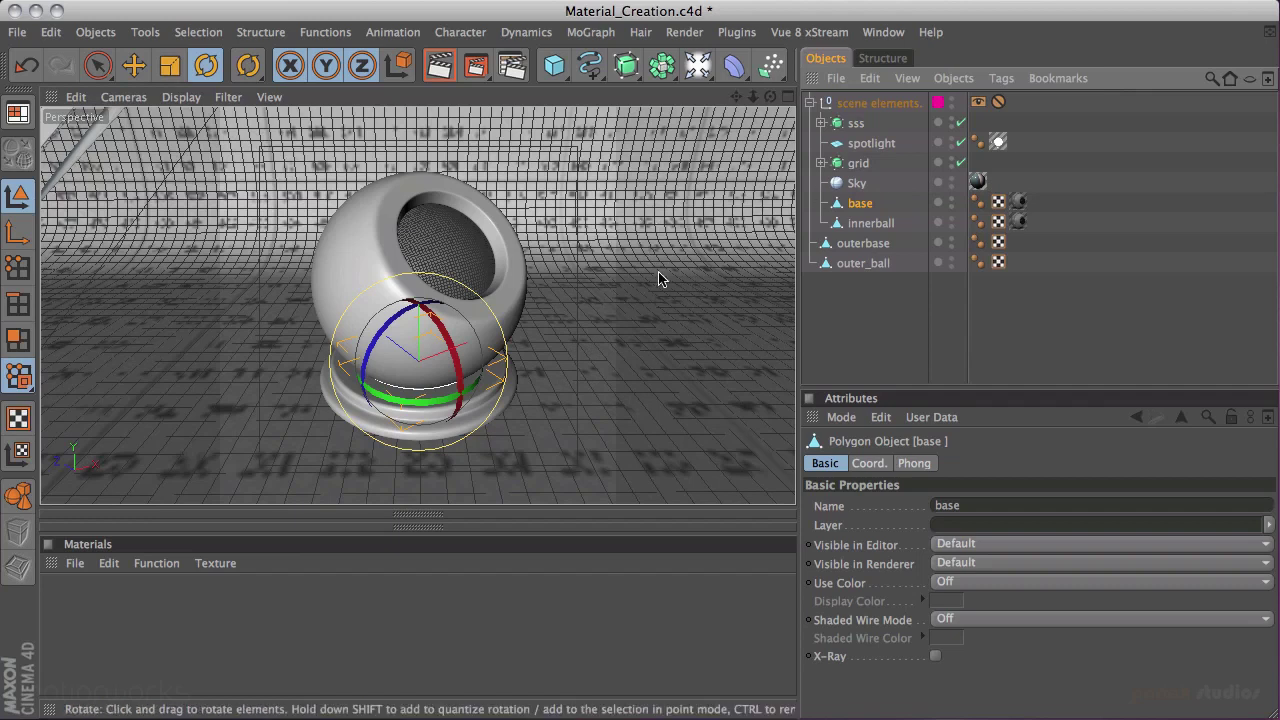
{"action": "left_click", "coordinate": [876, 145]}
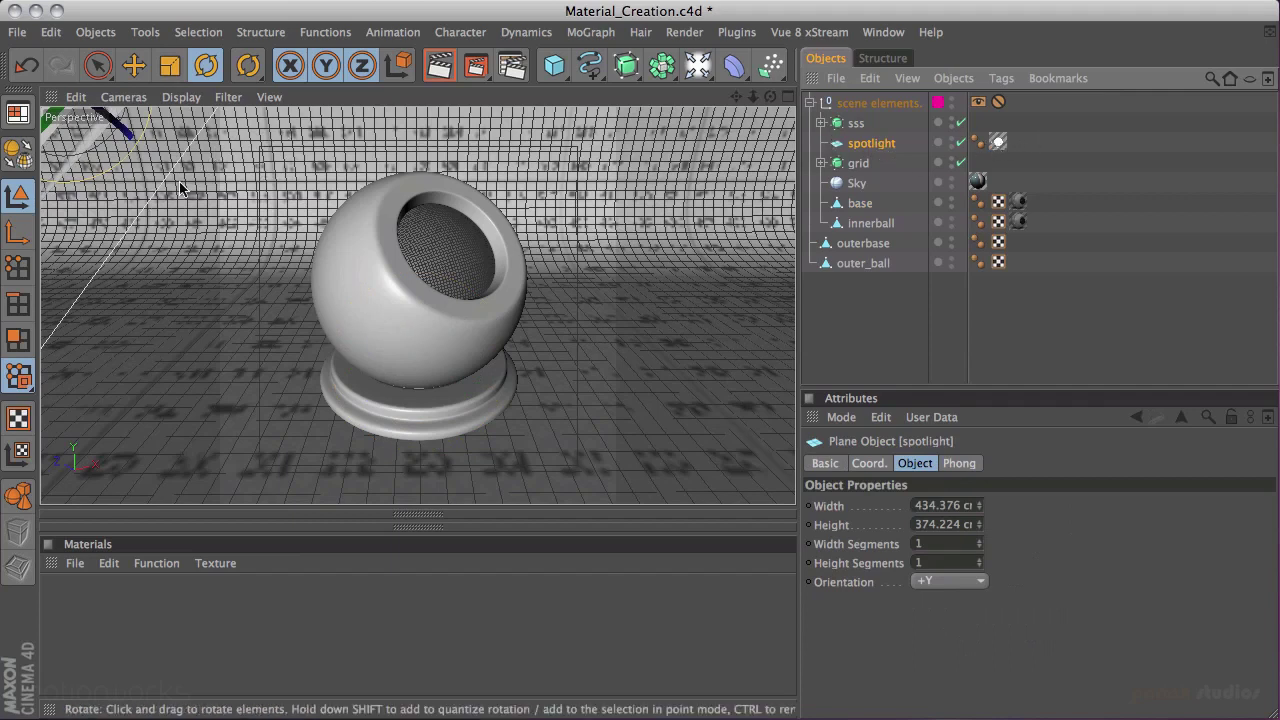
{"action": "left_click", "coordinate": [855, 124]}
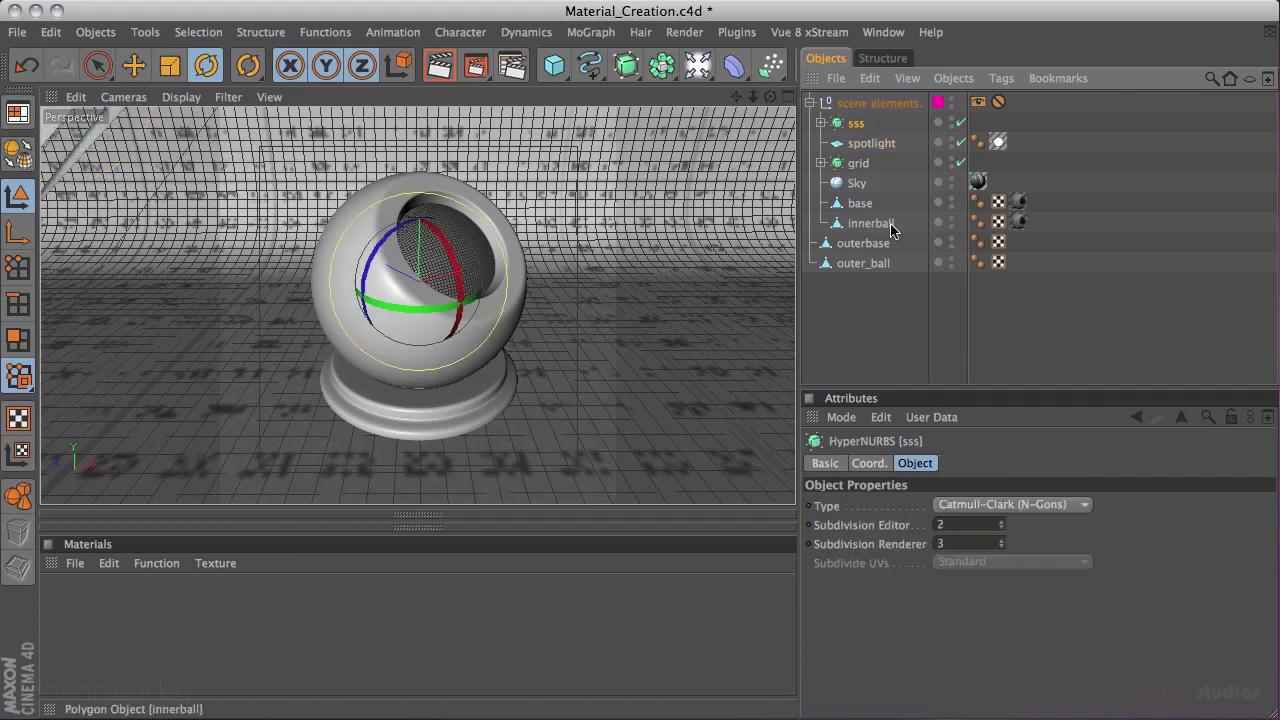
{"action": "left_click", "coordinate": [951, 261]}
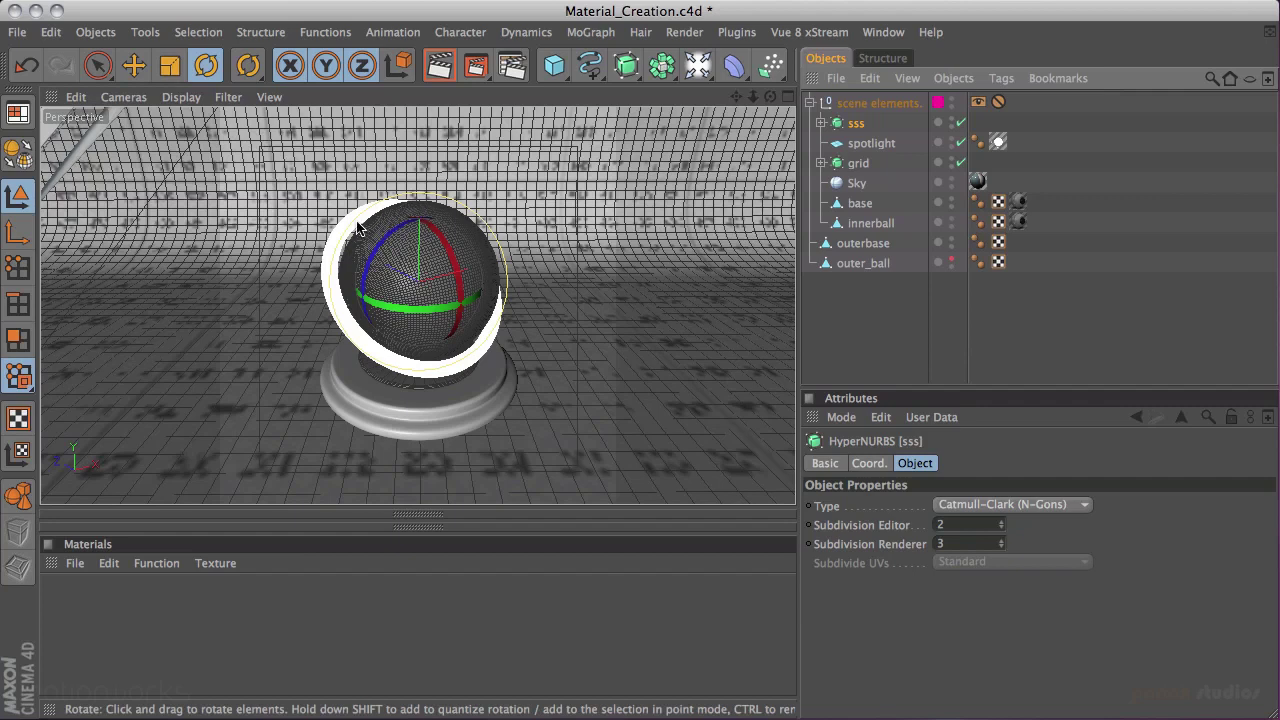
{"action": "left_click", "coordinate": [950, 260]}
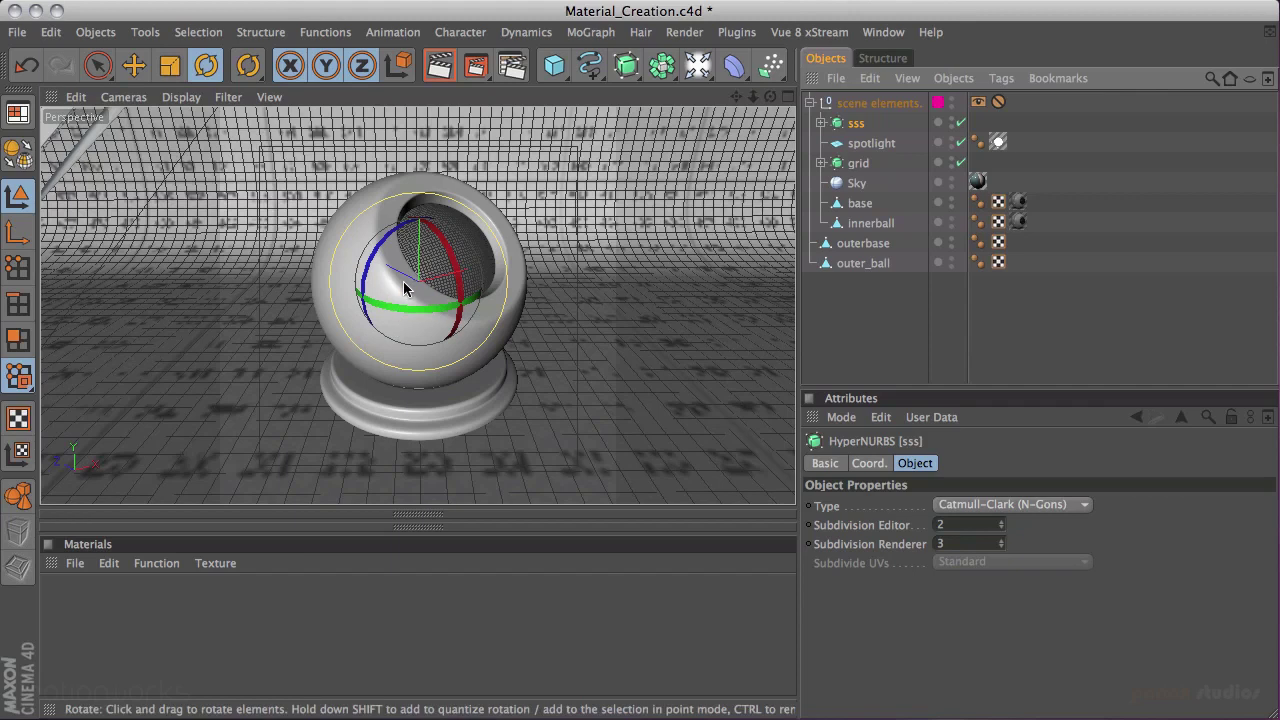
{"action": "left_click", "coordinate": [812, 104]}
Step: Reopen the Layer Browser, add a cube to the scene and assign it to a new layer
{"action": "key", "text": "shift+F4"}
{"action": "left_click_drag", "start_coordinate": [971, 86], "coordinate": [1034, 437]}
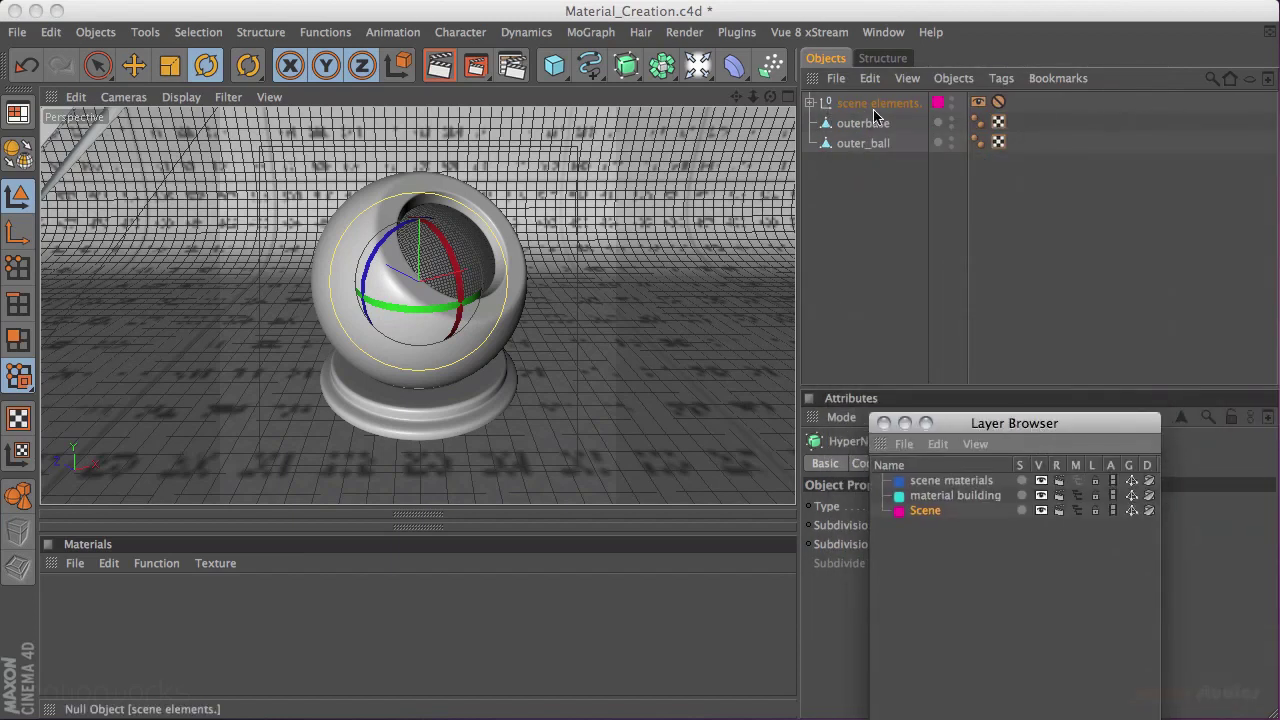
{"action": "left_click", "coordinate": [553, 66]}
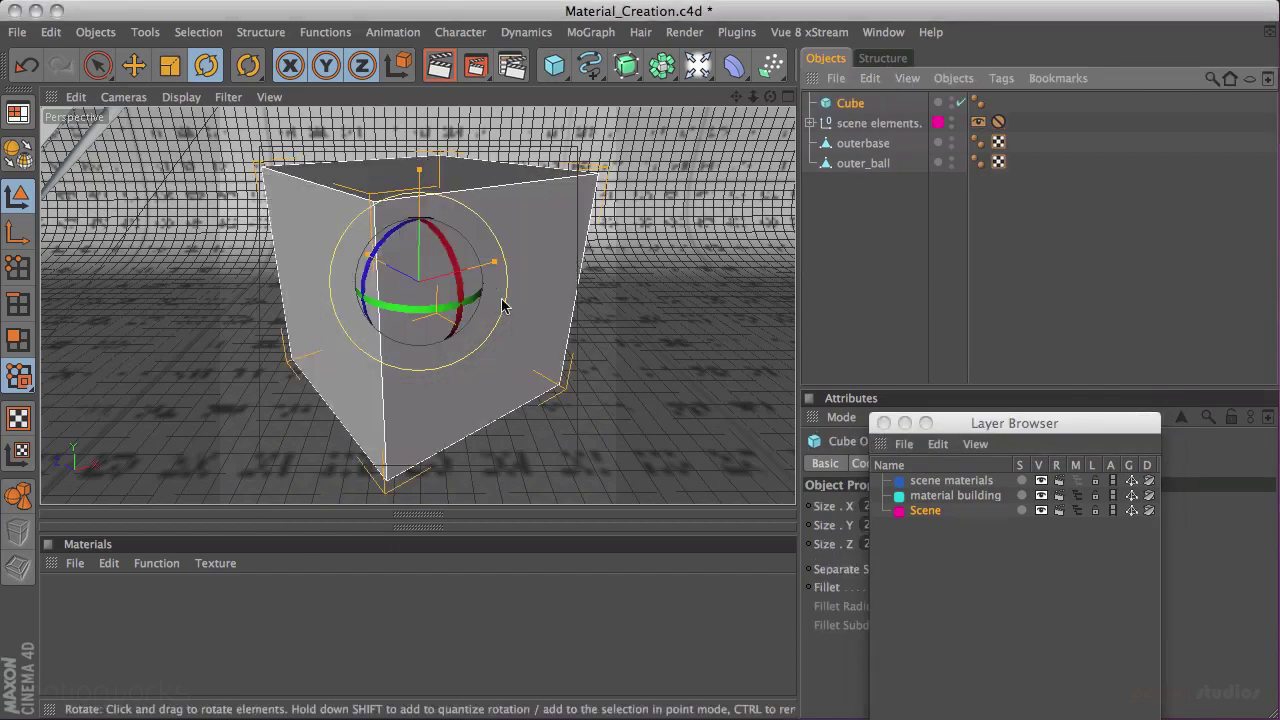
{"action": "right_click", "coordinate": [852, 104]}
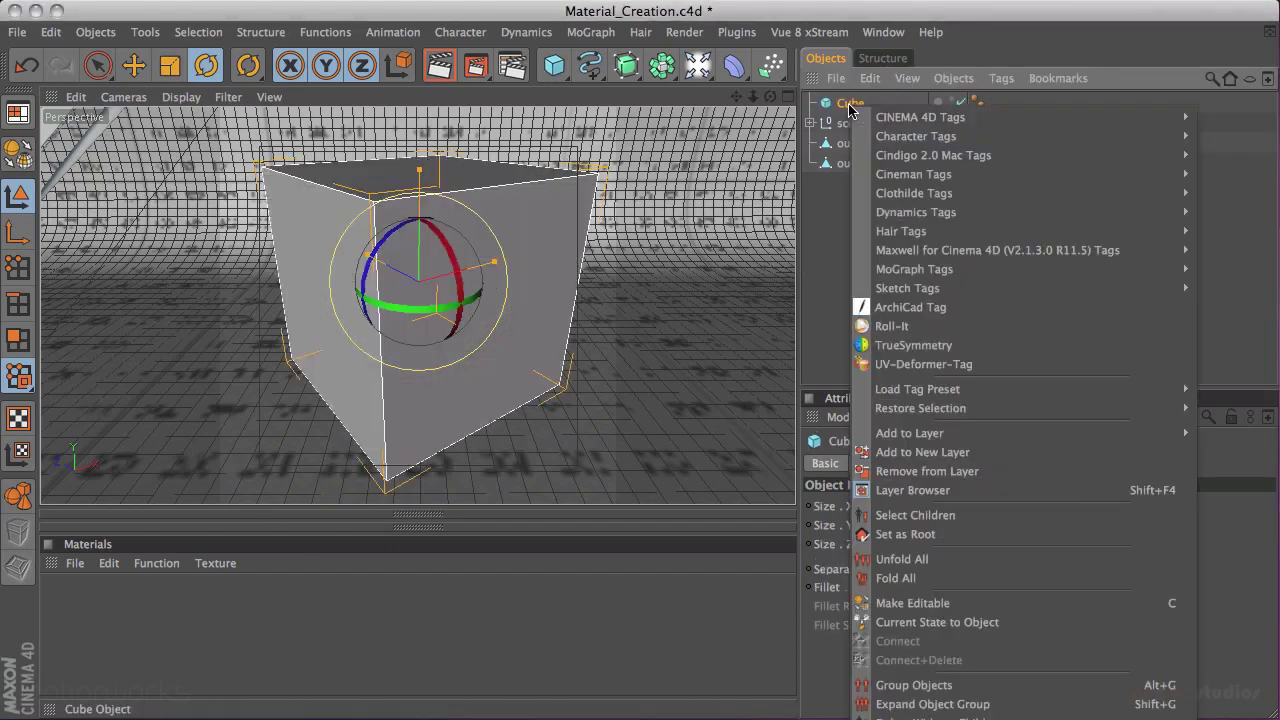
{"action": "mouse_move", "coordinate": [913, 436]}
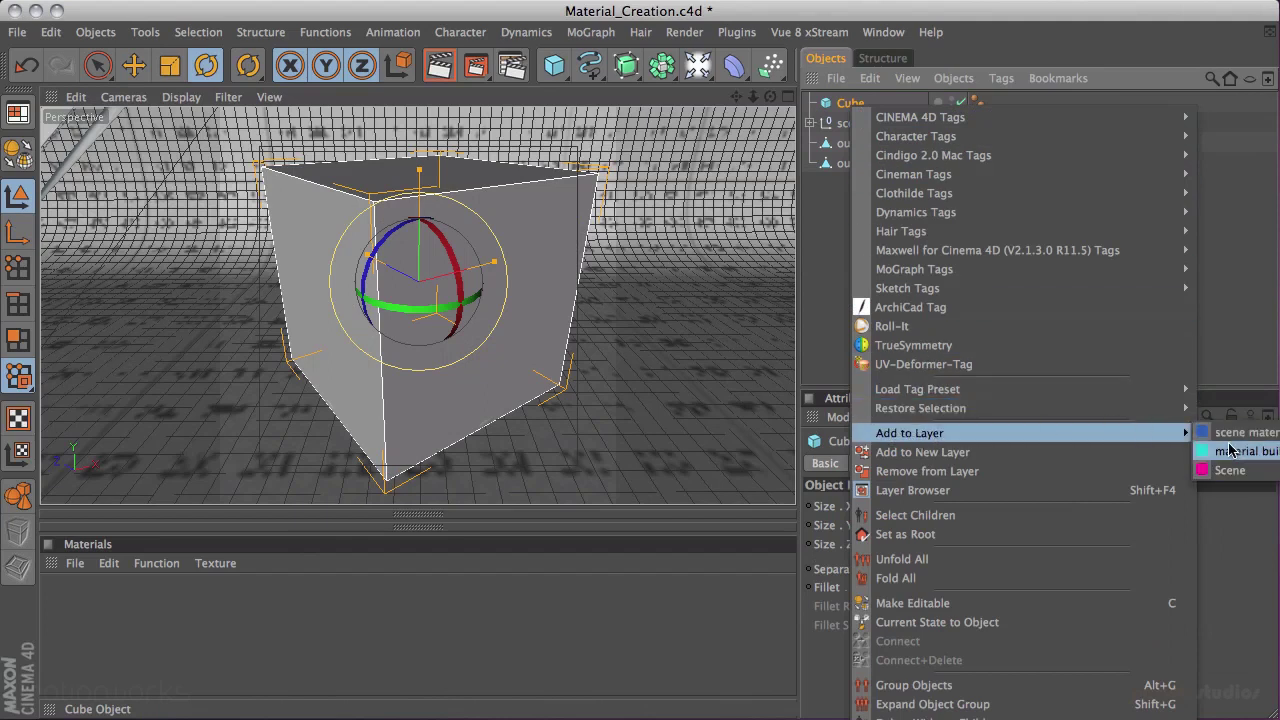
{"action": "left_click", "coordinate": [951, 458]}
{"action": "left_click_drag", "start_coordinate": [986, 417], "coordinate": [980, 192]}
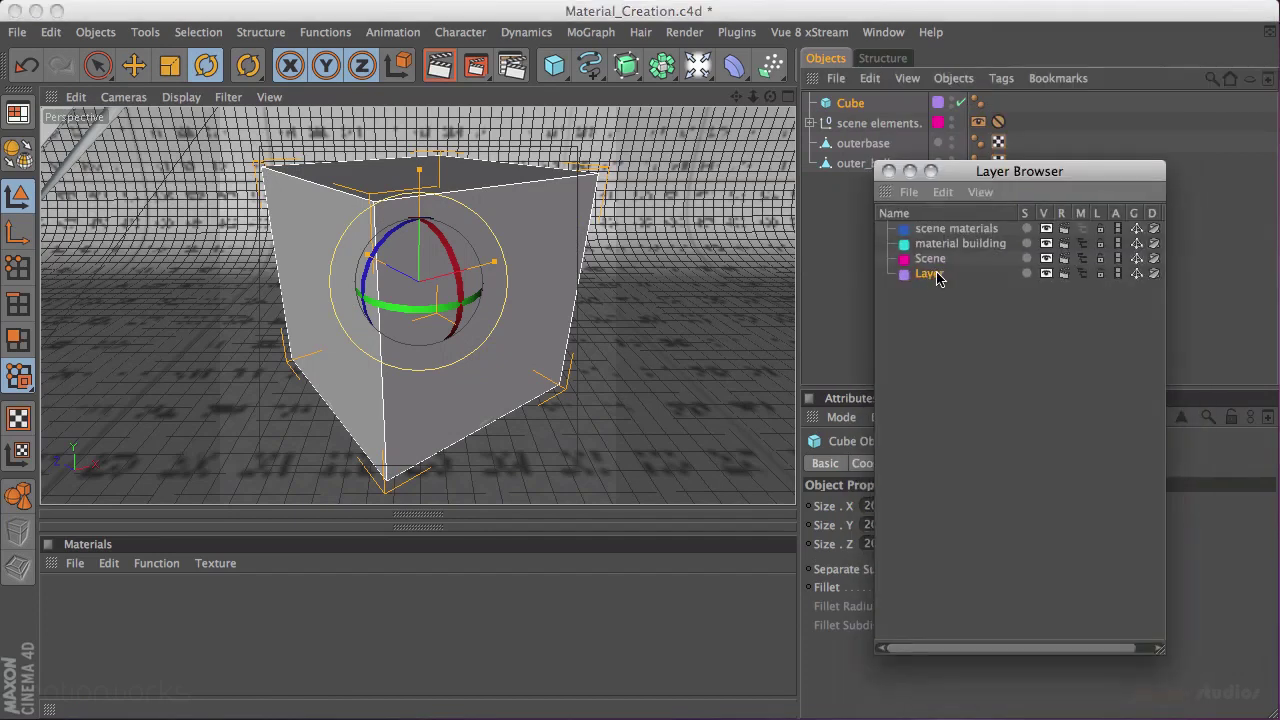
Step: Recolor the cube's new layer to a saturated blue-violet and rename the layer extras
{"action": "double_click", "coordinate": [905, 276]}
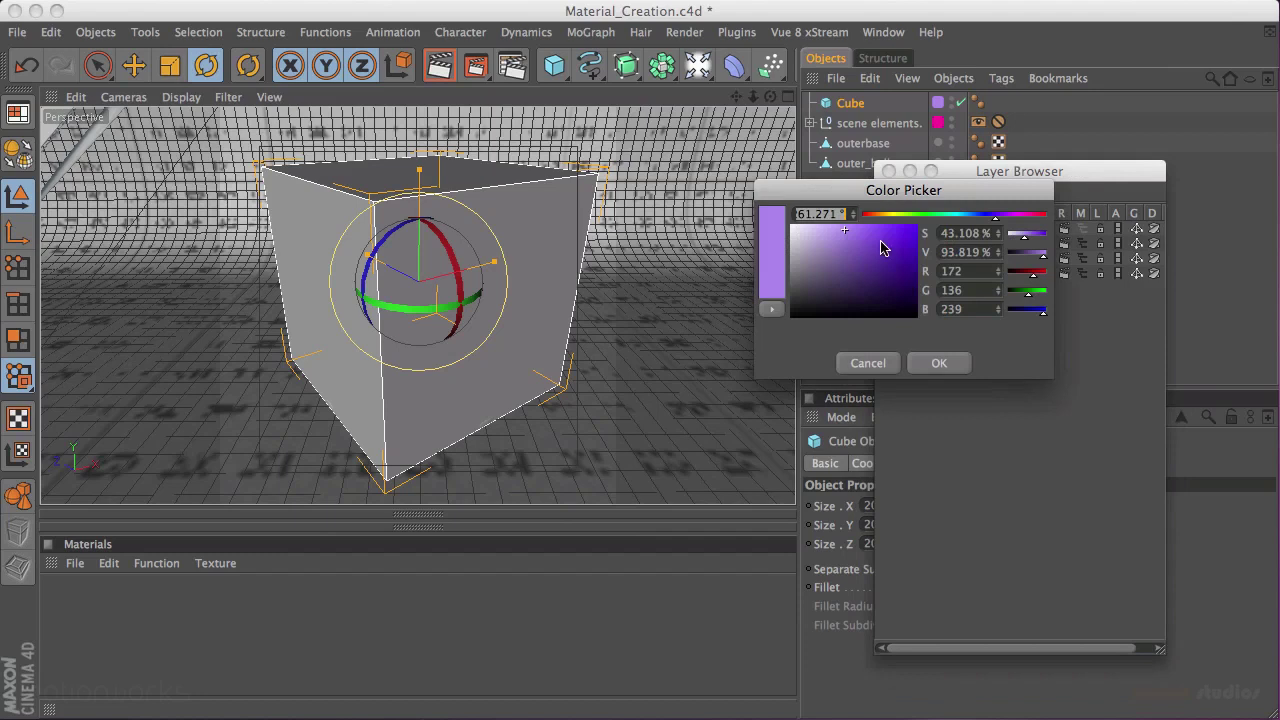
{"action": "left_click", "coordinate": [913, 228]}
{"action": "left_click", "coordinate": [944, 362]}
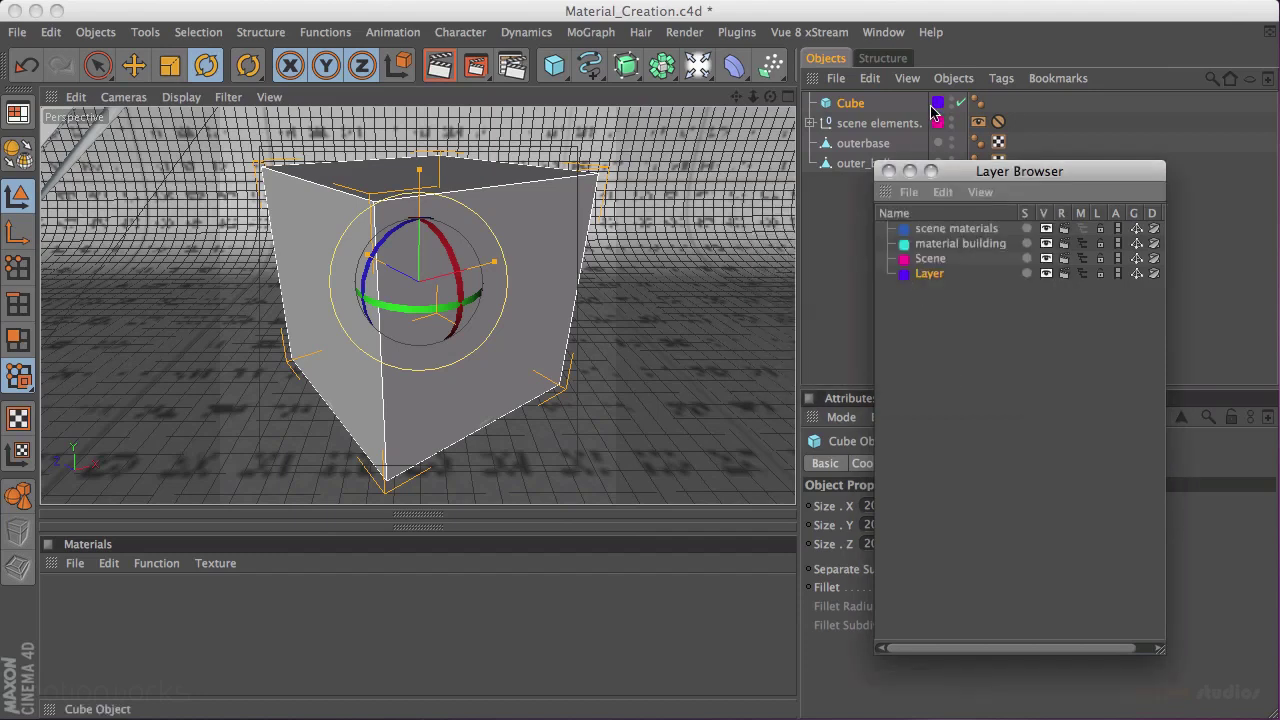
{"action": "double_click", "coordinate": [933, 275]}
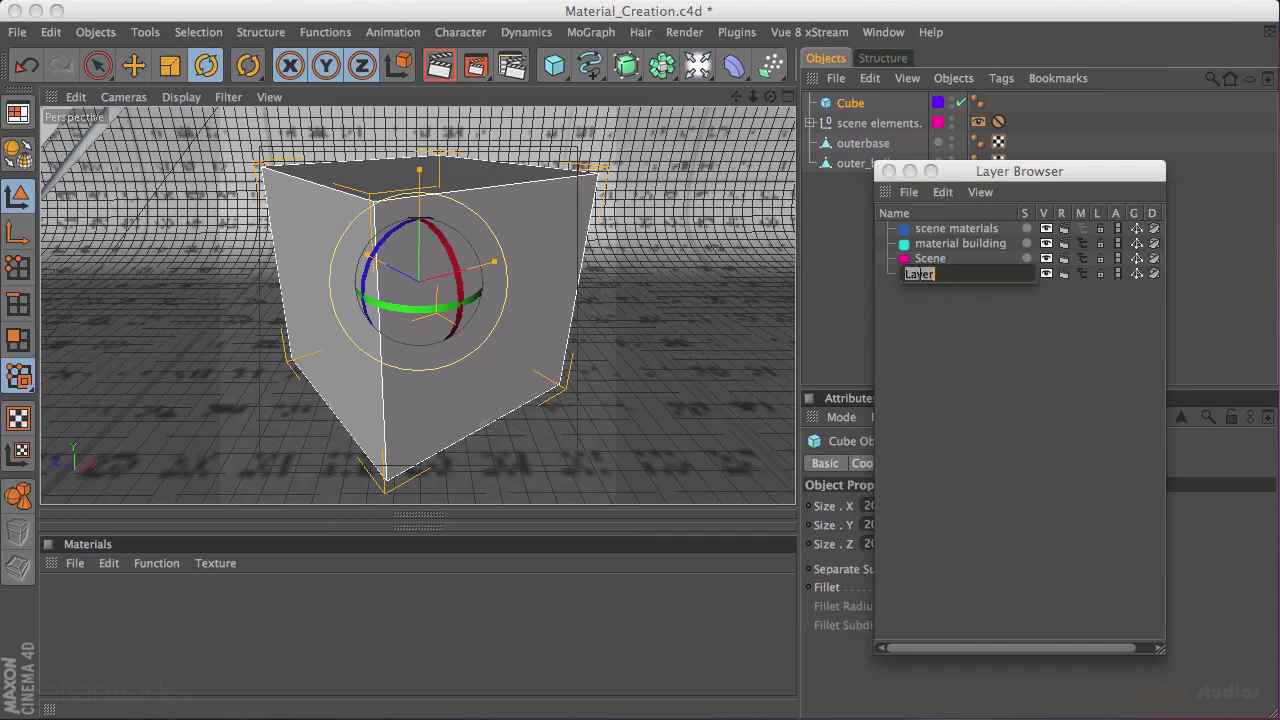
{"action": "type", "text": "extras"}
{"action": "key", "text": "Return"}
{"action": "left_click_drag", "start_coordinate": [1053, 172], "coordinate": [672, 173]}
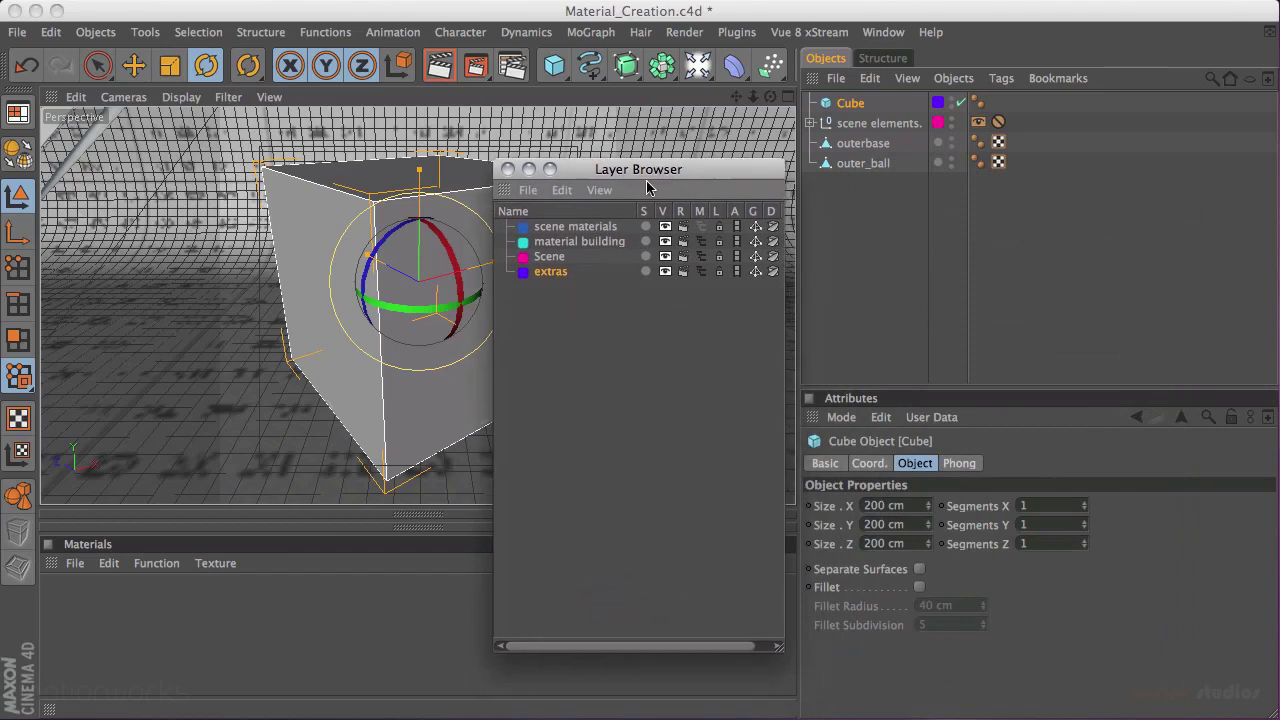
Step: Hide the extras and Scene layers' objects from the object list, and switch off the extras layer's viewport and render visibility
{"action": "left_click", "coordinate": [701, 271]}
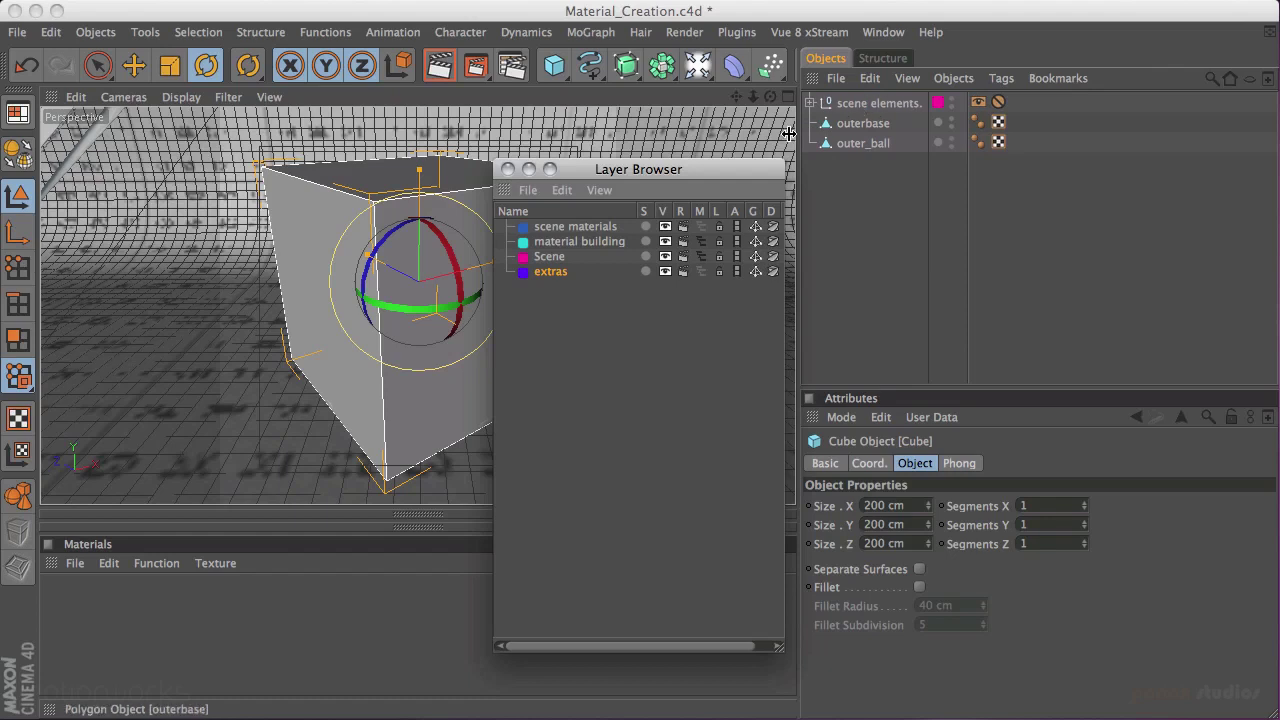
{"action": "left_click", "coordinate": [701, 256]}
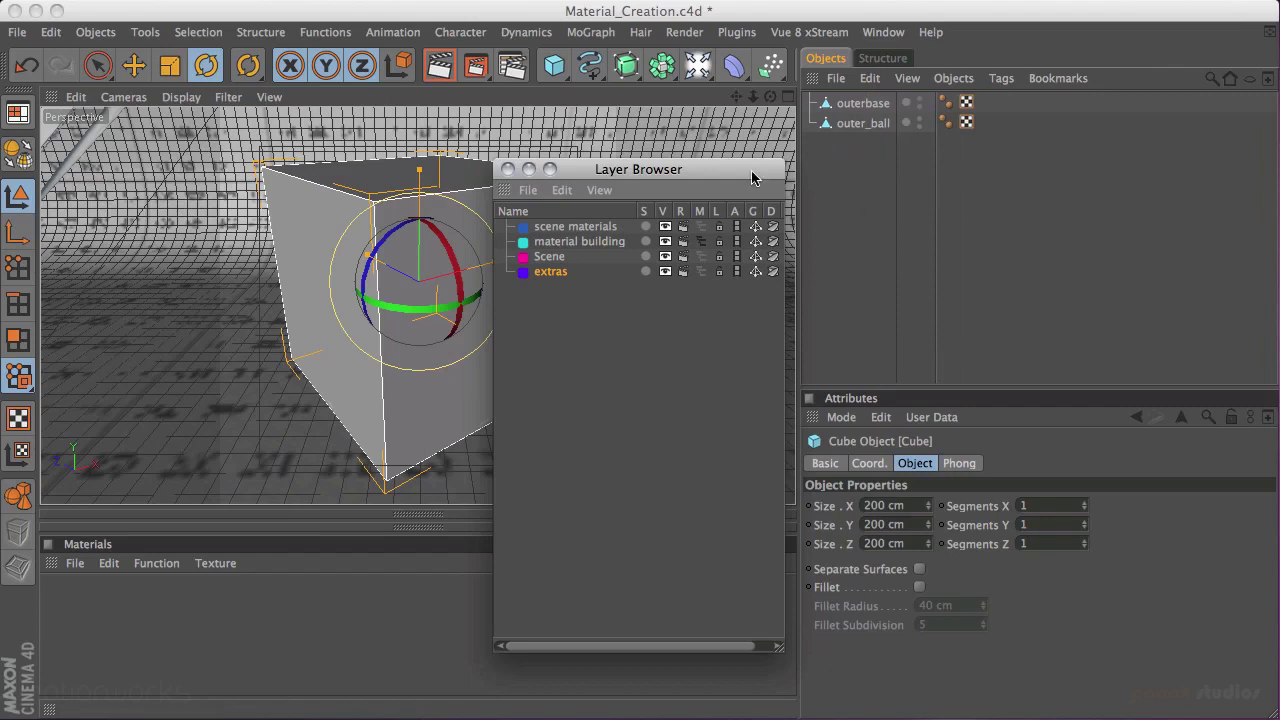
{"action": "left_click", "coordinate": [682, 272]}
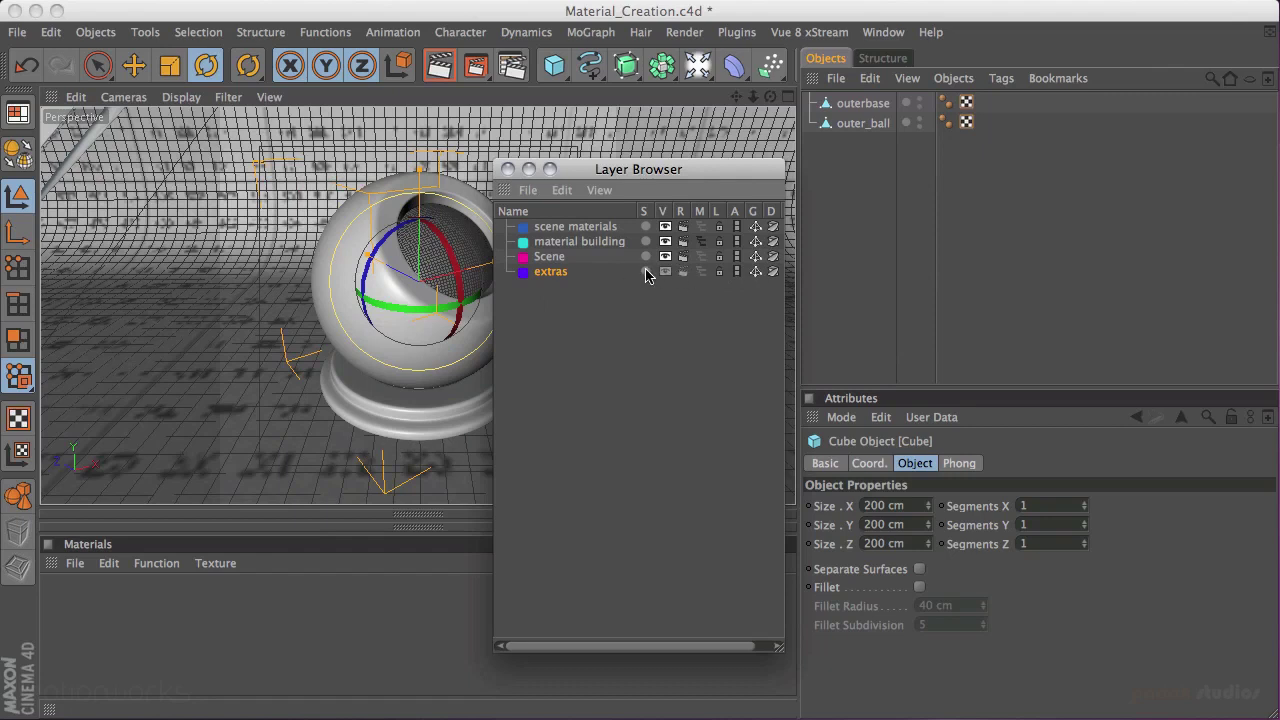
Step: Delete the extras layer and the cube from the scene
{"action": "key", "text": "Delete"}
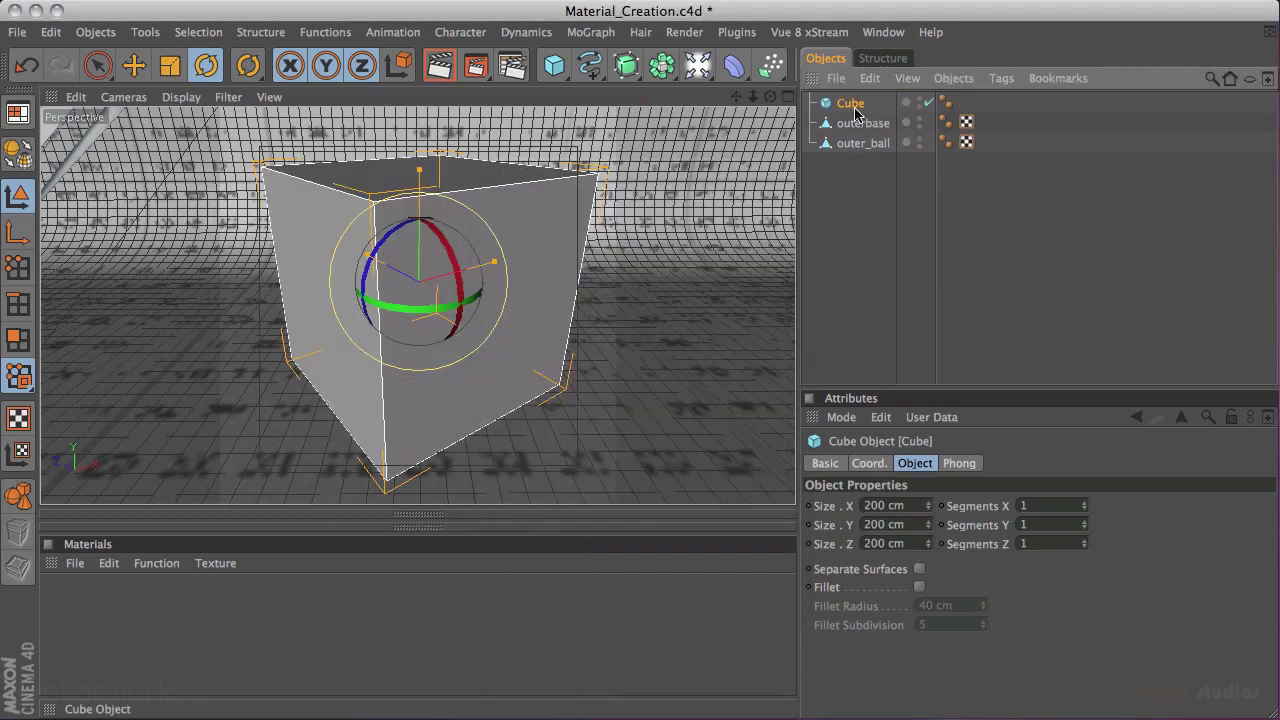
{"action": "key", "text": "Delete"}
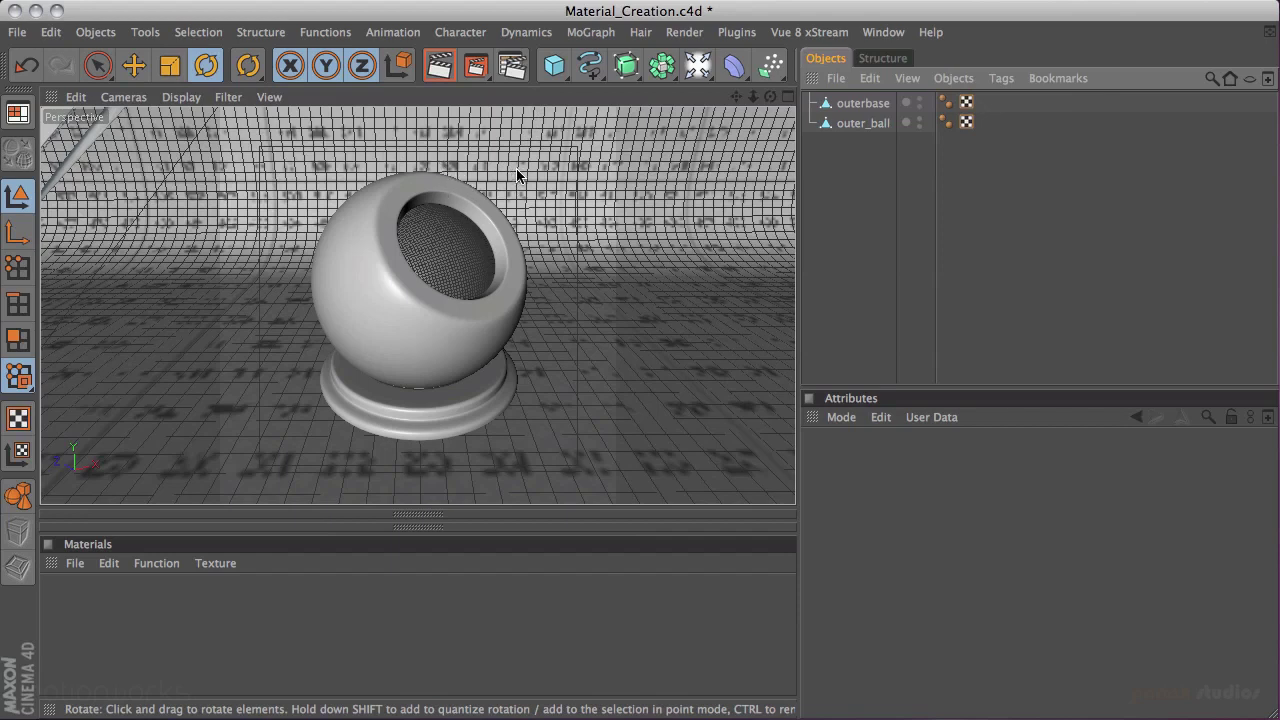
Step: Create a new material, enlarge the attributes area and open the material in the Material Editor beside the model
{"action": "double_click", "coordinate": [106, 620]}
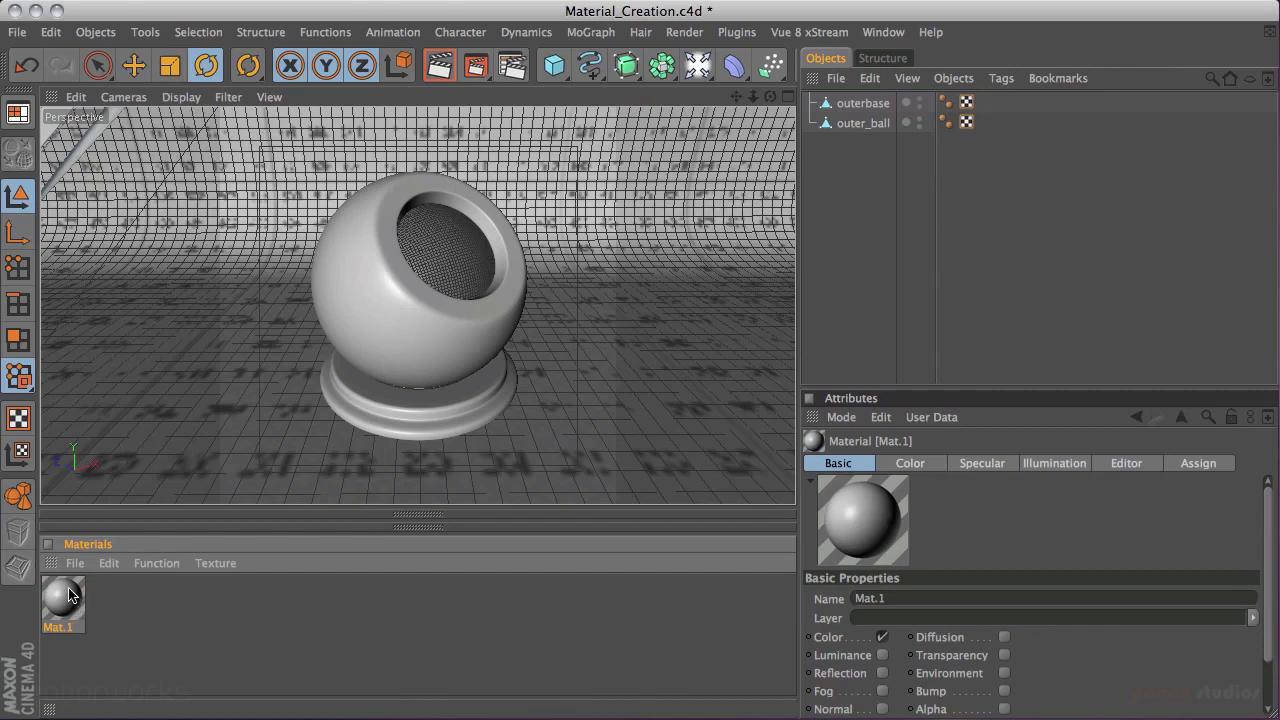
{"action": "left_click_drag", "start_coordinate": [1000, 384], "coordinate": [990, 144]}
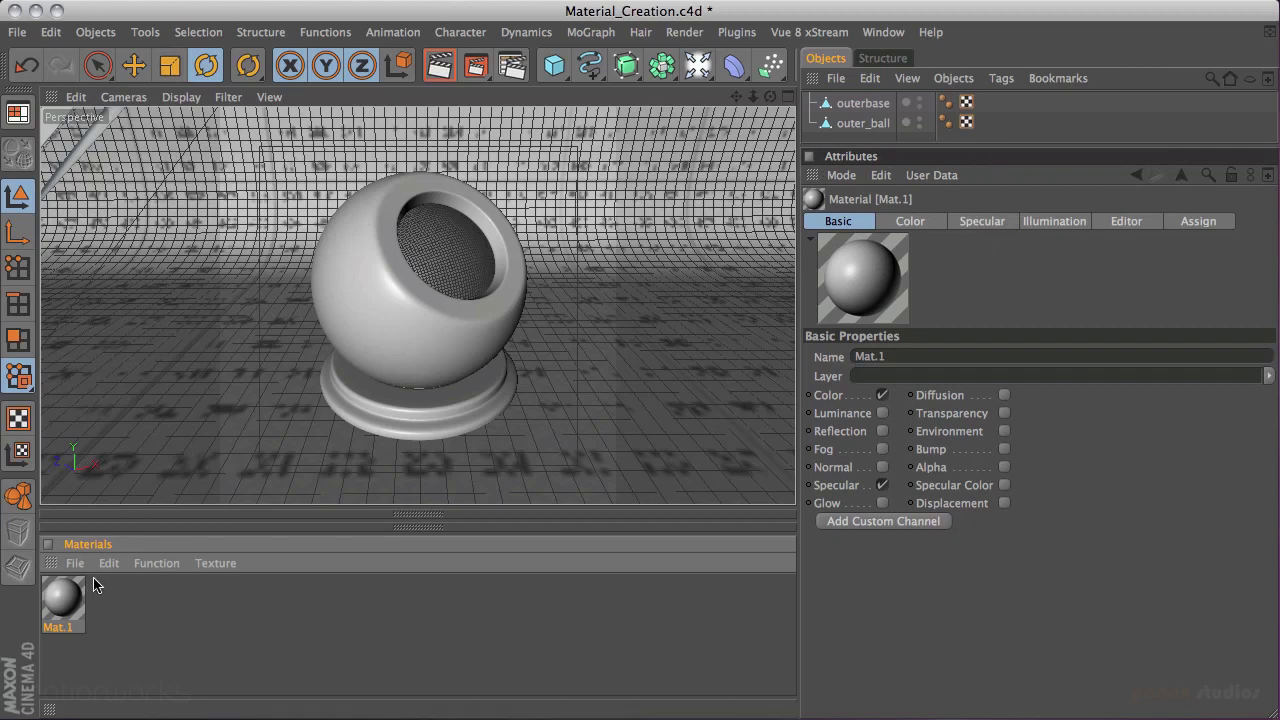
{"action": "double_click", "coordinate": [72, 606]}
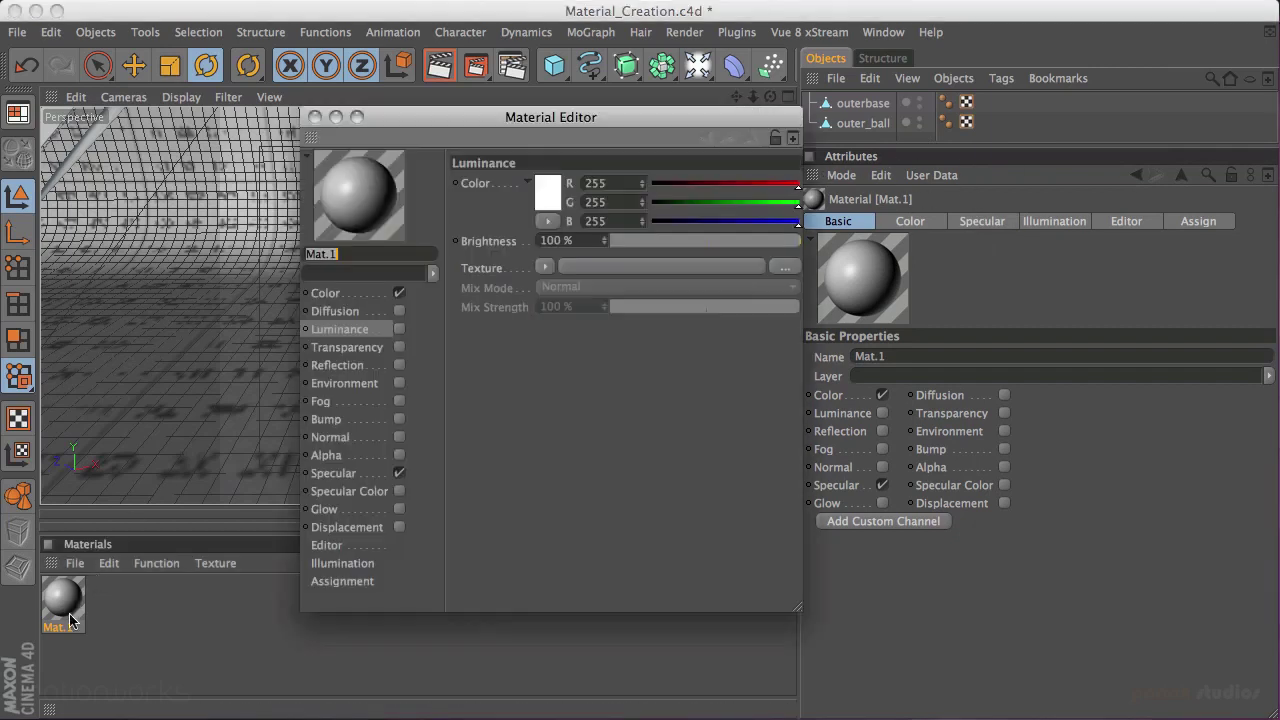
{"action": "left_click_drag", "start_coordinate": [533, 124], "coordinate": [531, 592]}
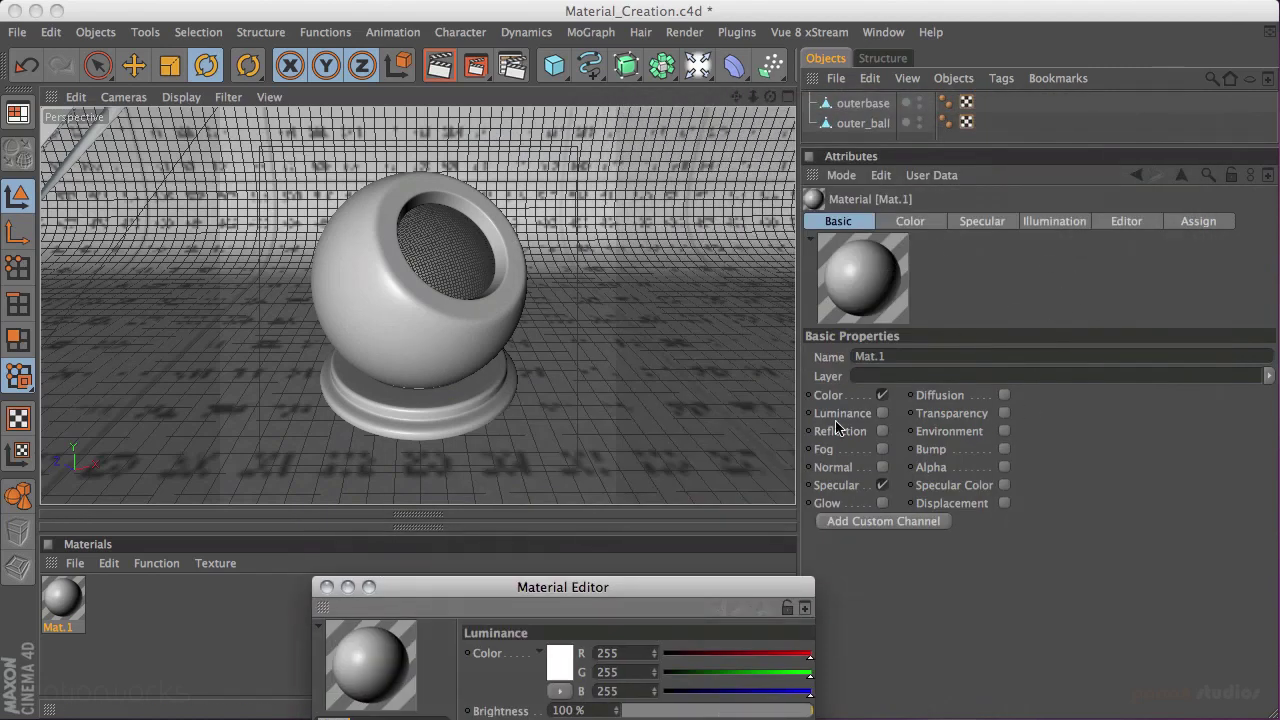
{"action": "left_click_drag", "start_coordinate": [630, 588], "coordinate": [973, 111]}
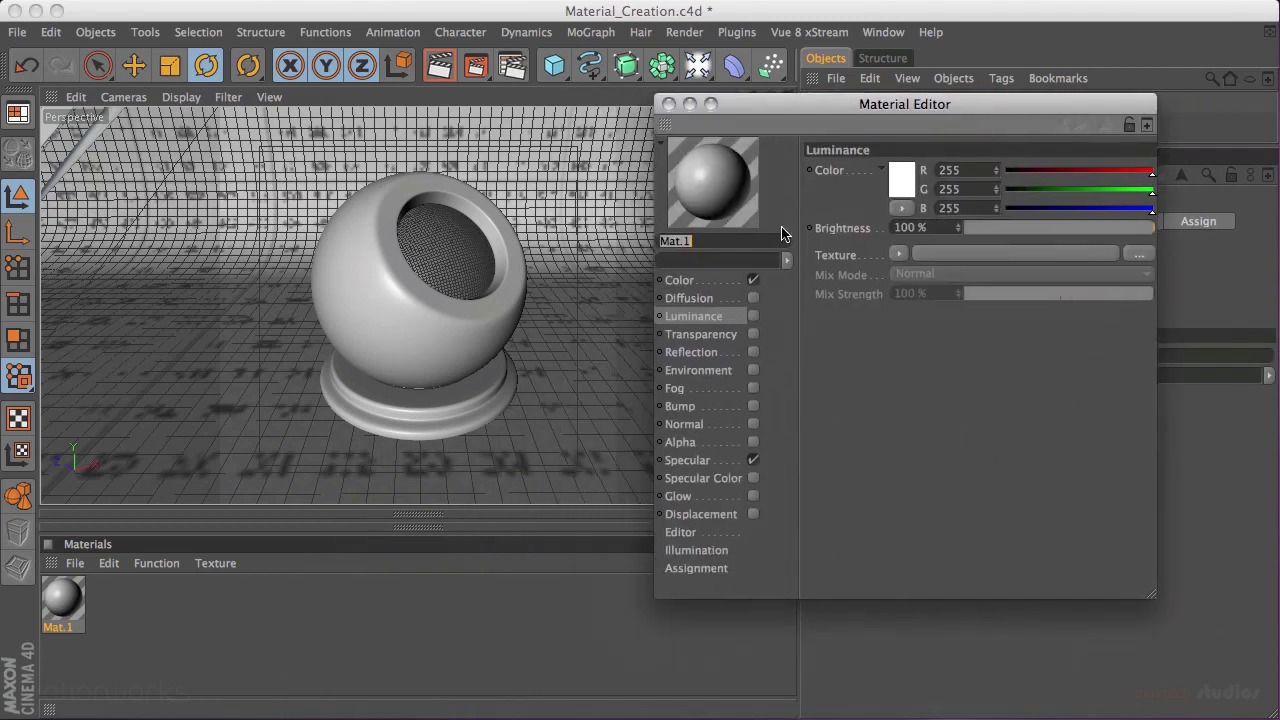
Step: Rename the material Bot_plastic_shell and disable its Specular channel
{"action": "left_click_drag", "start_coordinate": [712, 244], "coordinate": [645, 237]}
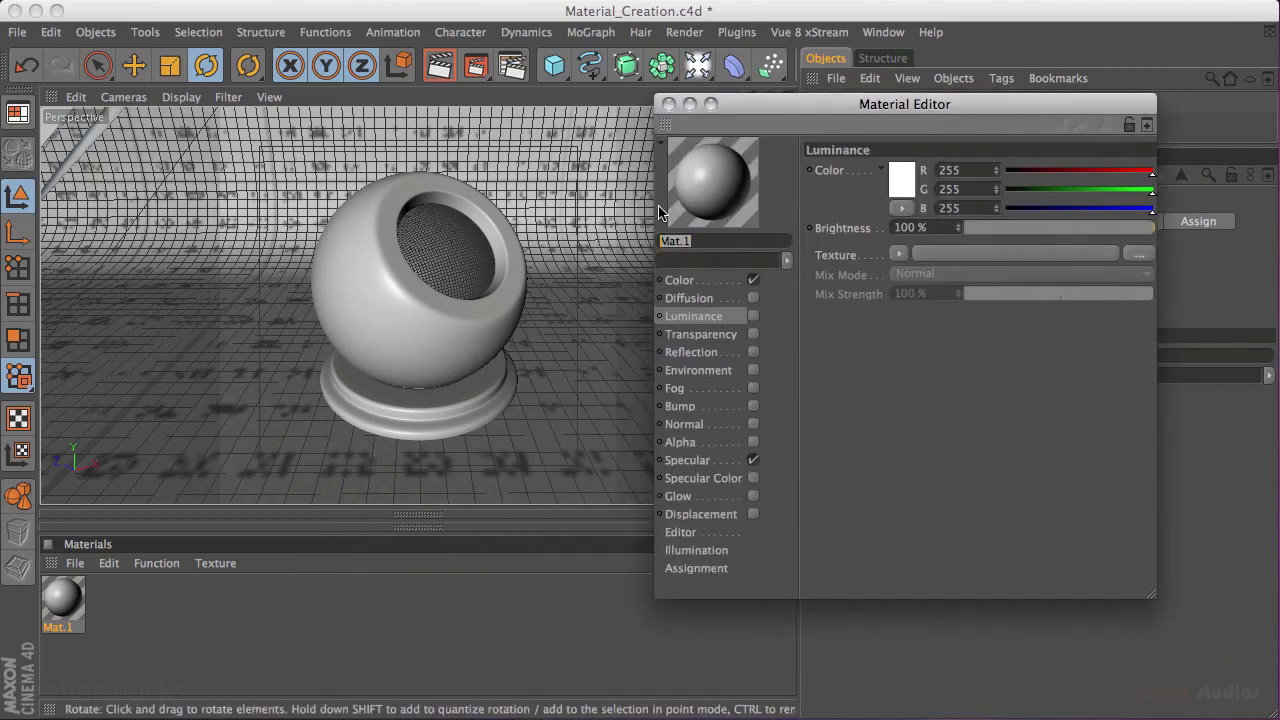
{"action": "type", "text": "Bot_plastic_shell"}
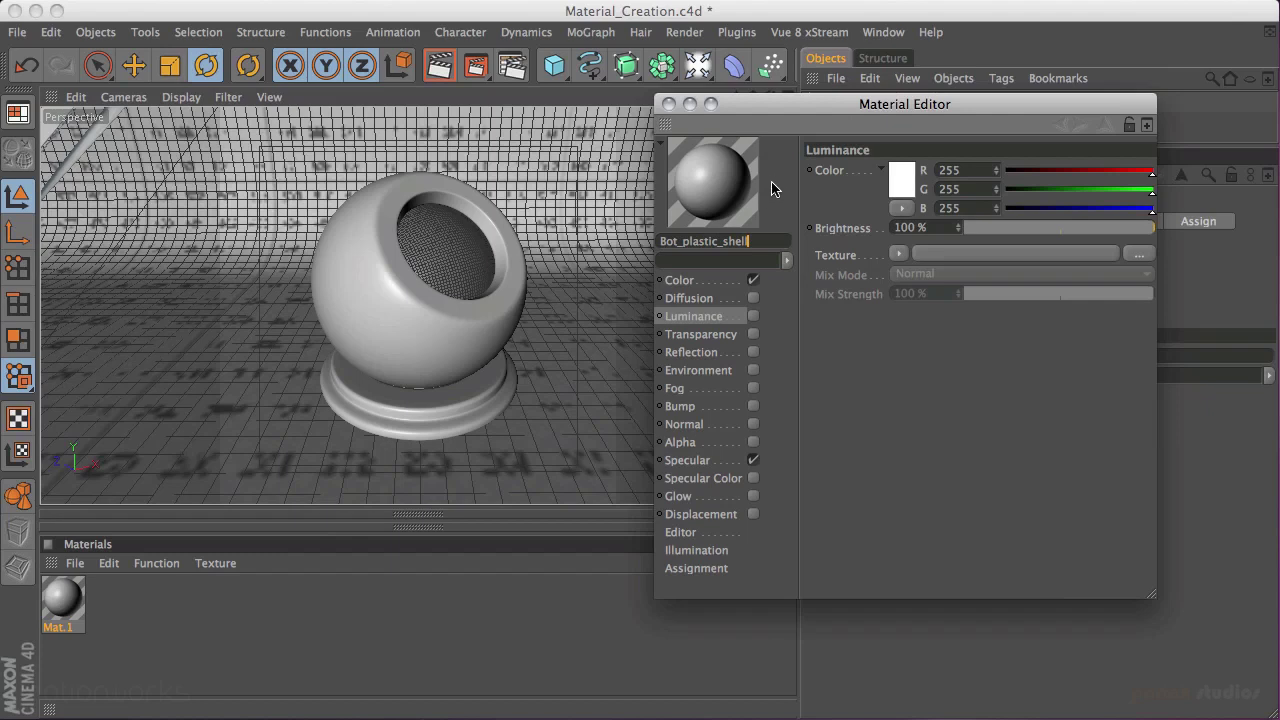
{"action": "key", "text": "Return"}
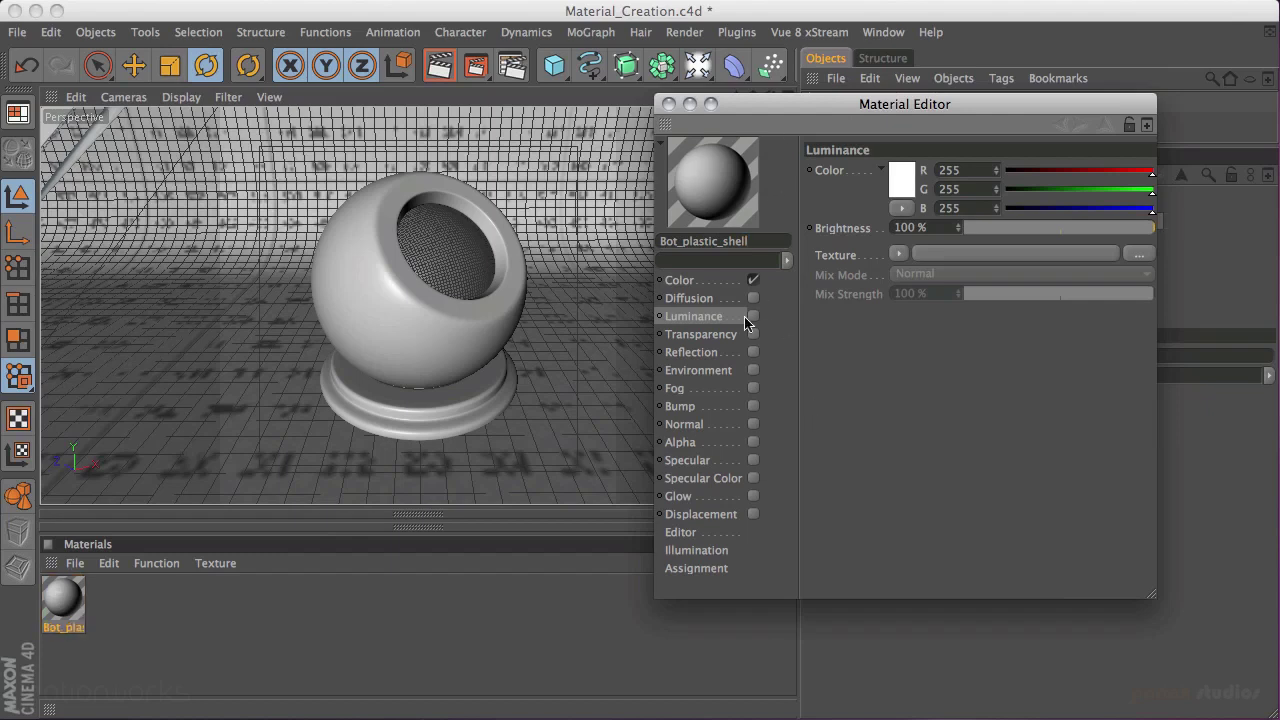
Step: Try lowering the red value of the material's Color channel to 179 and check the available colour models
{"action": "left_click", "coordinate": [722, 282]}
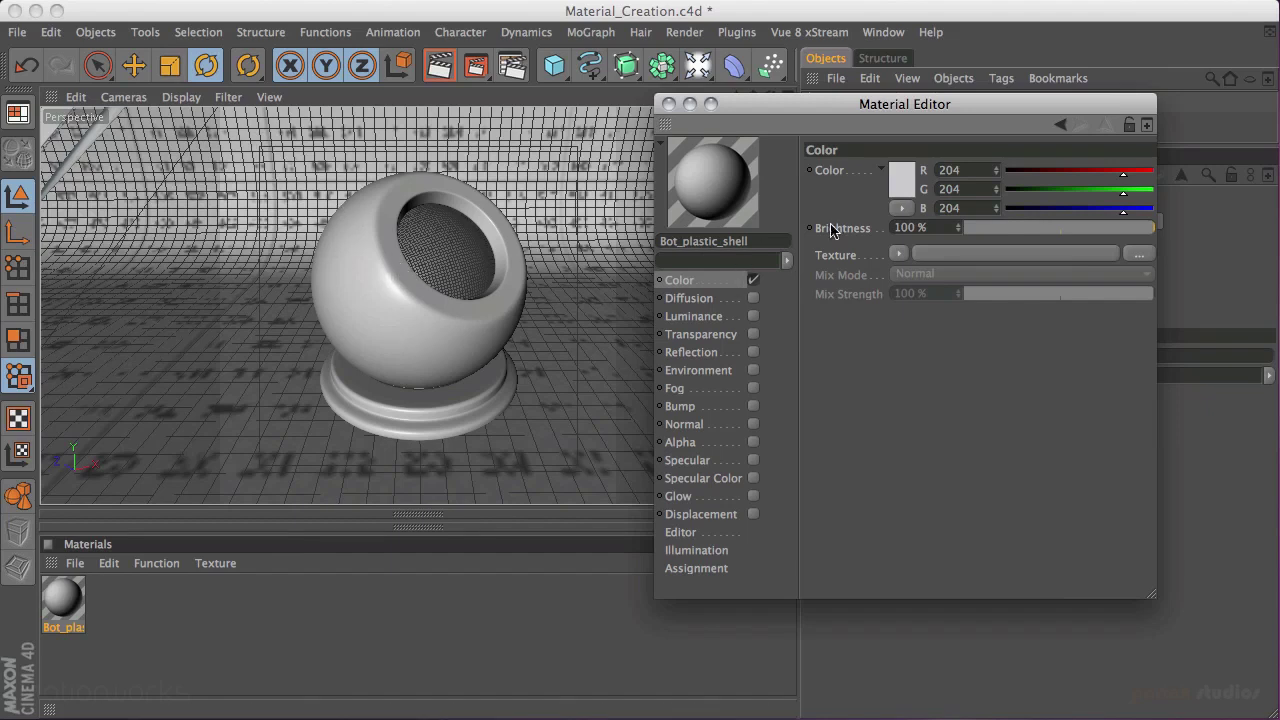
{"action": "left_click", "coordinate": [902, 180]}
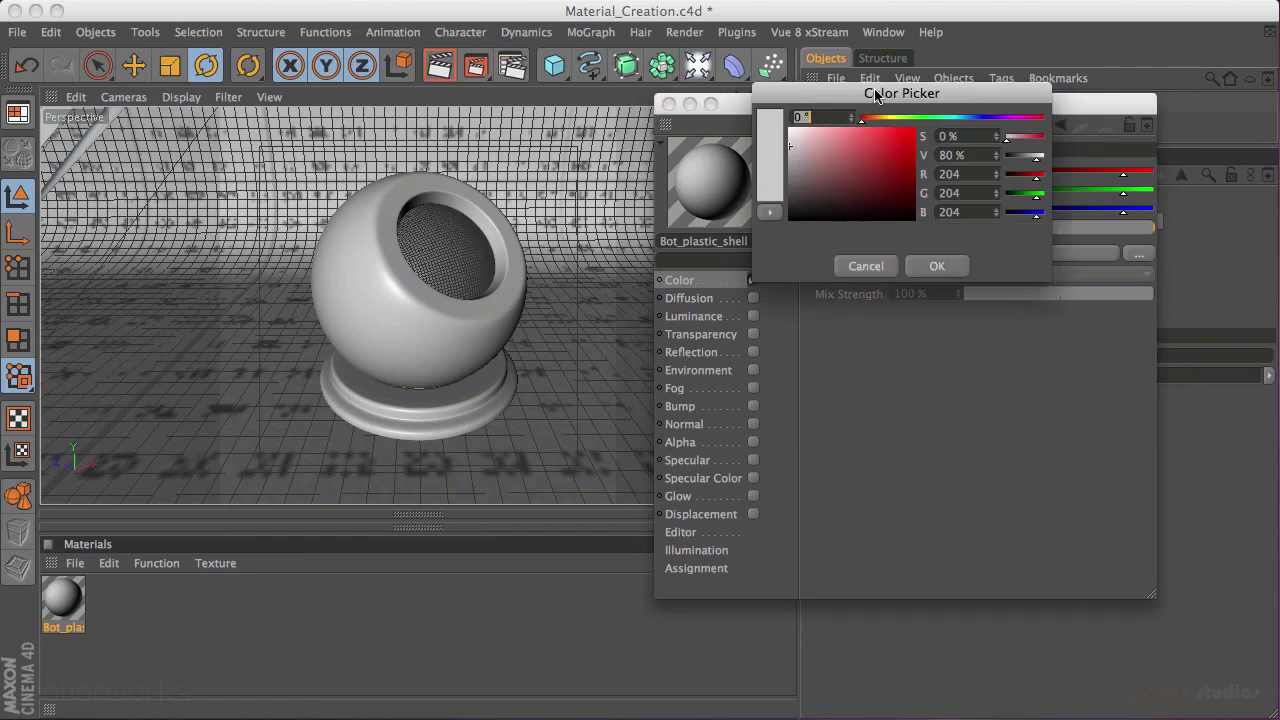
{"action": "left_click_drag", "start_coordinate": [876, 100], "coordinate": [922, 193]}
{"action": "left_click", "coordinate": [914, 357]}
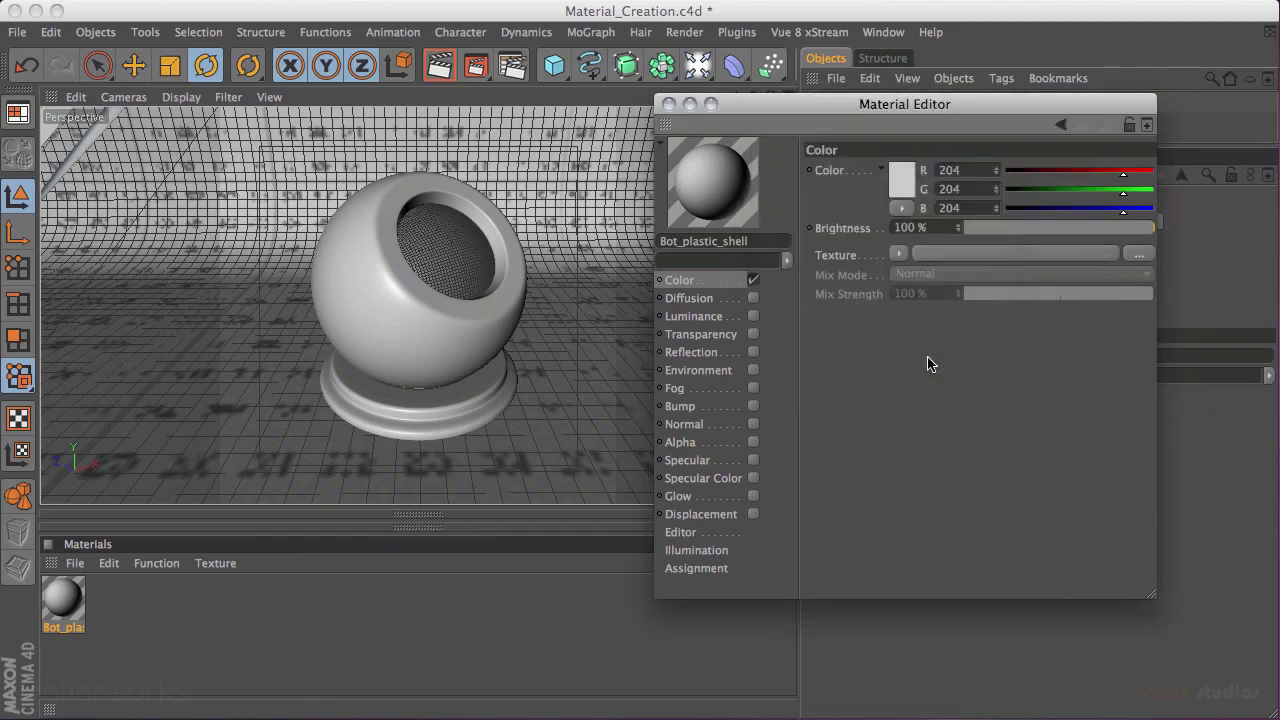
{"action": "mouse_move", "coordinate": [1122, 173]}
{"action": "left_mouse_down"}
{"action": "mouse_move", "coordinate": [1072, 175]}
{"action": "mouse_move", "coordinate": [1108, 174]}
{"action": "left_mouse_up"}
{"action": "left_click", "coordinate": [902, 208]}
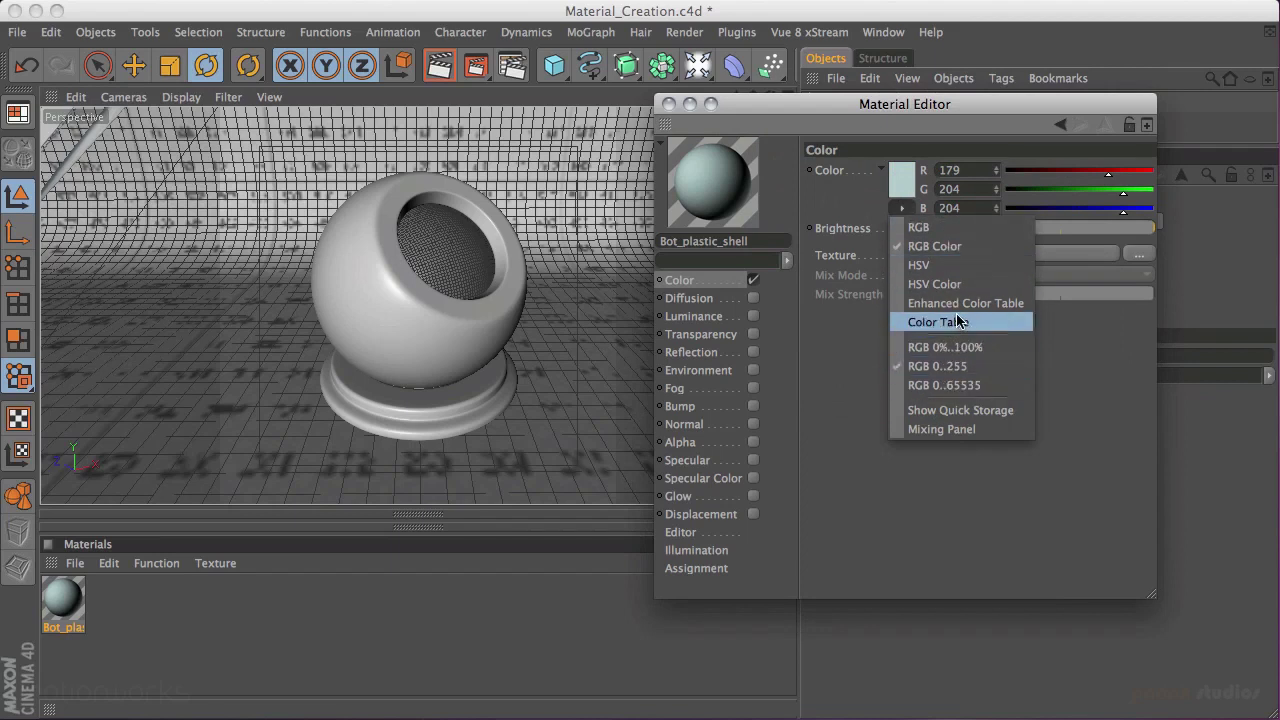
{"action": "left_click", "coordinate": [860, 342]}
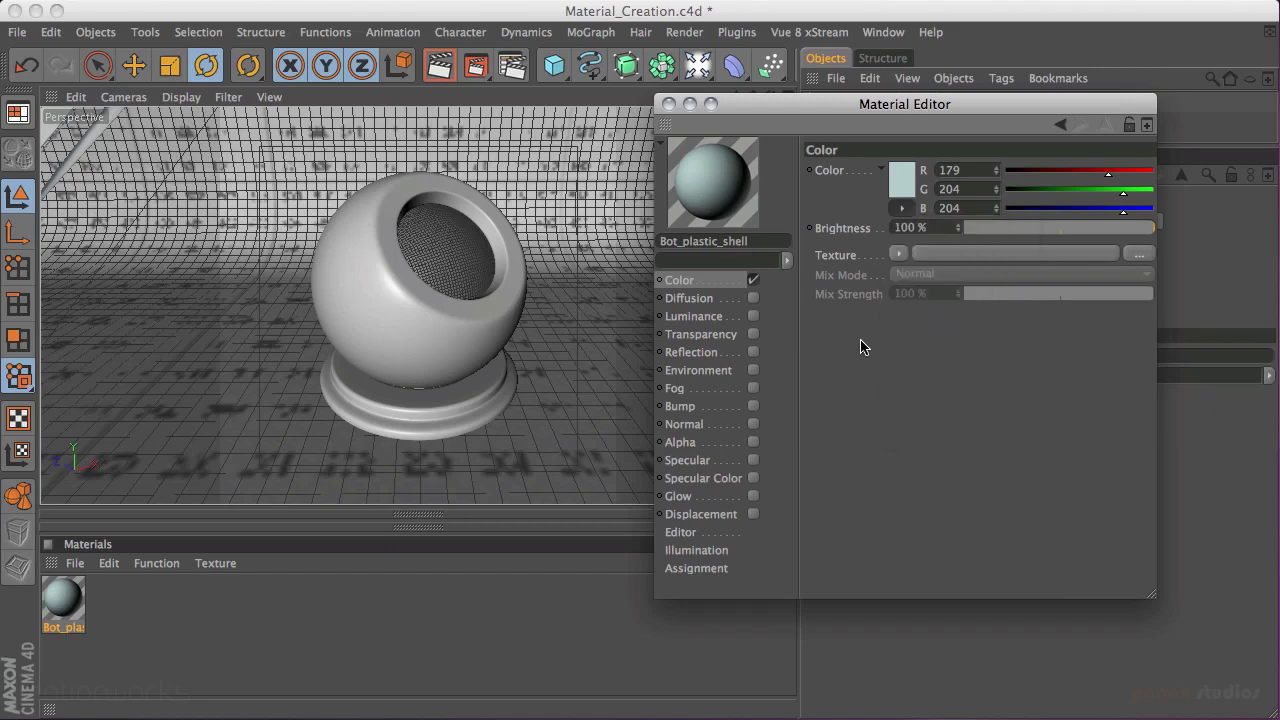
Step: Set the Color channel's base colour to a warm beige of RGB 216, 207, 185 with the system colour wheel
{"action": "left_click", "coordinate": [901, 180]}
{"action": "left_click_drag", "start_coordinate": [884, 97], "coordinate": [962, 135]}
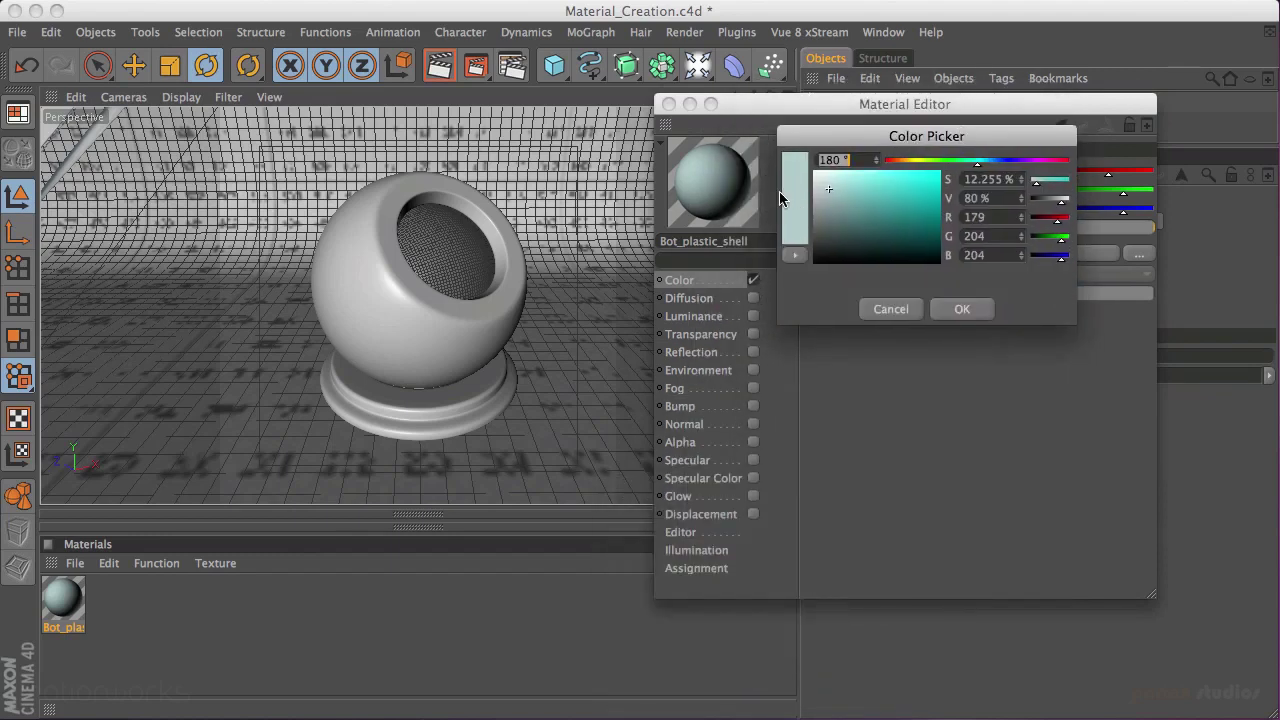
{"action": "left_click", "coordinate": [796, 193]}
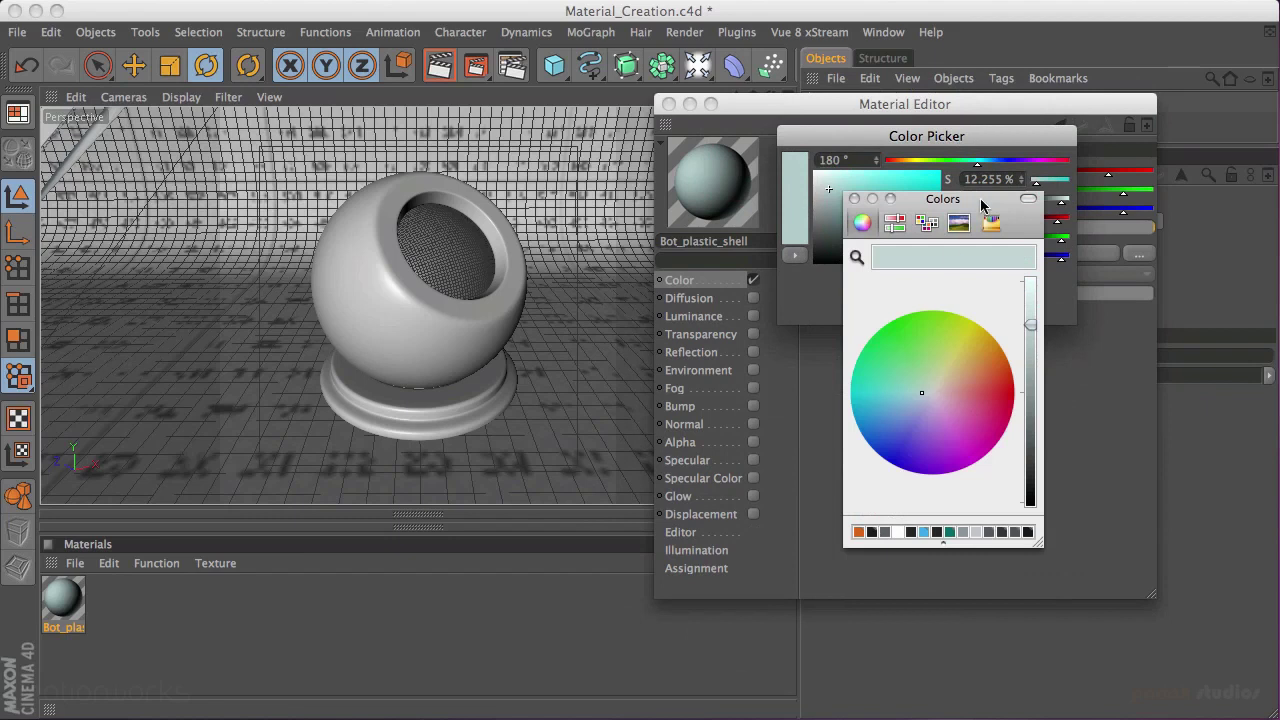
{"action": "left_click_drag", "start_coordinate": [981, 204], "coordinate": [950, 191]}
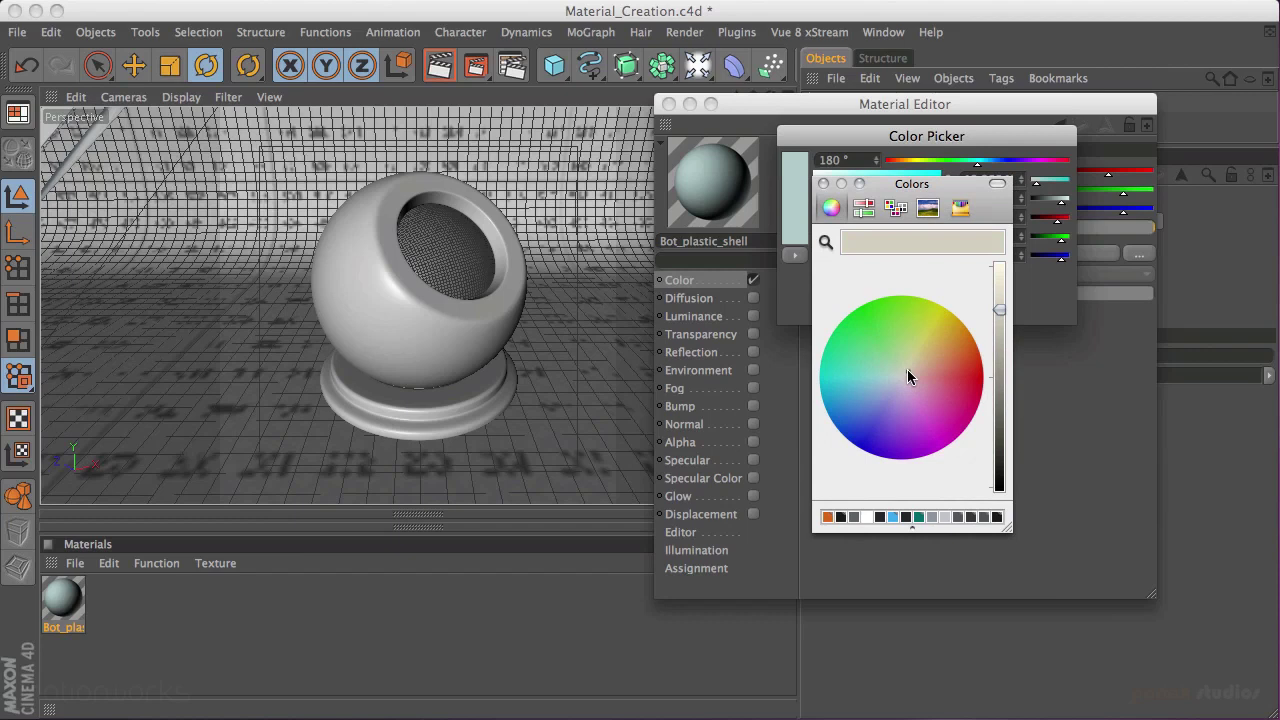
{"action": "left_click_drag", "start_coordinate": [1004, 316], "coordinate": [998, 307]}
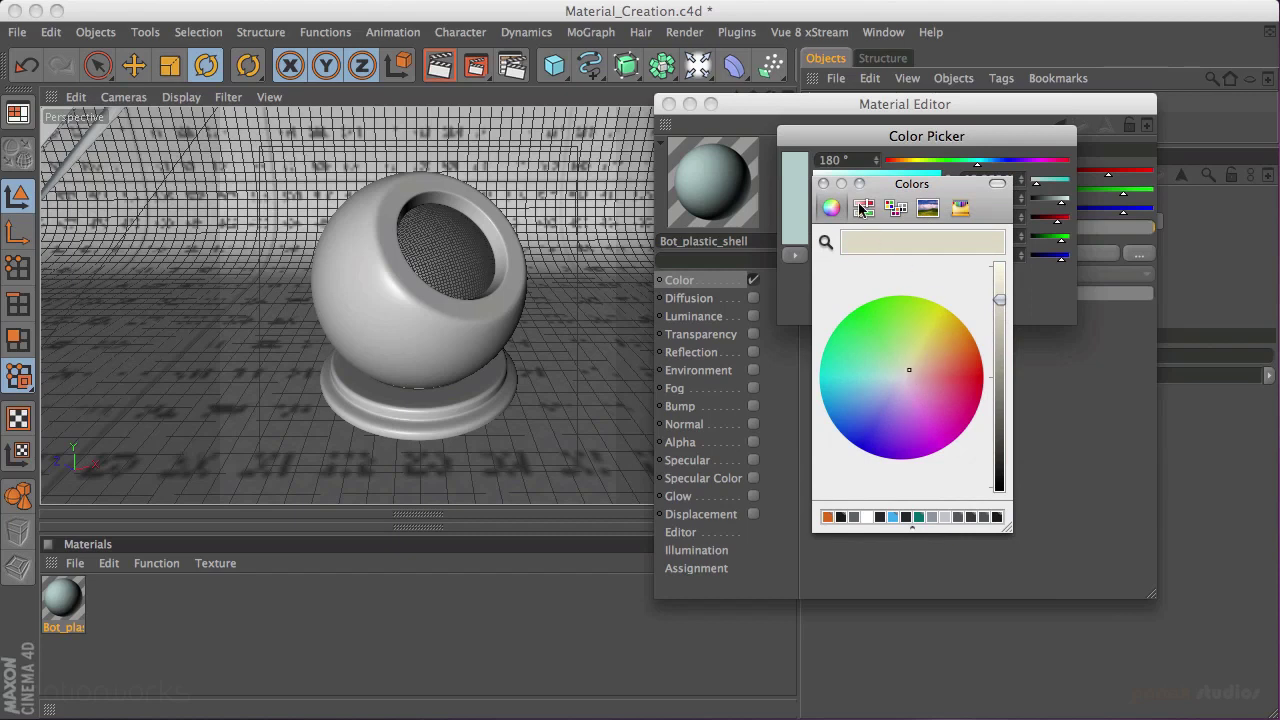
{"action": "left_click", "coordinate": [824, 183]}
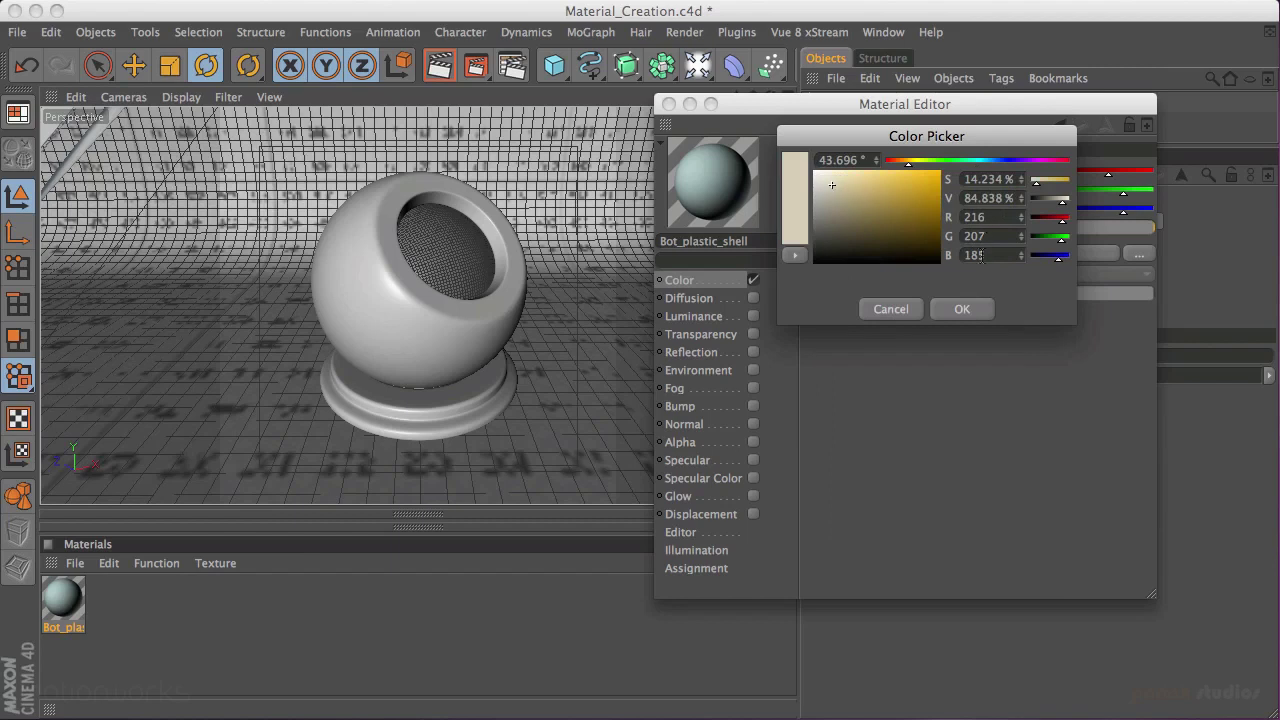
{"action": "left_click", "coordinate": [966, 309]}
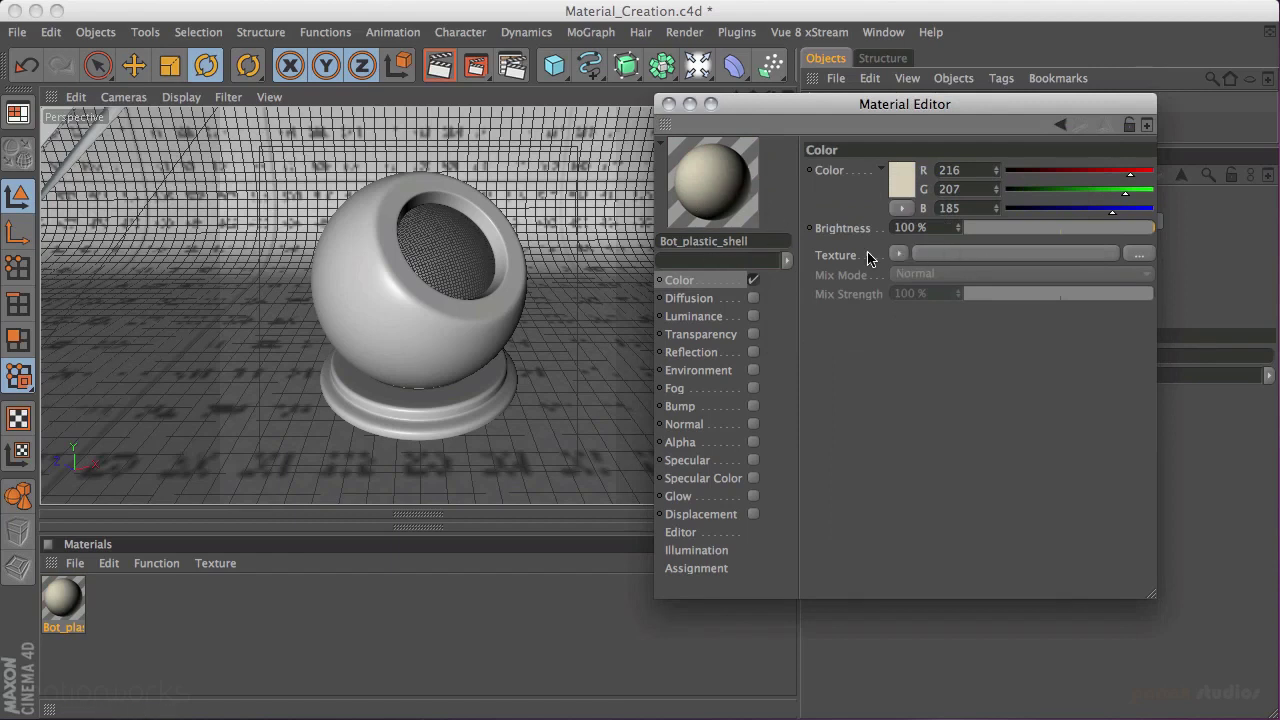
Step: Load a Fresnel shader as the Color channel's texture and open its shader properties
{"action": "left_click", "coordinate": [900, 255]}
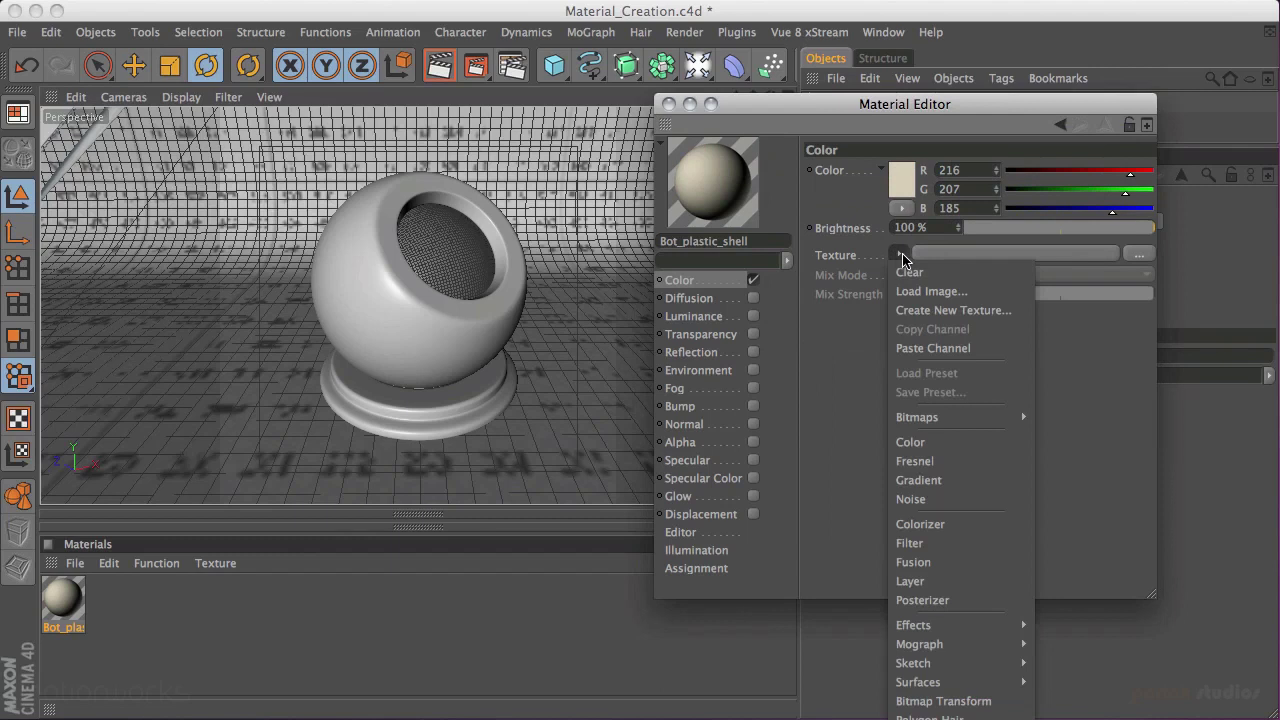
{"action": "left_click", "coordinate": [947, 463]}
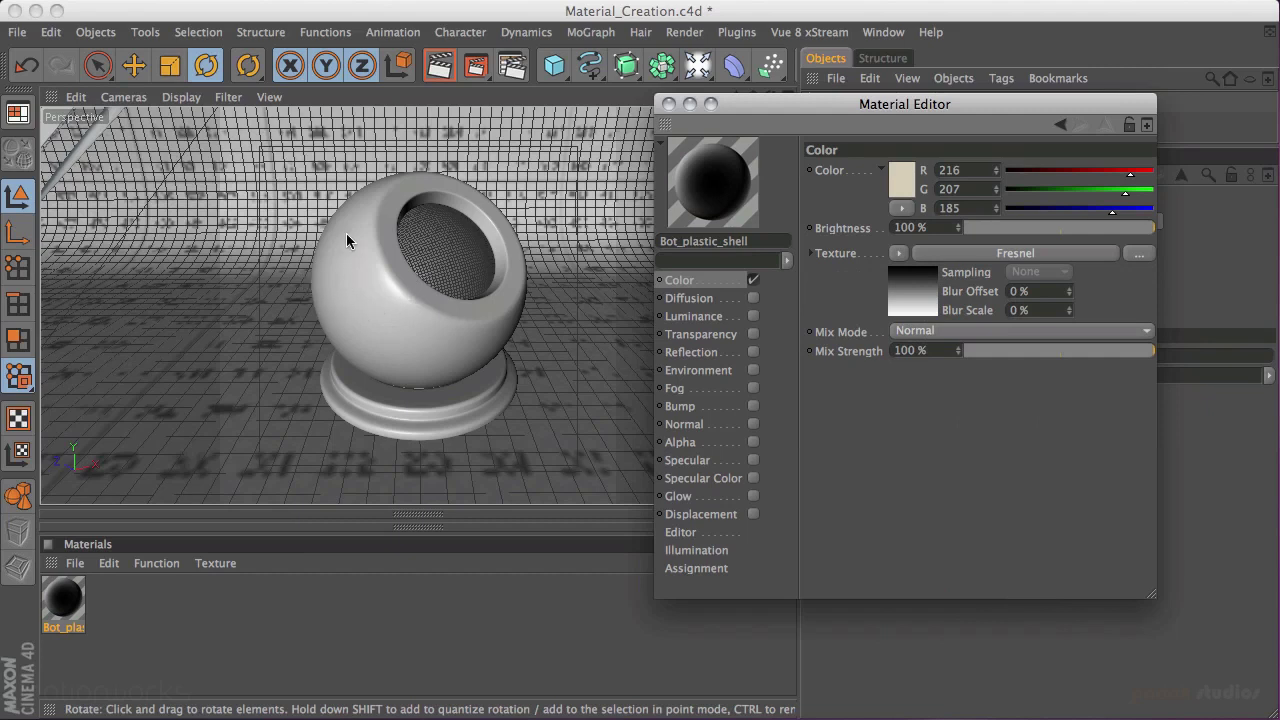
{"action": "left_click", "coordinate": [990, 256]}
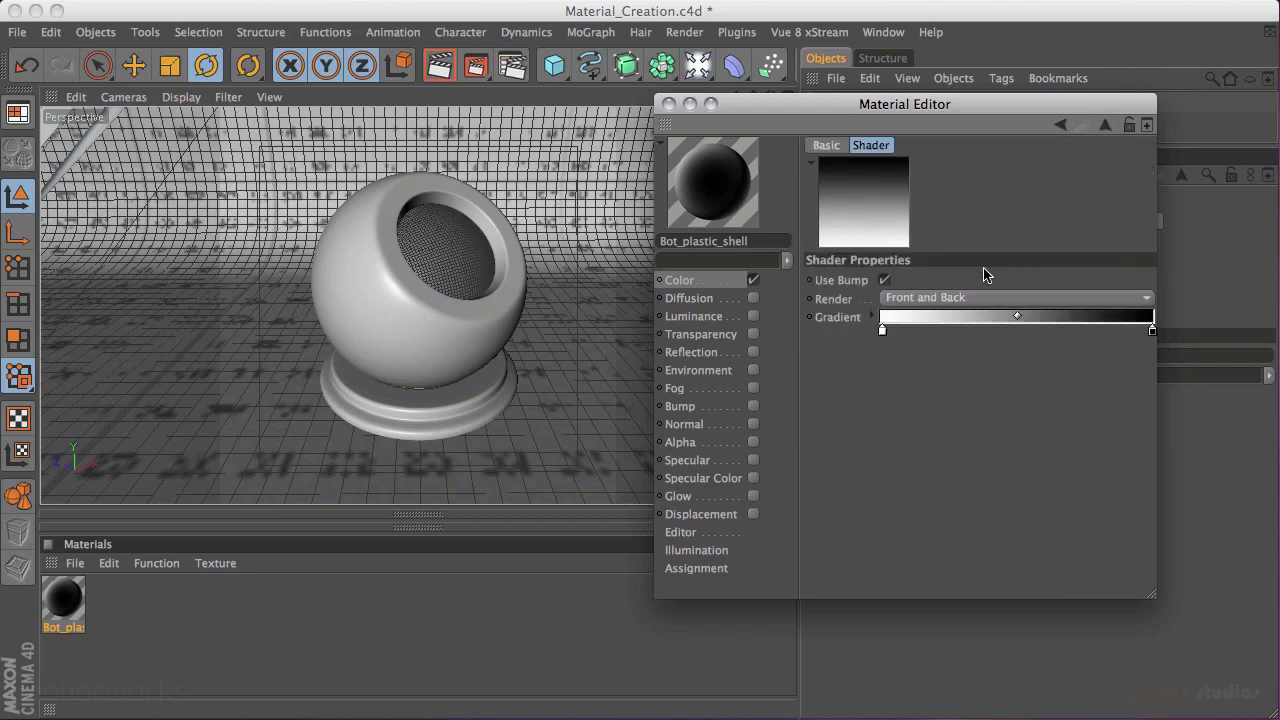
Step: Change the white knot of the Fresnel gradient to beige, hue 37° and RGB 219, 202, 176
{"action": "double_click", "coordinate": [882, 332]}
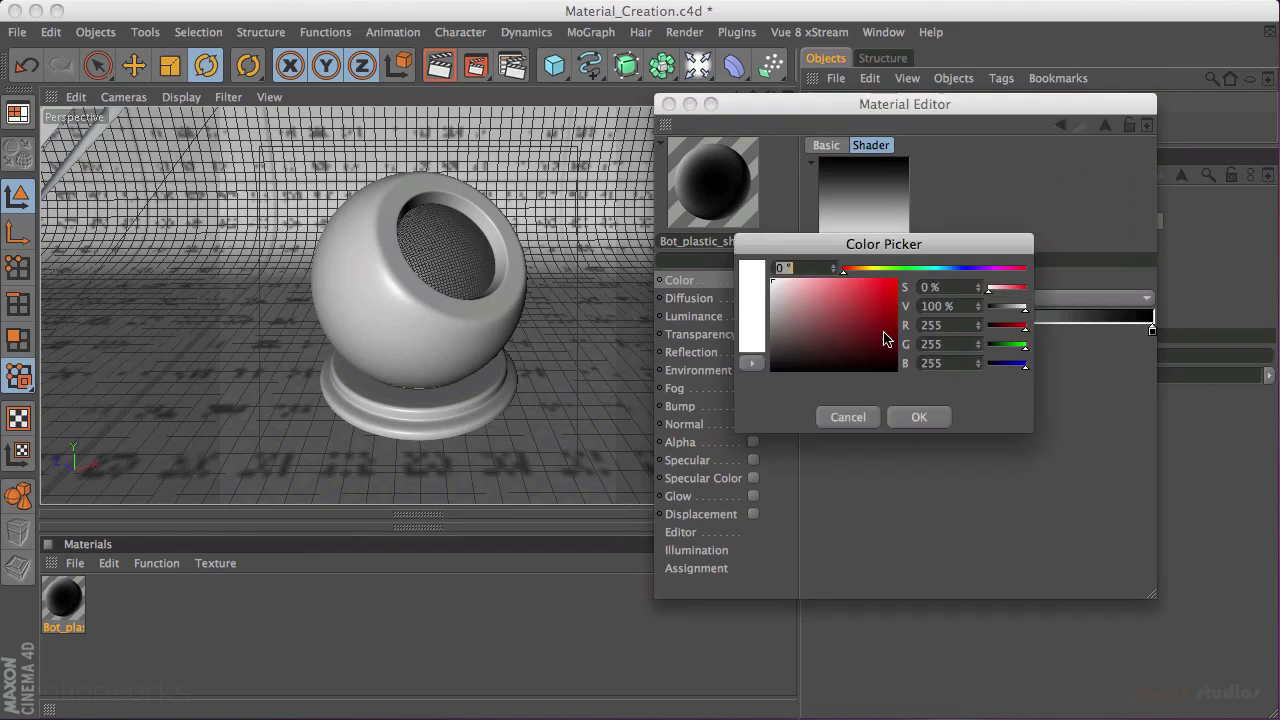
{"action": "left_click", "coordinate": [866, 270]}
{"action": "left_click", "coordinate": [869, 270]}
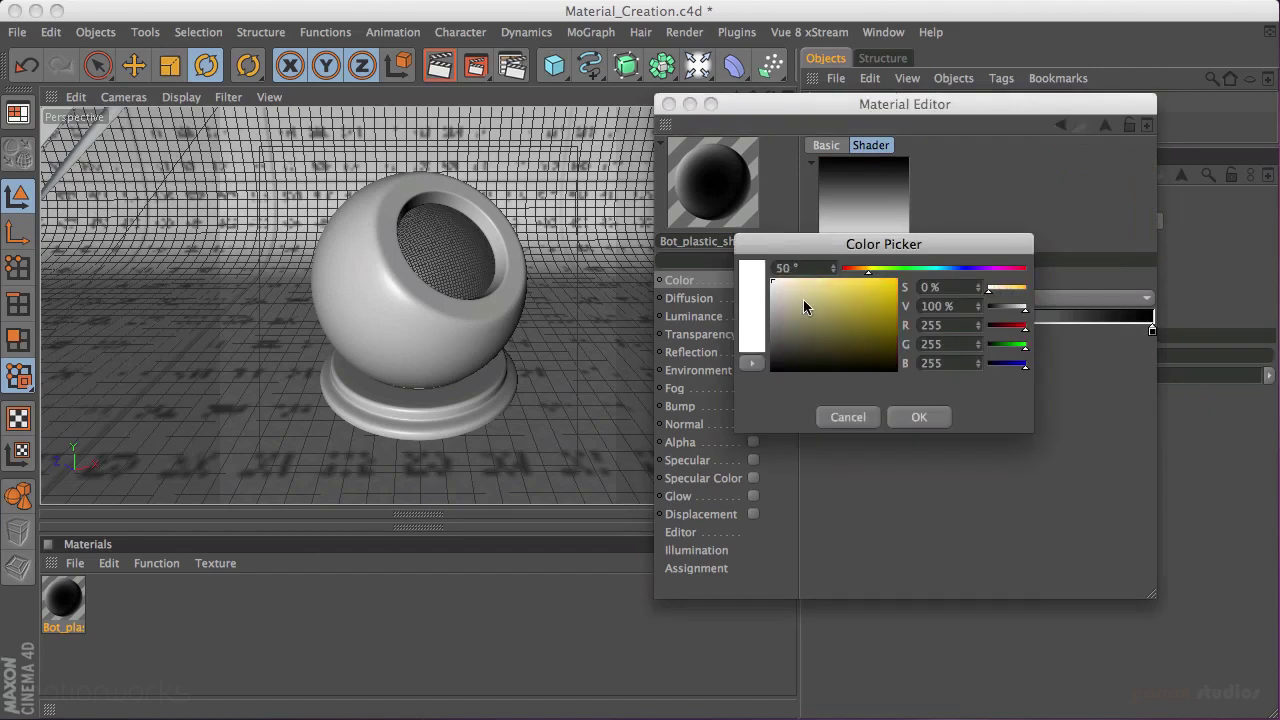
{"action": "left_click_drag", "start_coordinate": [870, 272], "coordinate": [861, 271]}
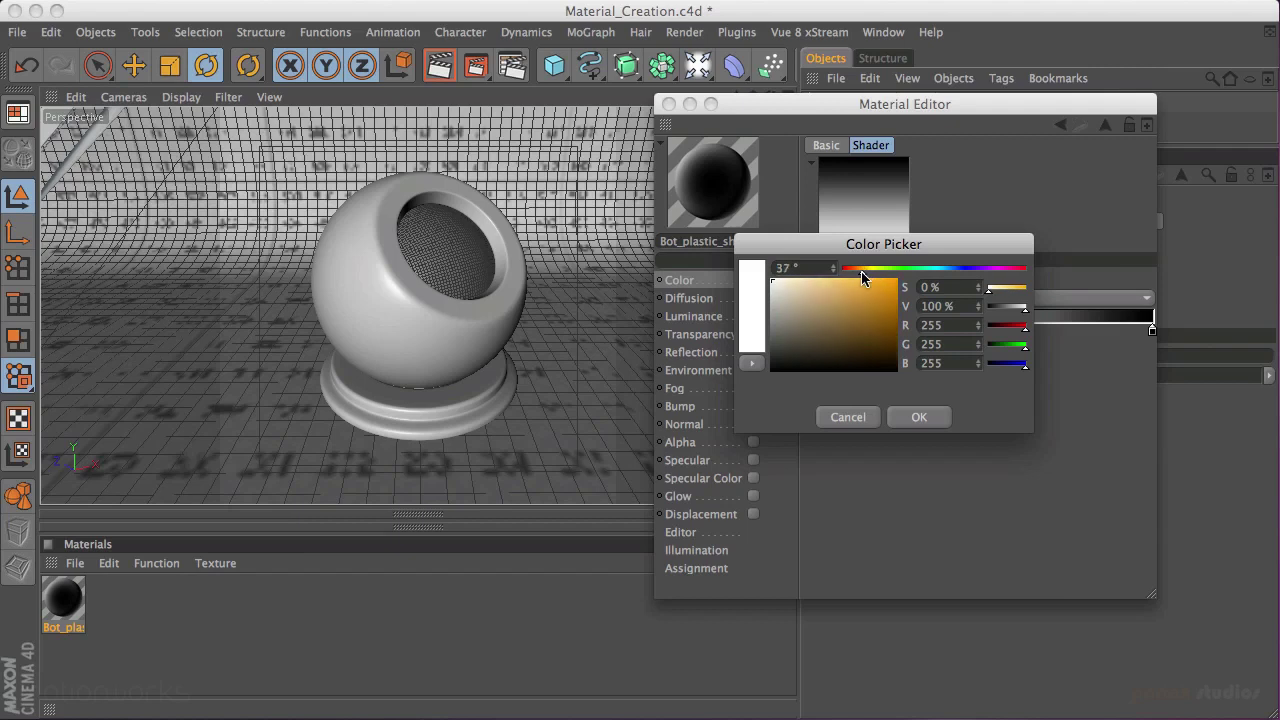
{"action": "left_click", "coordinate": [795, 289]}
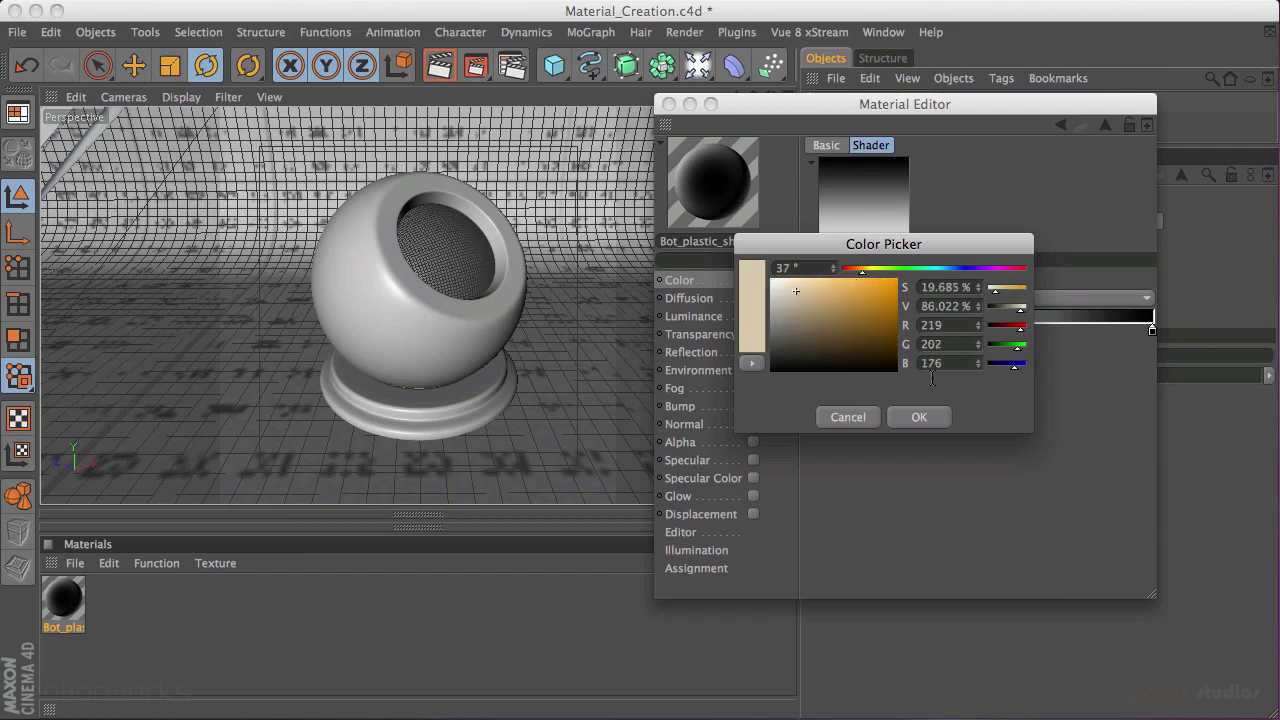
{"action": "left_click", "coordinate": [919, 417]}
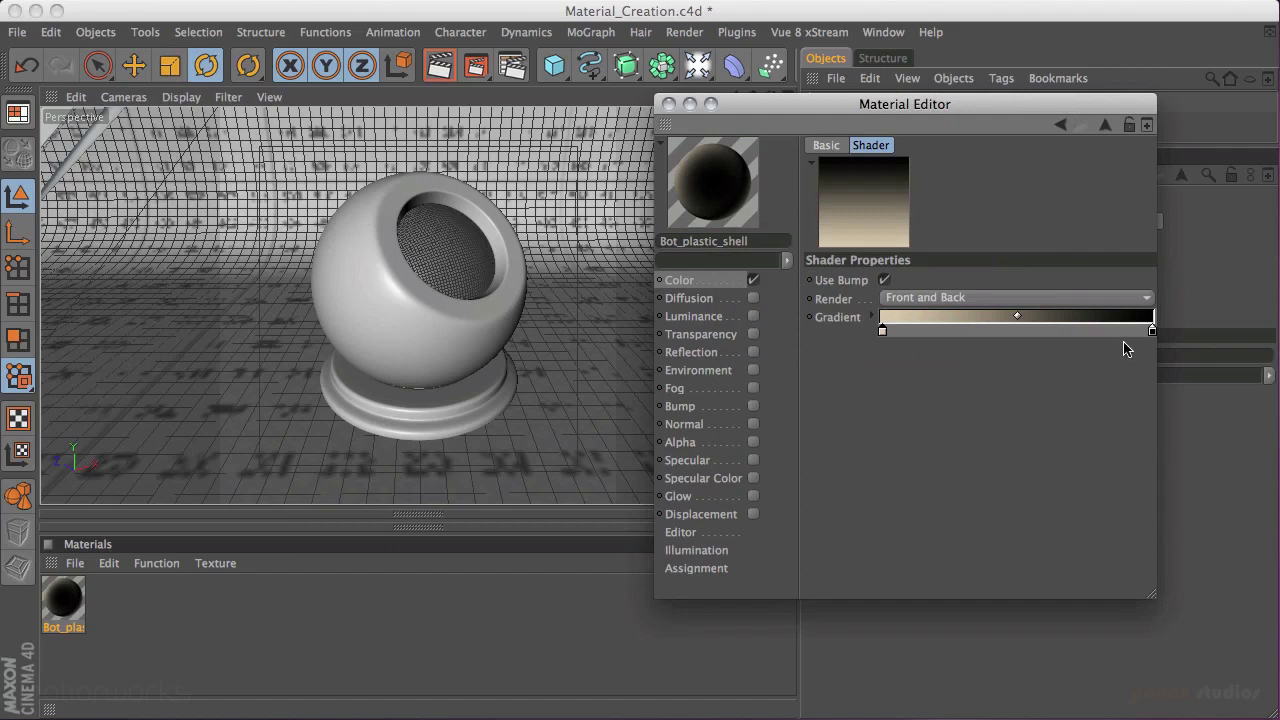
Step: Swap the Fresnel gradient's two knots so black sits at the start and beige at the end
{"action": "left_click_drag", "start_coordinate": [882, 331], "coordinate": [1072, 331]}
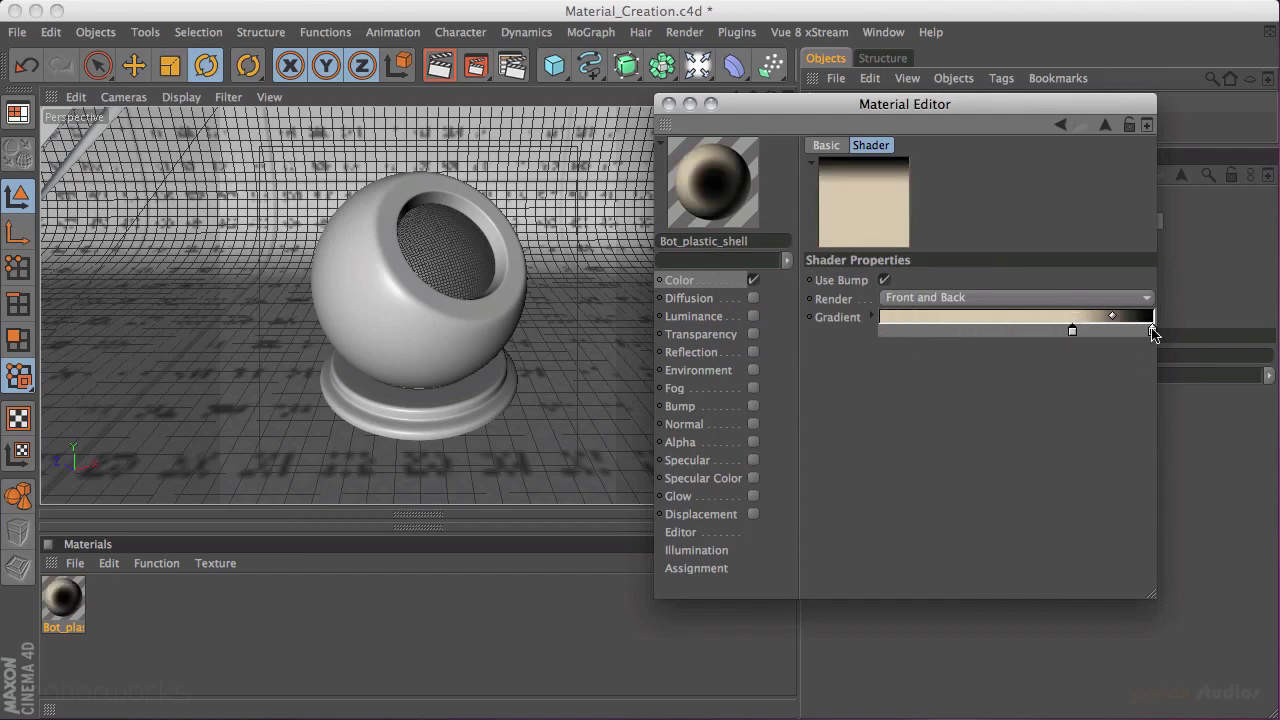
{"action": "left_click_drag", "start_coordinate": [1152, 331], "coordinate": [845, 336]}
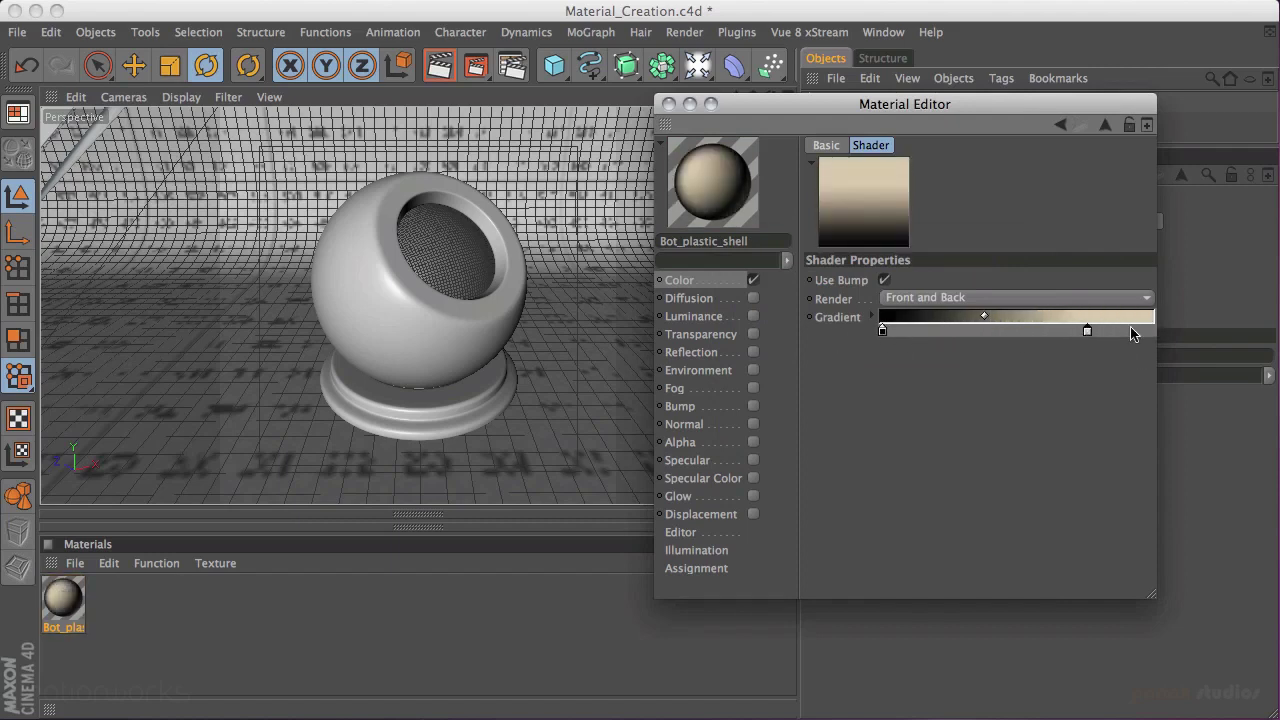
{"action": "left_click_drag", "start_coordinate": [1075, 332], "coordinate": [1150, 347]}
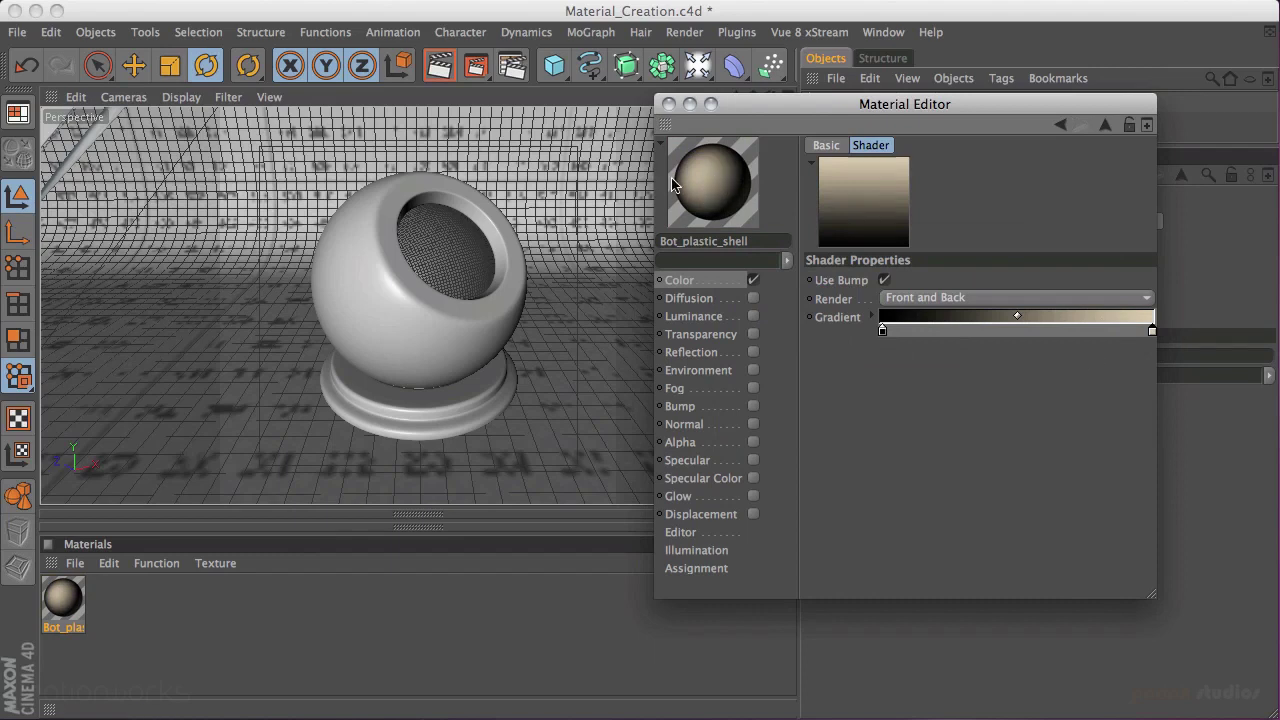
Step: Recolour the gradient's black knot to a light orange, RGB 235, 162, 128, and return to the Color channel settings
{"action": "double_click", "coordinate": [882, 333]}
{"action": "mouse_move", "coordinate": [846, 271]}
{"action": "left_mouse_down"}
{"action": "mouse_move", "coordinate": [814, 288]}
{"action": "mouse_move", "coordinate": [851, 273]}
{"action": "mouse_move", "coordinate": [827, 287]}
{"action": "left_mouse_up"}
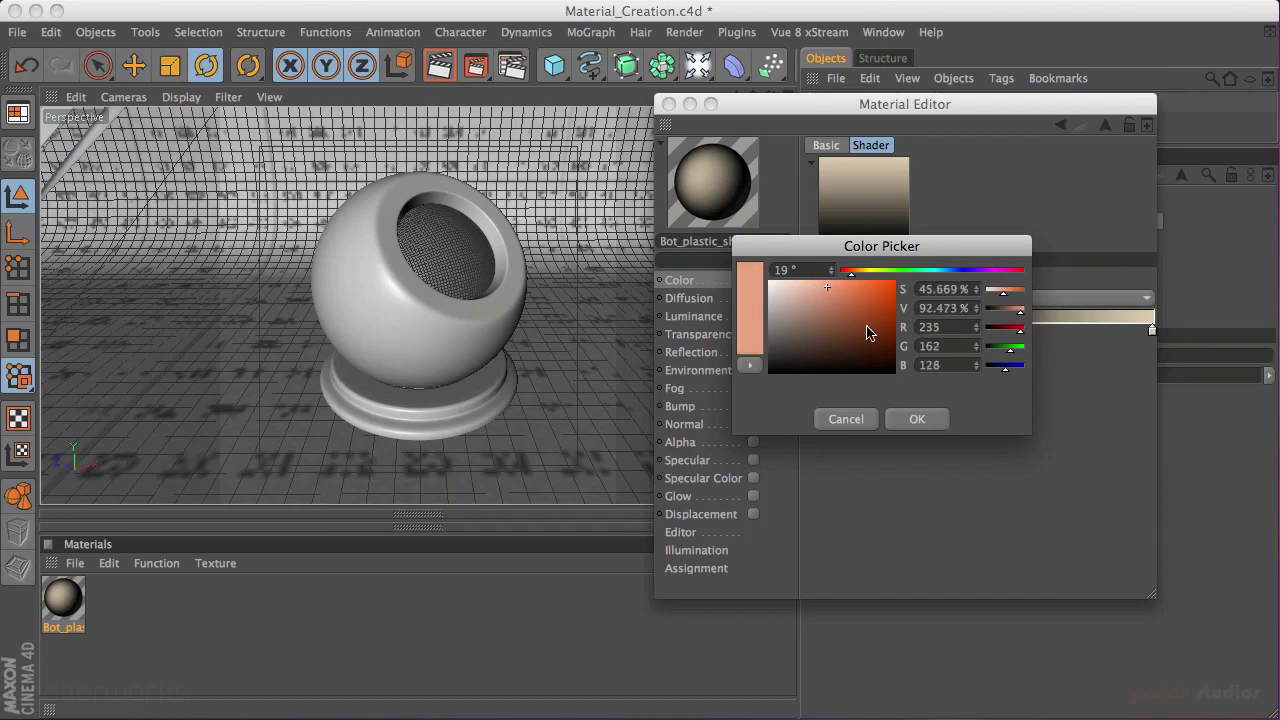
{"action": "left_click", "coordinate": [918, 419]}
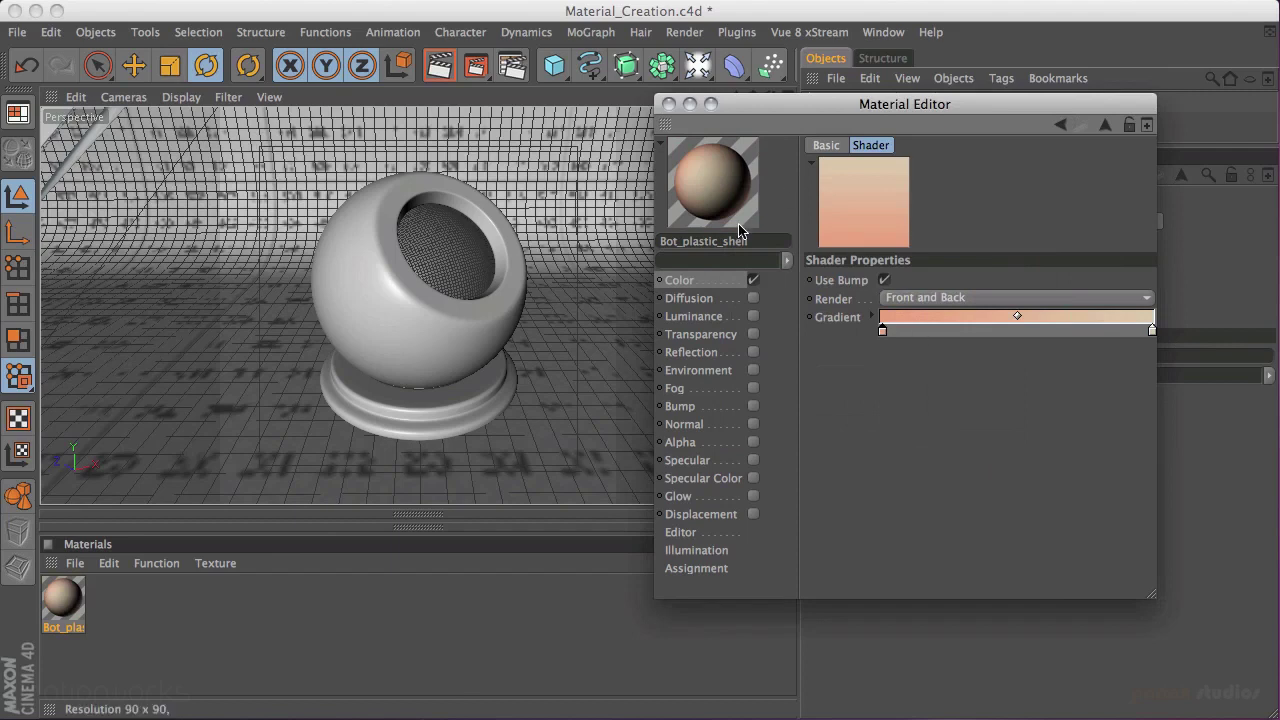
{"action": "left_click", "coordinate": [1106, 126]}
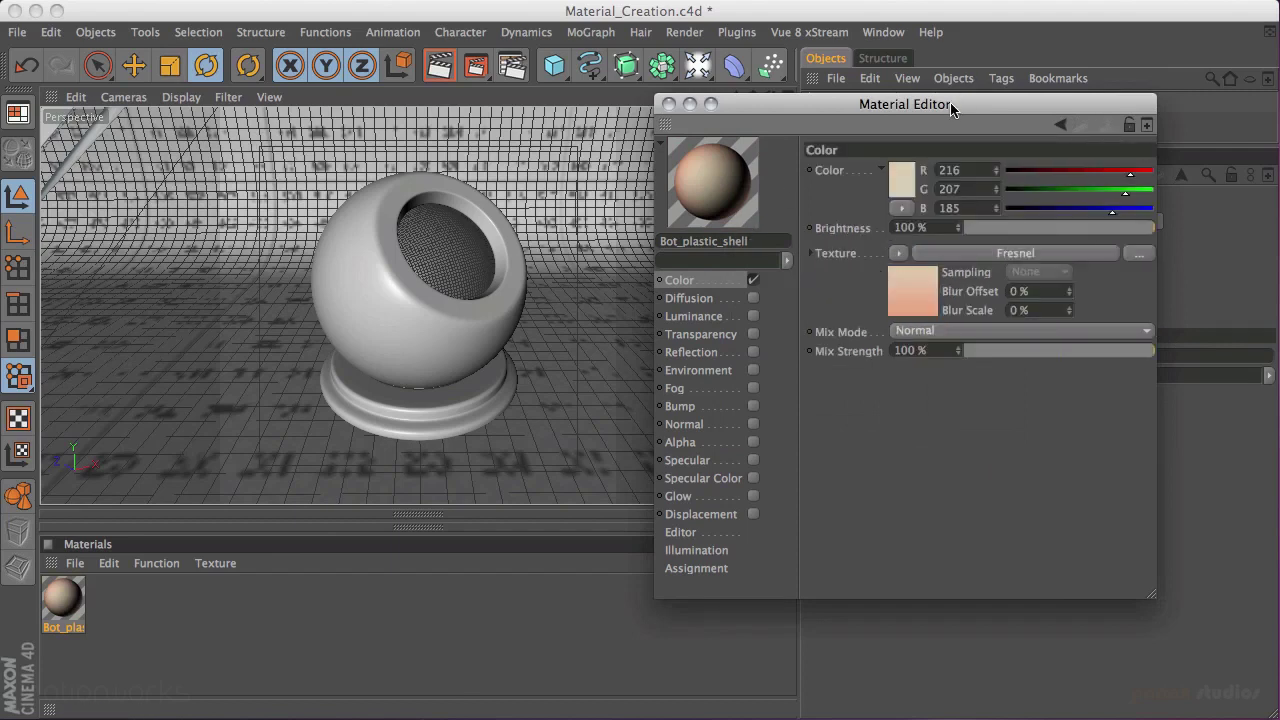
Step: Lower the Fresnel texture's mix strength to 63% and try the Add, Subtract and Multiply mix modes
{"action": "left_click_drag", "start_coordinate": [950, 108], "coordinate": [934, 98]}
{"action": "left_click_drag", "start_coordinate": [1097, 341], "coordinate": [1069, 342]}
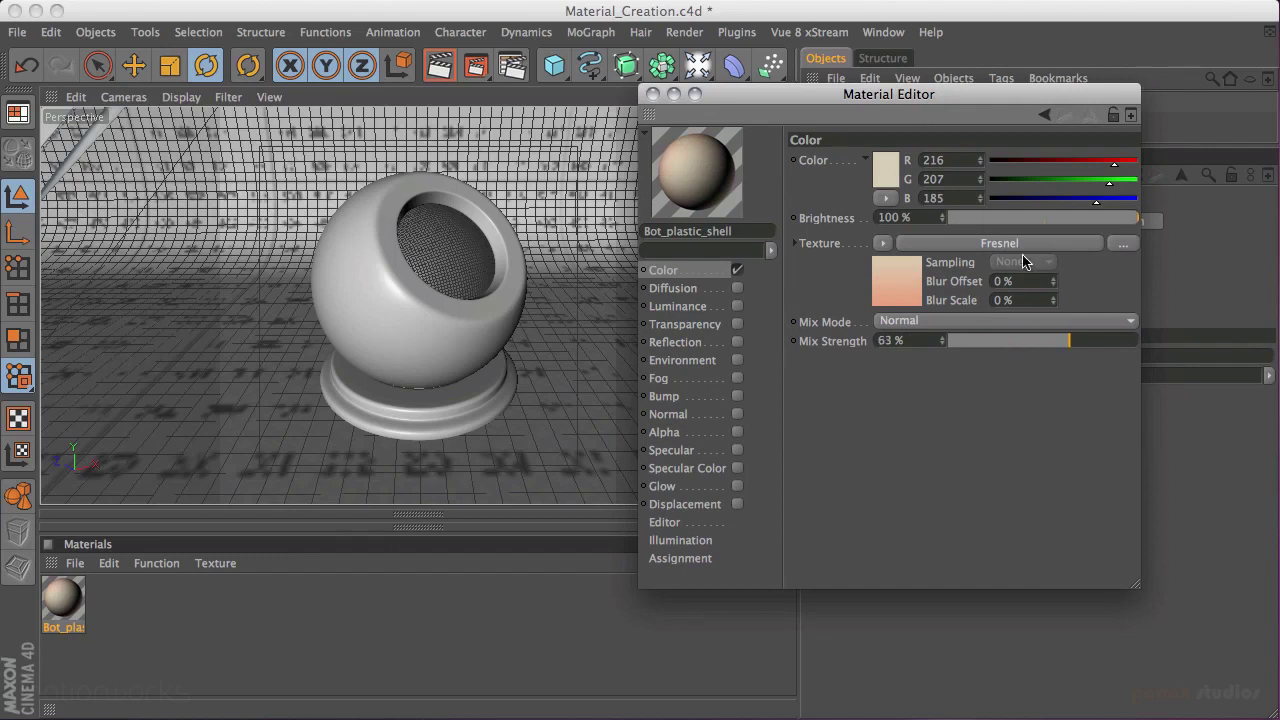
{"action": "left_click", "coordinate": [936, 322]}
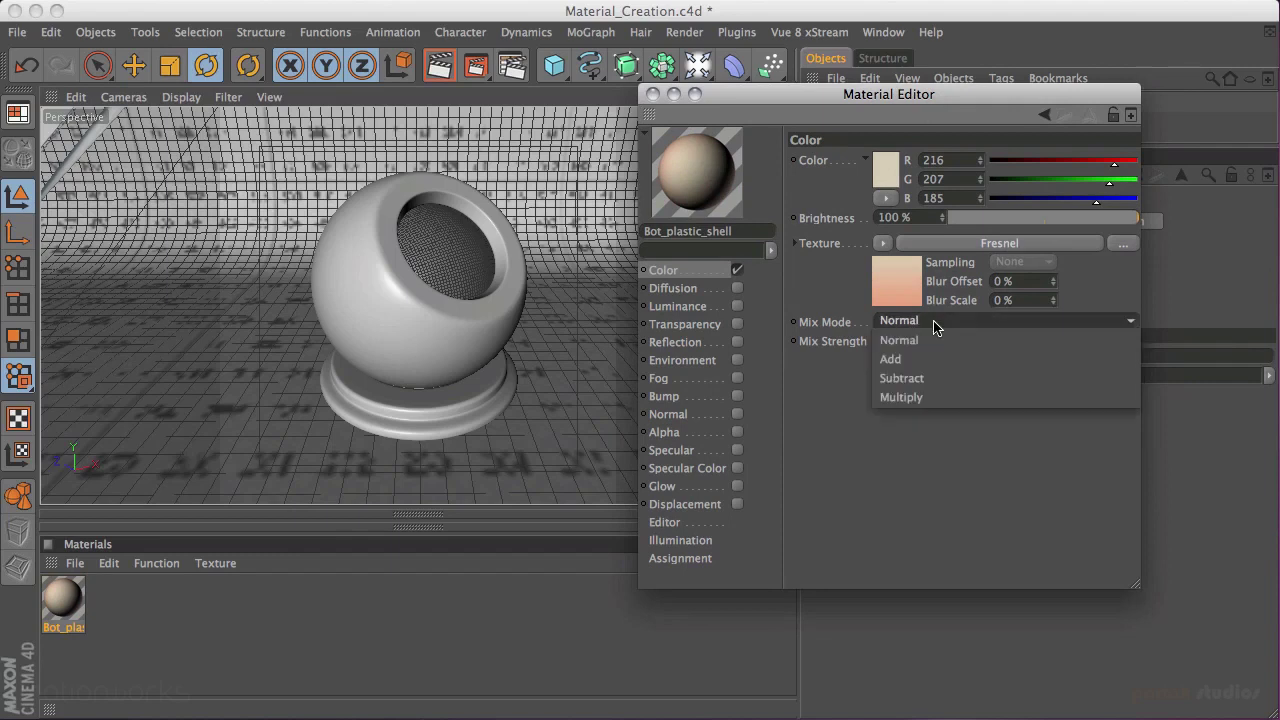
{"action": "left_click", "coordinate": [927, 360]}
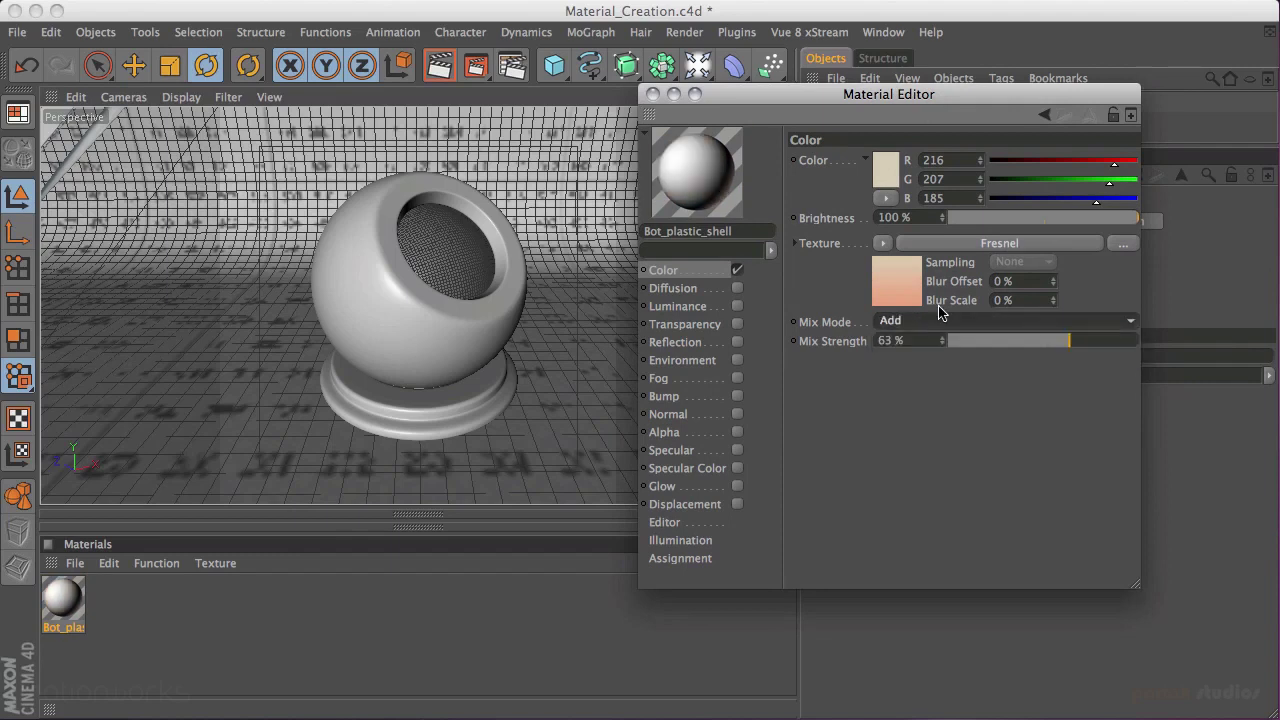
{"action": "left_click", "coordinate": [930, 321]}
{"action": "left_click", "coordinate": [926, 381]}
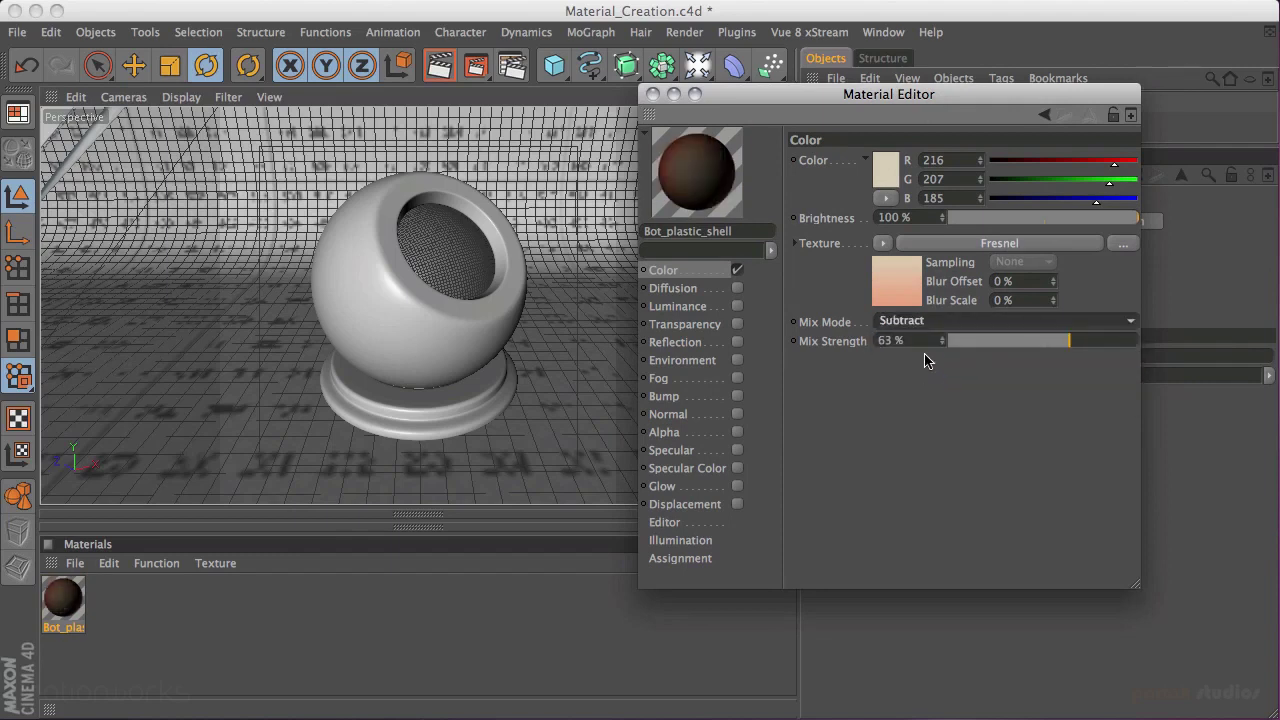
{"action": "left_click", "coordinate": [931, 321]}
{"action": "left_click", "coordinate": [925, 398]}
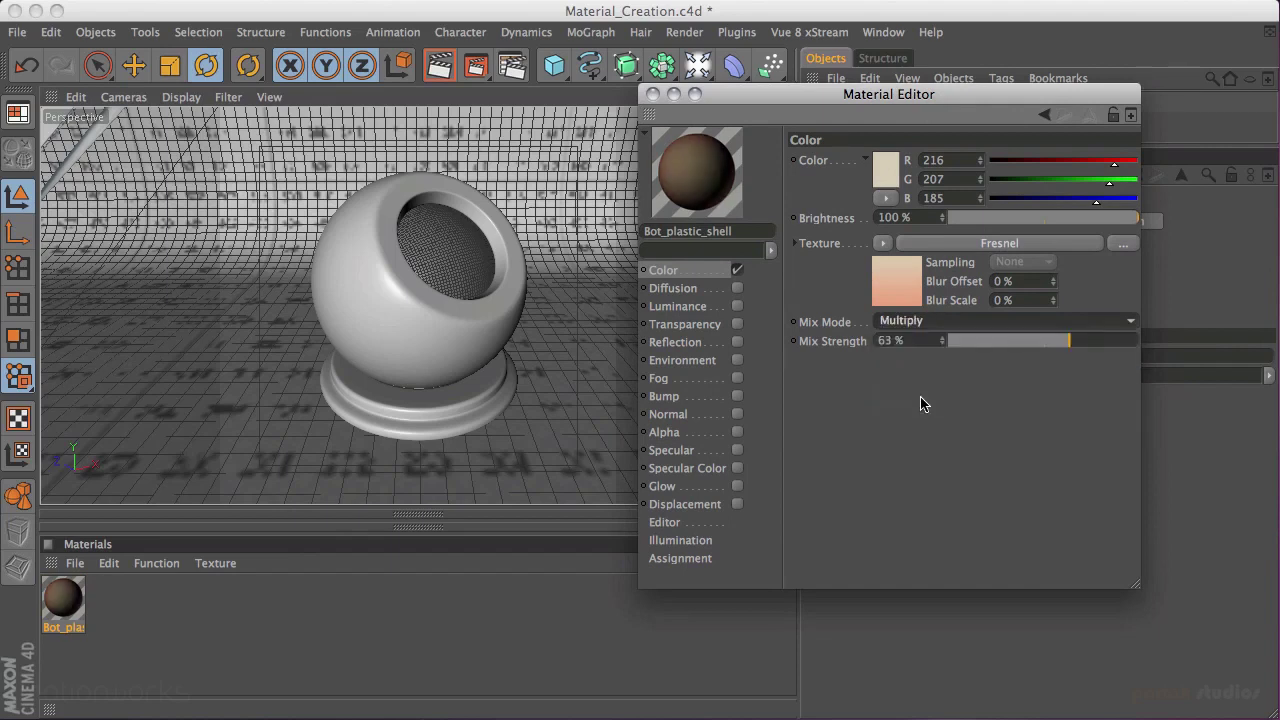
Step: Set the Color channel's texture mix mode to Normal and its mix strength to 42%
{"action": "left_click", "coordinate": [929, 321]}
{"action": "left_click", "coordinate": [927, 341]}
{"action": "left_click_drag", "start_coordinate": [1068, 344], "coordinate": [1030, 351]}
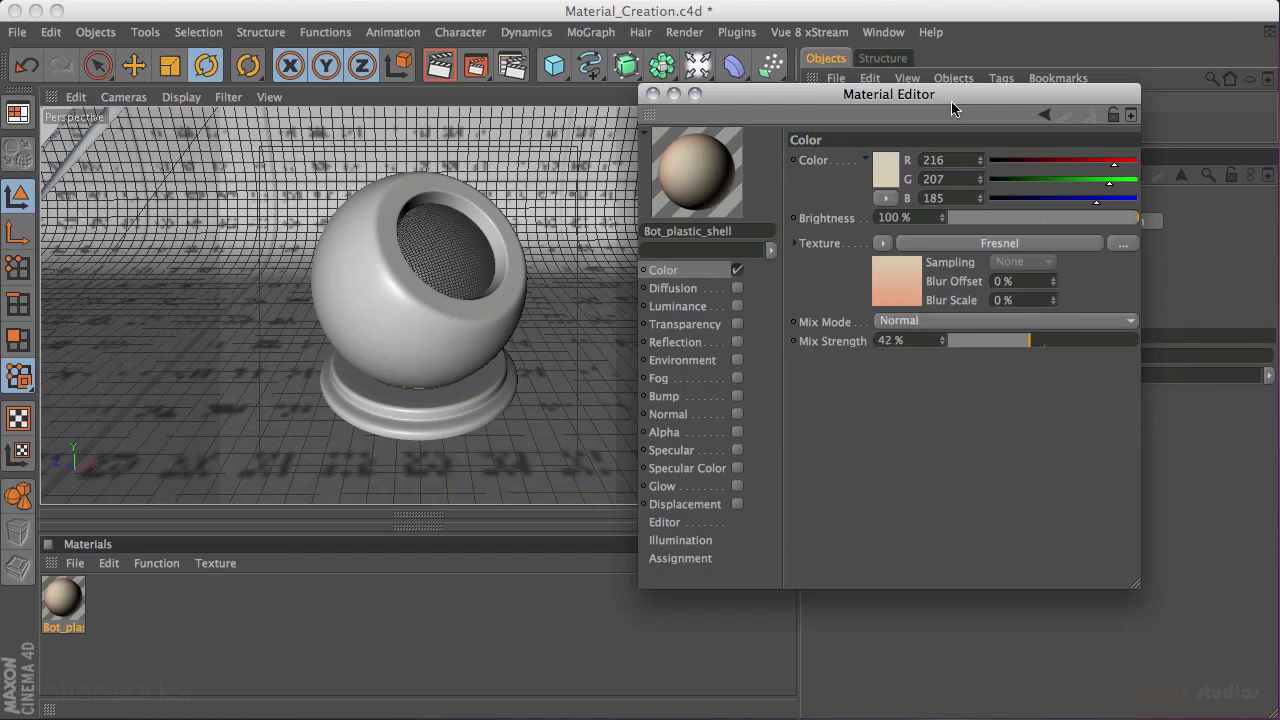
Step: Put the Material Editor away and apply the Bot_plastic_shell material to the outer_ball and outerbase objects
{"action": "left_click_drag", "start_coordinate": [843, 100], "coordinate": [1017, 75]}
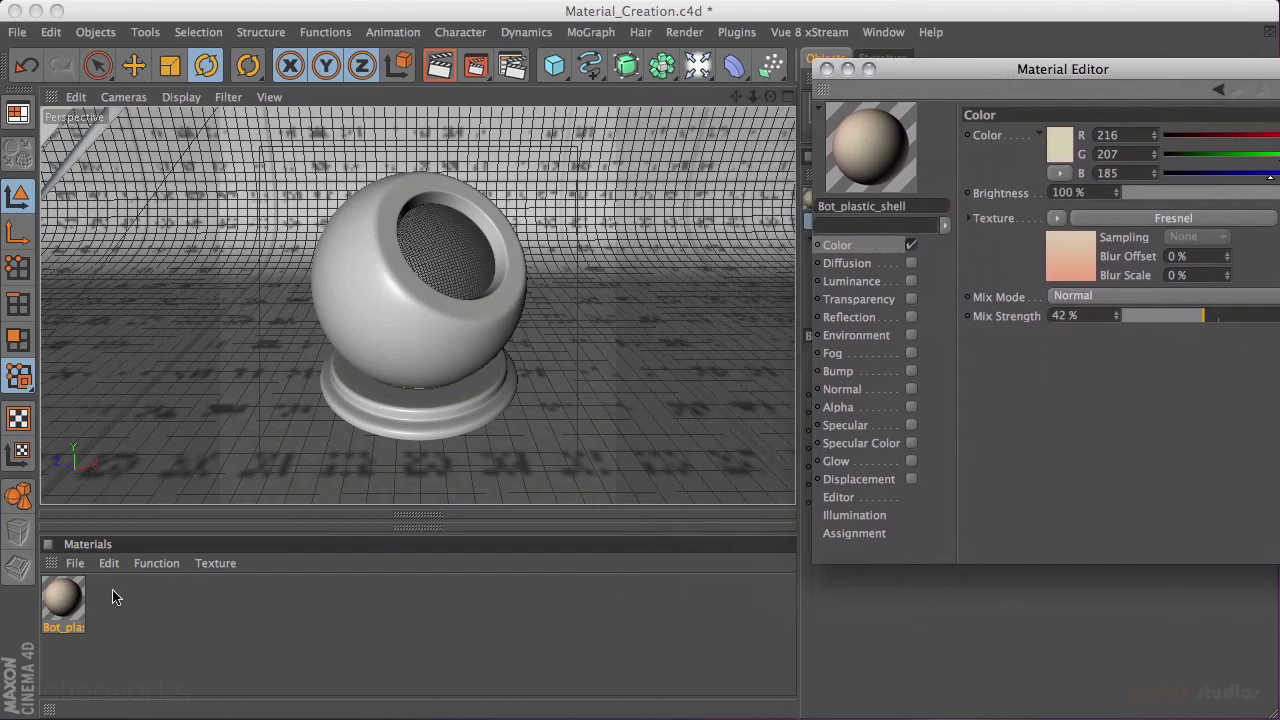
{"action": "double_click", "coordinate": [1094, 66]}
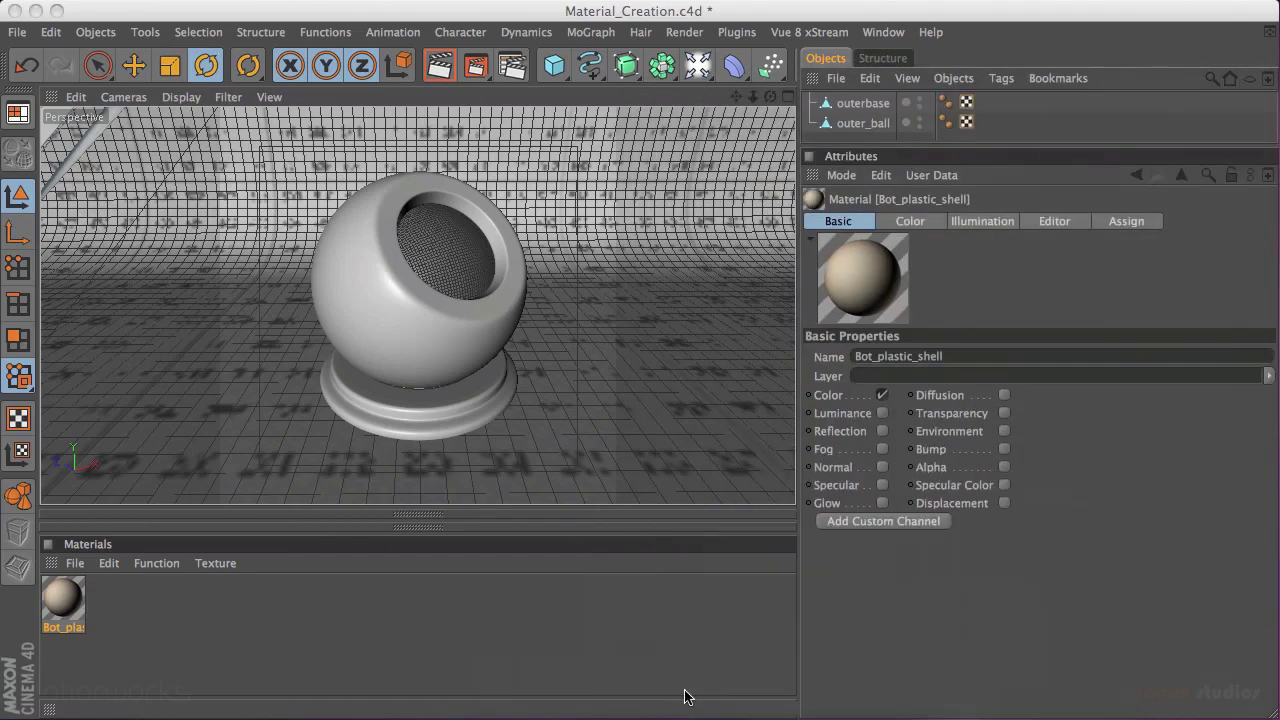
{"action": "left_click_drag", "start_coordinate": [72, 604], "coordinate": [900, 126]}
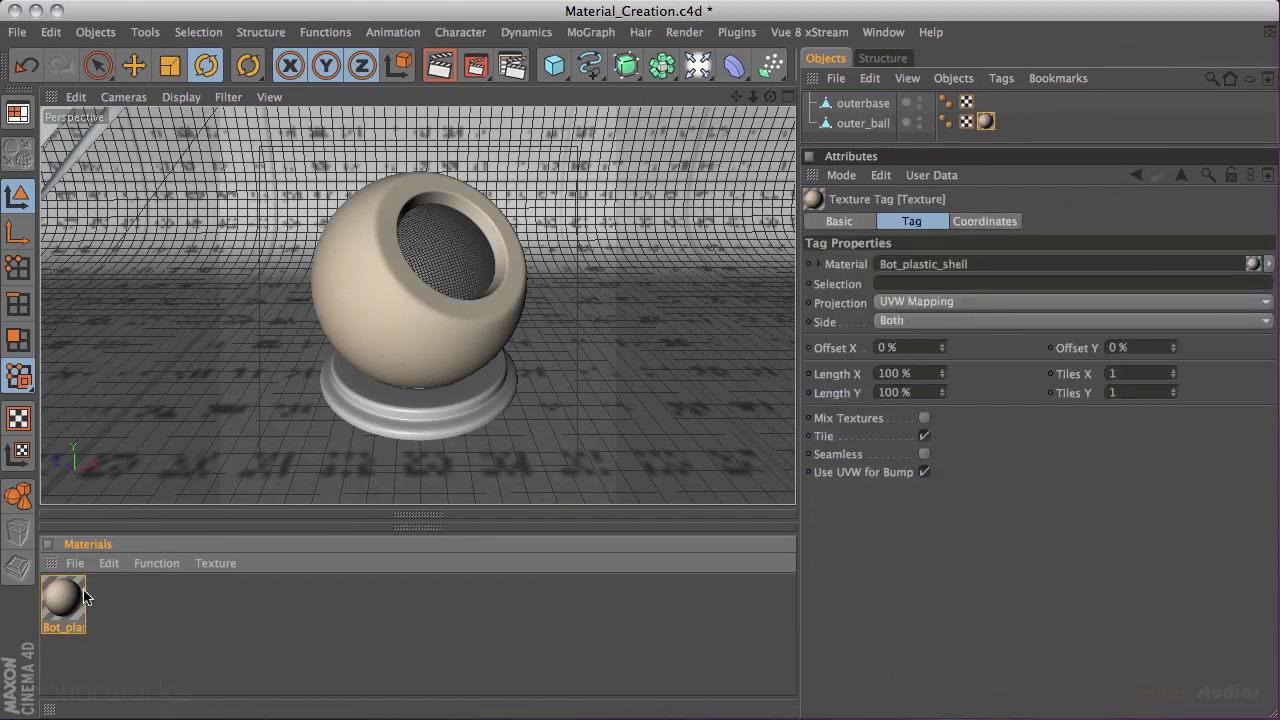
{"action": "left_click_drag", "start_coordinate": [62, 603], "coordinate": [870, 104]}
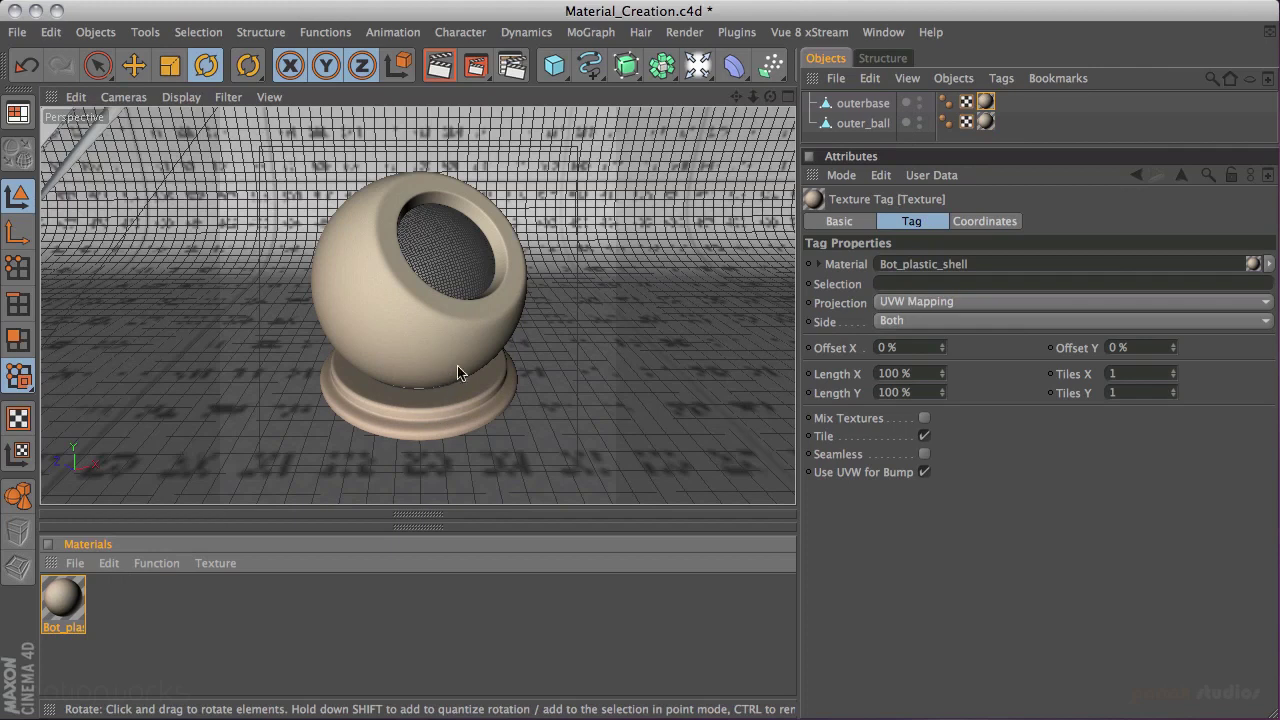
Step: Open the Bot_plastic_shell material for editing and render a region around the whole ball model
{"action": "double_click", "coordinate": [62, 600]}
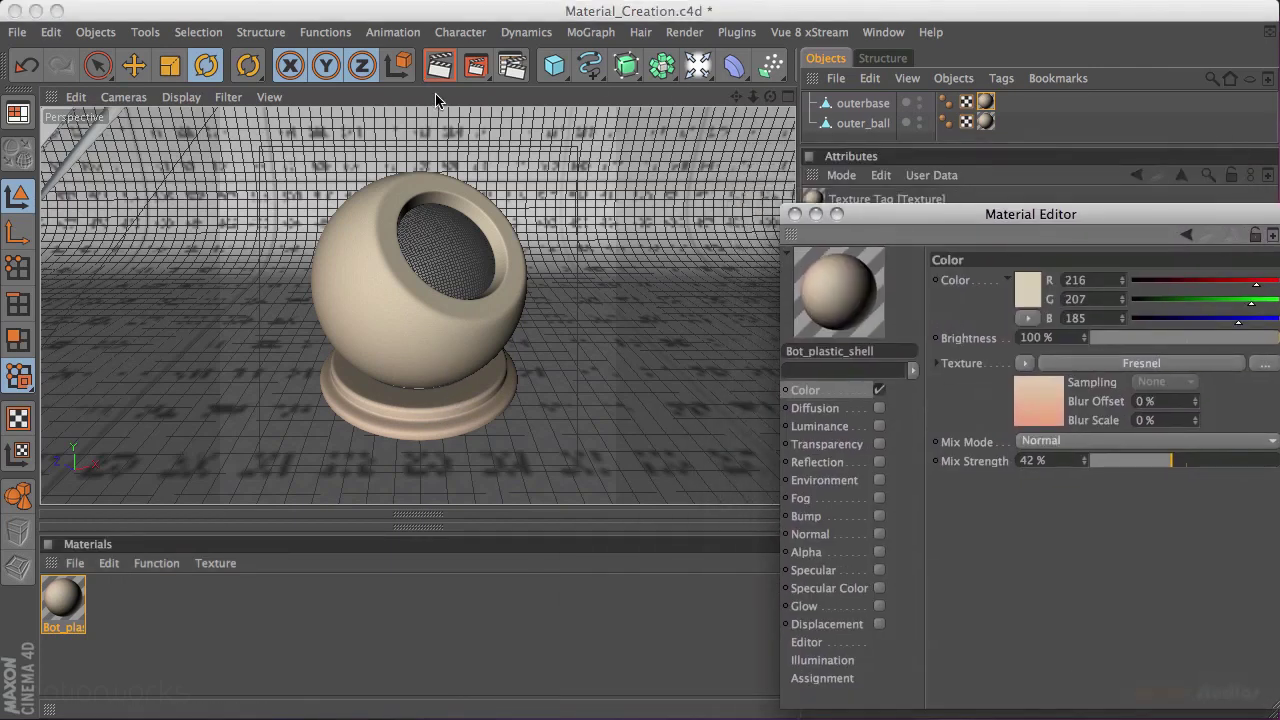
{"action": "left_click", "coordinate": [476, 67]}
{"action": "left_click", "coordinate": [566, 83]}
{"action": "left_click_drag", "start_coordinate": [267, 160], "coordinate": [557, 476]}
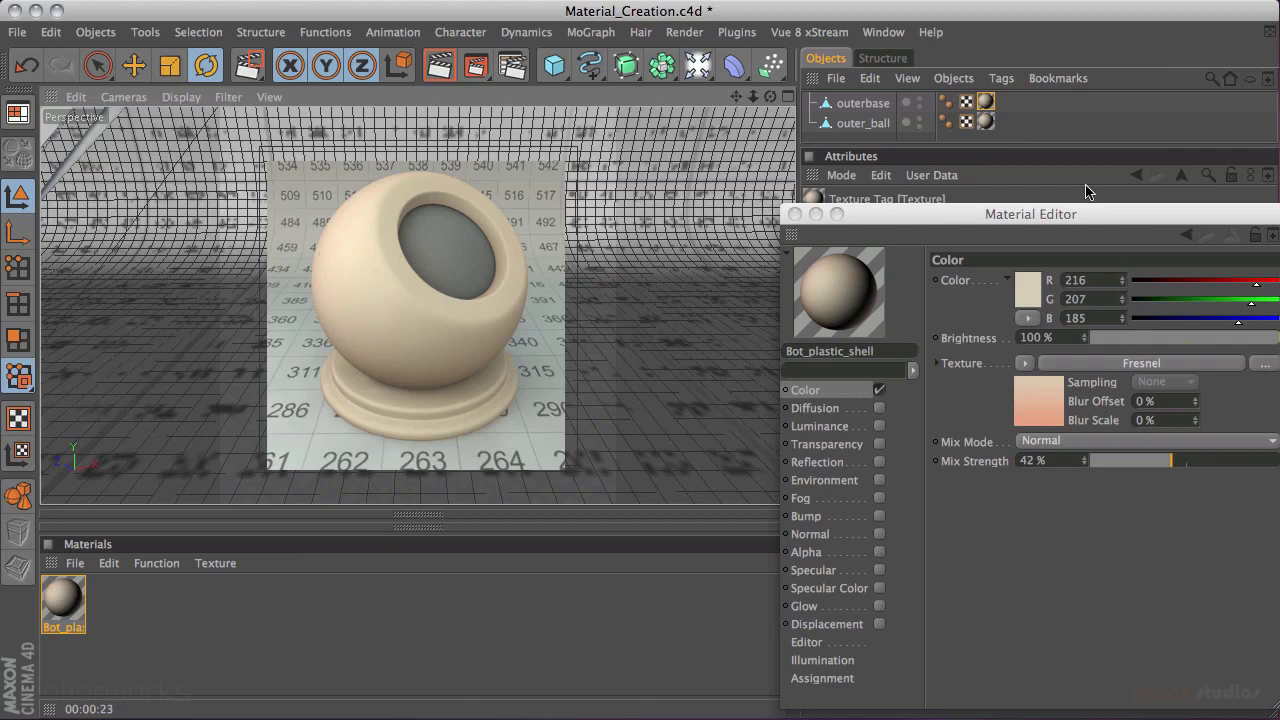
Step: Brighten the Color channel's base colour to a light cream, RGB 255, 244, 217
{"action": "left_click_drag", "start_coordinate": [1030, 214], "coordinate": [872, 147]}
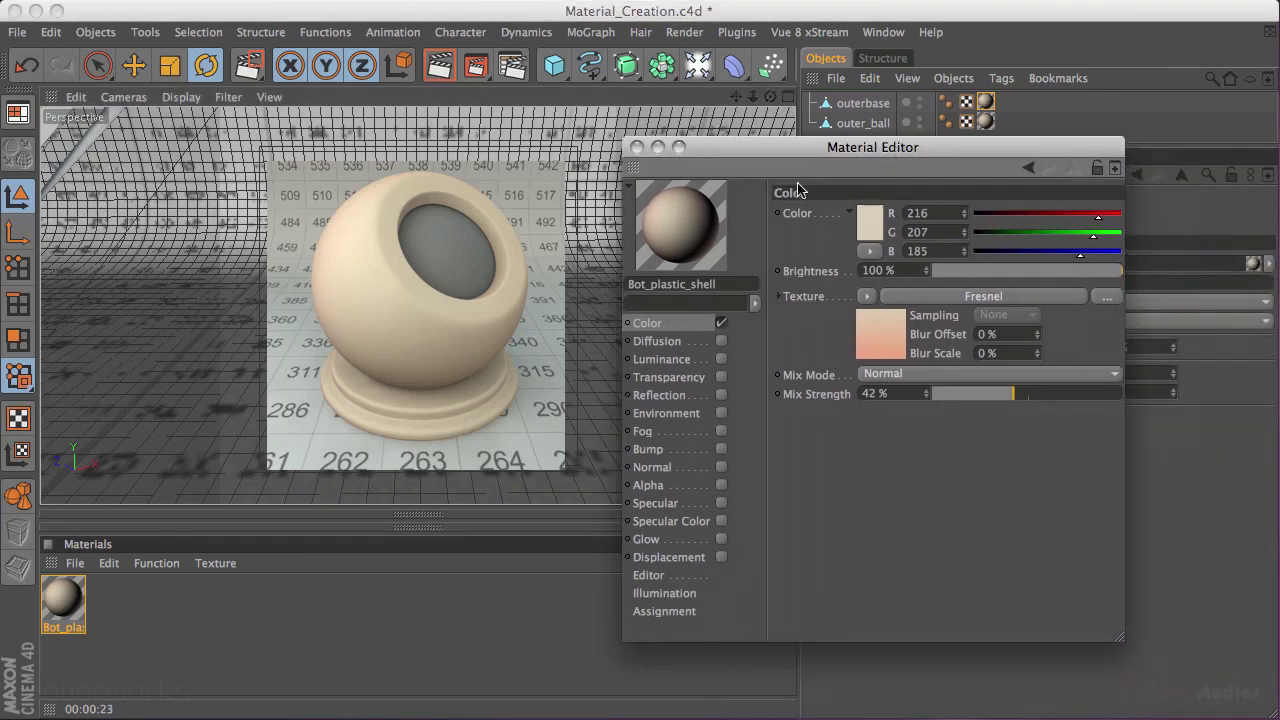
{"action": "left_click", "coordinate": [870, 226]}
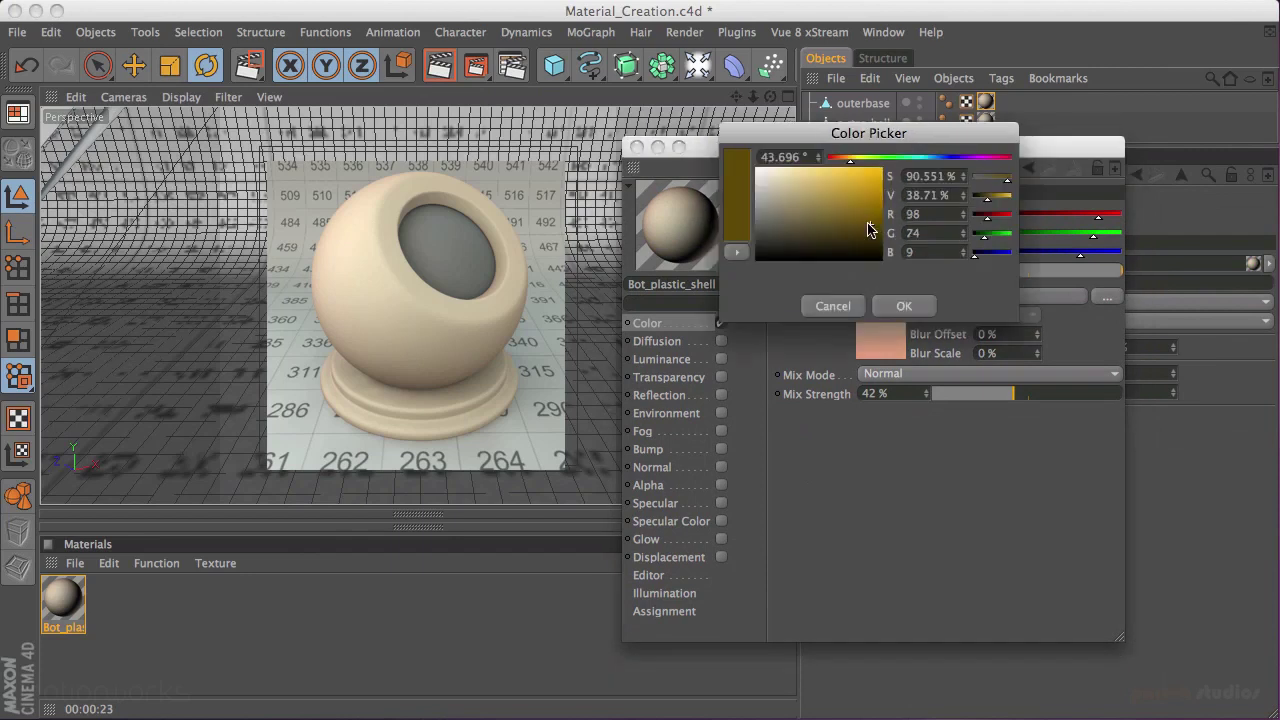
{"action": "left_click_drag", "start_coordinate": [764, 175], "coordinate": [767, 179]}
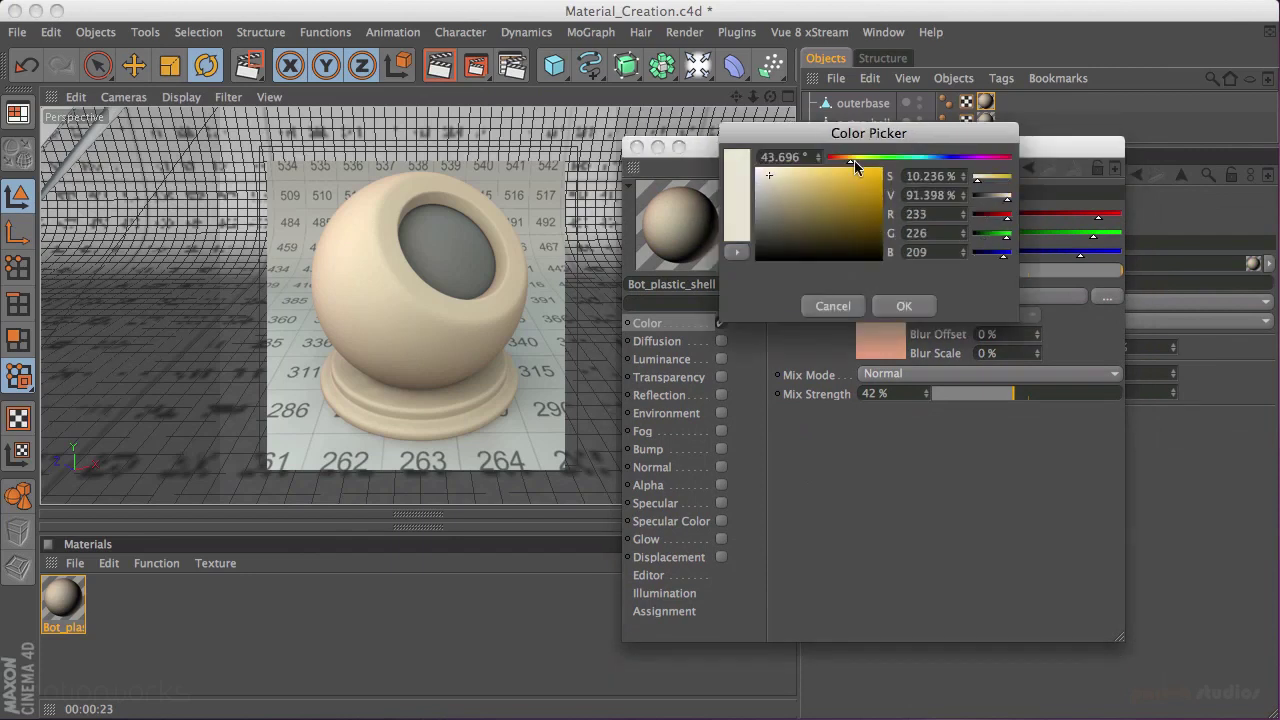
{"action": "left_click_drag", "start_coordinate": [857, 157], "coordinate": [843, 158]}
{"action": "left_click", "coordinate": [770, 178]}
{"action": "left_click_drag", "start_coordinate": [770, 178], "coordinate": [776, 174]}
{"action": "left_click", "coordinate": [733, 179]}
{"action": "left_click_drag", "start_coordinate": [977, 294], "coordinate": [972, 277]}
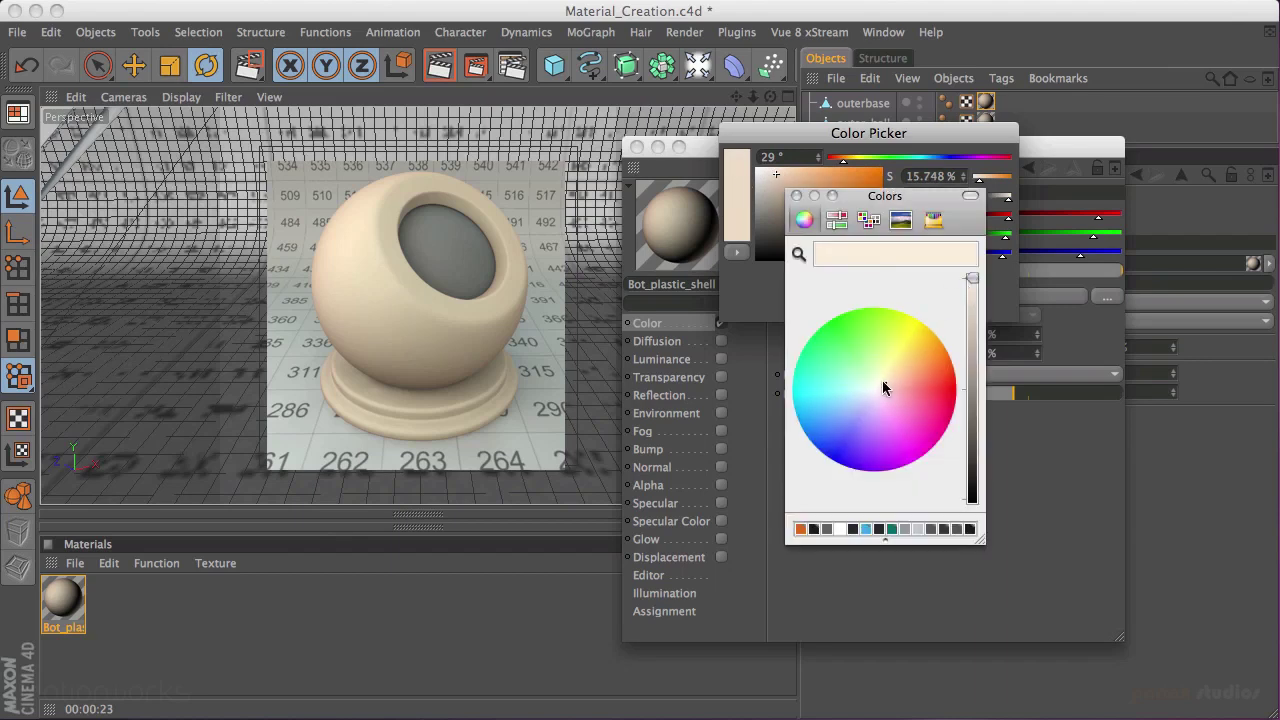
{"action": "left_click", "coordinate": [879, 382]}
{"action": "left_click", "coordinate": [796, 196]}
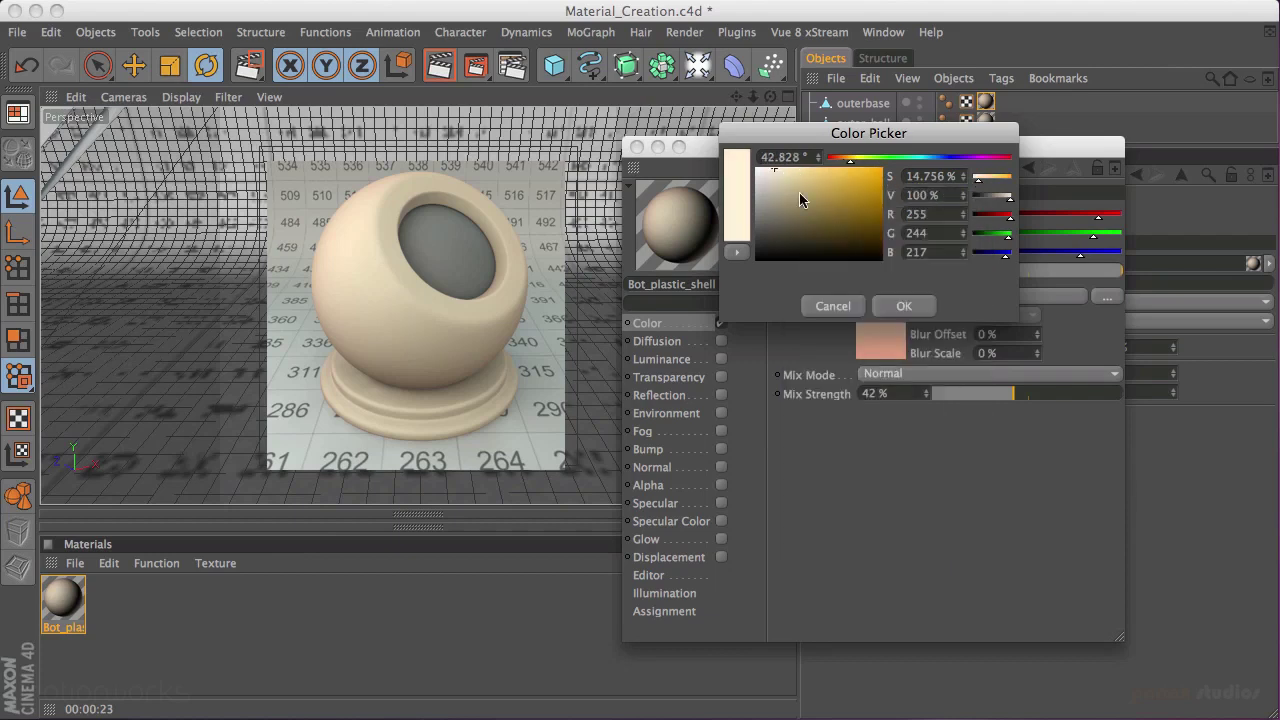
{"action": "left_click", "coordinate": [909, 306]}
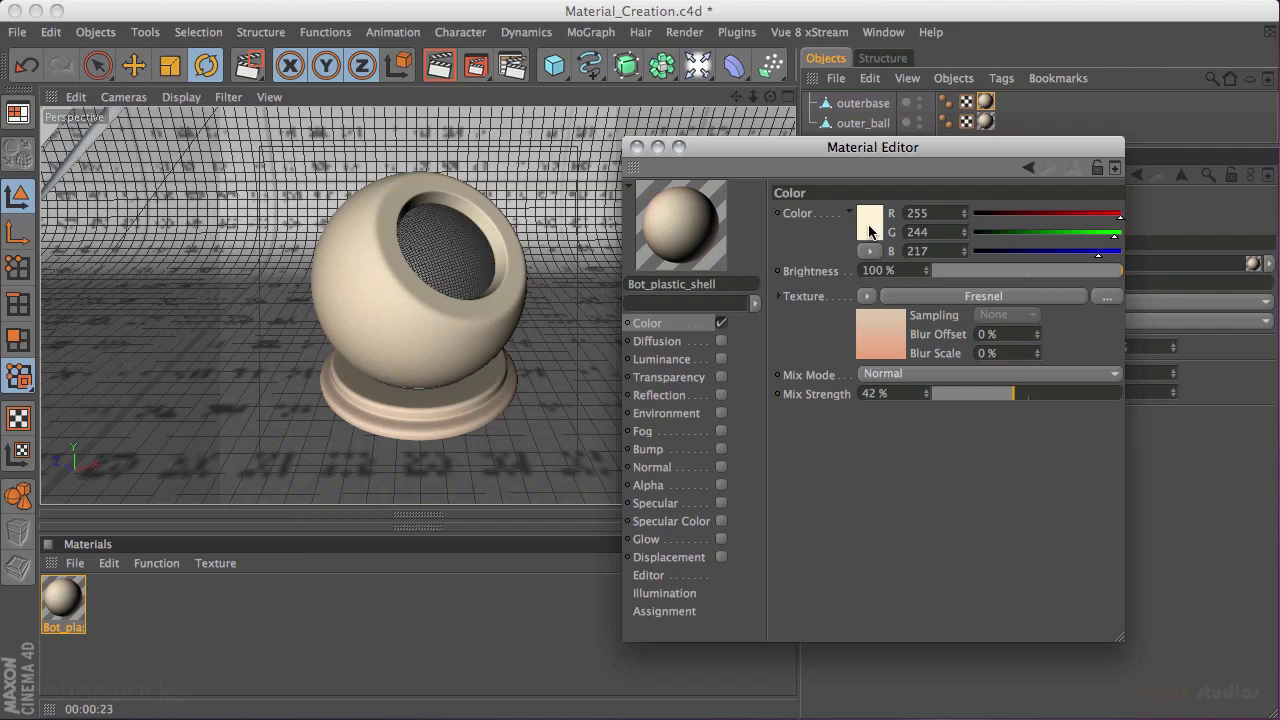
Step: Clear the Material Editor away from the model and render a small region at the centre of the ball
{"action": "left_click_drag", "start_coordinate": [902, 150], "coordinate": [903, 141]}
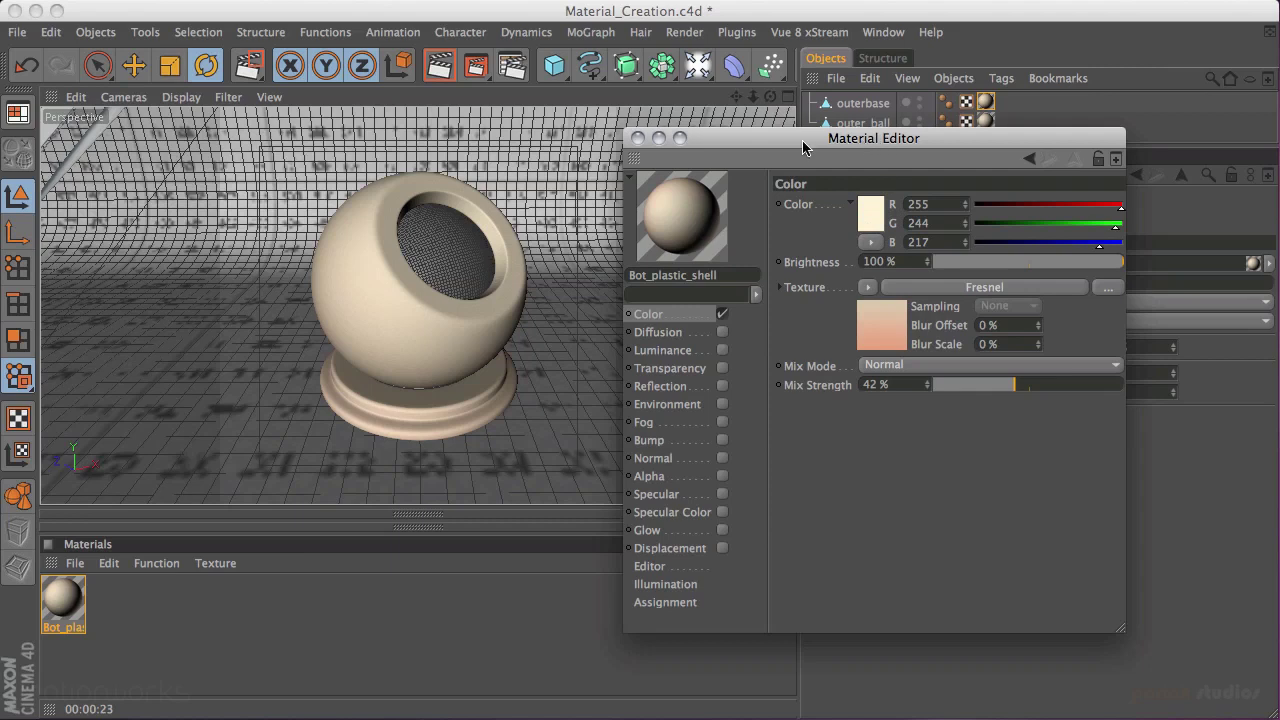
{"action": "left_click_drag", "start_coordinate": [803, 148], "coordinate": [878, 127]}
{"action": "left_click_drag", "start_coordinate": [454, 76], "coordinate": [507, 84]}
{"action": "left_click_drag", "start_coordinate": [338, 217], "coordinate": [496, 366]}
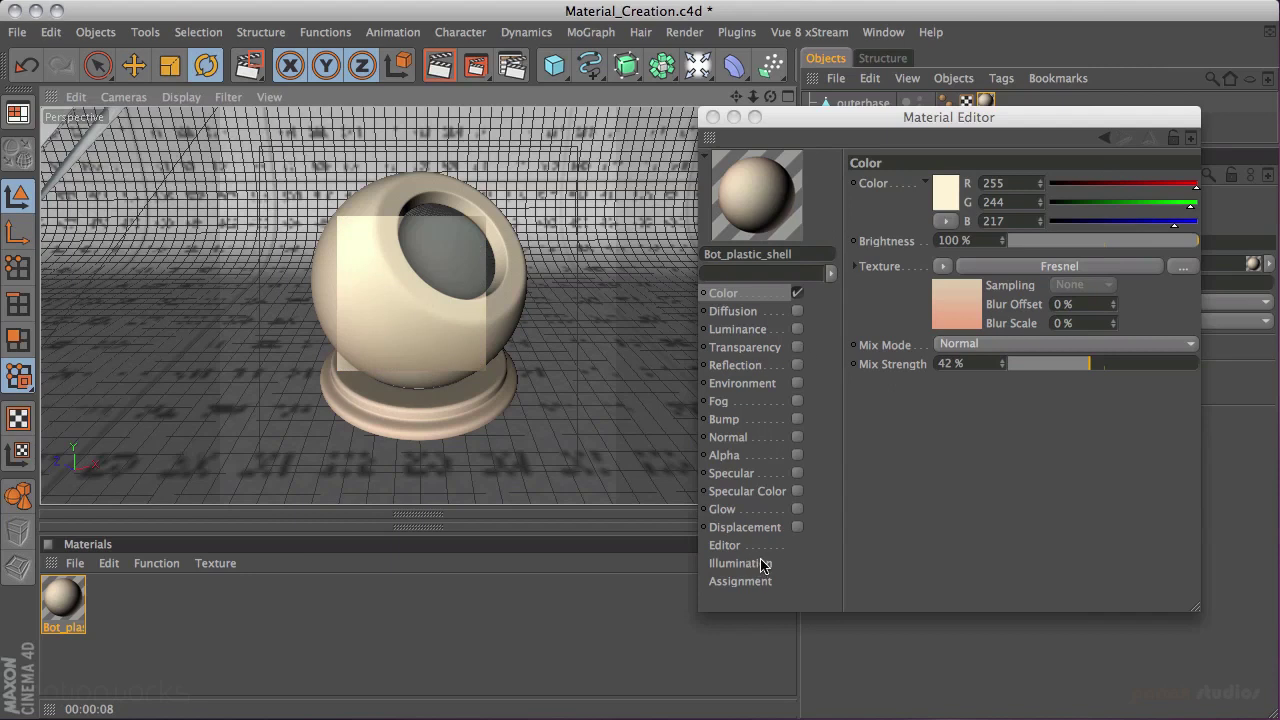
Step: Enable the Specular channel and set its width to 53%, height to 65%, falloff to 5% and inner width to 9%
{"action": "left_click", "coordinate": [775, 474]}
{"action": "left_click", "coordinate": [797, 473]}
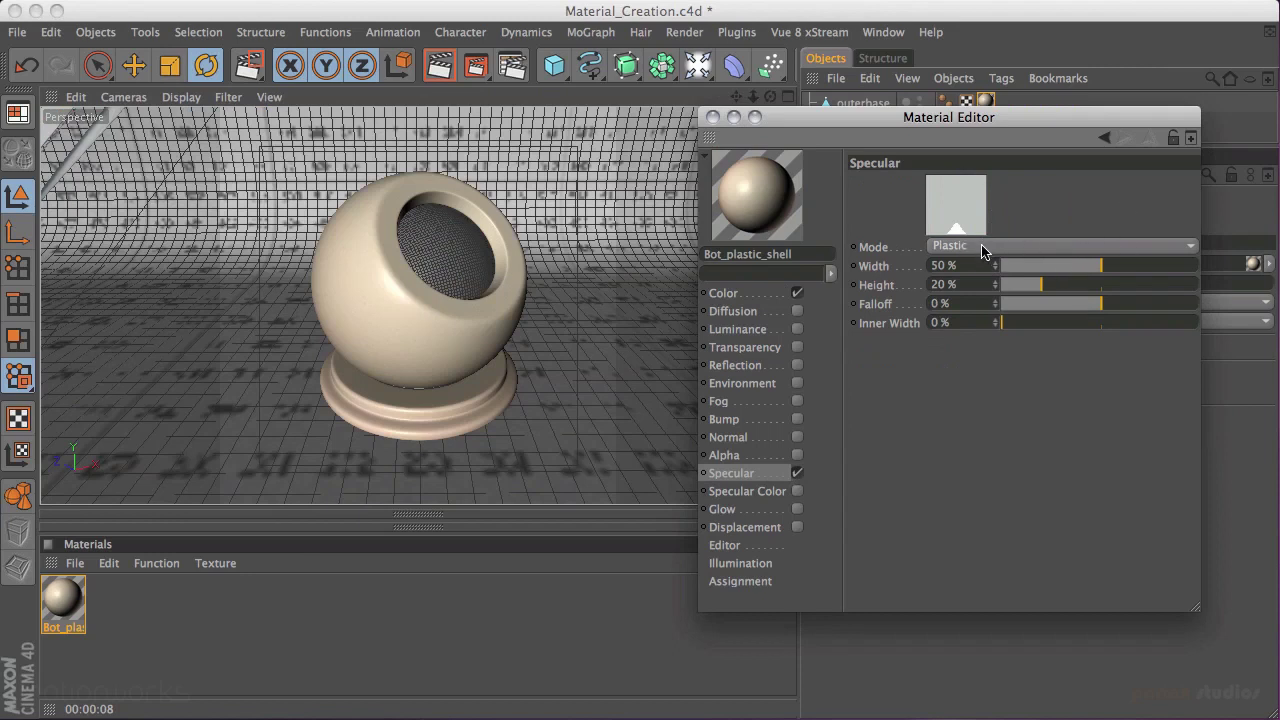
{"action": "left_click_drag", "start_coordinate": [1046, 288], "coordinate": [1136, 292]}
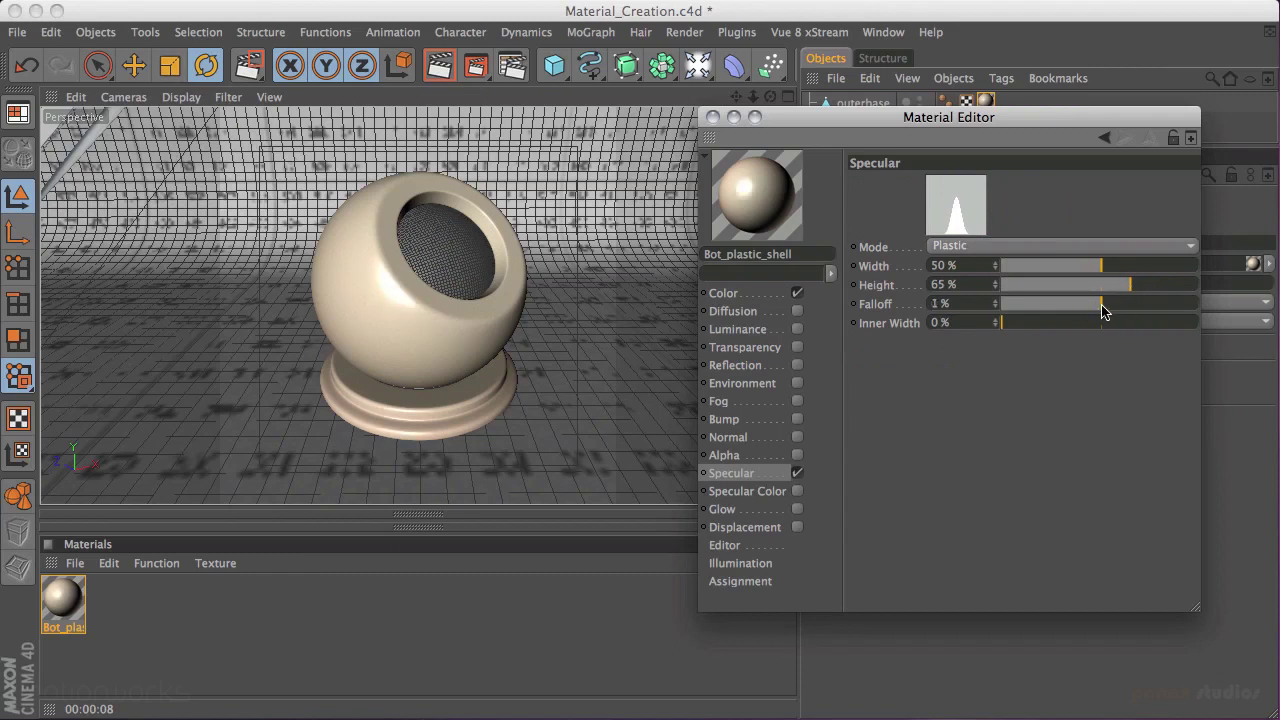
{"action": "left_click_drag", "start_coordinate": [1106, 312], "coordinate": [1111, 312]}
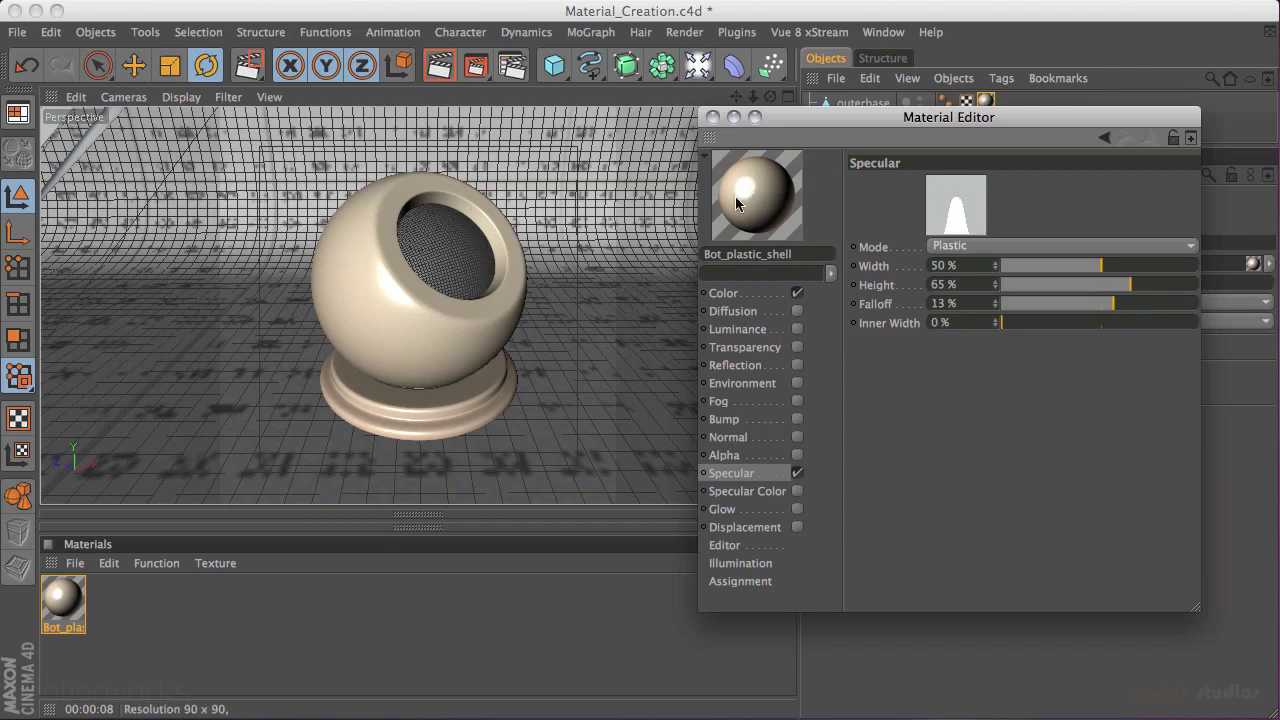
{"action": "left_click_drag", "start_coordinate": [1112, 305], "coordinate": [1107, 312]}
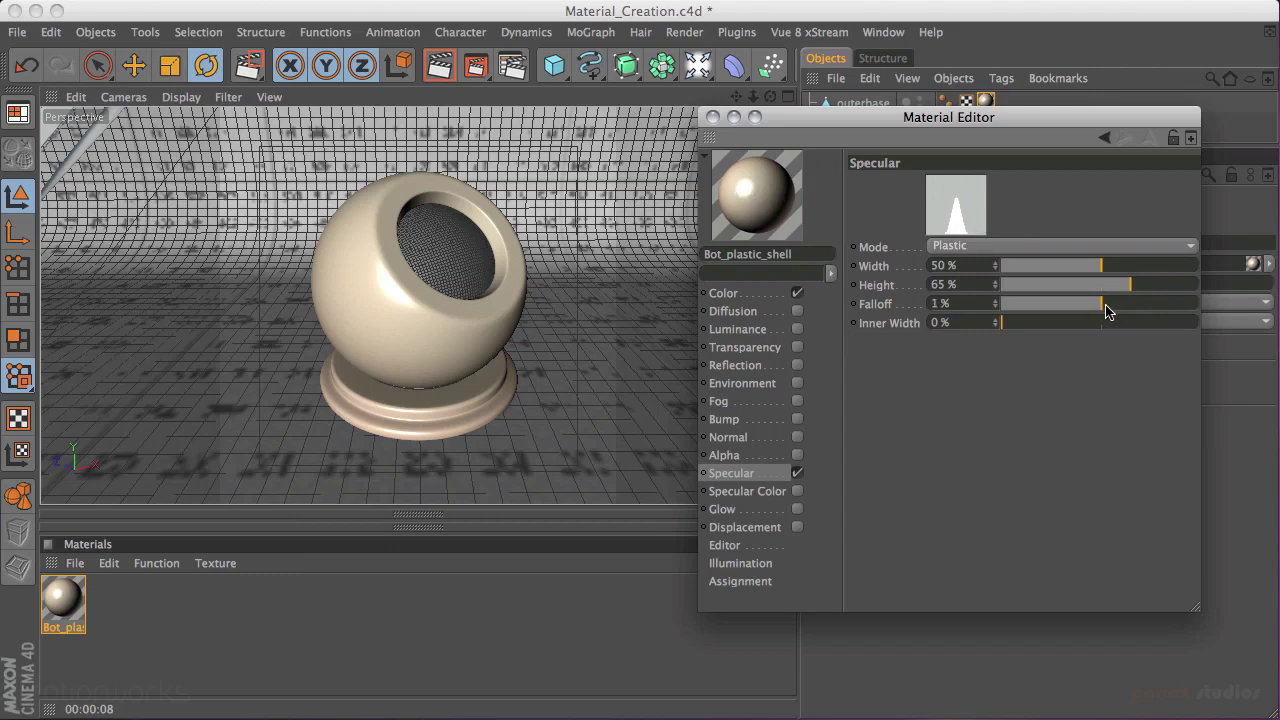
{"action": "left_click", "coordinate": [1105, 306]}
{"action": "left_click_drag", "start_coordinate": [1003, 330], "coordinate": [1018, 327]}
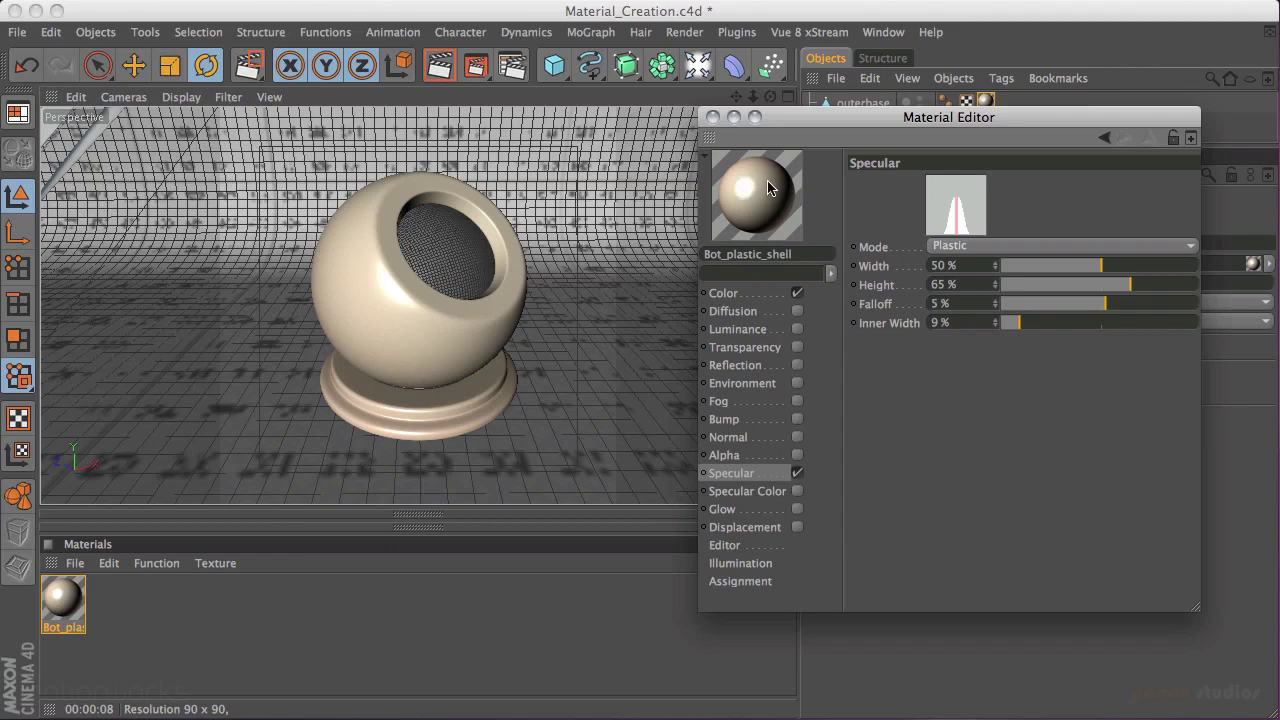
{"action": "mouse_move", "coordinate": [1100, 265]}
{"action": "left_mouse_down"}
{"action": "mouse_move", "coordinate": [1172, 268]}
{"action": "mouse_move", "coordinate": [1077, 267]}
{"action": "mouse_move", "coordinate": [1108, 270]}
{"action": "left_mouse_up"}
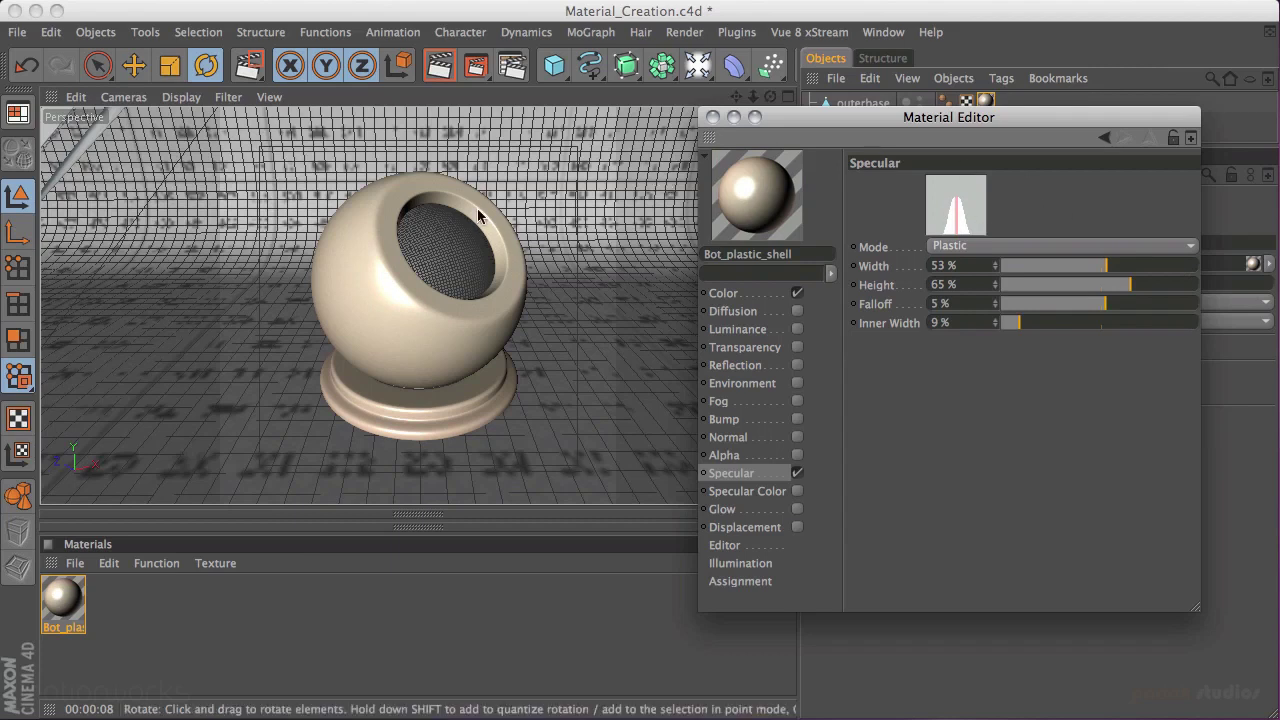
Step: Render a region around the ball and base to check the specular highlight
{"action": "left_click", "coordinate": [477, 70]}
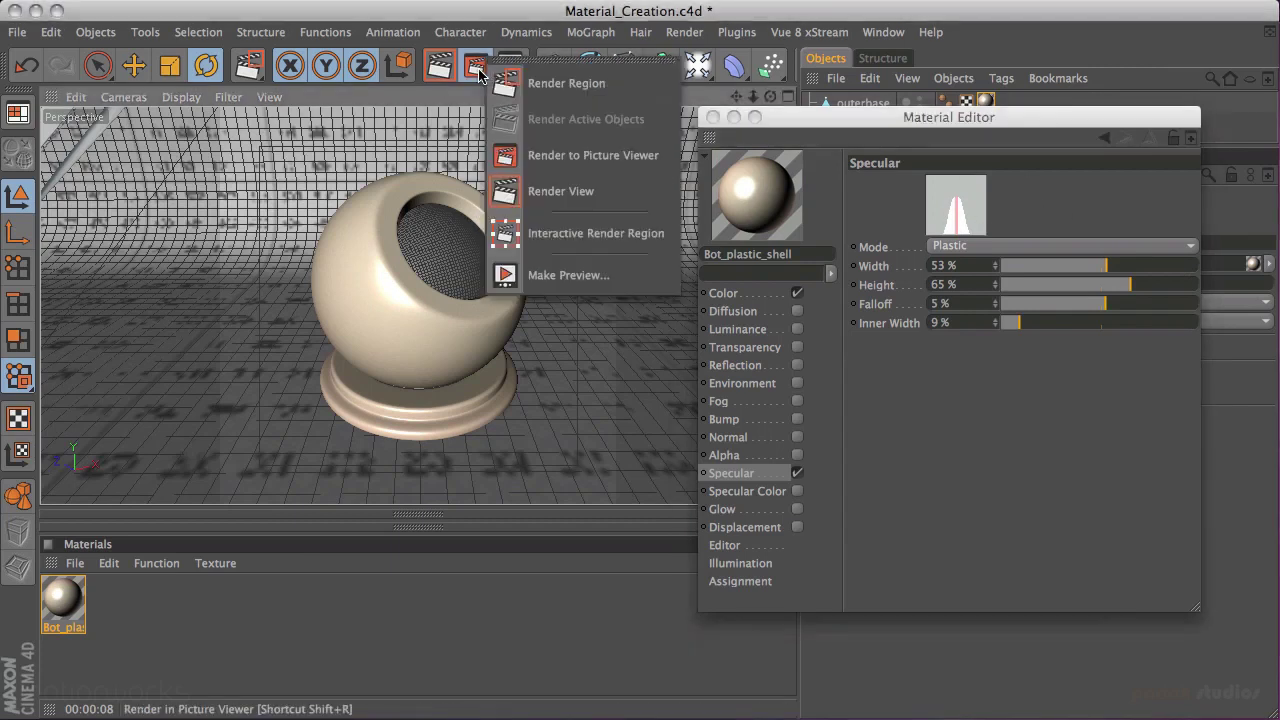
{"action": "left_click", "coordinate": [530, 83]}
{"action": "left_click_drag", "start_coordinate": [265, 147], "coordinate": [579, 479]}
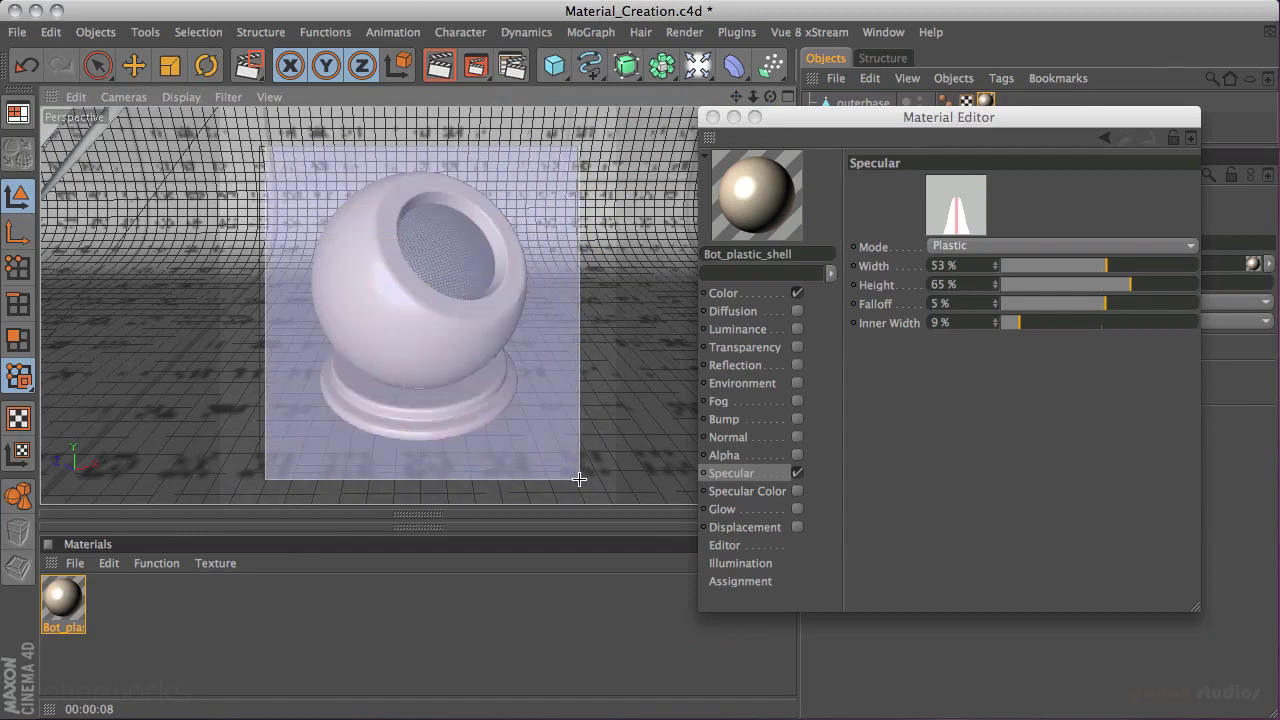
{"action": "left_click_drag", "start_coordinate": [579, 479], "coordinate": [579, 479]}
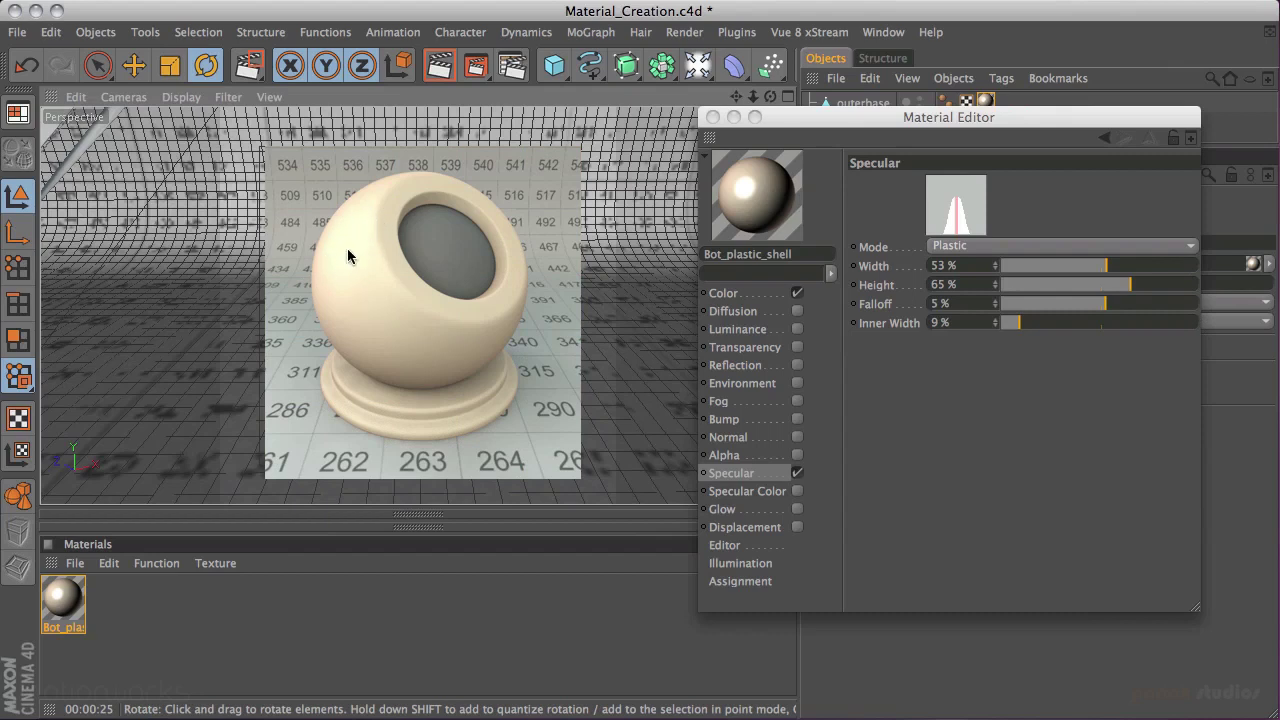
Step: Enable the Reflection channel, set its brightness to 3% and load a Fresnel texture into it
{"action": "left_click", "coordinate": [797, 366]}
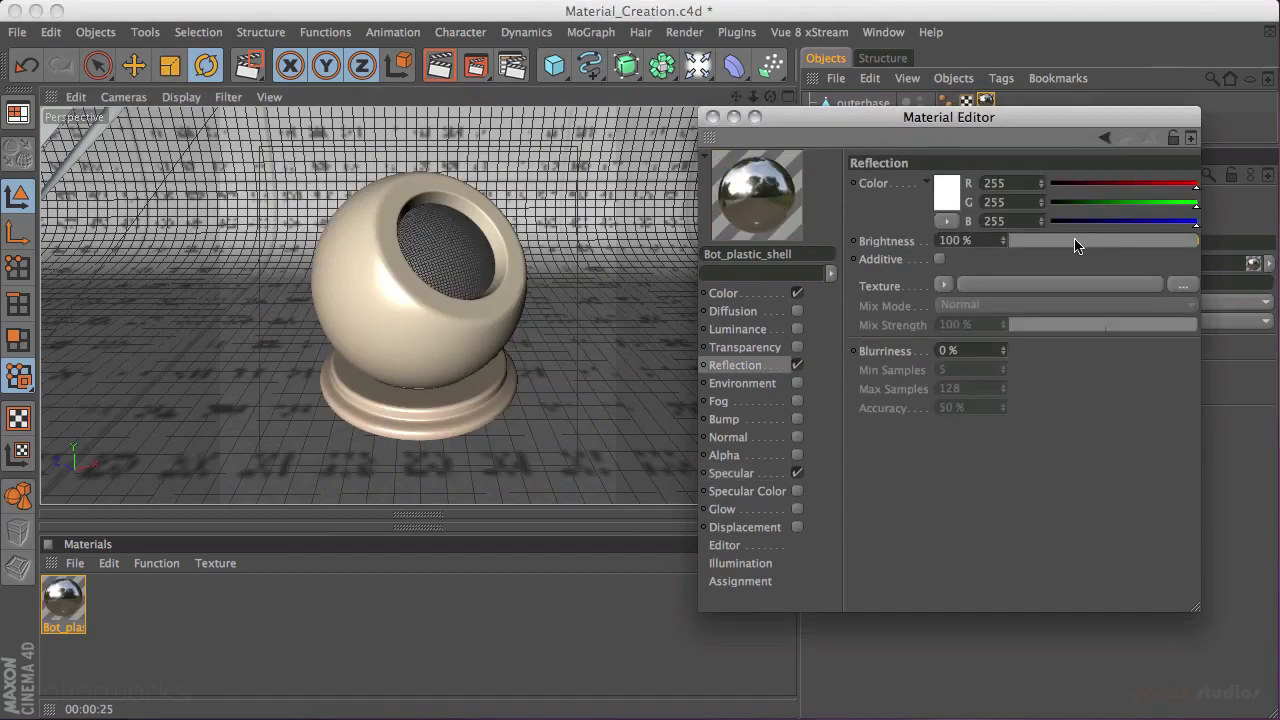
{"action": "left_click", "coordinate": [1015, 248]}
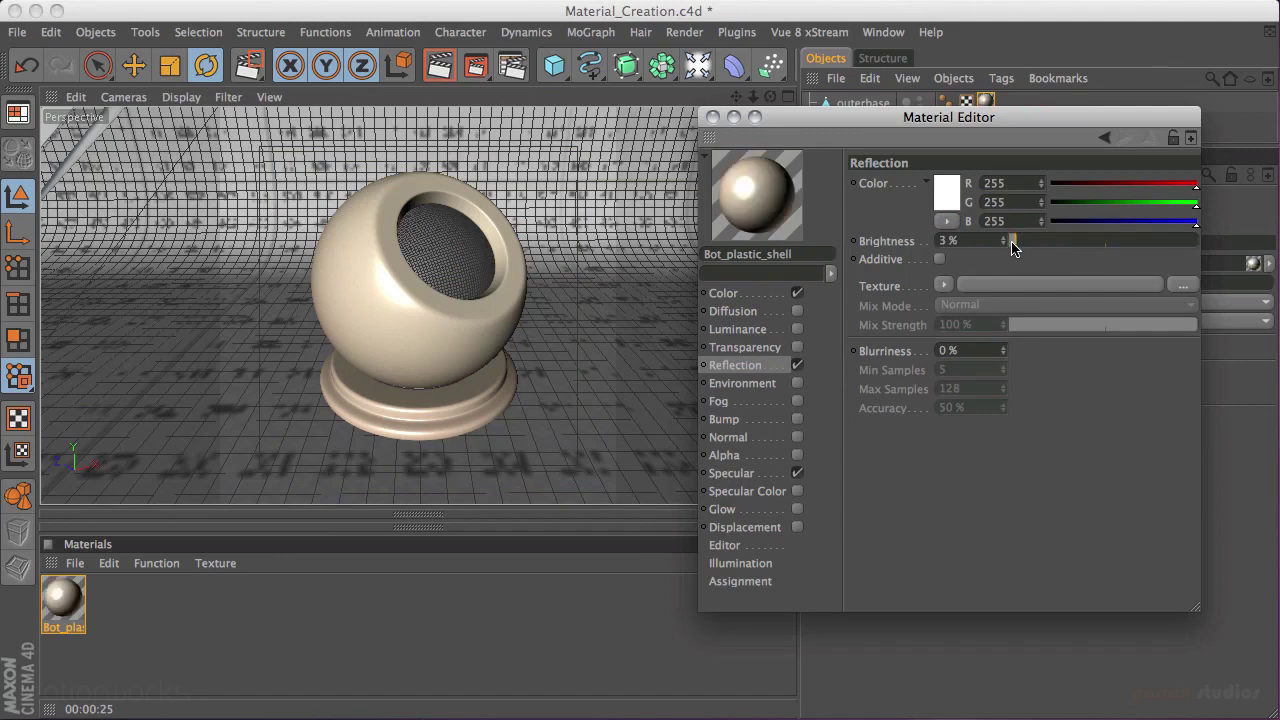
{"action": "left_click", "coordinate": [943, 286]}
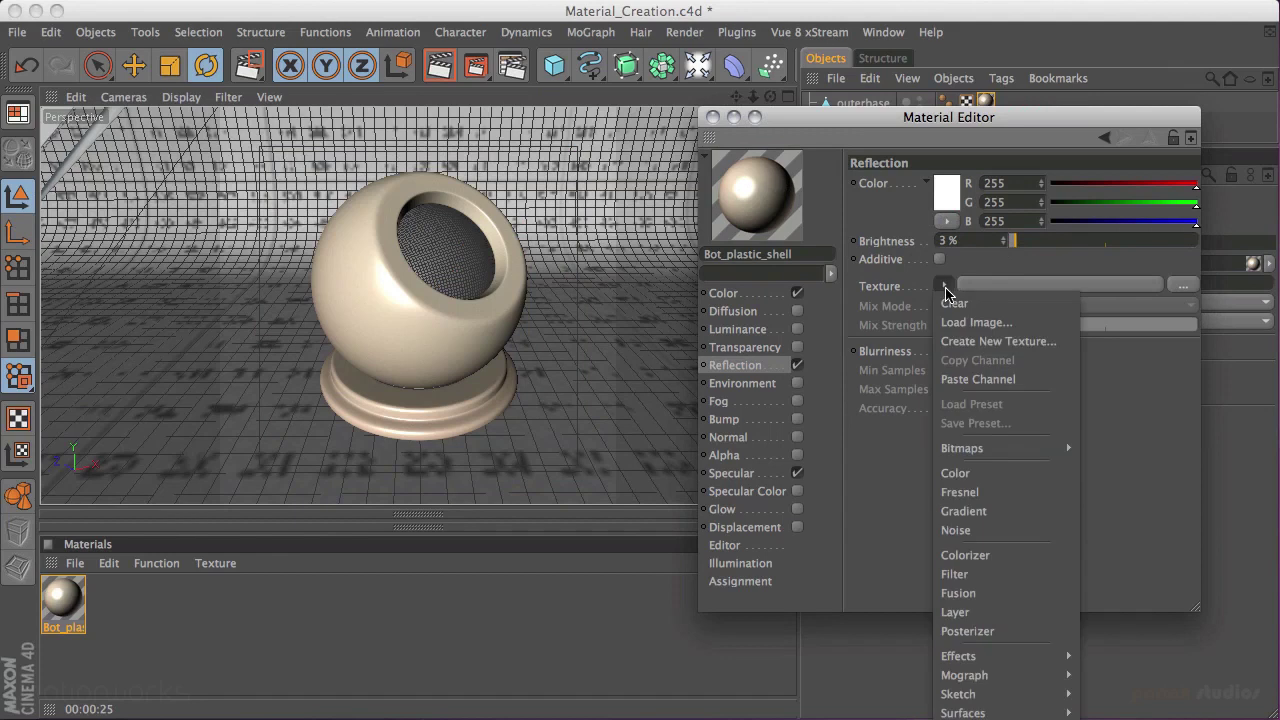
{"action": "left_click", "coordinate": [995, 492]}
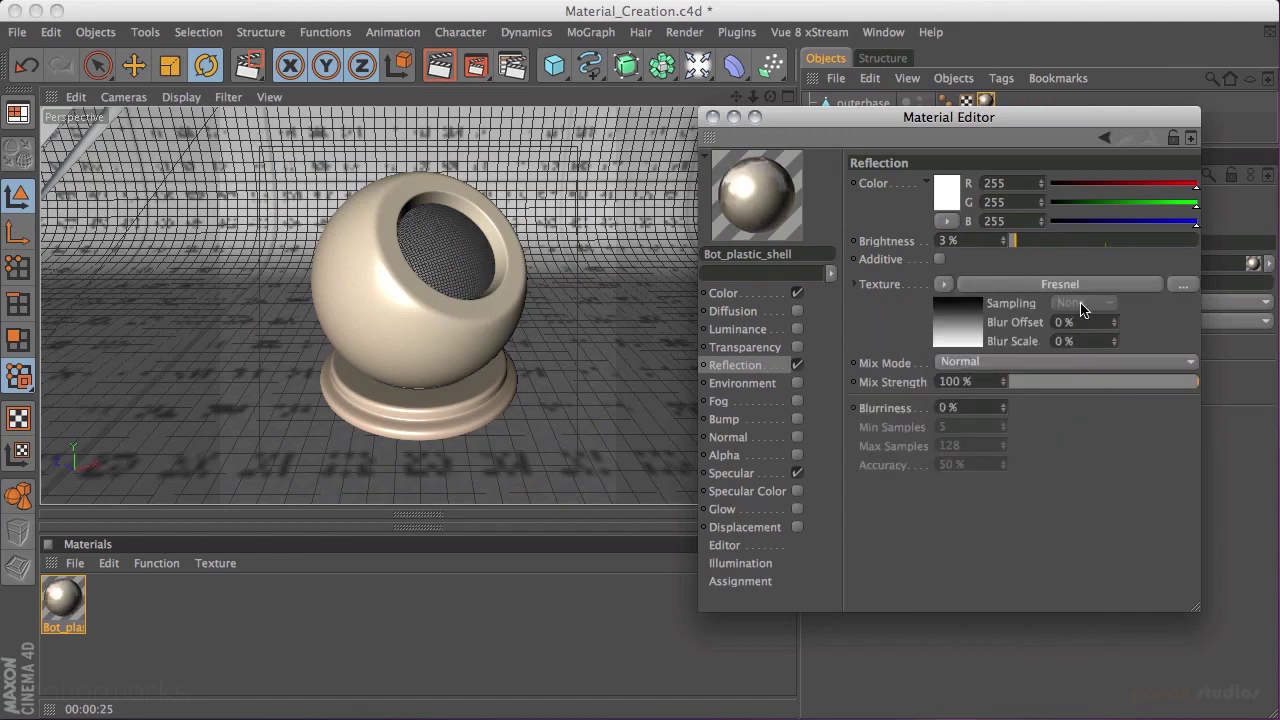
Step: Set the reflection's mix strength to 12%, blurriness to 12% and minimum samples to 10, and test-render a region around the ball
{"action": "left_click_drag", "start_coordinate": [1119, 385], "coordinate": [1035, 389]}
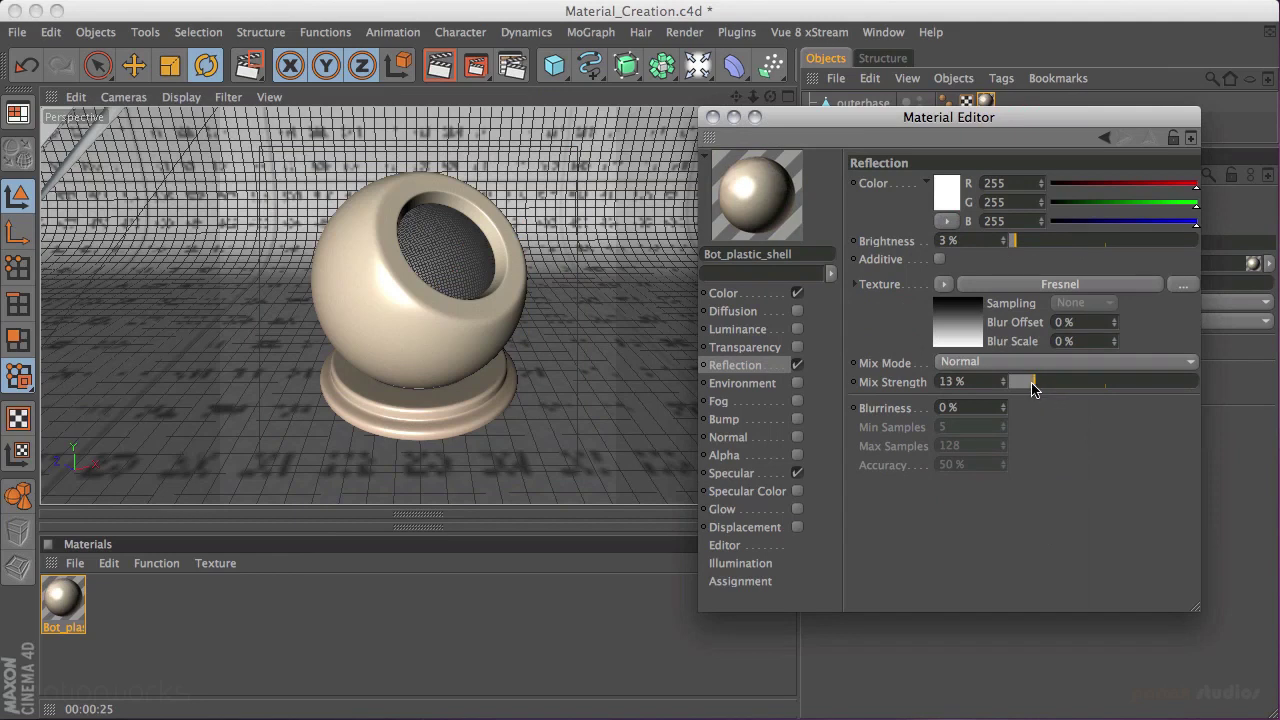
{"action": "left_click", "coordinate": [1003, 388]}
{"action": "left_click", "coordinate": [970, 407]}
{"action": "type", "text": "12"}
{"action": "key", "text": "Return"}
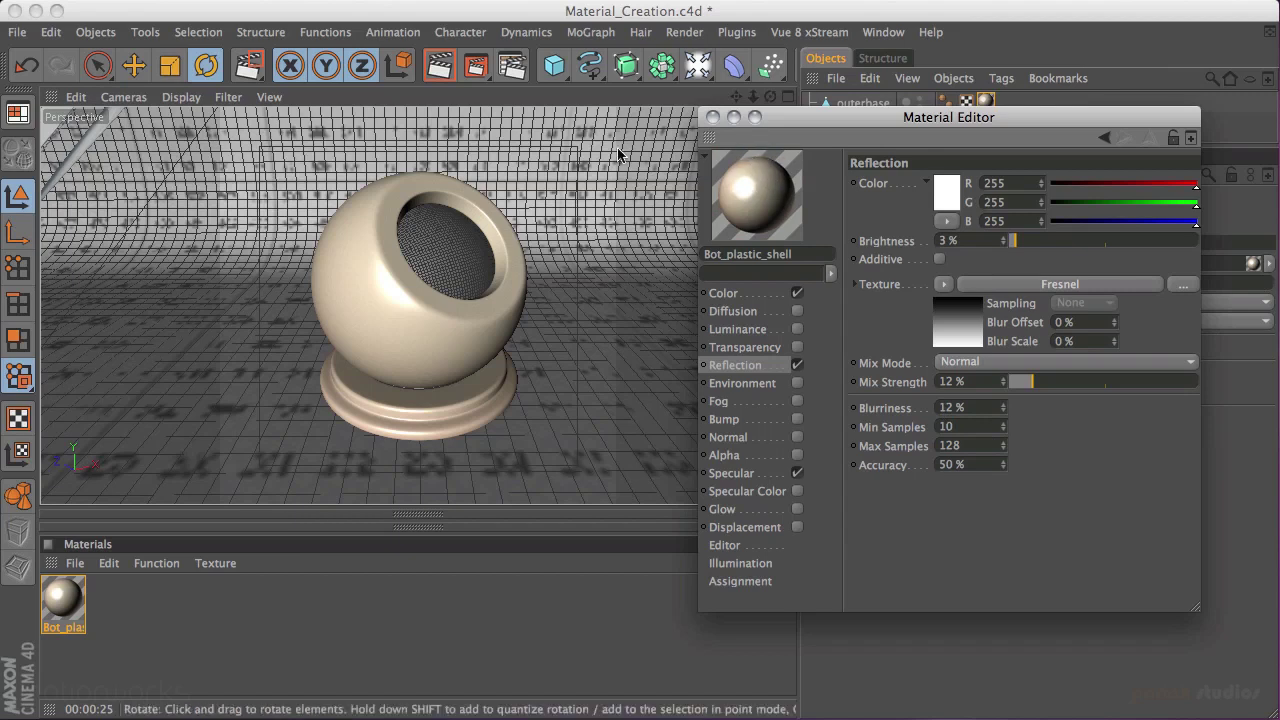
{"action": "left_click_drag", "start_coordinate": [481, 78], "coordinate": [571, 83]}
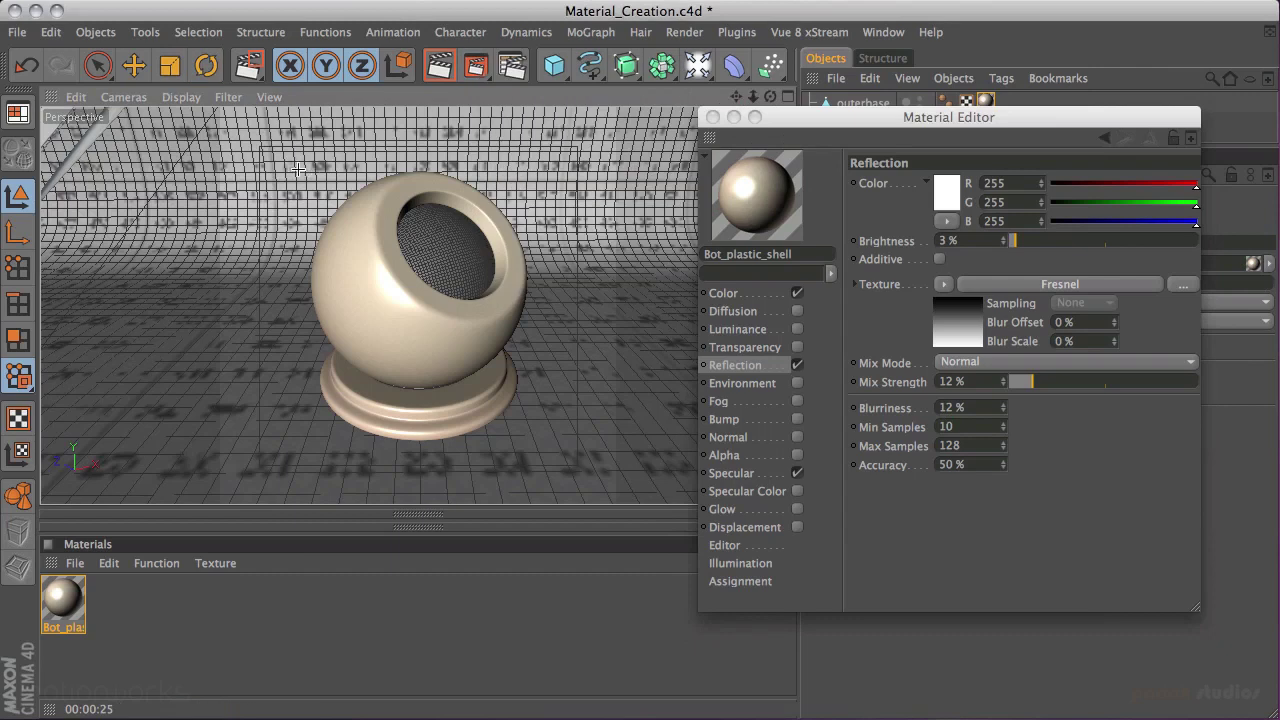
{"action": "left_click_drag", "start_coordinate": [284, 150], "coordinate": [571, 464]}
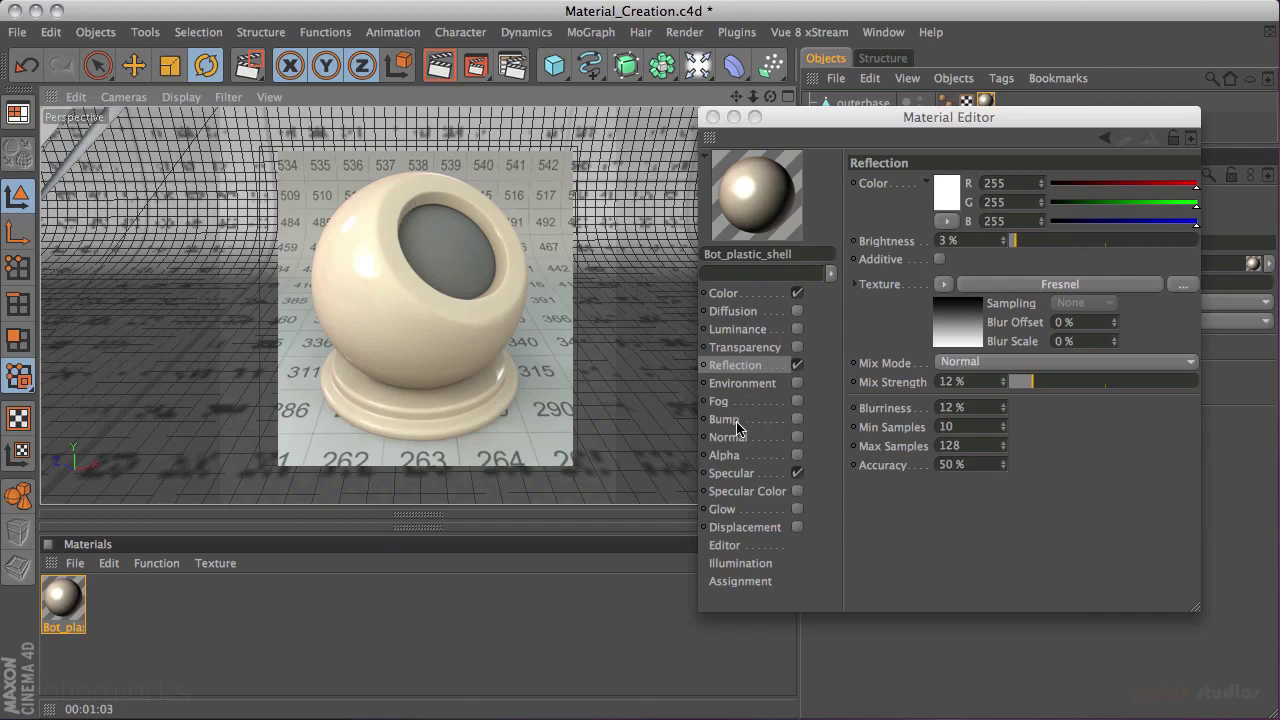
Step: Enable the Bump channel, load a Noise texture into it and open the noise's shader settings
{"action": "left_click", "coordinate": [797, 419]}
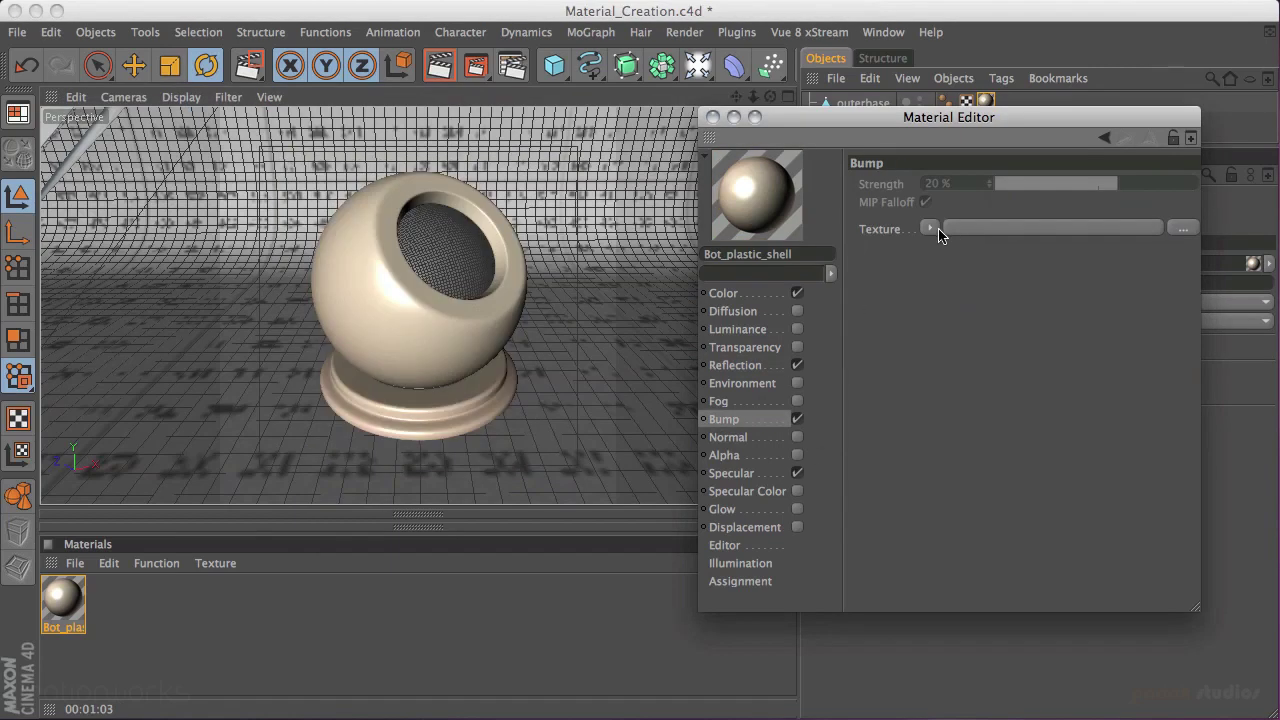
{"action": "left_click", "coordinate": [934, 230]}
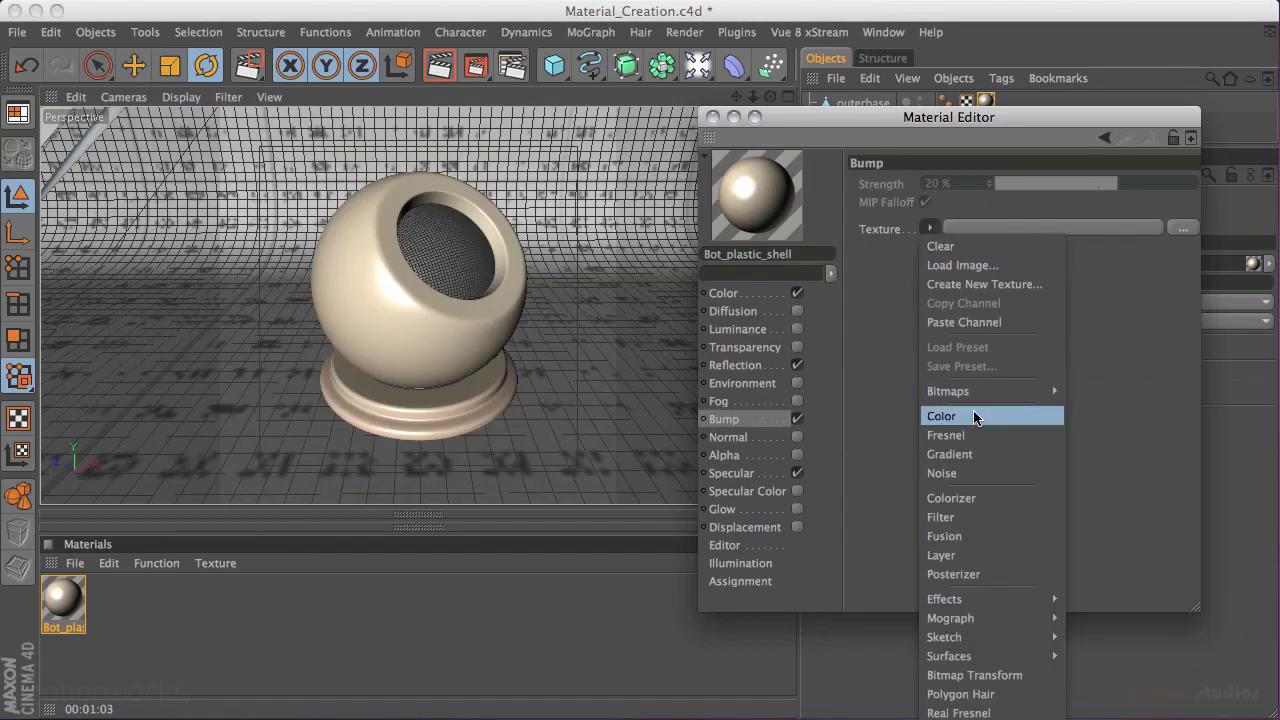
{"action": "left_click", "coordinate": [976, 473]}
{"action": "left_click", "coordinate": [1144, 230]}
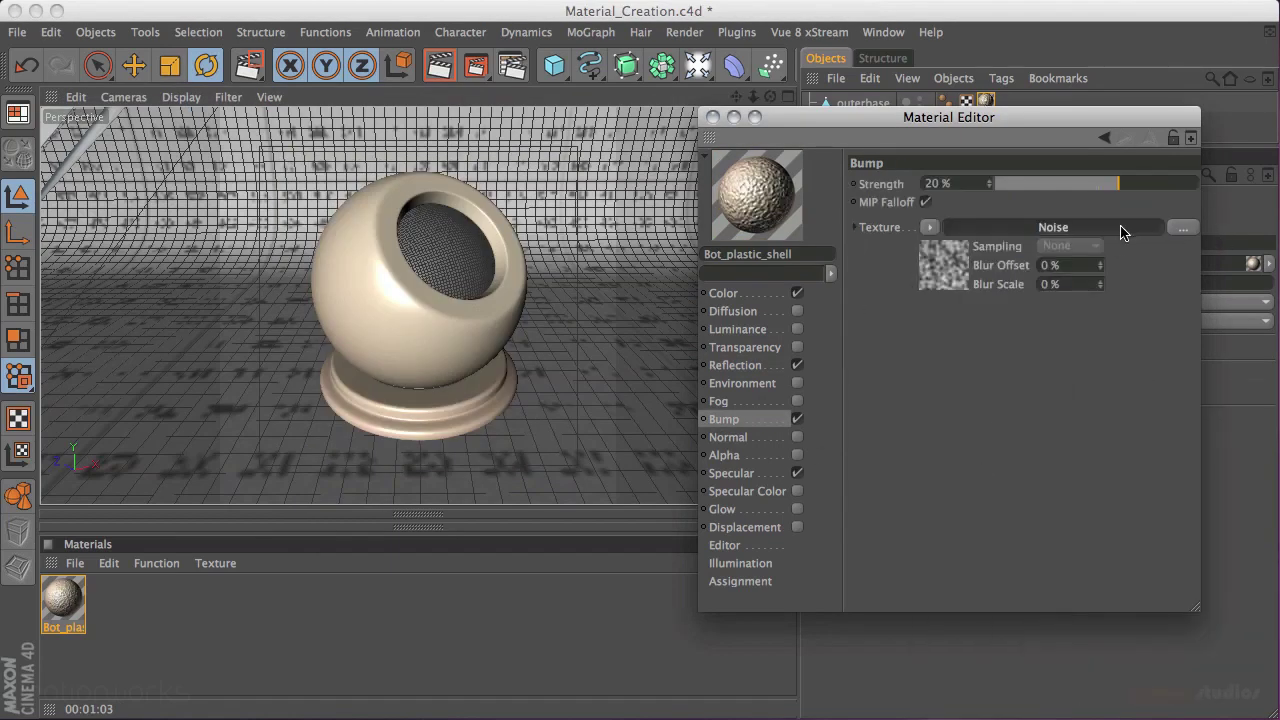
Step: Enlarge the Material Editor, set the bump noise type to Sparse Convolution and lower the noise's contrast
{"action": "left_click_drag", "start_coordinate": [1196, 606], "coordinate": [1274, 606]}
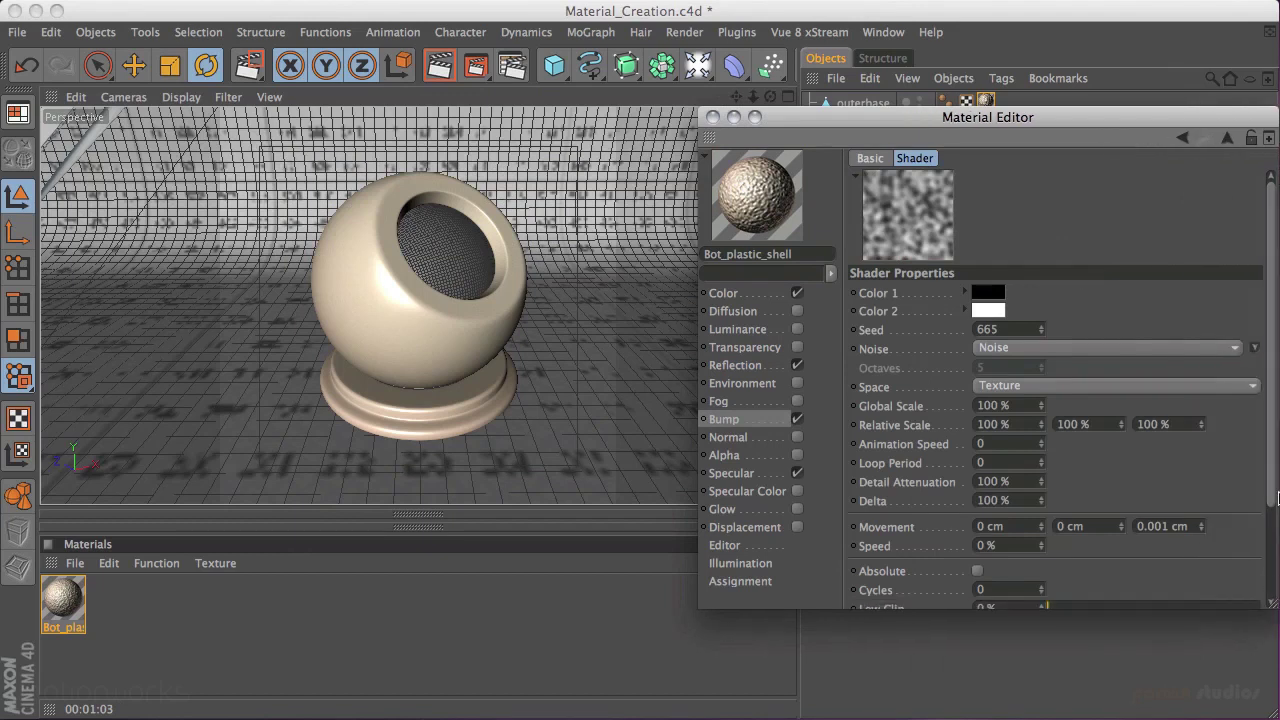
{"action": "left_click_drag", "start_coordinate": [1148, 117], "coordinate": [821, 92]}
{"action": "left_click_drag", "start_coordinate": [718, 90], "coordinate": [494, 47]}
{"action": "left_click_drag", "start_coordinate": [727, 535], "coordinate": [834, 570]}
{"action": "left_click", "coordinate": [486, 281]}
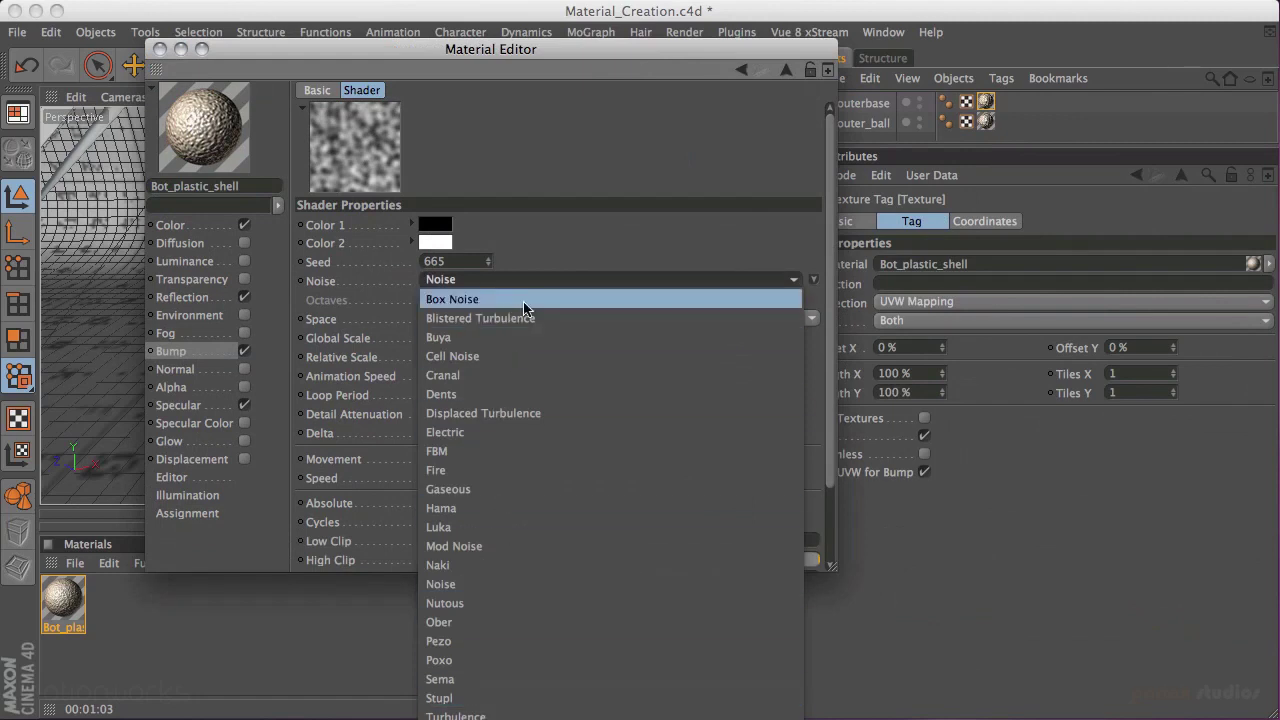
{"action": "left_click", "coordinate": [815, 281]}
{"action": "left_click", "coordinate": [815, 282]}
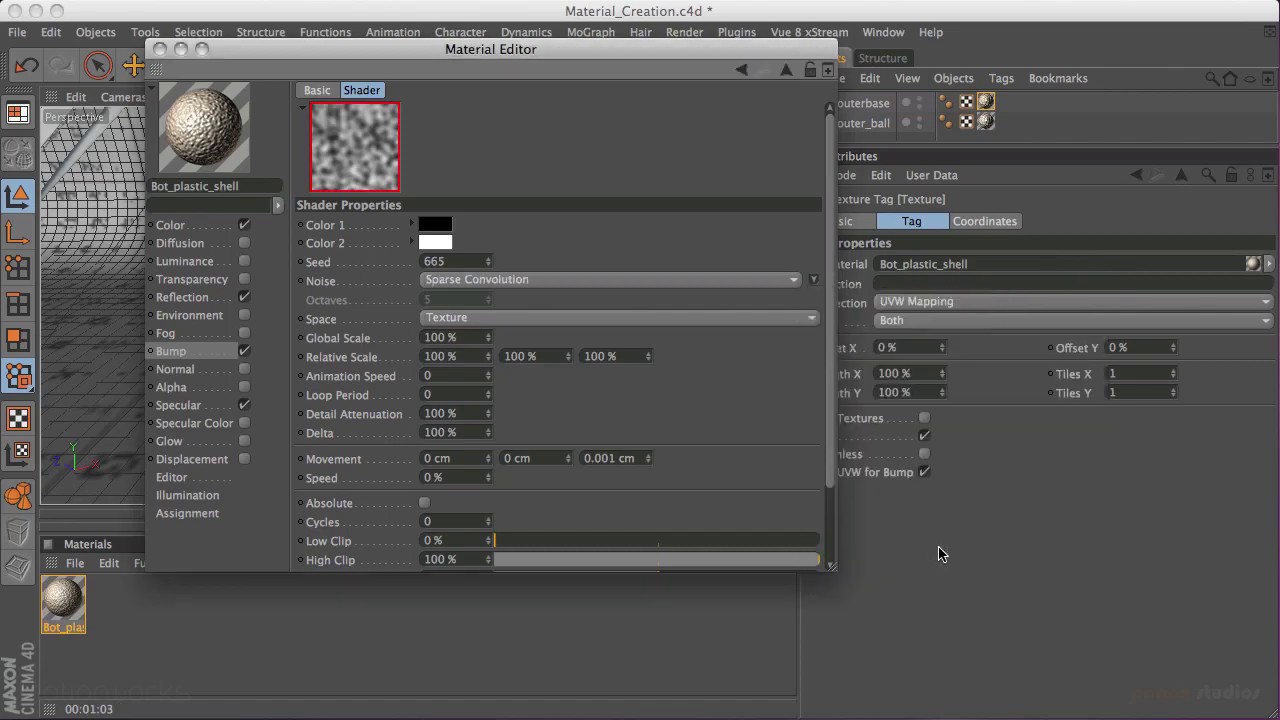
{"action": "left_click", "coordinate": [931, 556]}
{"action": "left_click_drag", "start_coordinate": [832, 478], "coordinate": [834, 552]}
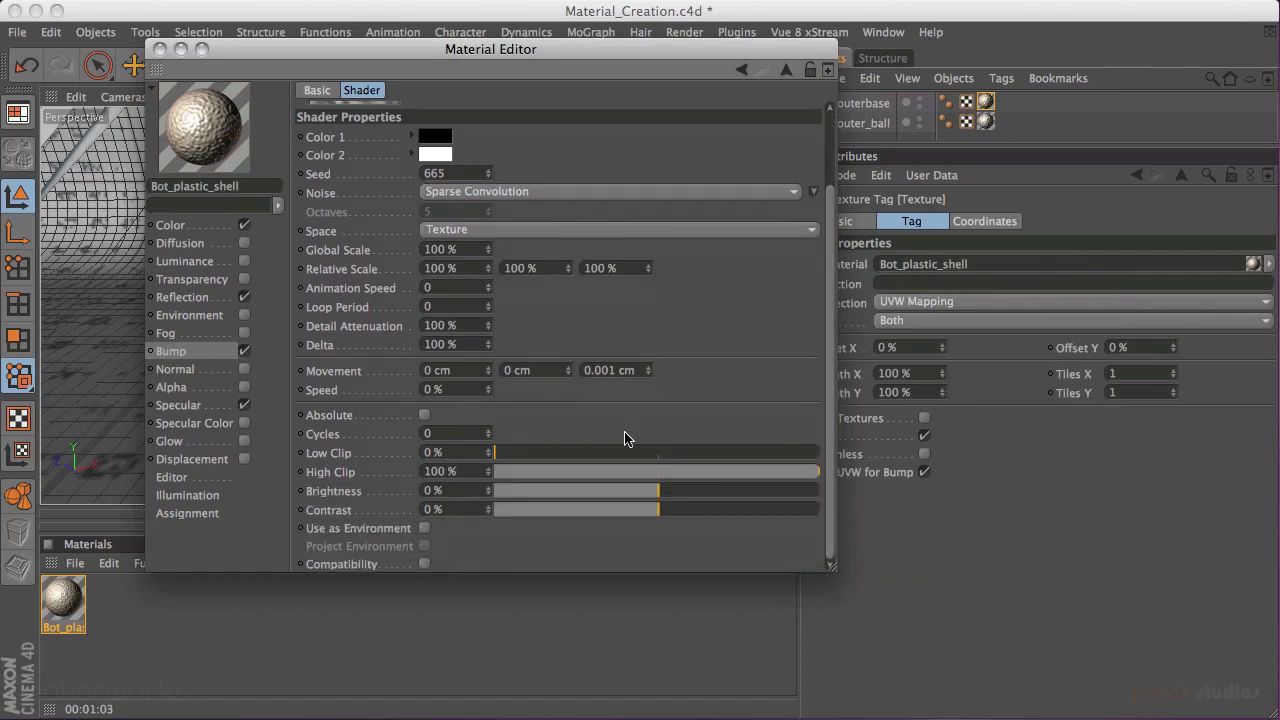
{"action": "left_click_drag", "start_coordinate": [655, 515], "coordinate": [615, 515]}
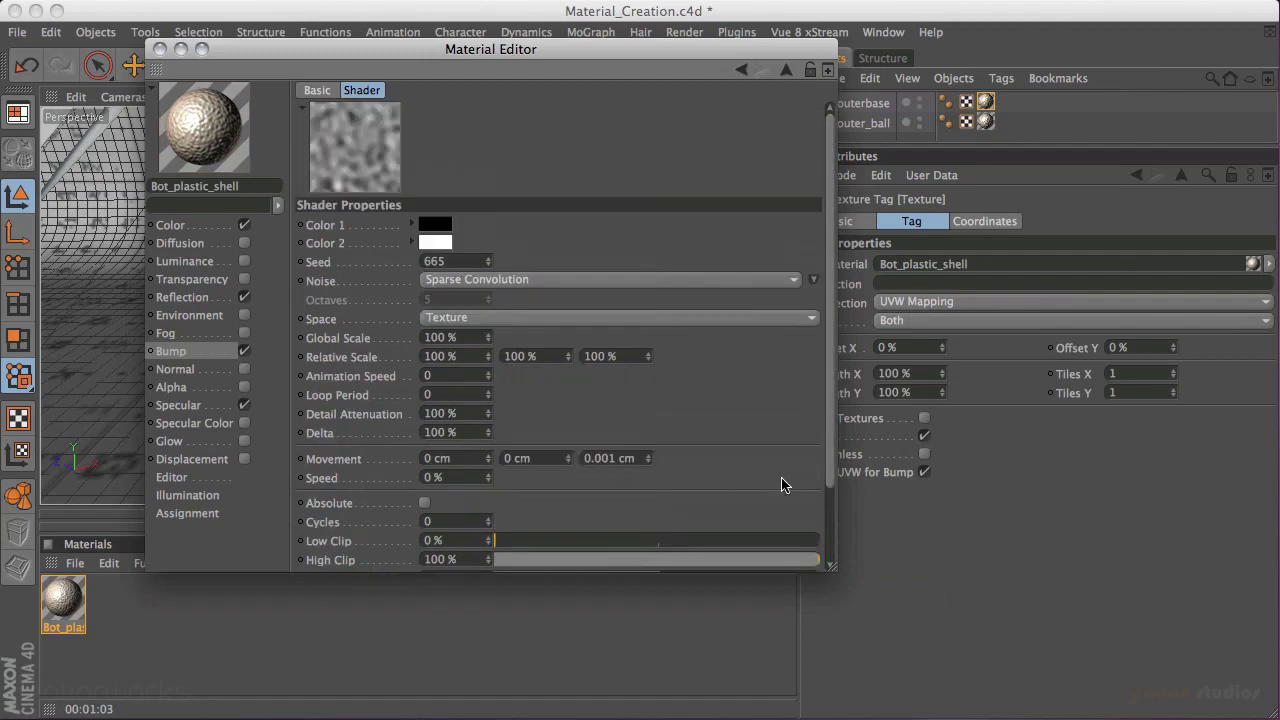
Step: Enlarge the Material Editor and set the bump noise's contrast to -71% and global scale to 5%
{"action": "left_click_drag", "start_coordinate": [828, 569], "coordinate": [860, 667]}
{"action": "left_click_drag", "start_coordinate": [578, 597], "coordinate": [547, 600]}
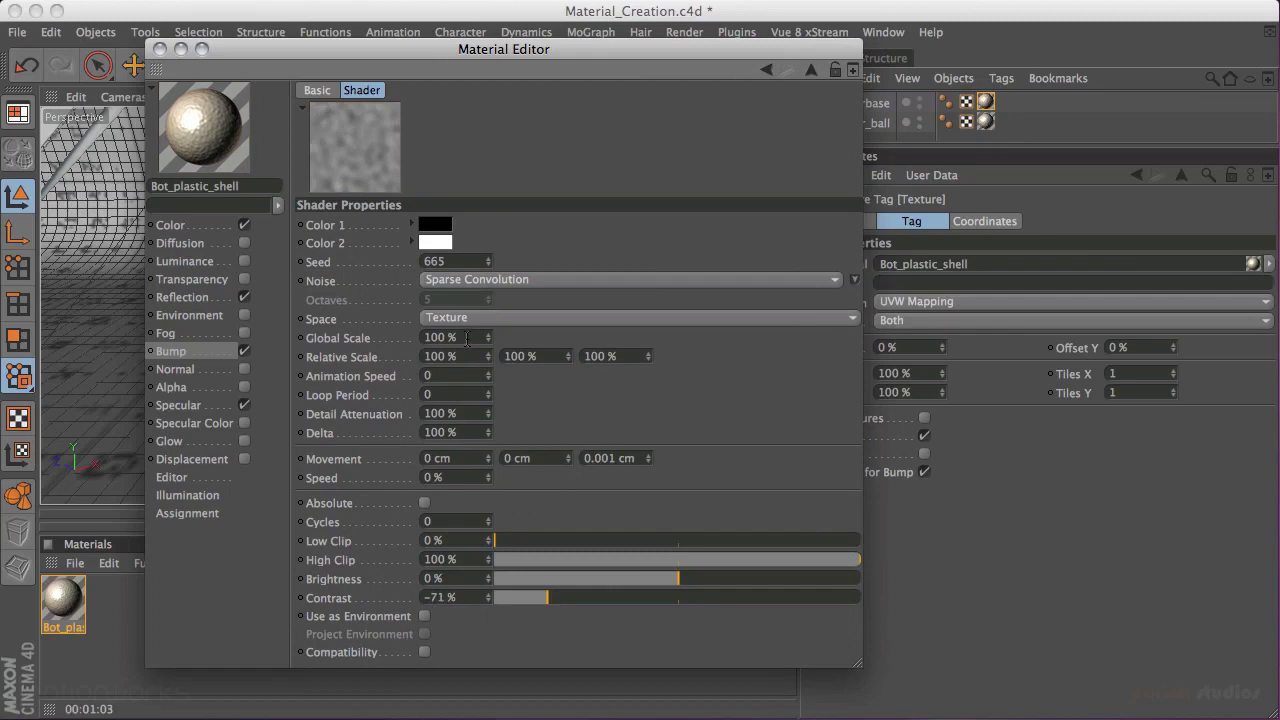
{"action": "left_click_drag", "start_coordinate": [469, 339], "coordinate": [412, 337]}
{"action": "type", "text": "5"}
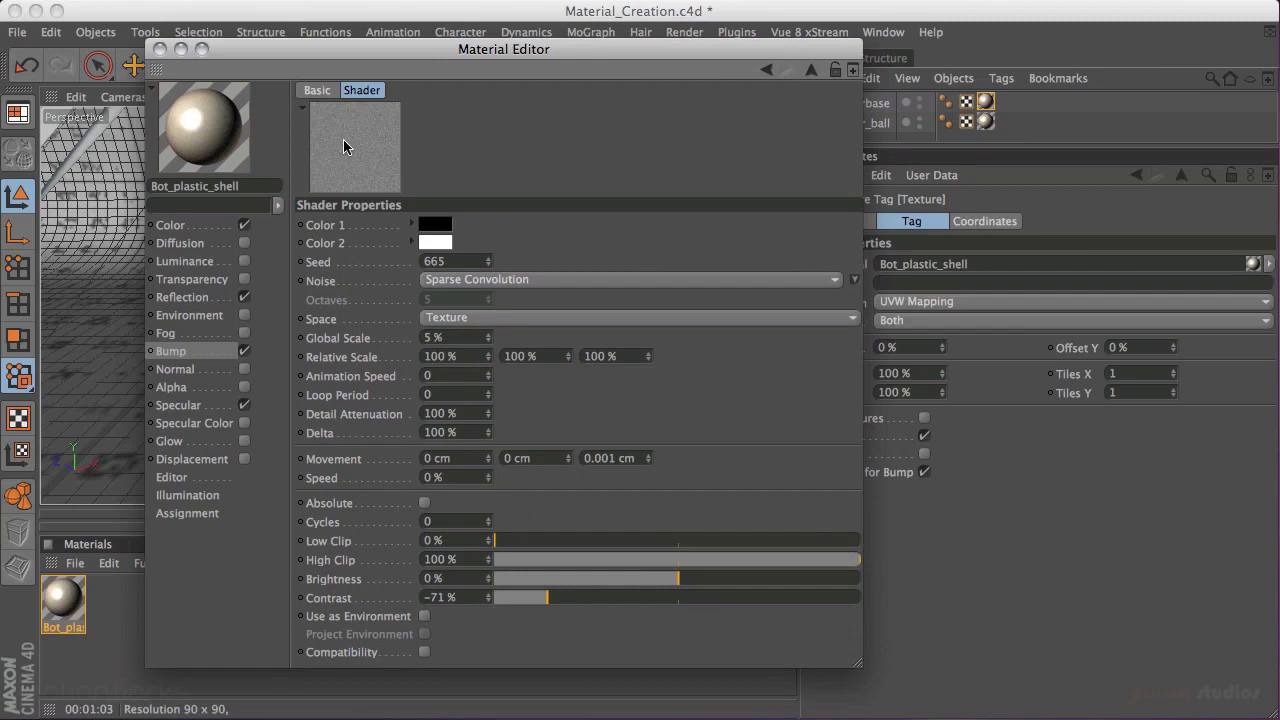
Step: Set the bump strength to 7%, close the Material Editor and test-render a region around the ball
{"action": "left_click", "coordinate": [811, 70]}
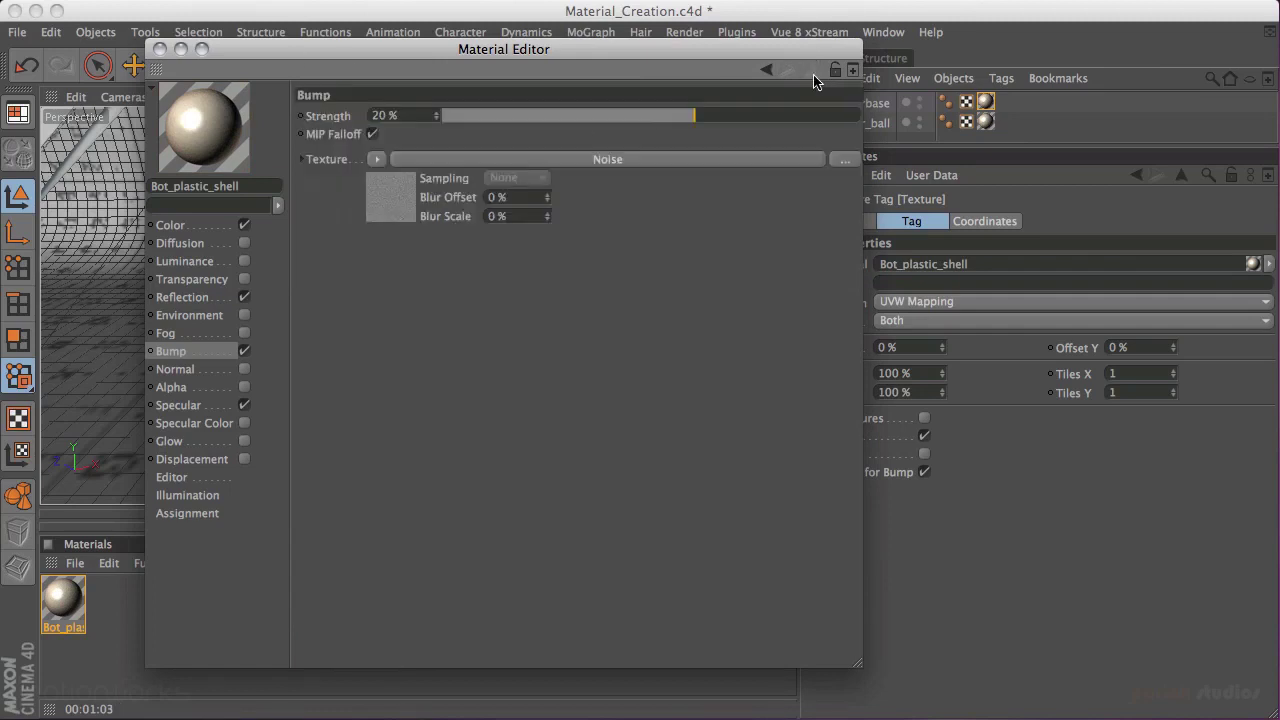
{"action": "left_click", "coordinate": [670, 117]}
{"action": "left_click_drag", "start_coordinate": [670, 117], "coordinate": [668, 122]}
{"action": "left_click", "coordinate": [159, 49]}
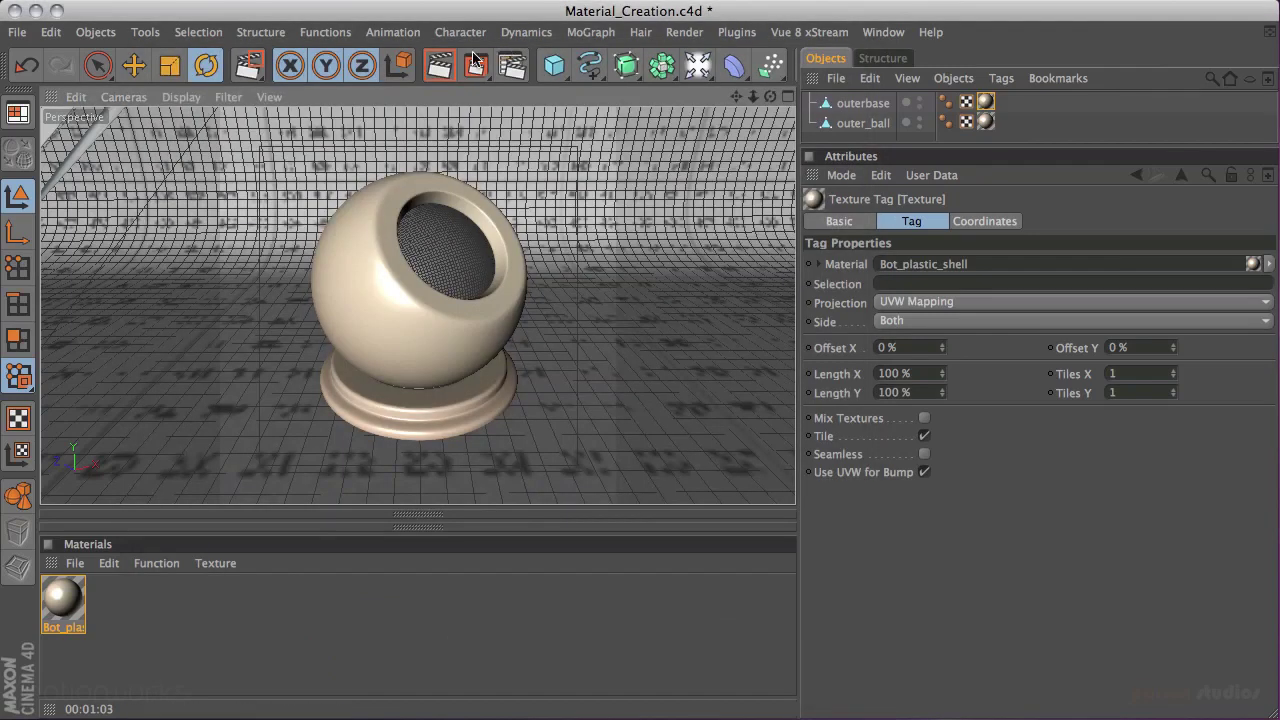
{"action": "left_click", "coordinate": [477, 70]}
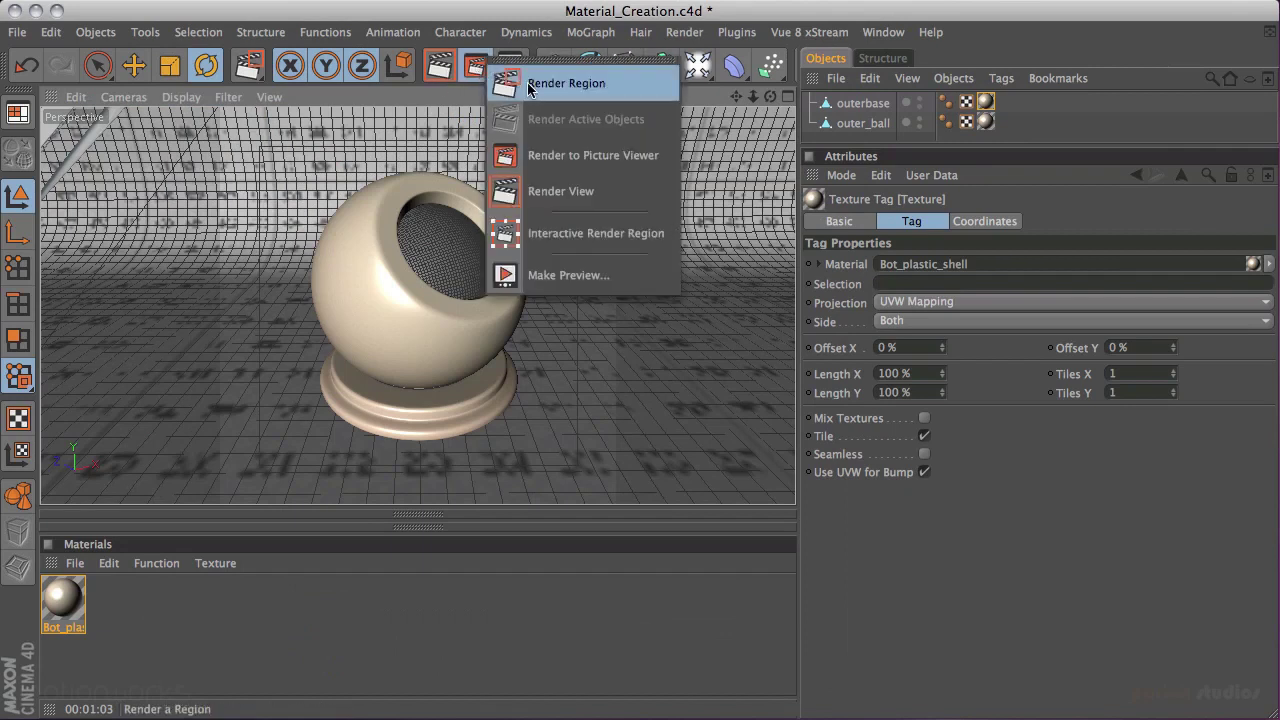
{"action": "left_click", "coordinate": [566, 83]}
{"action": "left_click_drag", "start_coordinate": [248, 132], "coordinate": [591, 466]}
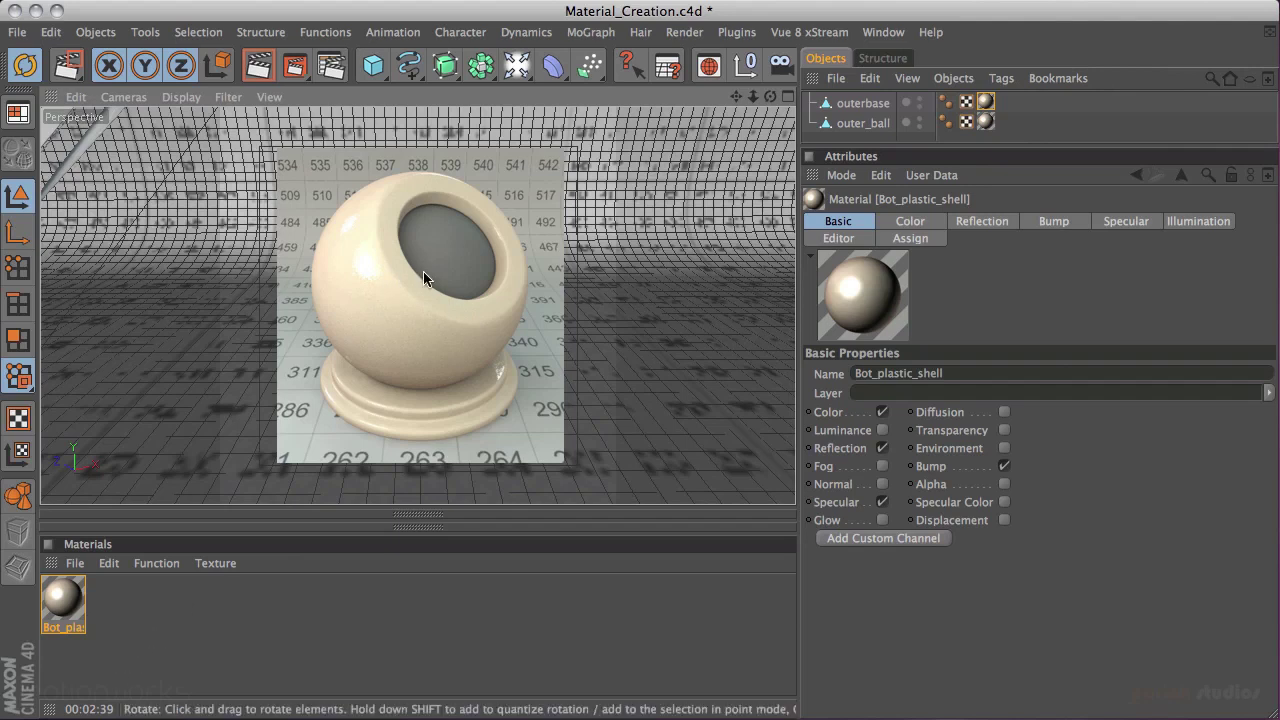
Step: Set the reflection blurriness of Bot_plastic_shell to 0% and test-render a region around the ball
{"action": "double_click", "coordinate": [64, 600]}
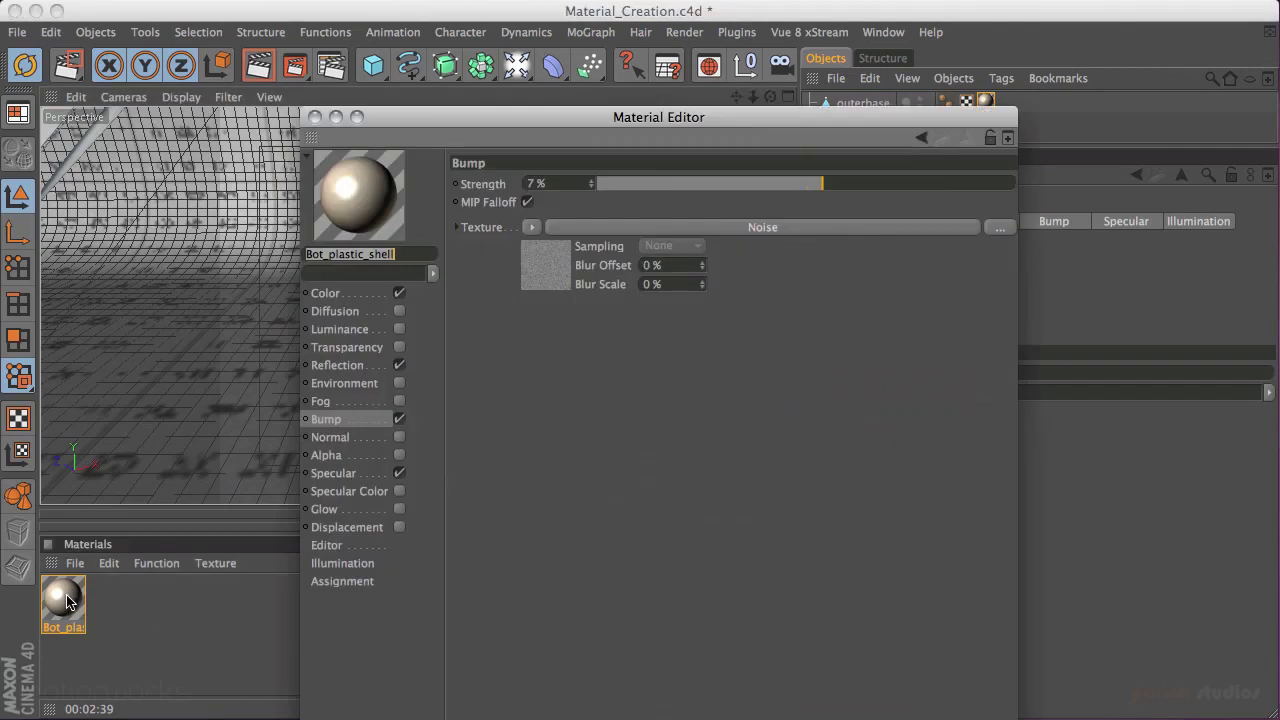
{"action": "left_click", "coordinate": [375, 368]}
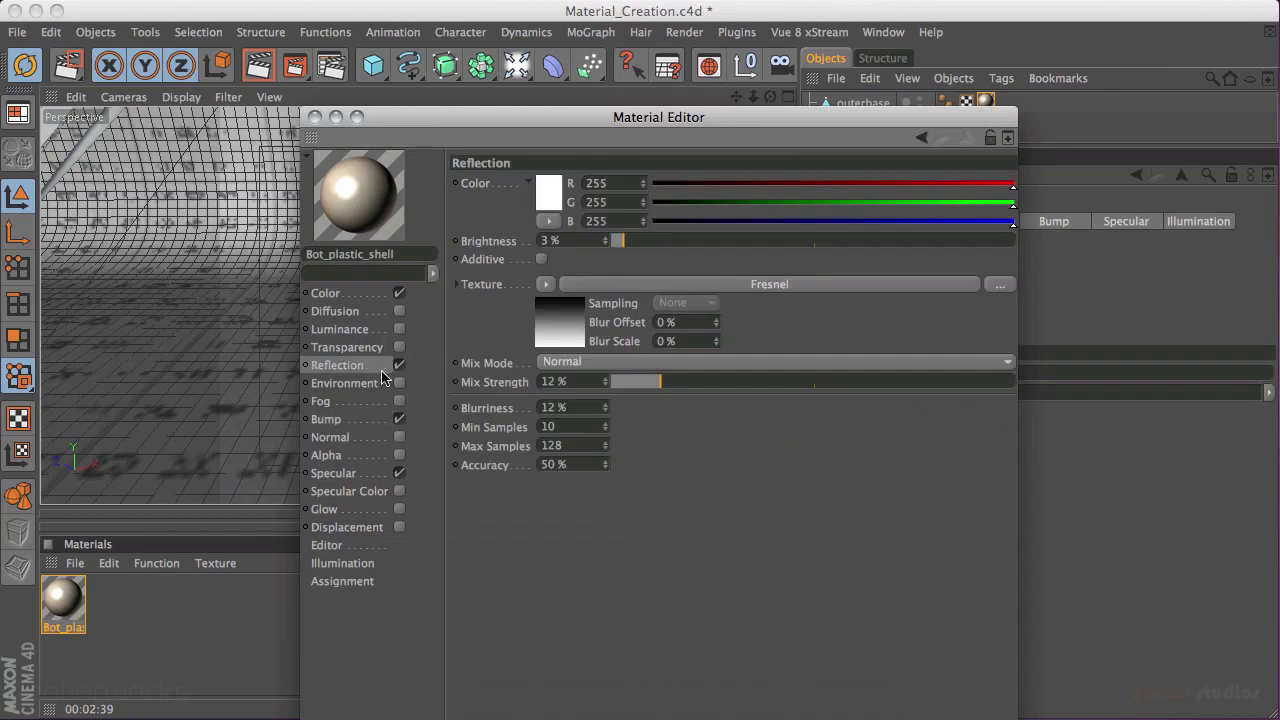
{"action": "mouse_move", "coordinate": [656, 383]}
{"action": "left_mouse_down"}
{"action": "mouse_move", "coordinate": [605, 386]}
{"action": "mouse_move", "coordinate": [664, 389]}
{"action": "mouse_move", "coordinate": [656, 396]}
{"action": "left_mouse_up"}
{"action": "type", "text": "0"}
{"action": "key", "text": "Return"}
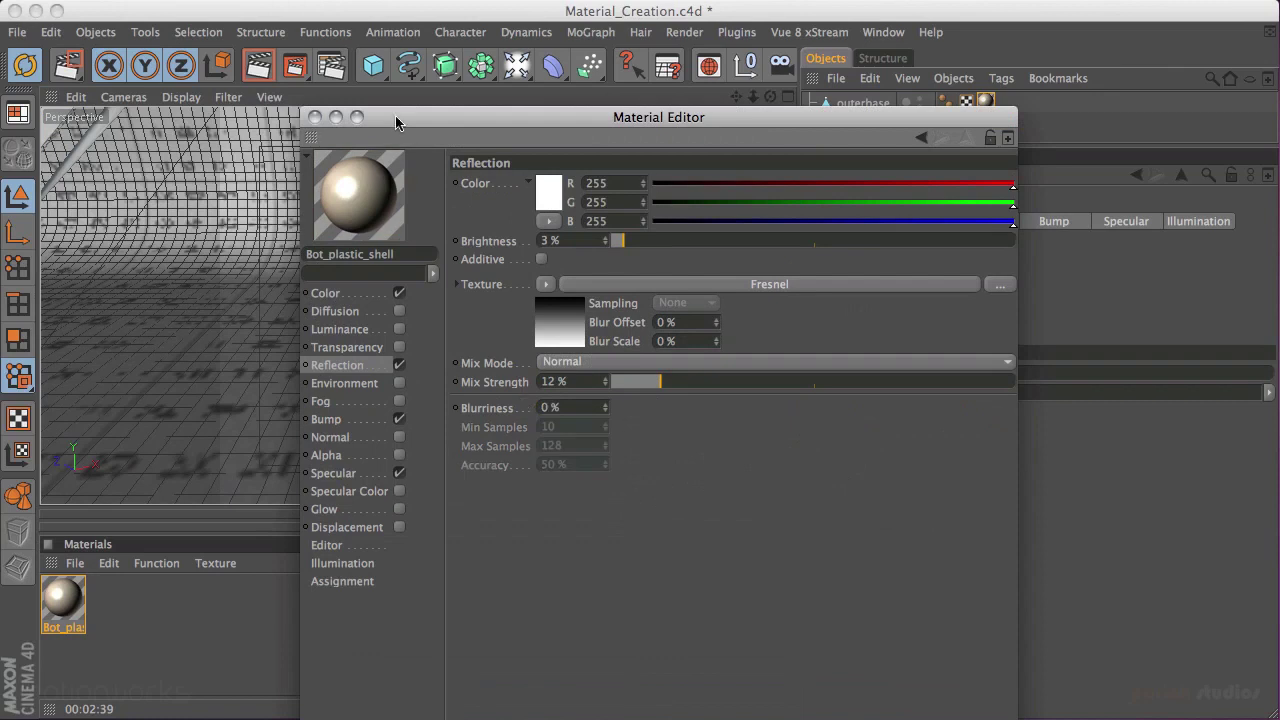
{"action": "left_click", "coordinate": [315, 117]}
{"action": "left_click_drag", "start_coordinate": [306, 80], "coordinate": [312, 86]}
{"action": "left_click_drag", "start_coordinate": [276, 148], "coordinate": [576, 470]}
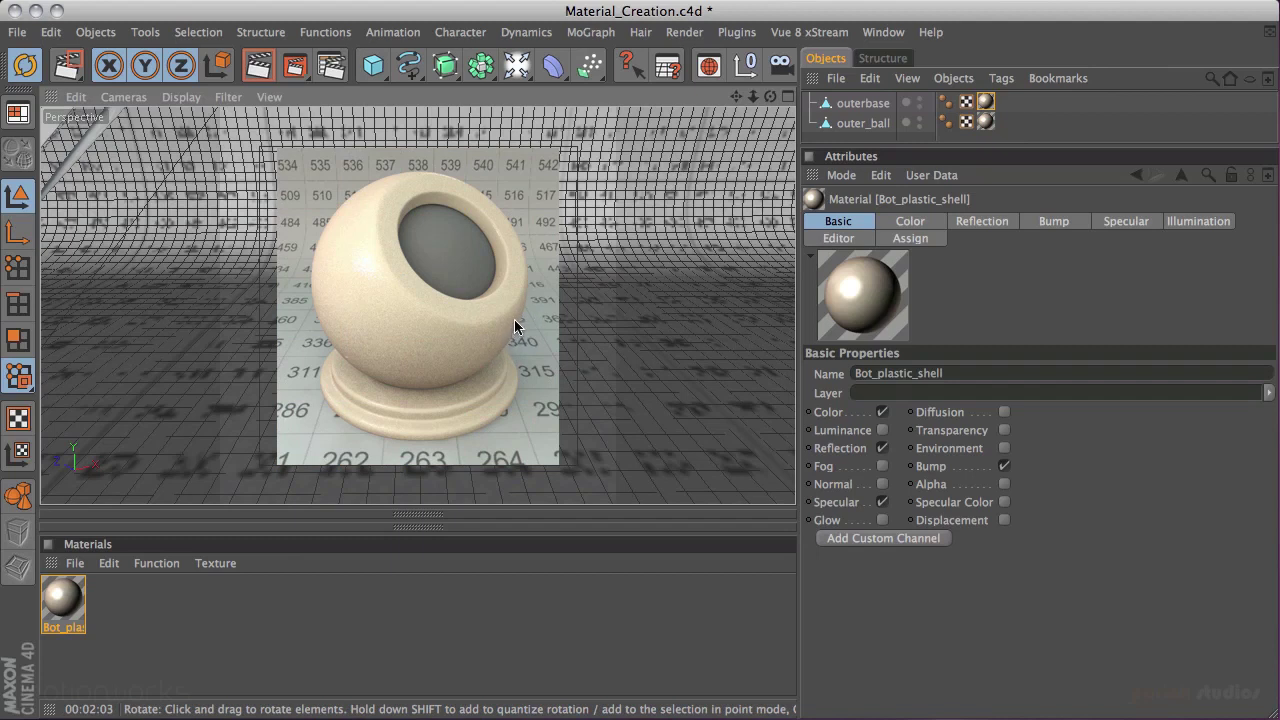
Step: Set the bump strength to 5% and the bump noise's global scale to 10%, and test-render a region around the ball
{"action": "left_click", "coordinate": [988, 223]}
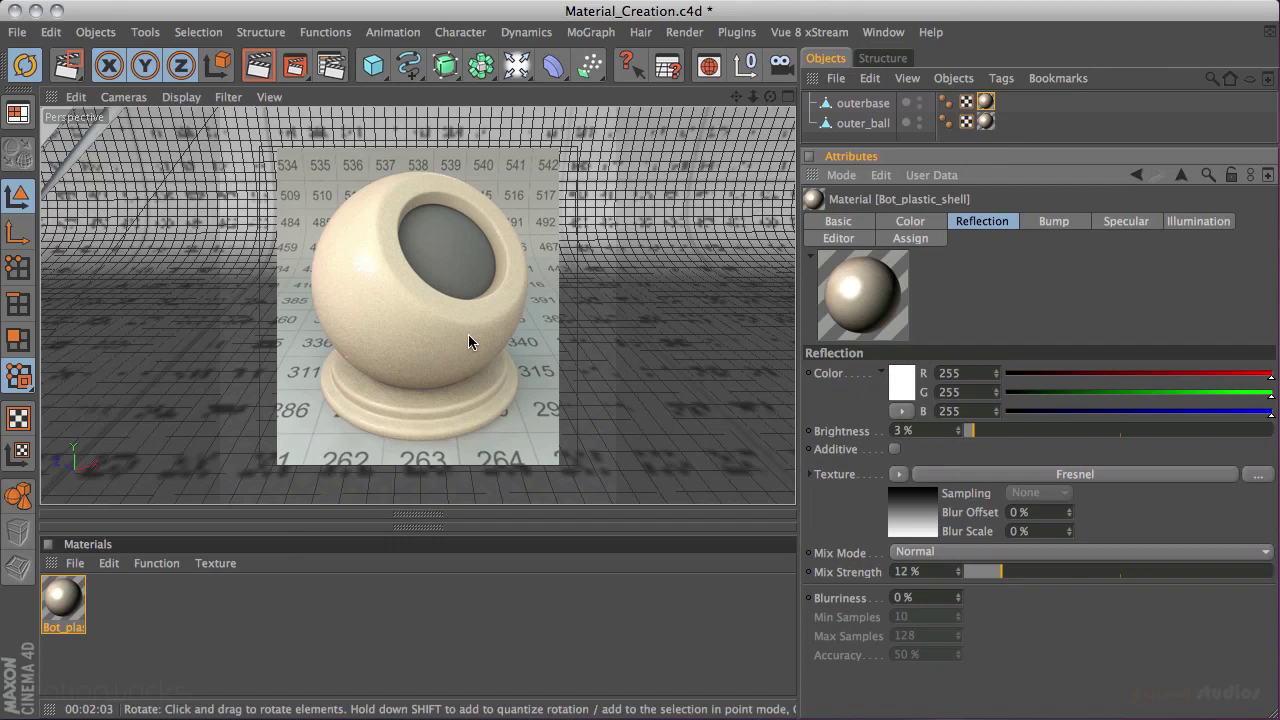
{"action": "left_click", "coordinate": [1062, 223]}
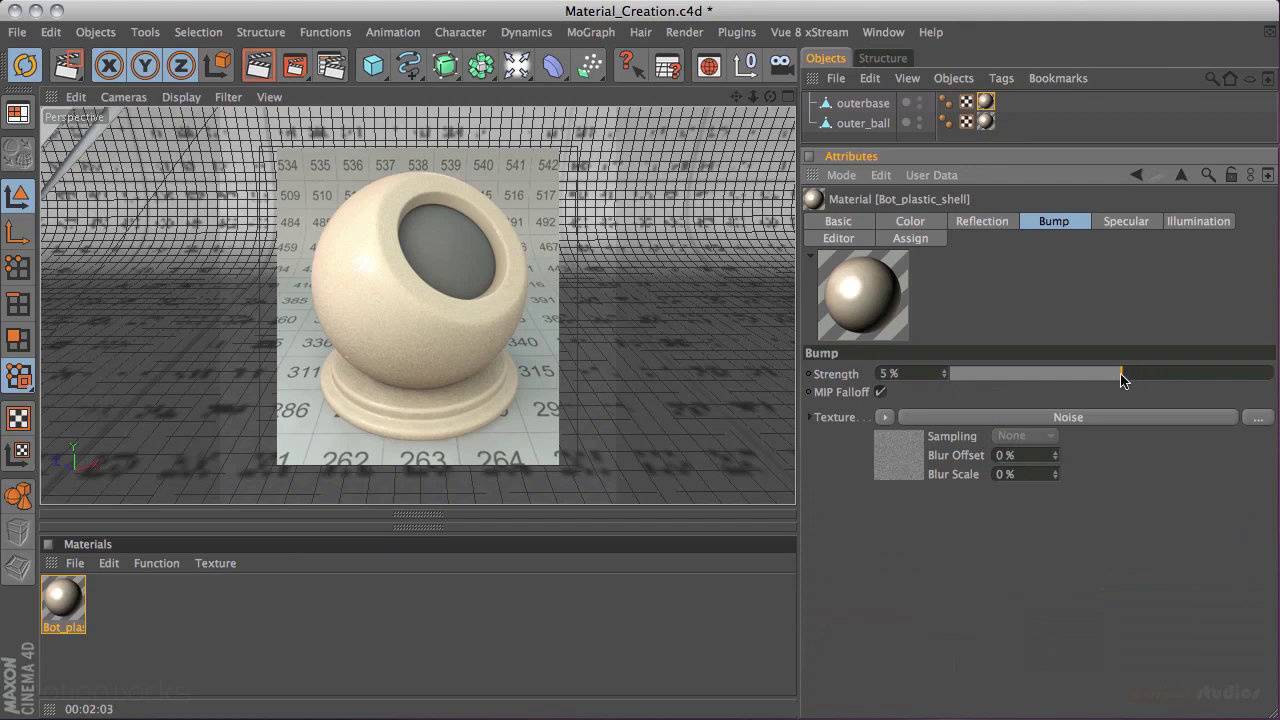
{"action": "left_click", "coordinate": [1108, 418]}
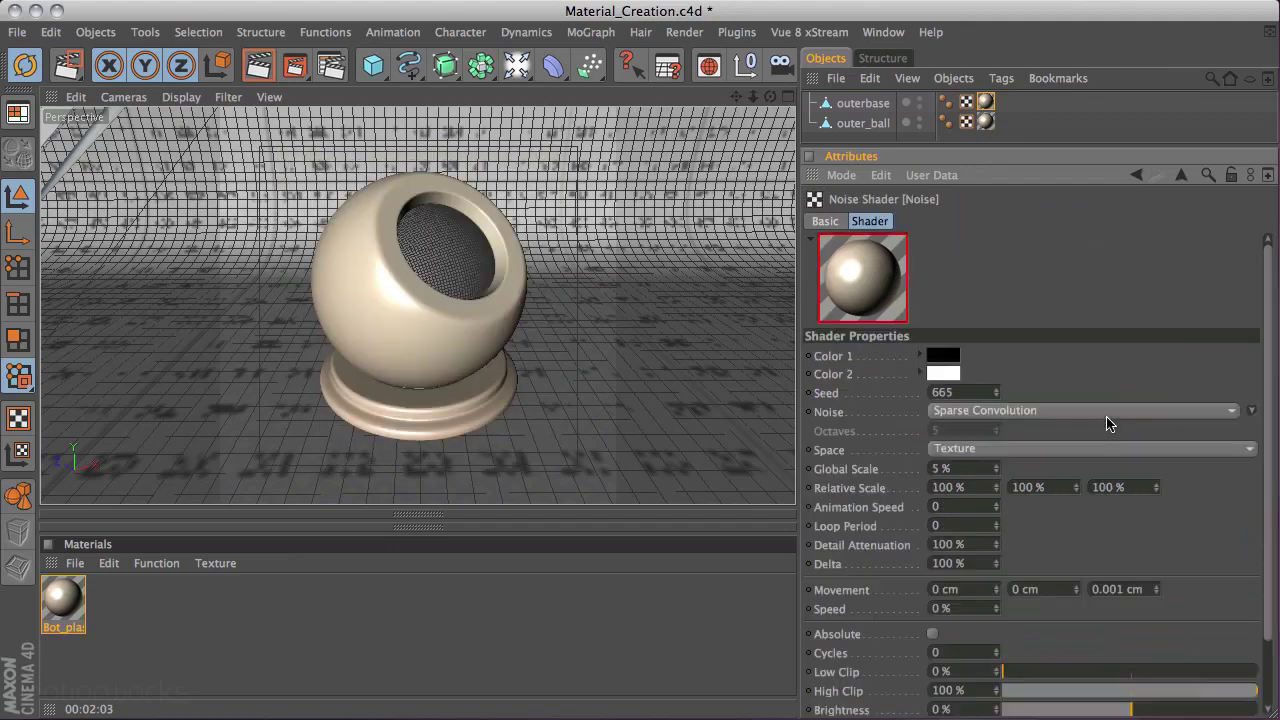
{"action": "left_click", "coordinate": [930, 469]}
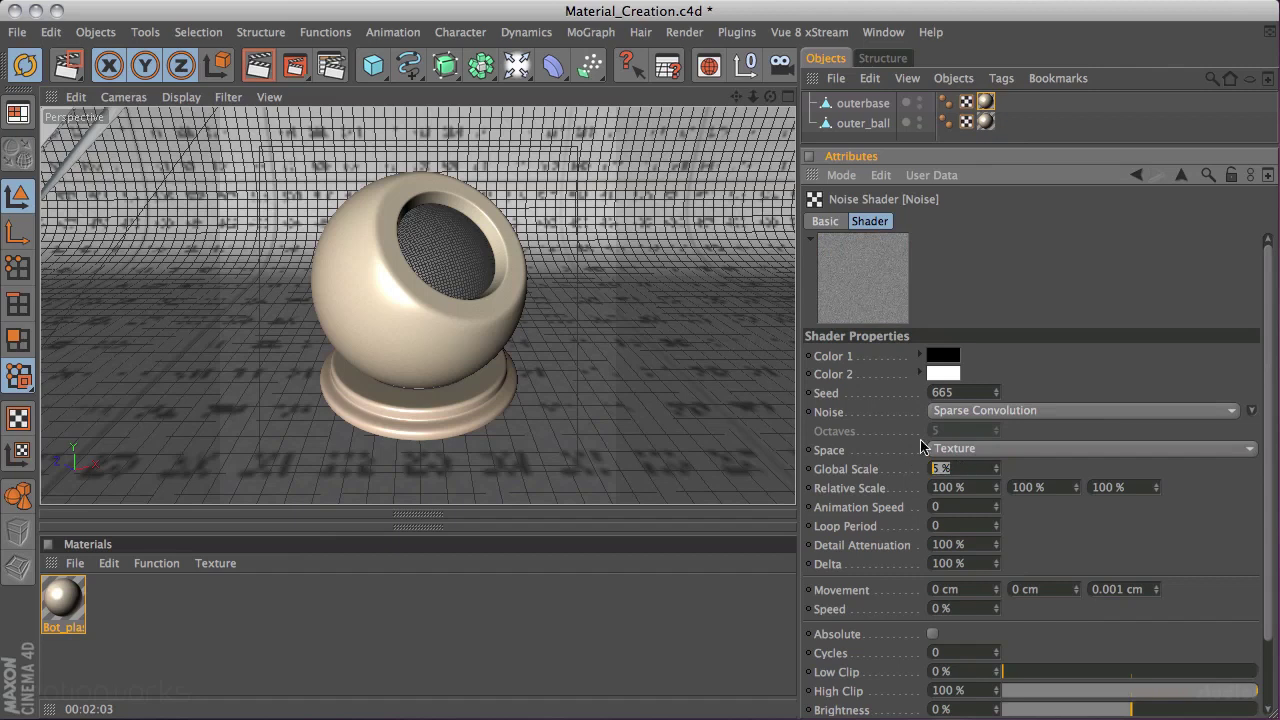
{"action": "type", "text": "10"}
{"action": "key", "text": "Return"}
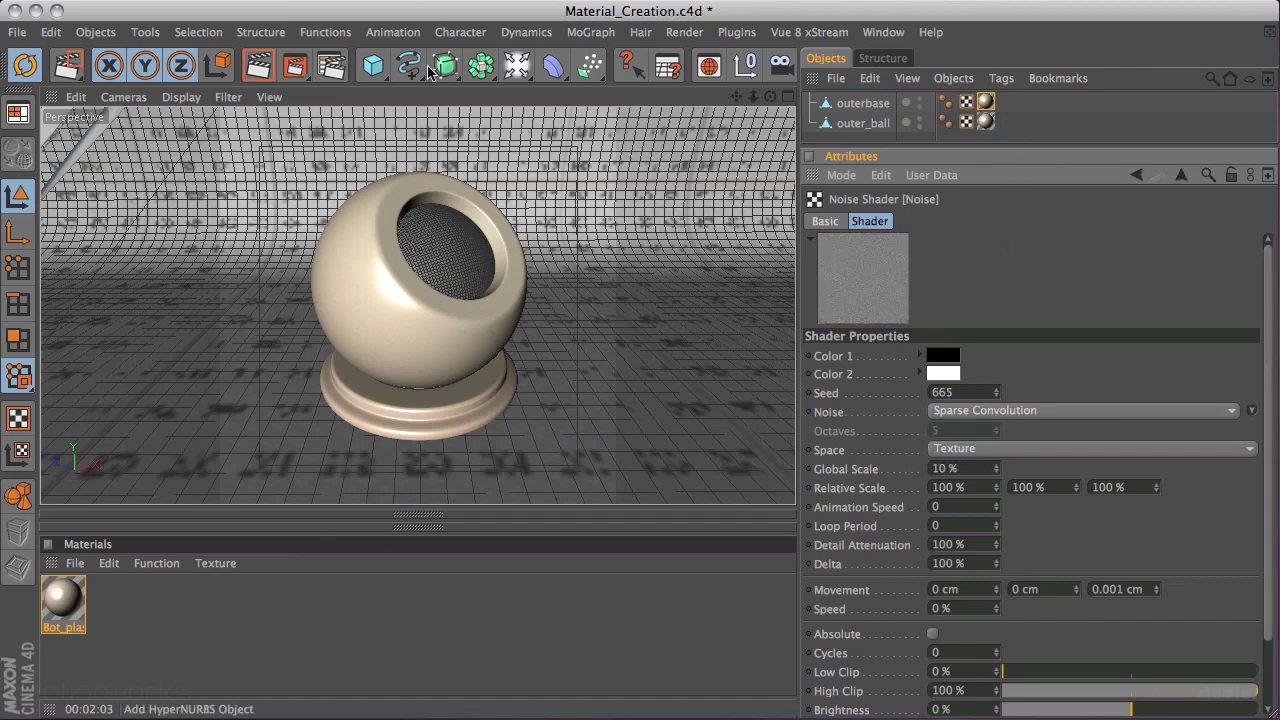
{"action": "left_click_drag", "start_coordinate": [294, 66], "coordinate": [370, 84]}
{"action": "left_click_drag", "start_coordinate": [273, 164], "coordinate": [585, 468]}
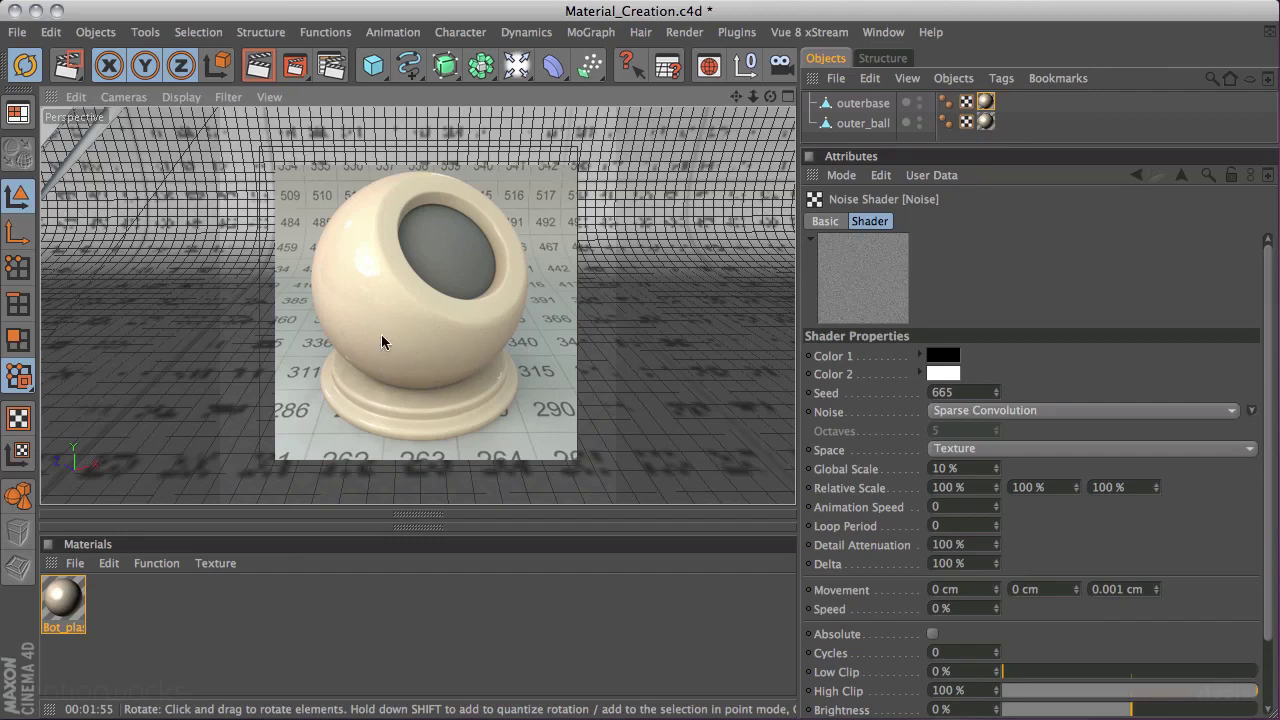
Step: Open Bot_plastic_shell in the Material Editor and review the size and shape options of its preview
{"action": "left_click", "coordinate": [68, 601]}
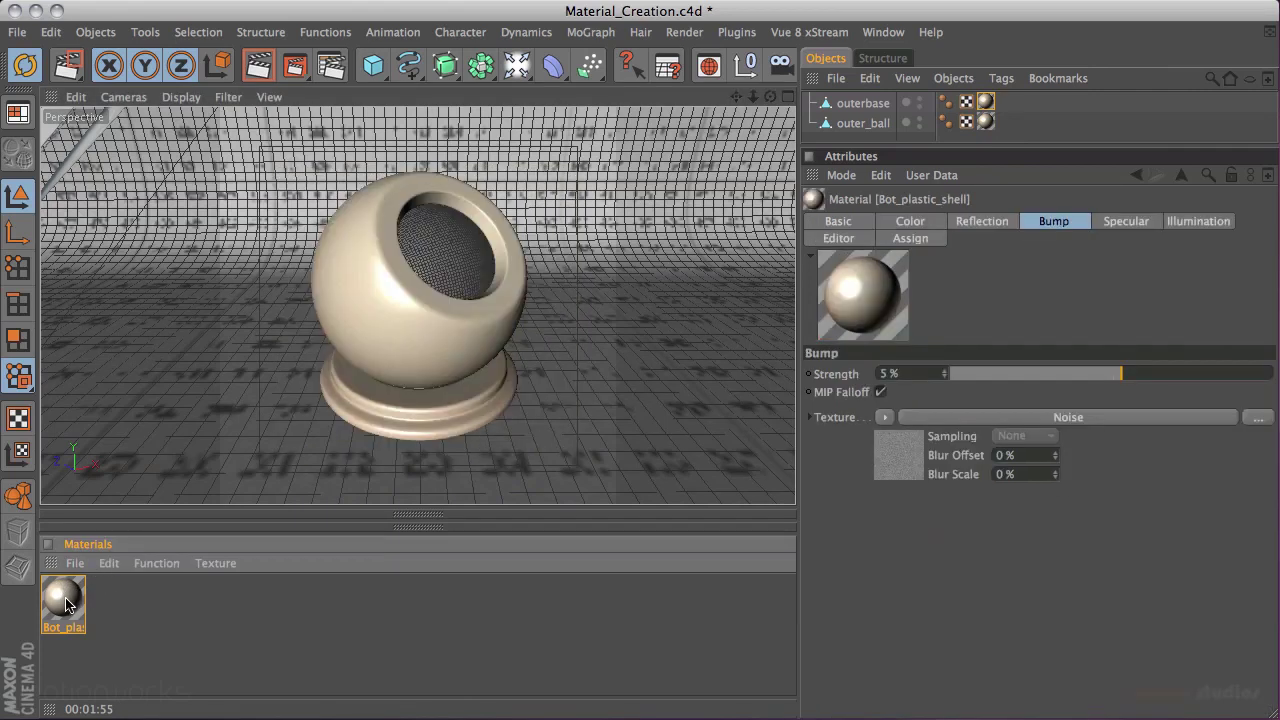
{"action": "double_click", "coordinate": [63, 600]}
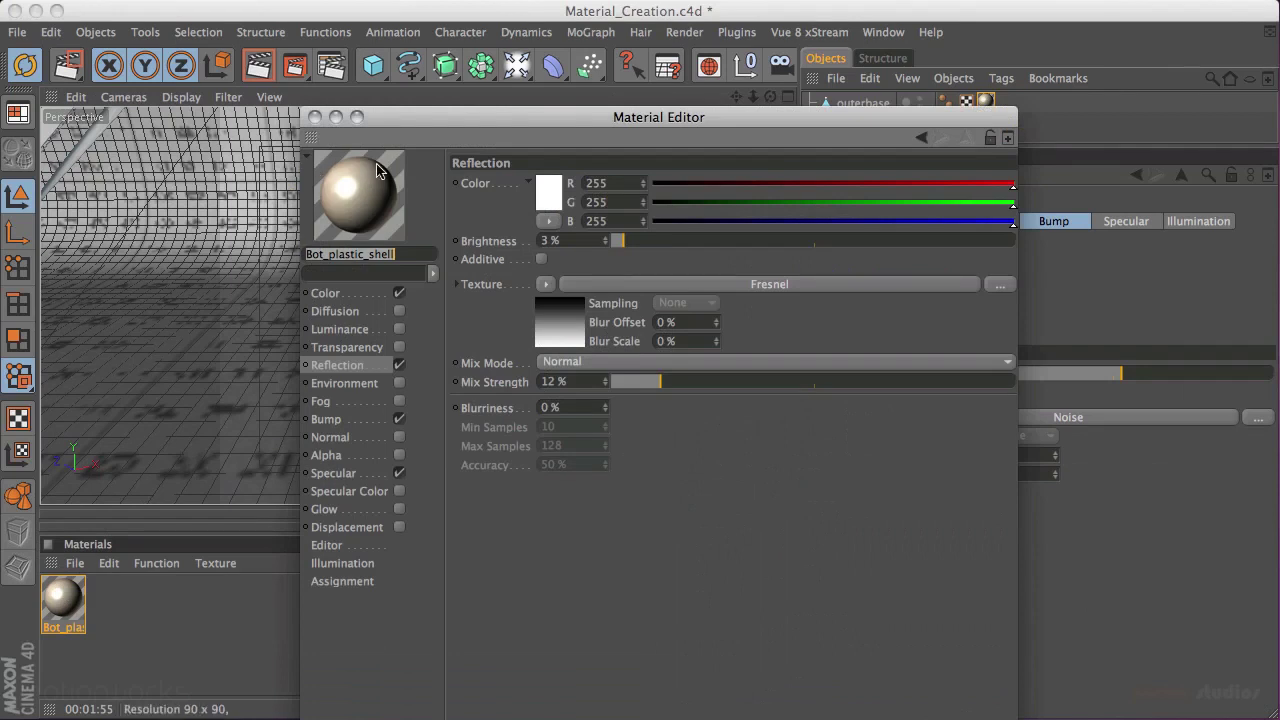
{"action": "right_click", "coordinate": [357, 193]}
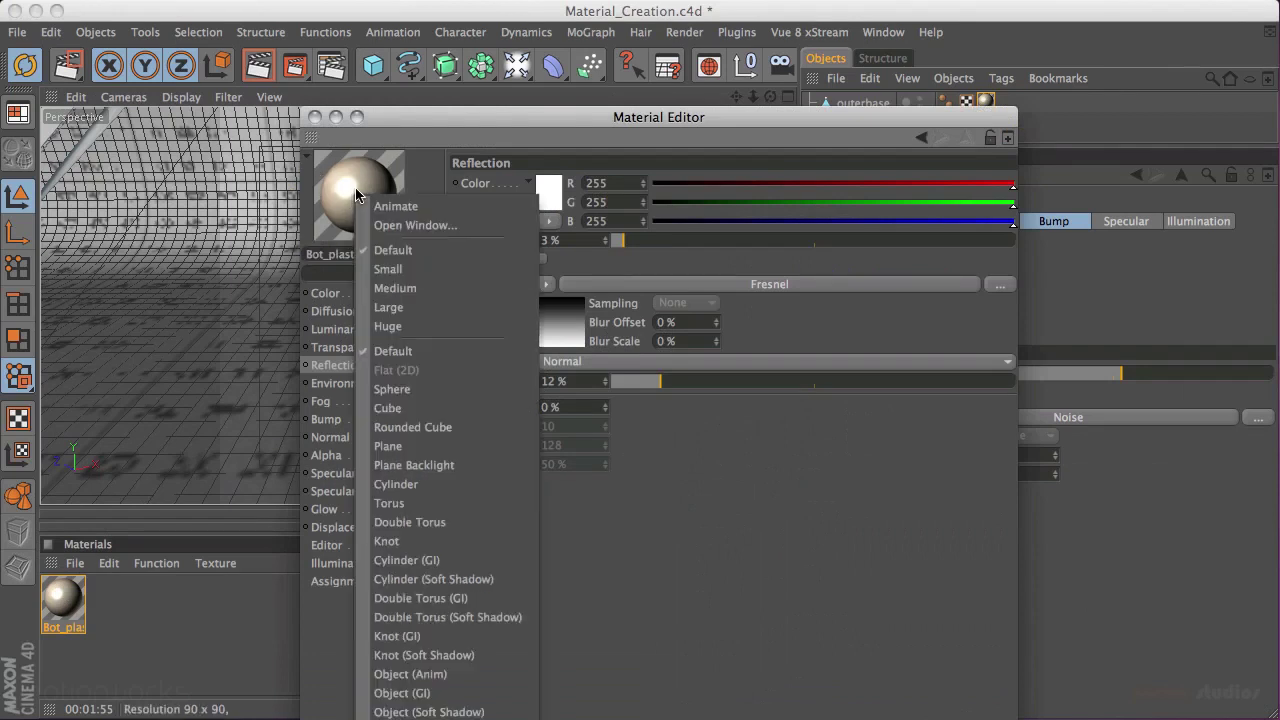
{"action": "left_click", "coordinate": [455, 117]}
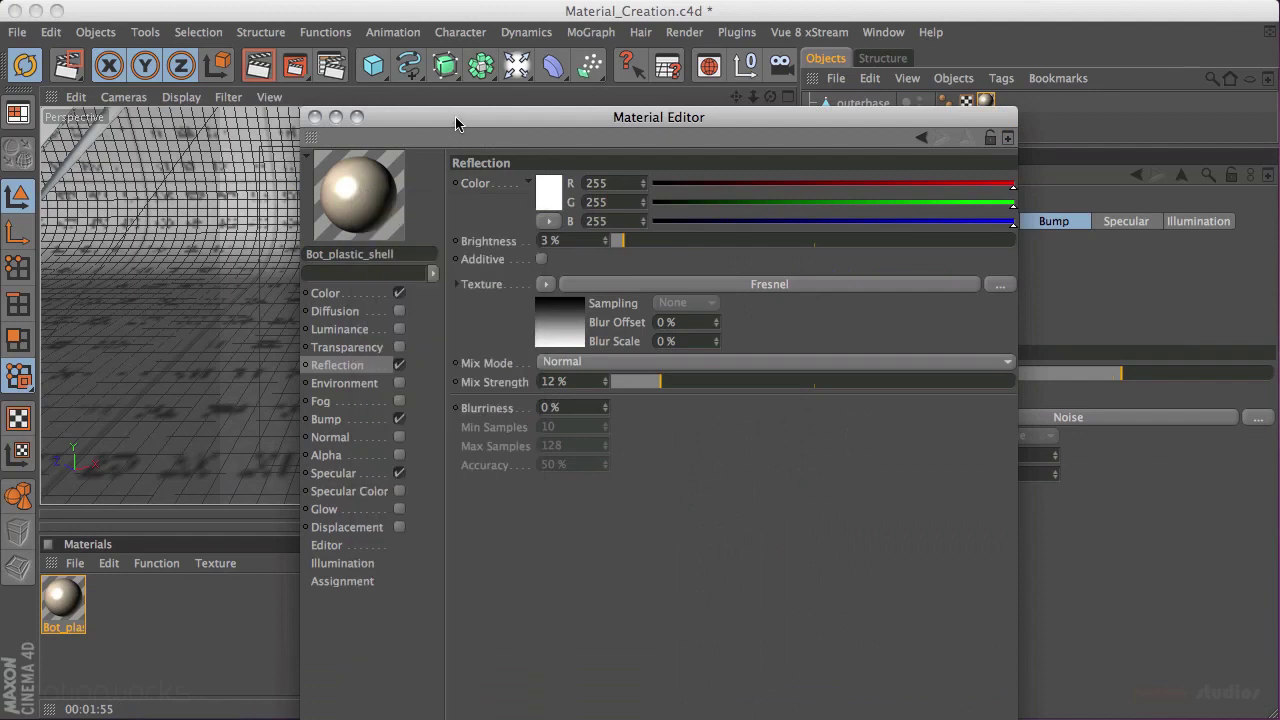
{"action": "left_click_drag", "start_coordinate": [454, 116], "coordinate": [437, 10]}
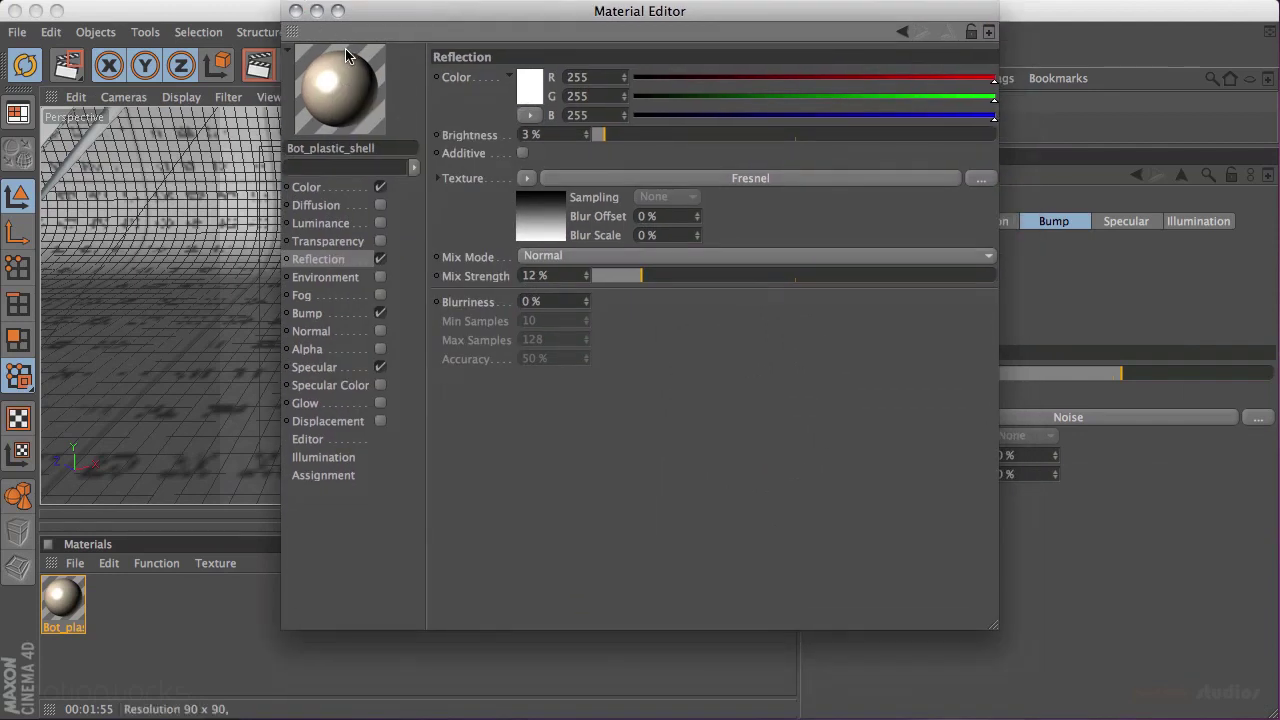
{"action": "right_click", "coordinate": [346, 53]}
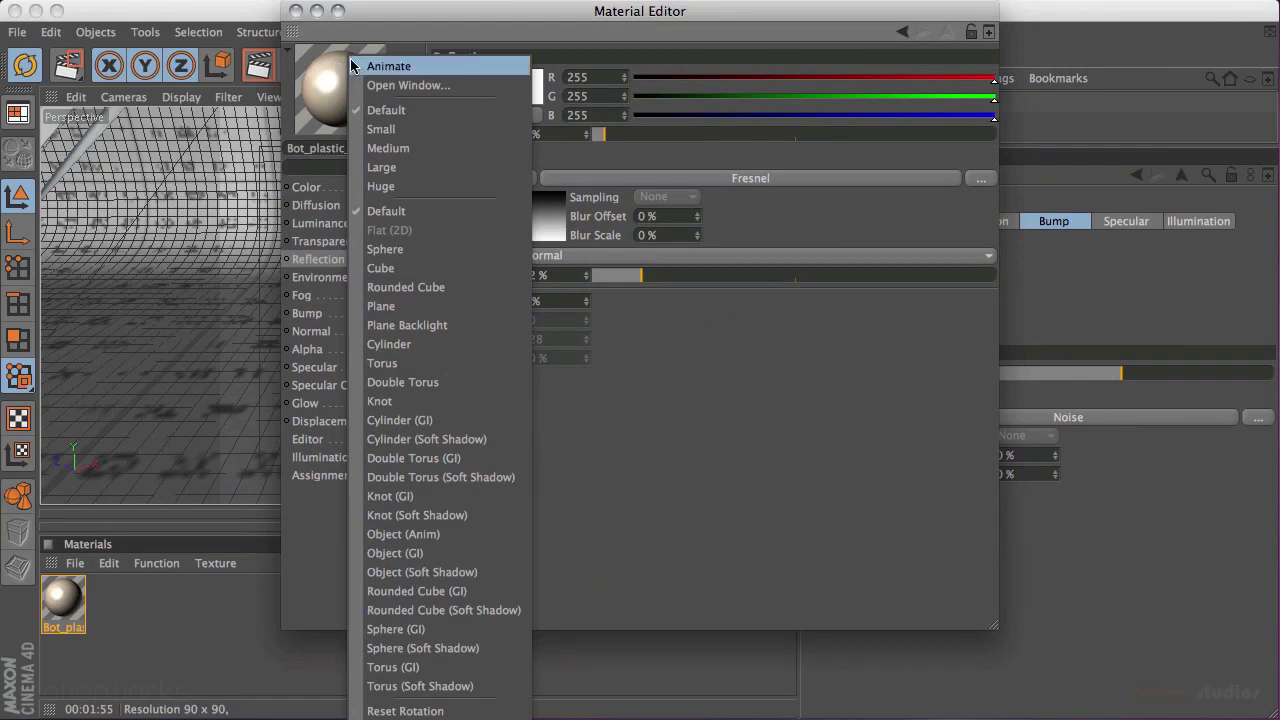
{"action": "left_click", "coordinate": [462, 33]}
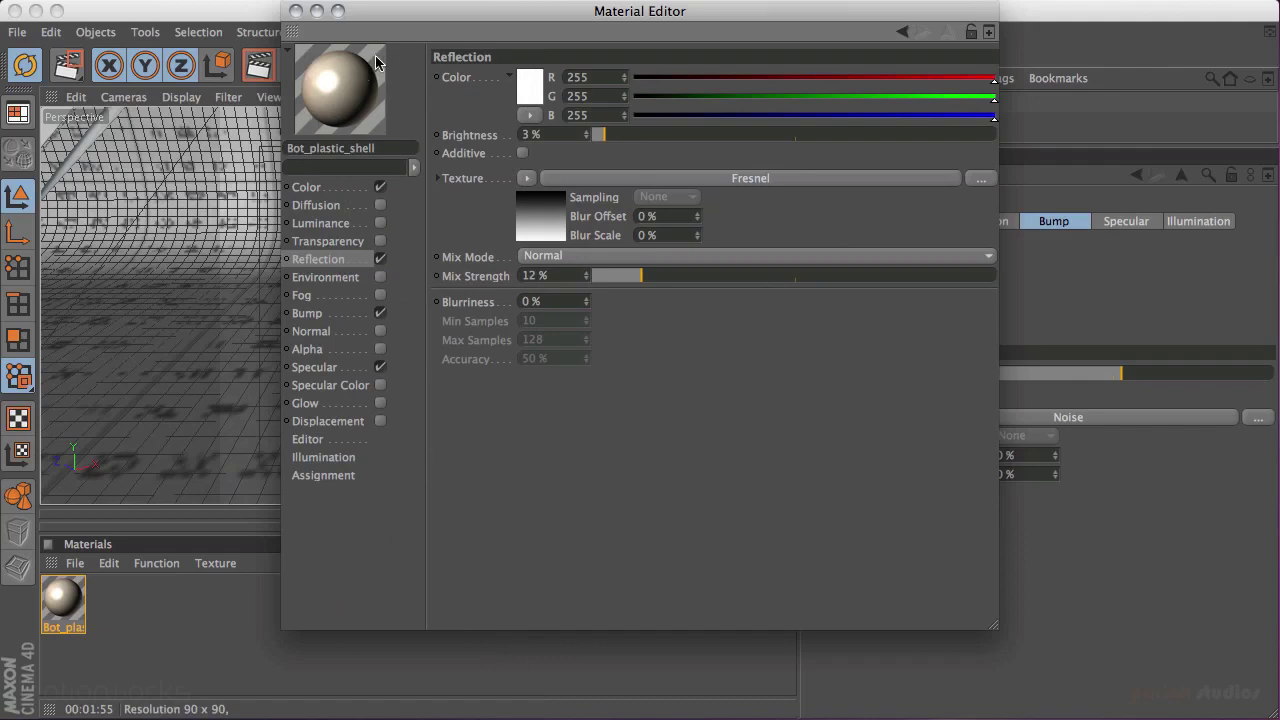
Step: Try the Rounded Cube and Cylinder preview shapes, settle on Double Torus (GI) and close the Material Editor
{"action": "right_click", "coordinate": [336, 88]}
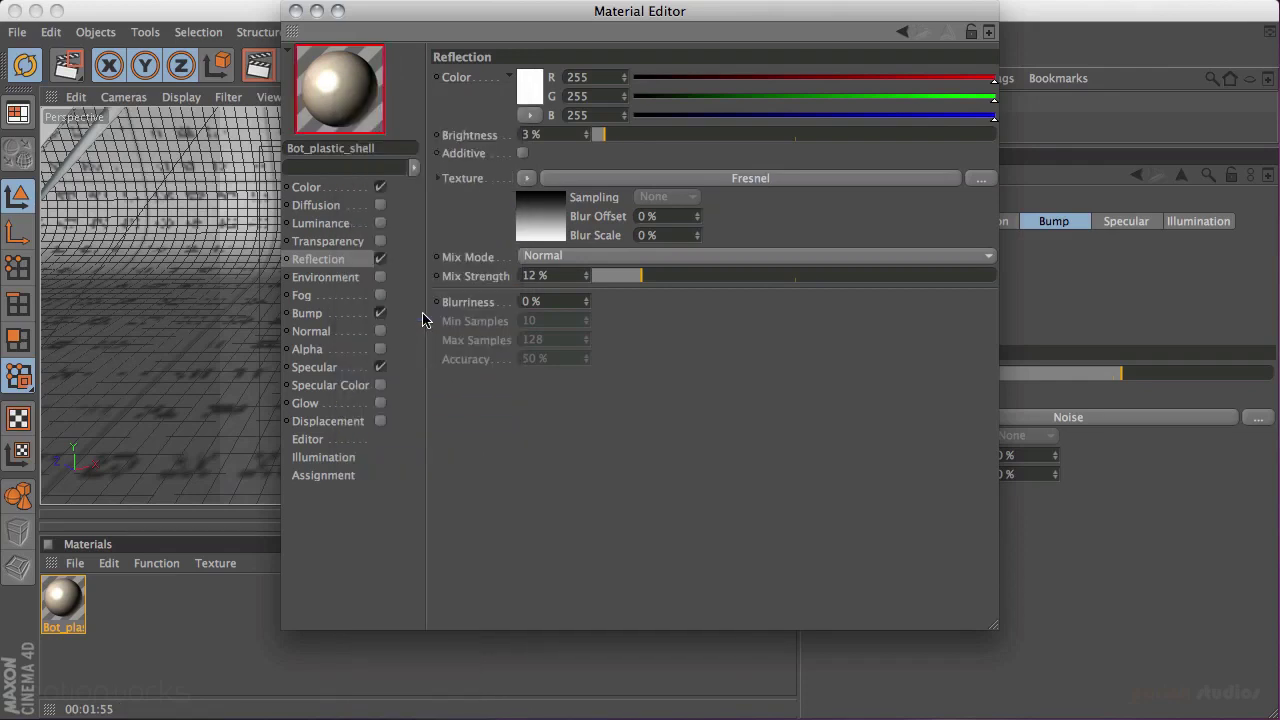
{"action": "left_click", "coordinate": [418, 318]}
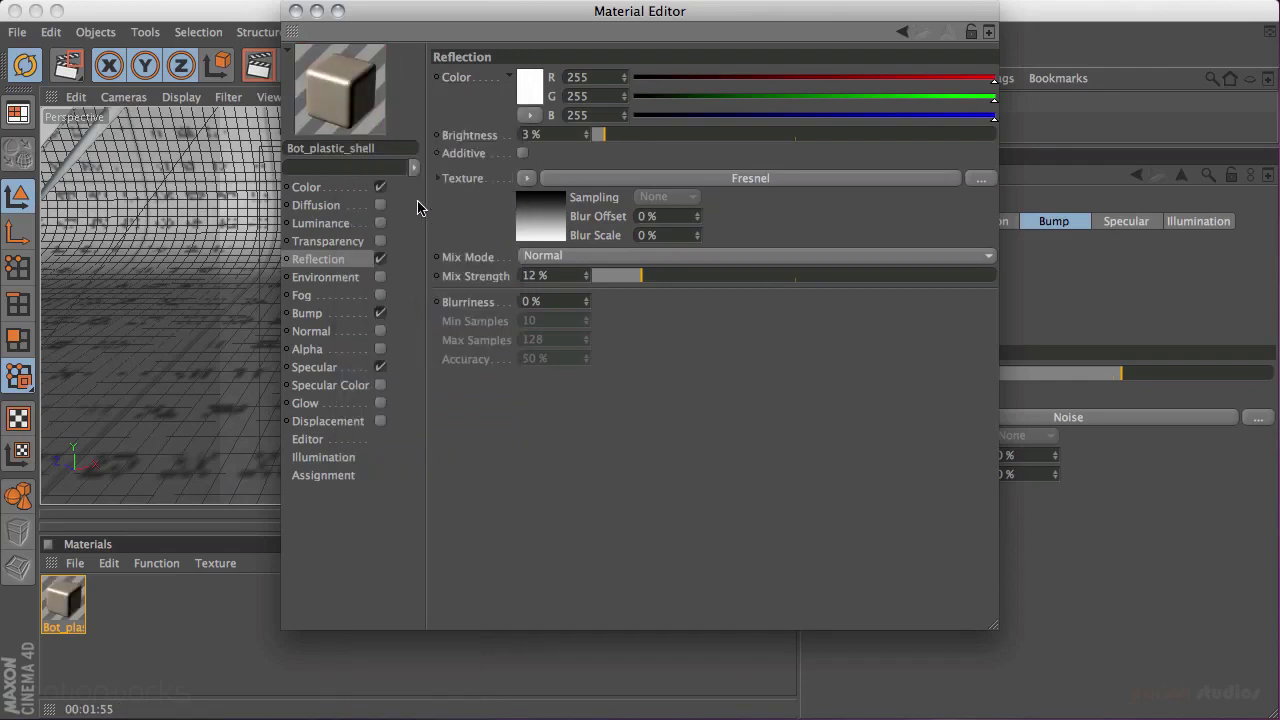
{"action": "right_click", "coordinate": [346, 92]}
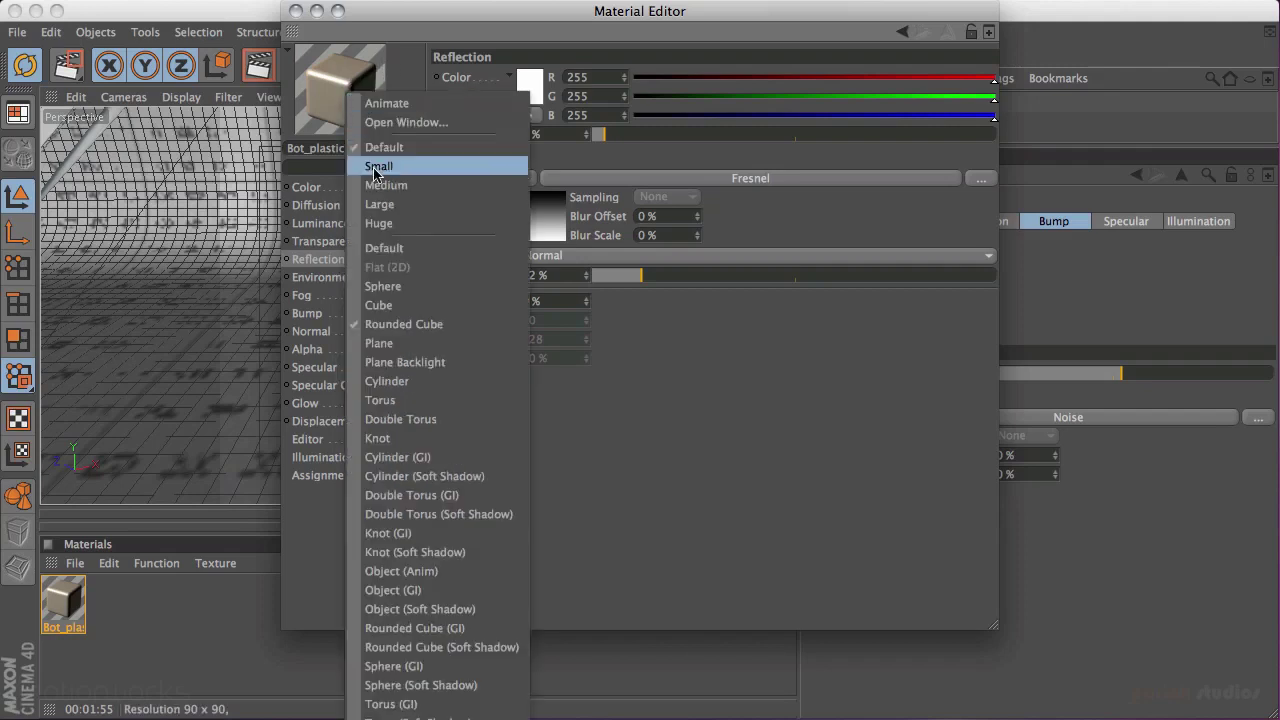
{"action": "left_click", "coordinate": [422, 384]}
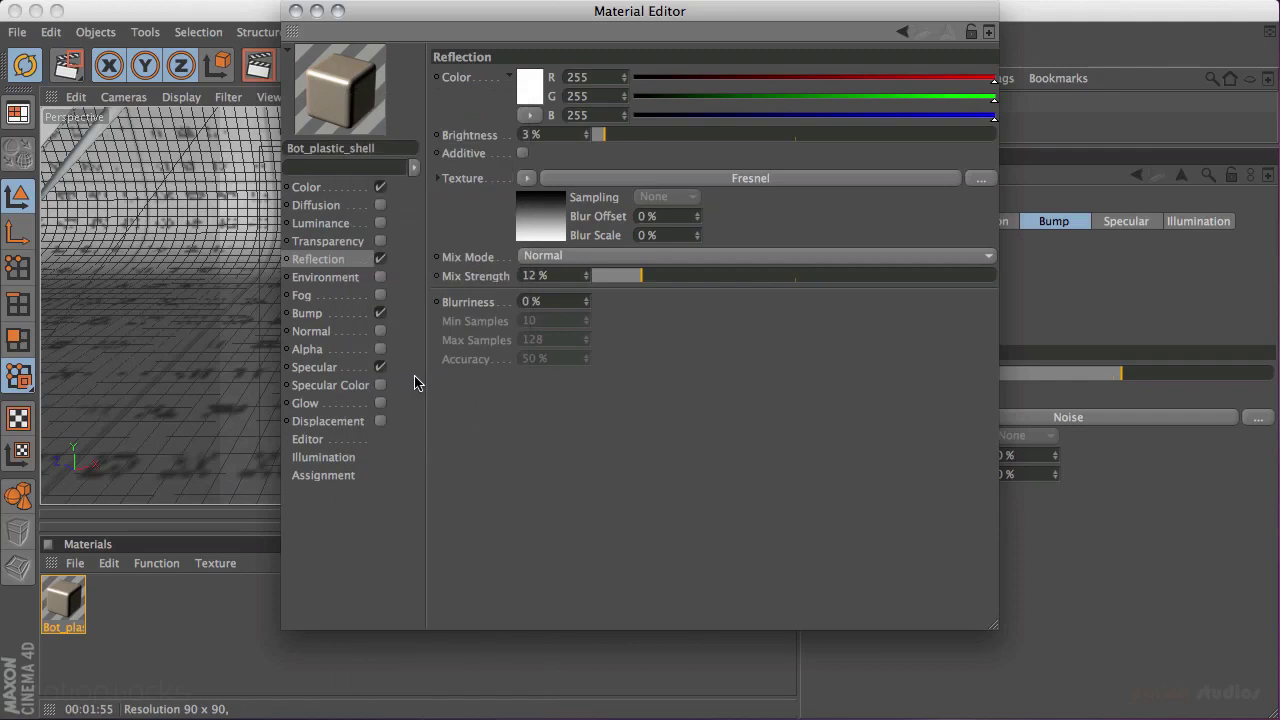
{"action": "right_click", "coordinate": [340, 92]}
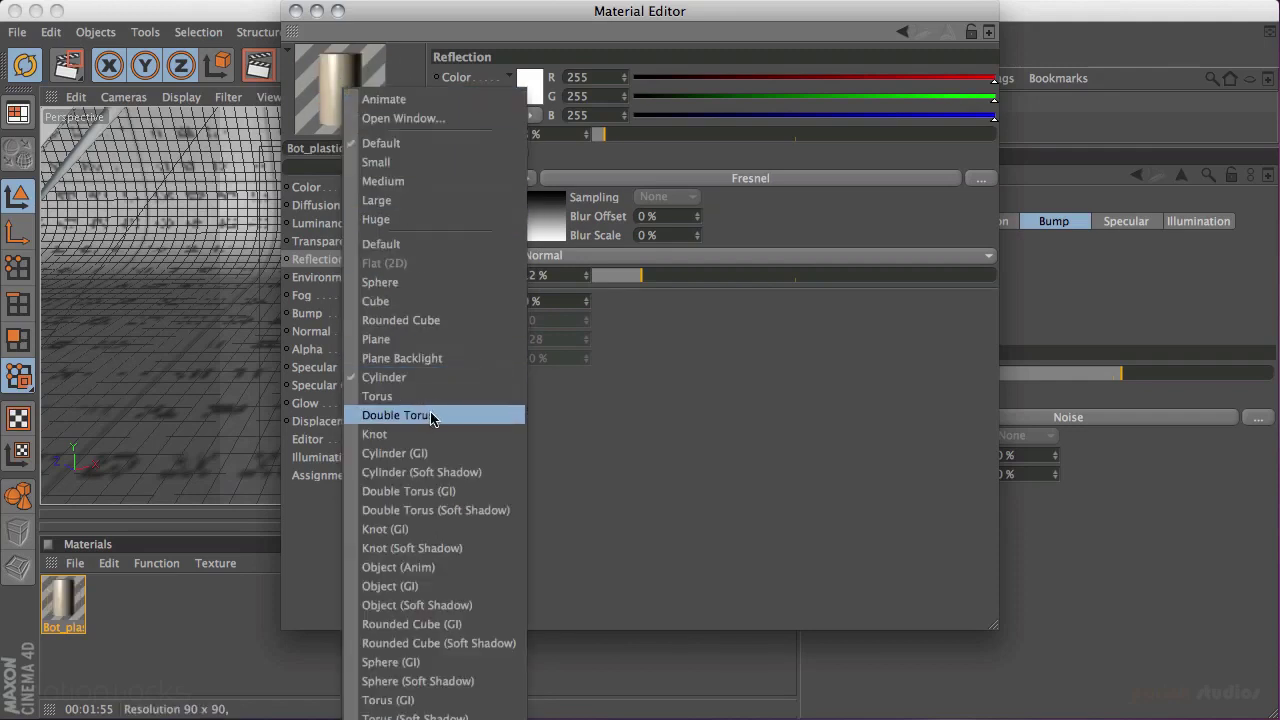
{"action": "left_click", "coordinate": [426, 491]}
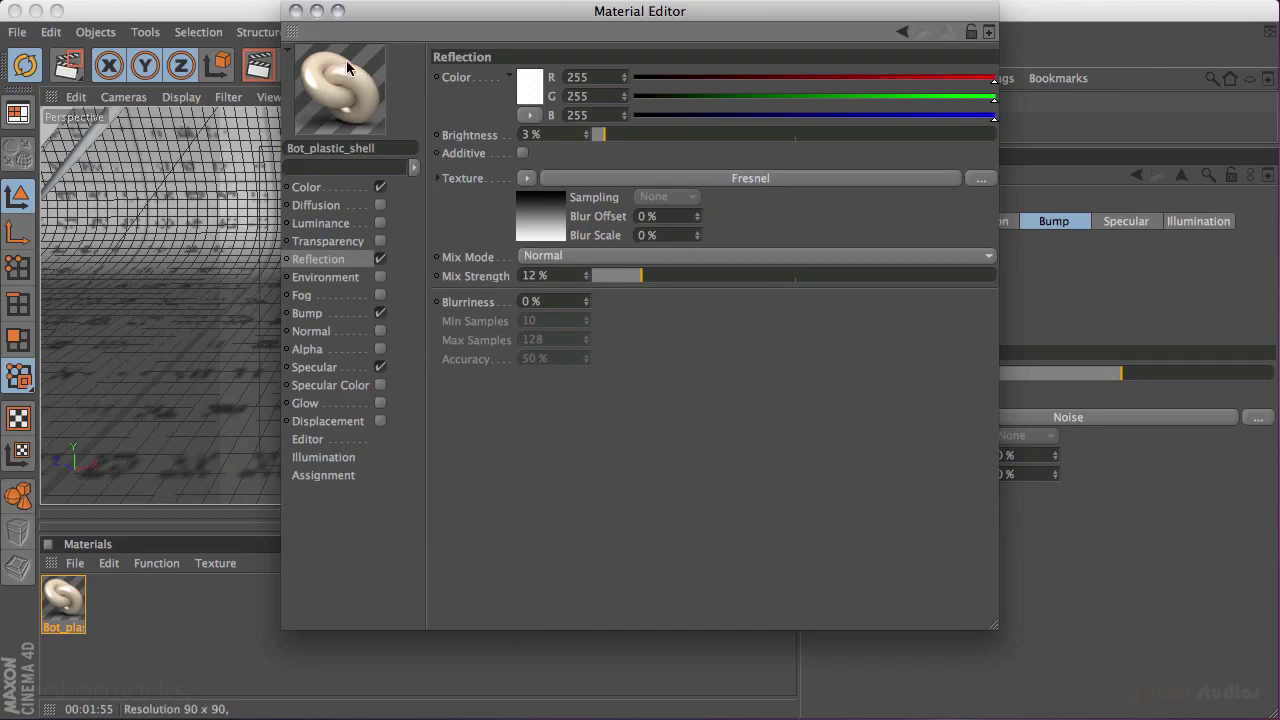
{"action": "left_click", "coordinate": [296, 10]}
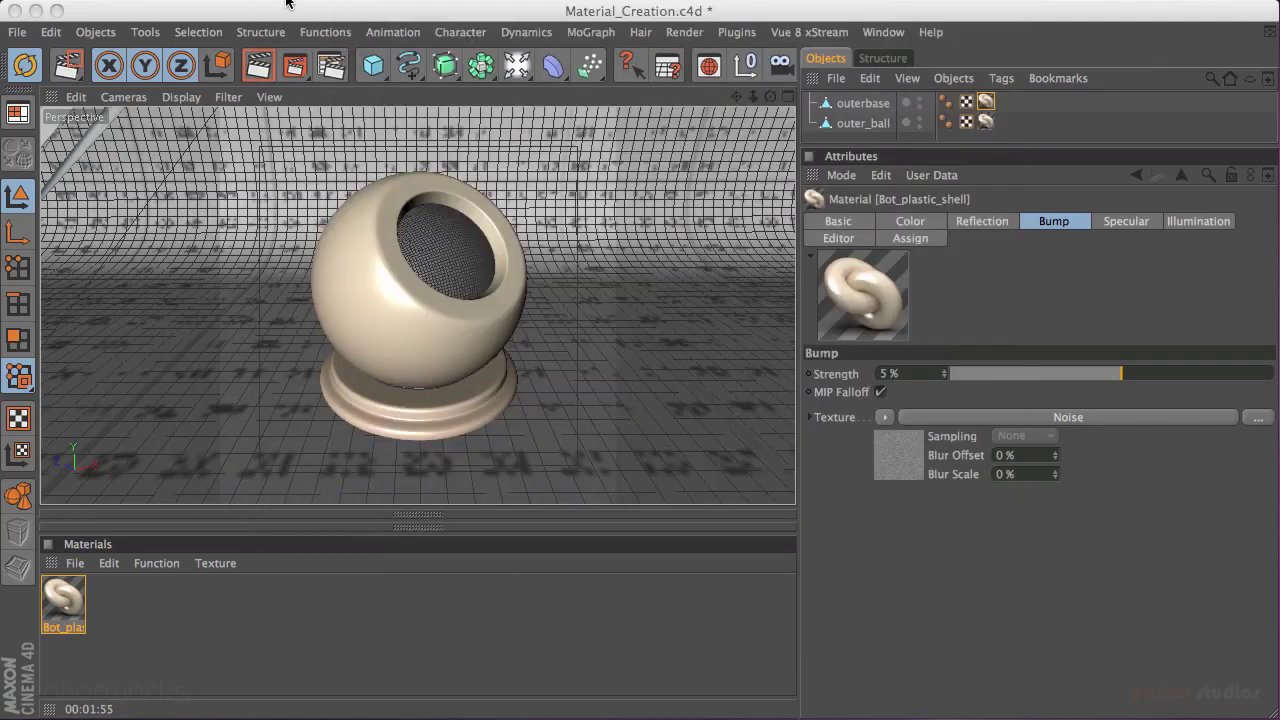
Step: Save the Bot_plastic_shell material as Bot_plastic_shell_base.c4d in the MILG8 project's Materials folder
{"action": "left_click", "coordinate": [77, 590]}
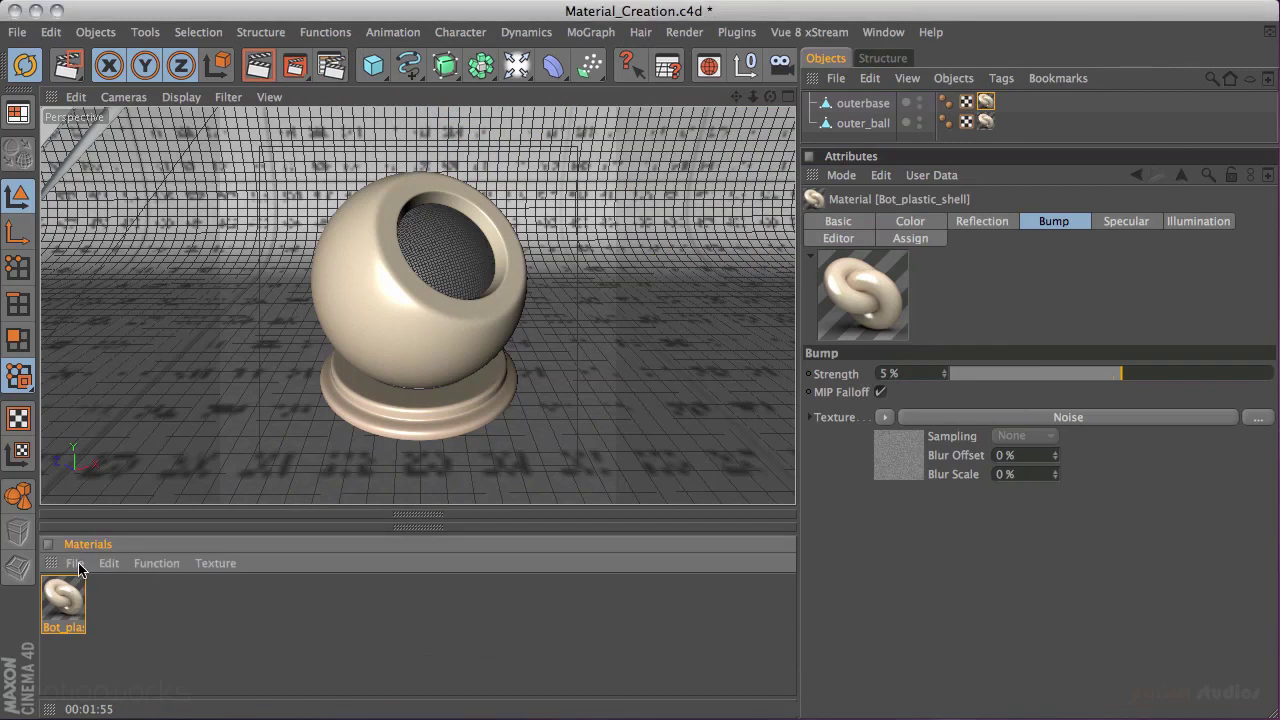
{"action": "left_click", "coordinate": [76, 564]}
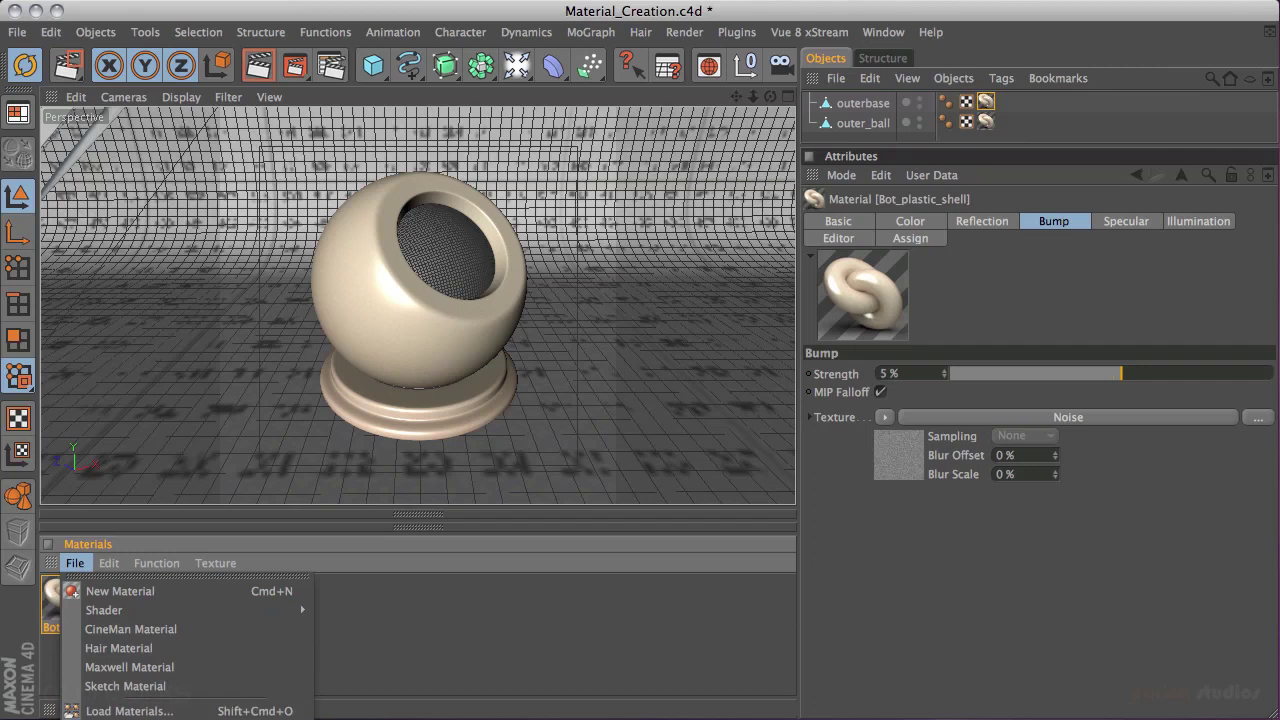
{"action": "left_click", "coordinate": [125, 719]}
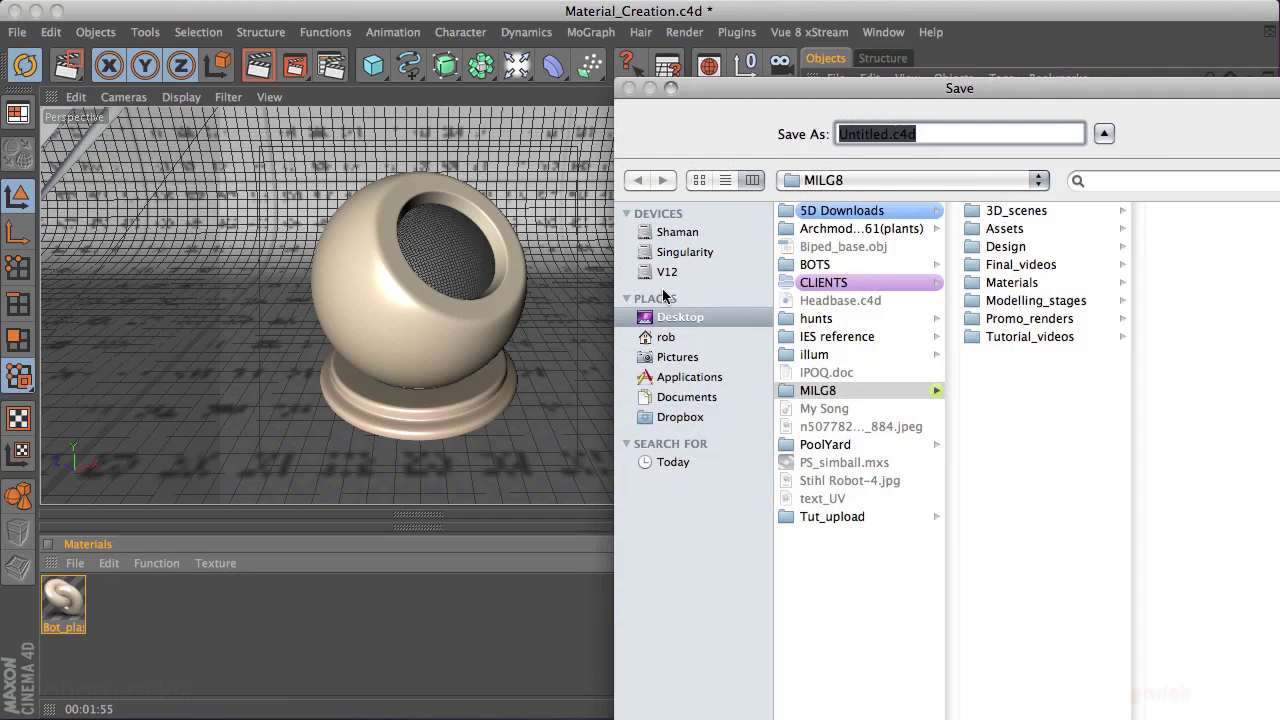
{"action": "left_click_drag", "start_coordinate": [806, 95], "coordinate": [469, 19]}
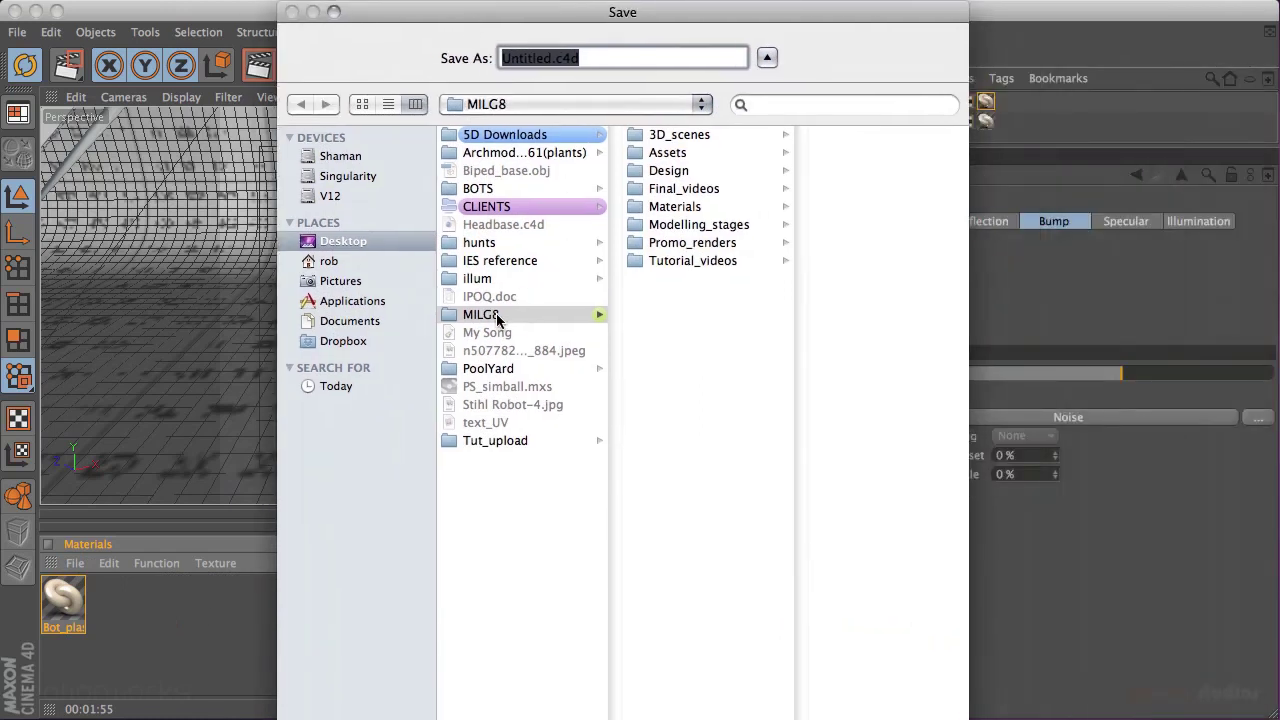
{"action": "left_click", "coordinate": [499, 318]}
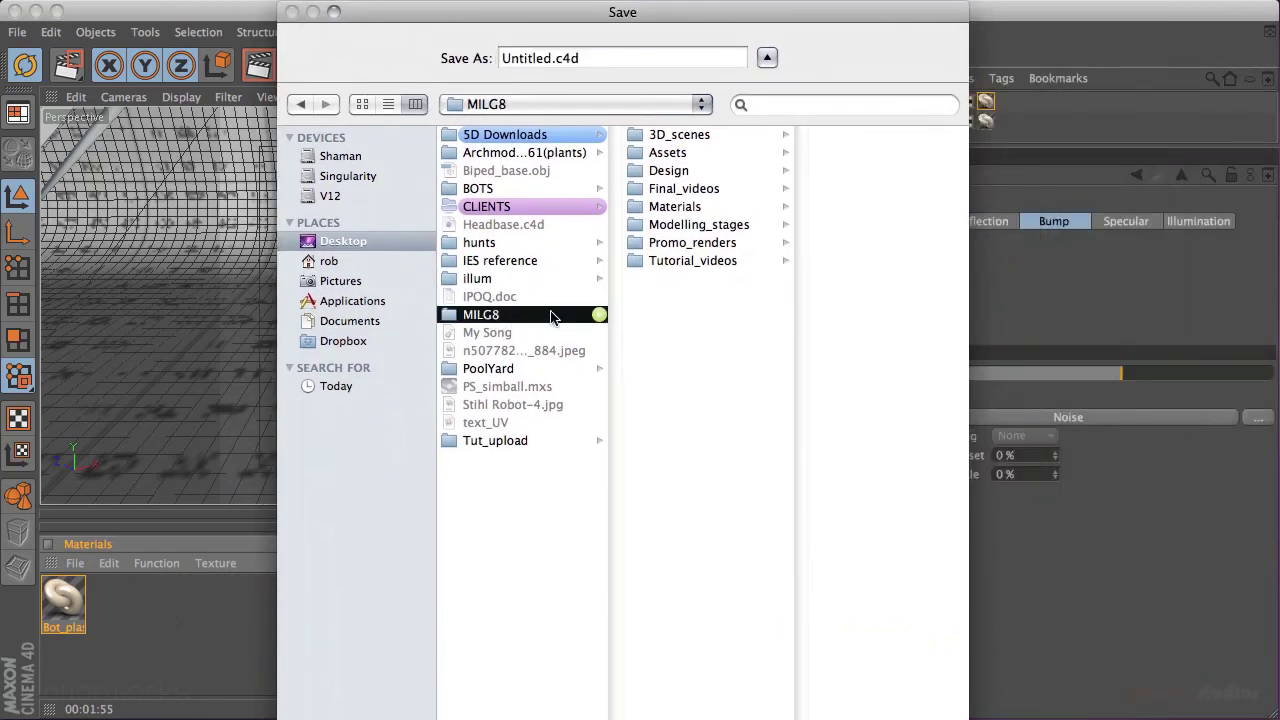
{"action": "left_click", "coordinate": [686, 210]}
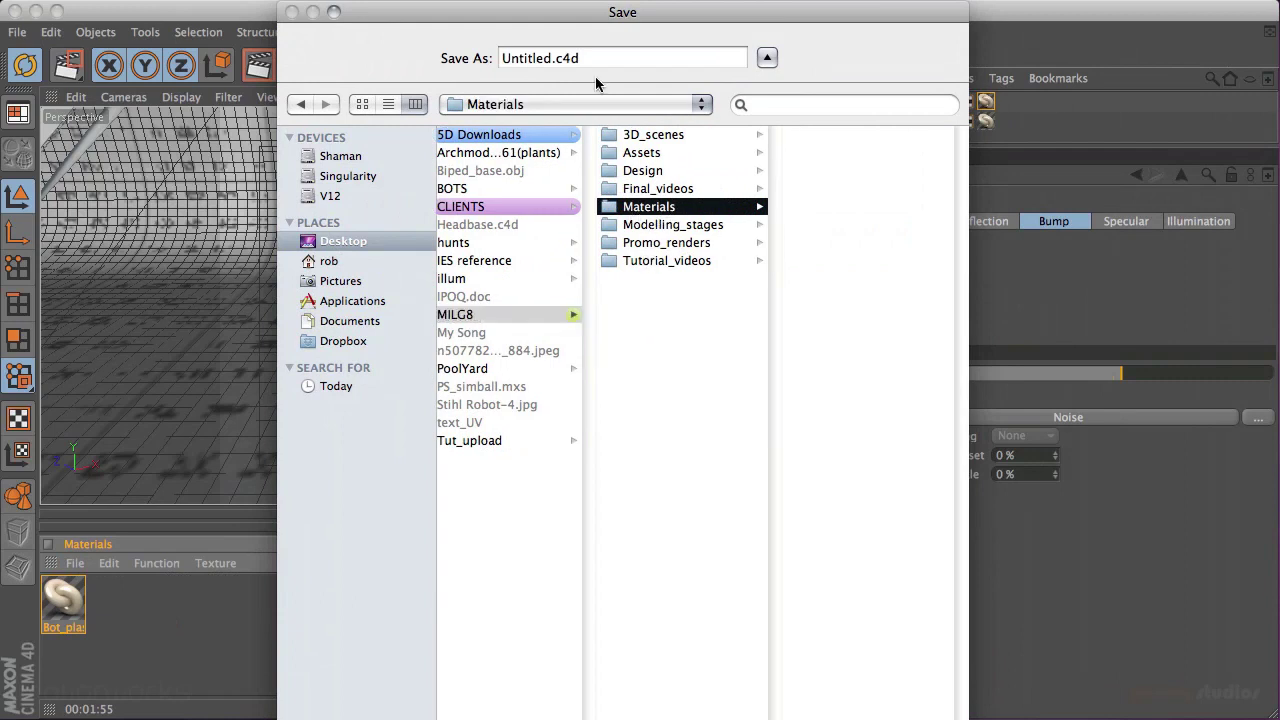
{"action": "double_click", "coordinate": [550, 60]}
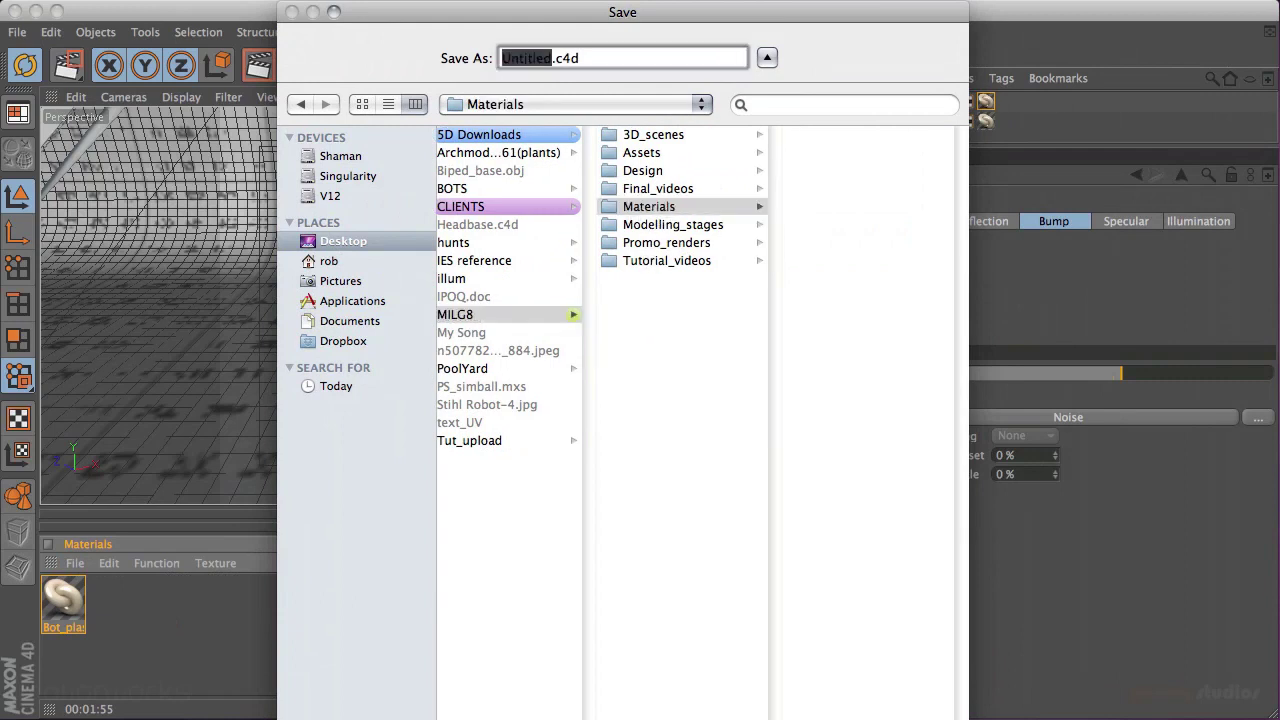
{"action": "type", "text": "Bot"}
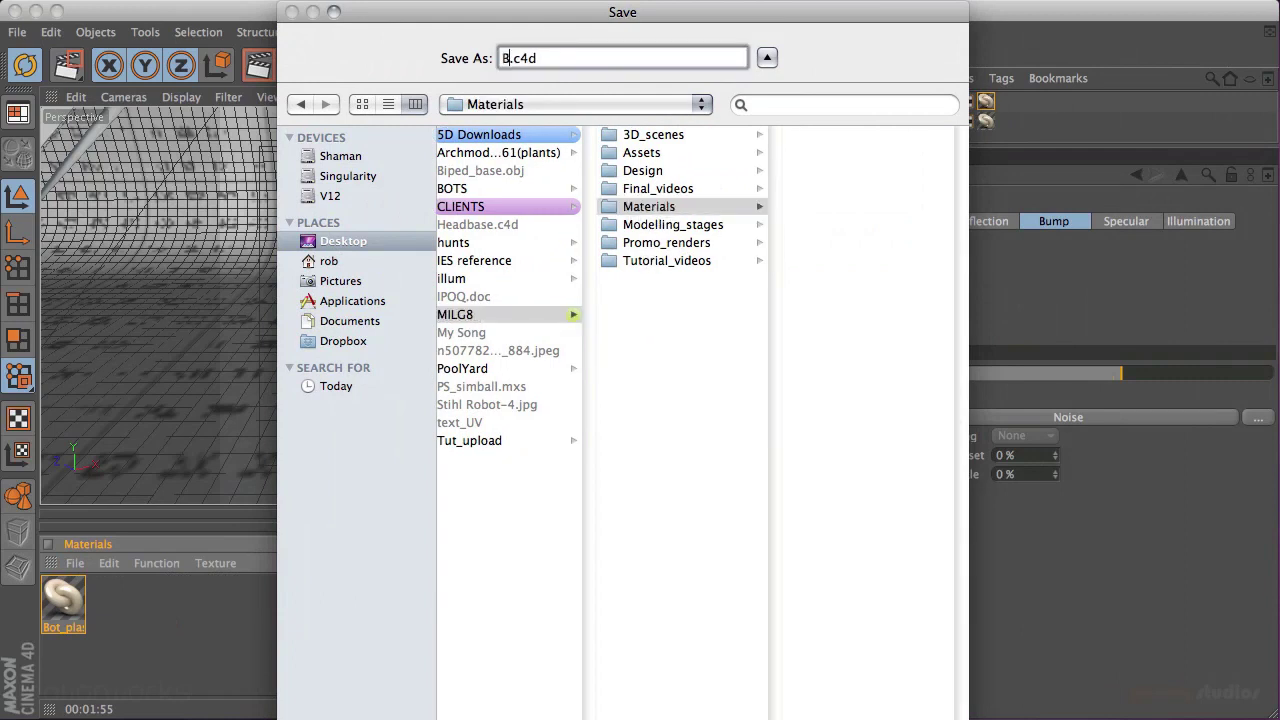
{"action": "type", "text": "_plastic_shell"}
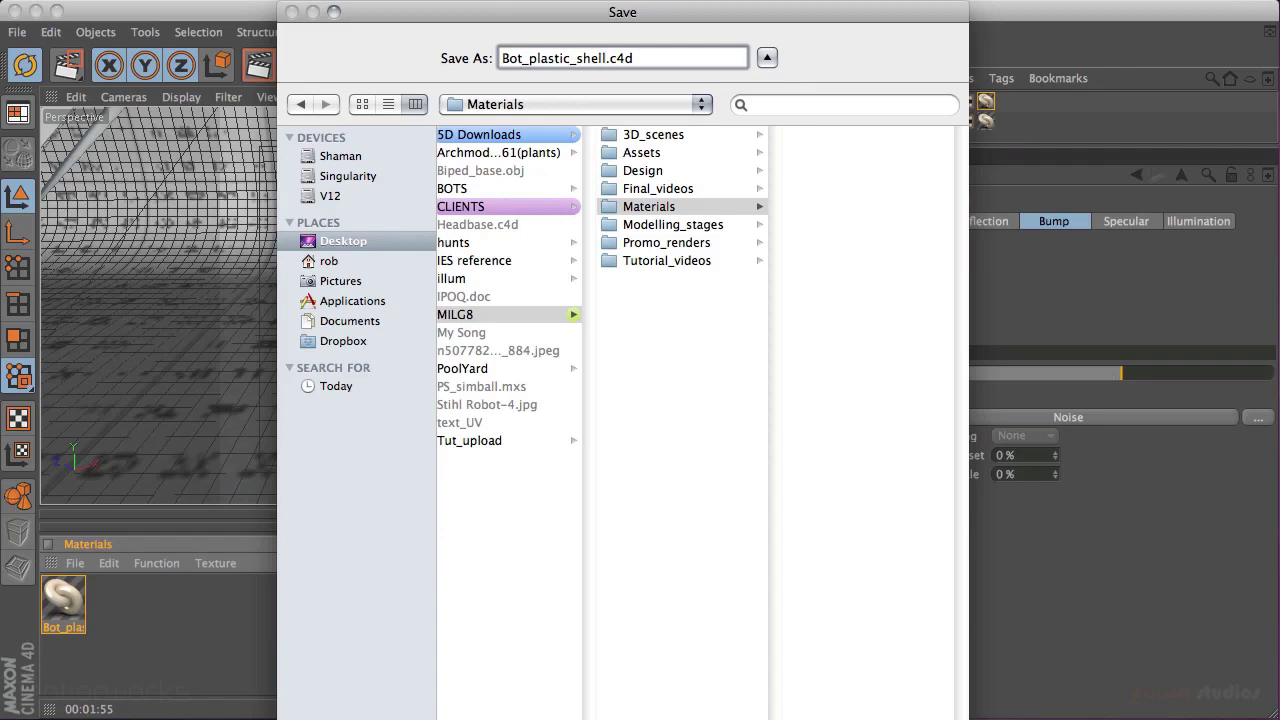
{"action": "type", "text": "_base"}
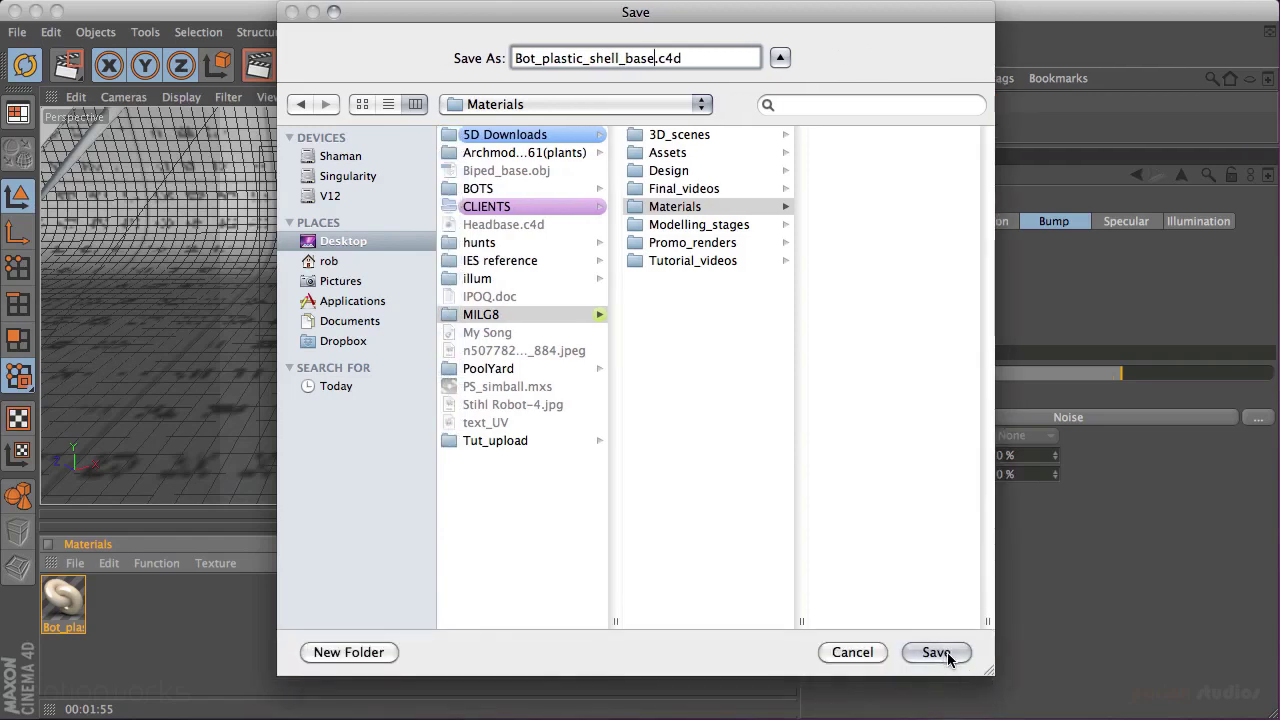
{"action": "left_click", "coordinate": [945, 655]}
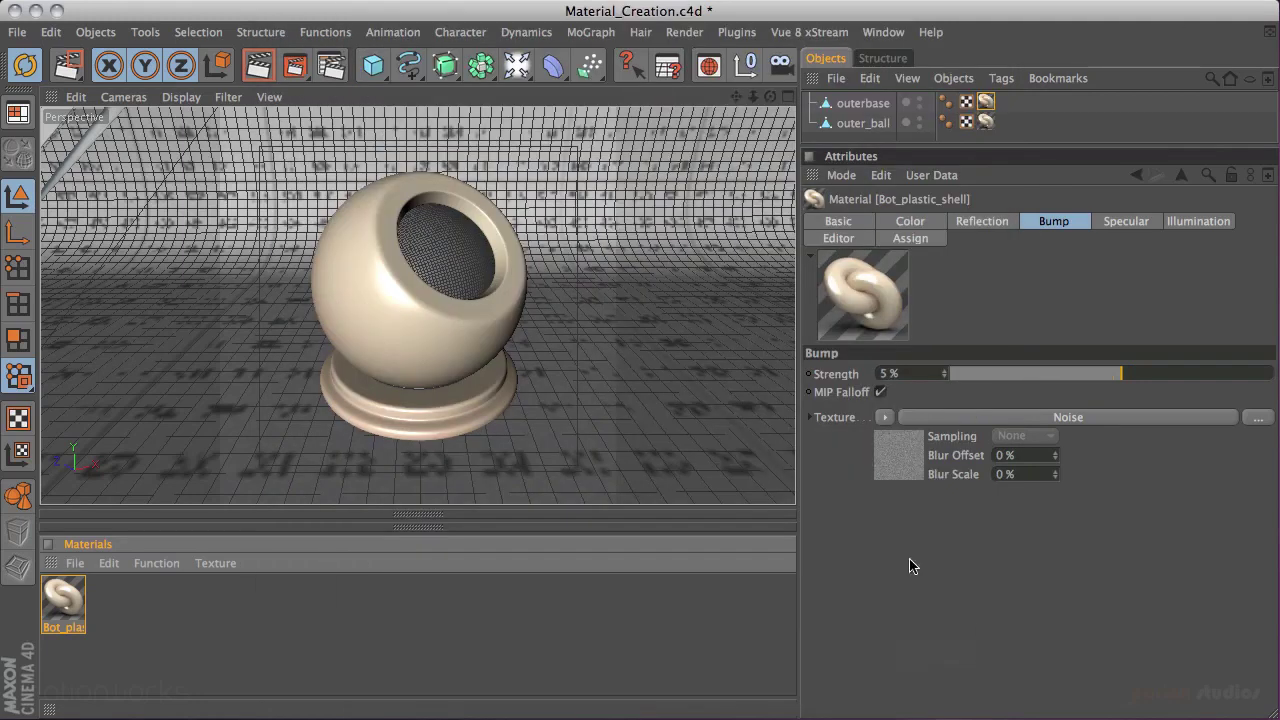
Step: Review the shader choices for the color texture of Bot_plastic_shell and the viewport's display options
{"action": "double_click", "coordinate": [63, 602]}
{"action": "left_click", "coordinate": [355, 293]}
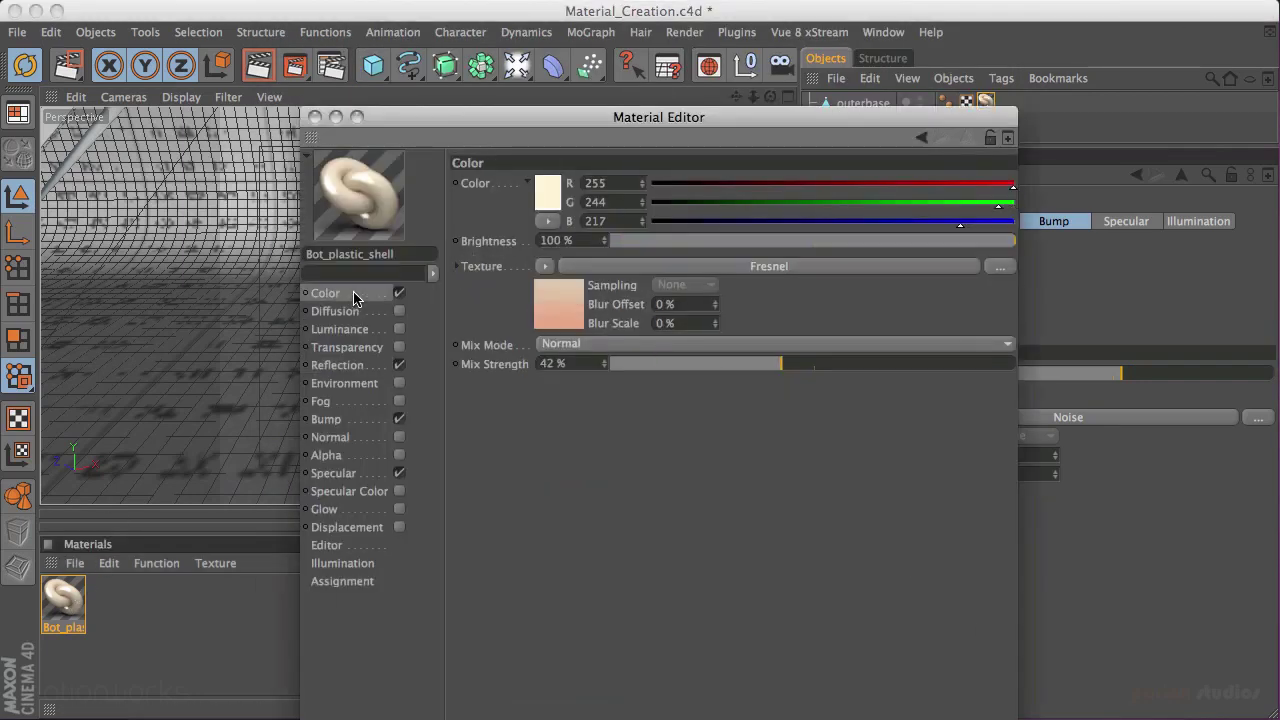
{"action": "left_click", "coordinate": [546, 266]}
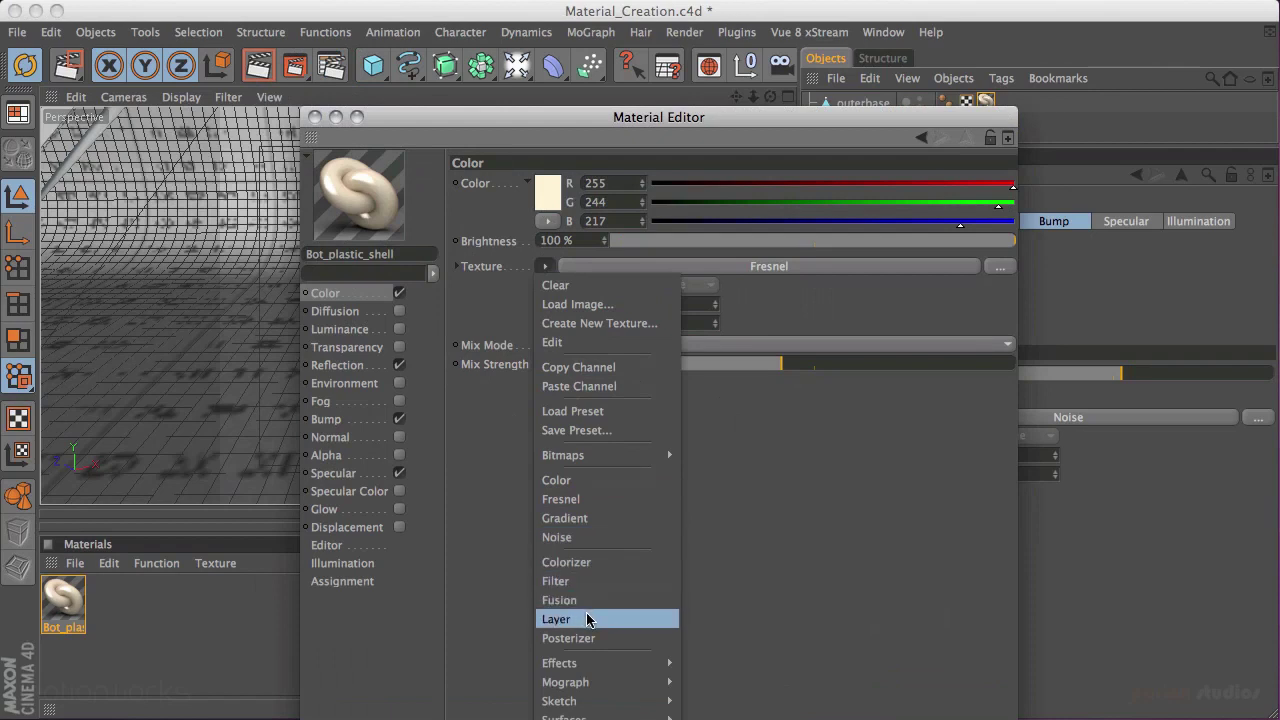
{"action": "left_click", "coordinate": [766, 558]}
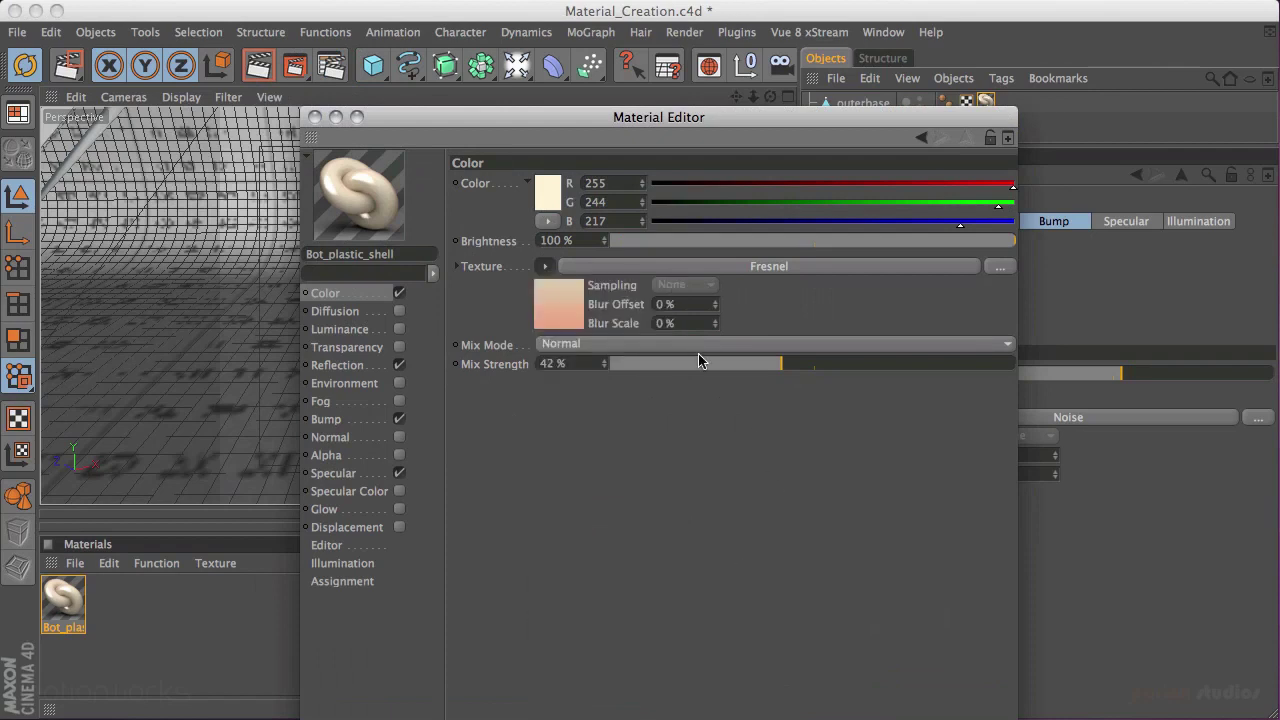
{"action": "left_click", "coordinate": [314, 117]}
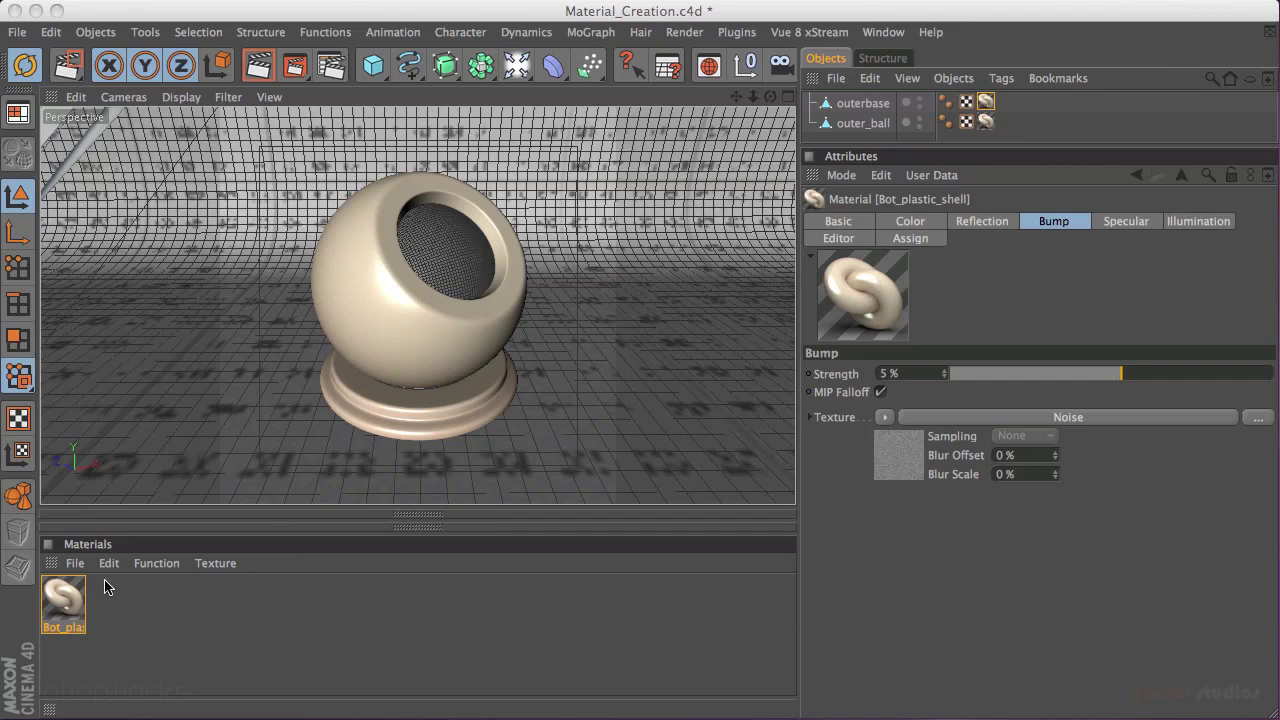
{"action": "left_click", "coordinate": [185, 98]}
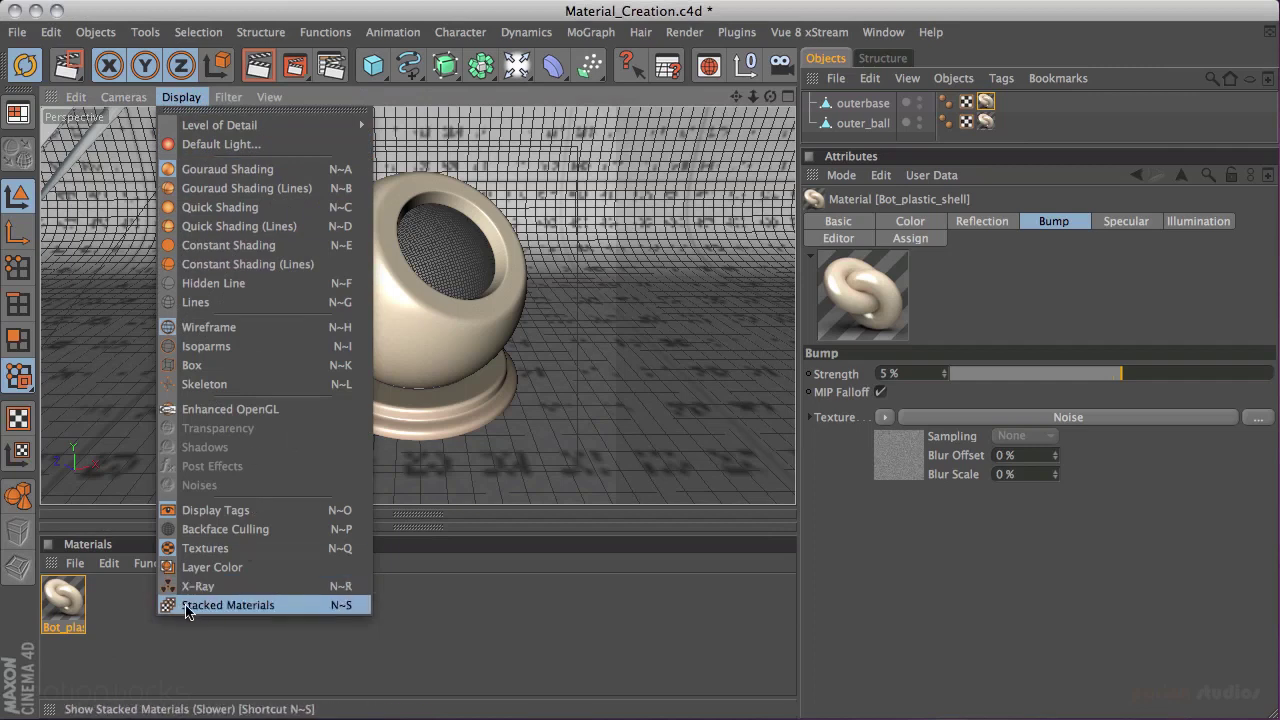
{"action": "left_click", "coordinate": [194, 634]}
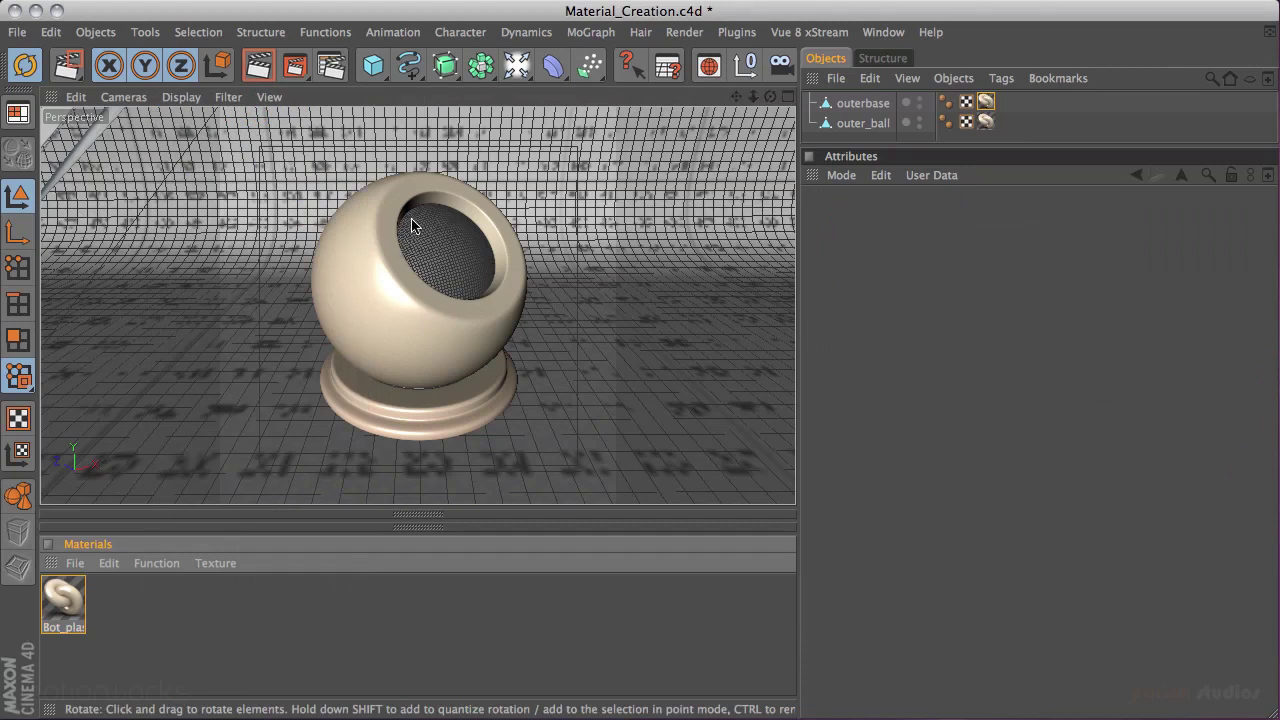
Step: Create a new material without the specular channel and set its color to pure red (255, 0, 0)
{"action": "double_click", "coordinate": [151, 604]}
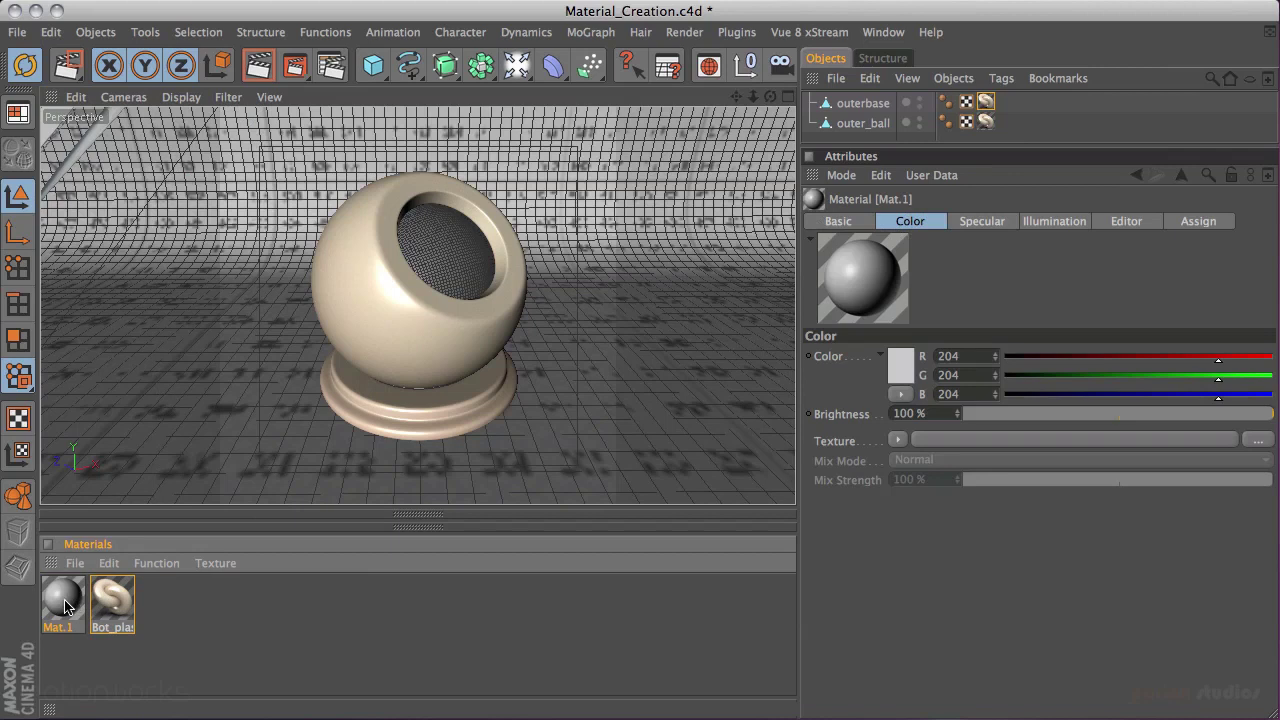
{"action": "double_click", "coordinate": [63, 601]}
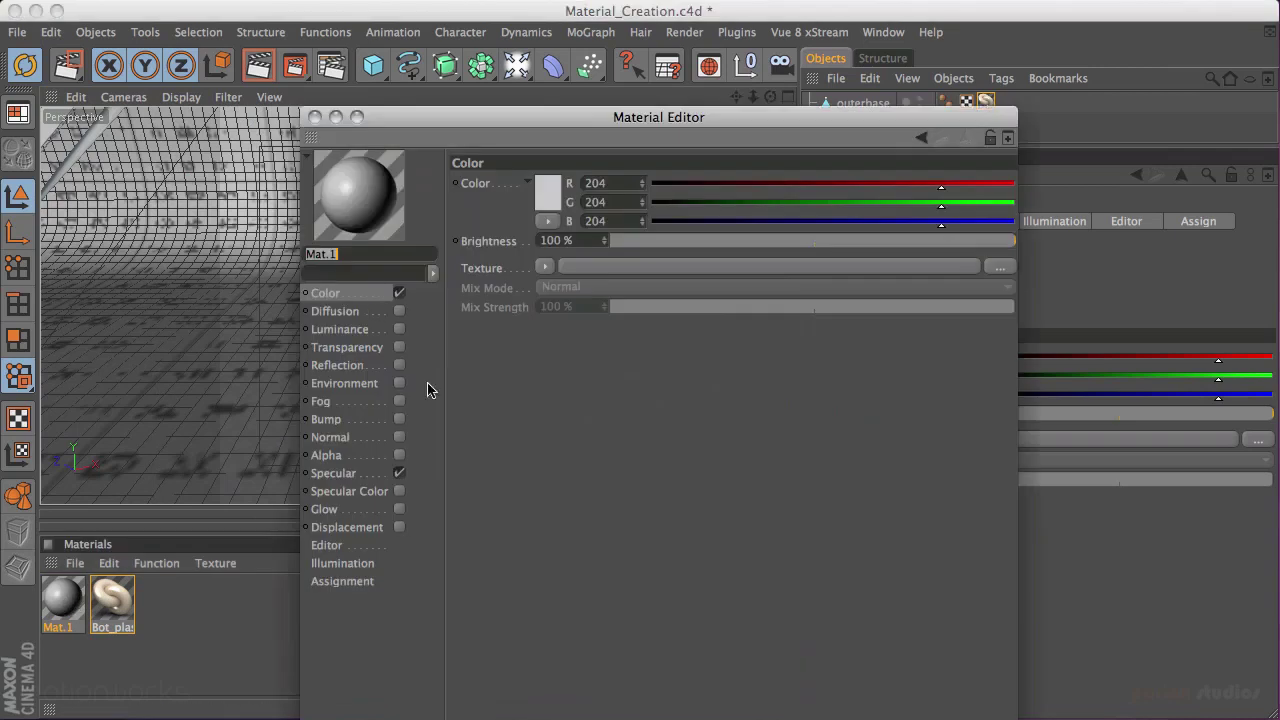
{"action": "left_click", "coordinate": [399, 473]}
{"action": "left_click", "coordinate": [399, 293]}
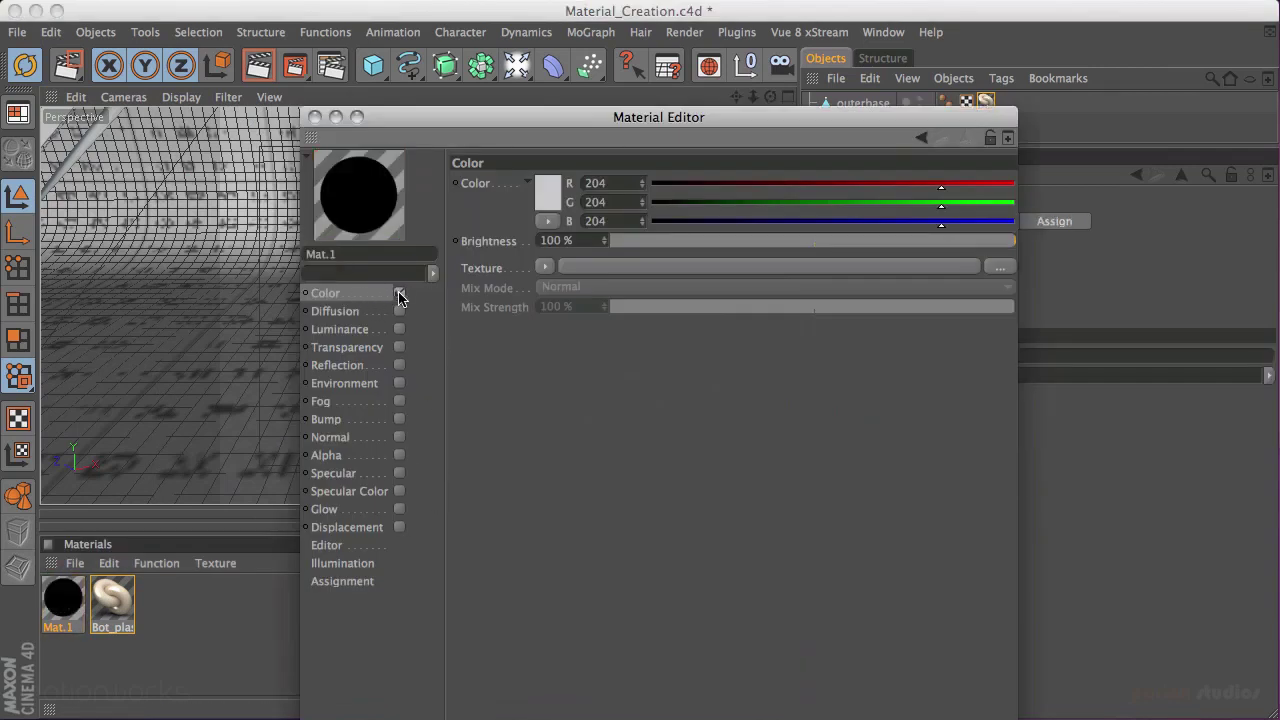
{"action": "left_click", "coordinate": [399, 293]}
{"action": "left_click", "coordinate": [549, 195]}
{"action": "left_click_drag", "start_coordinate": [546, 166], "coordinate": [562, 139]}
{"action": "left_click", "coordinate": [588, 277]}
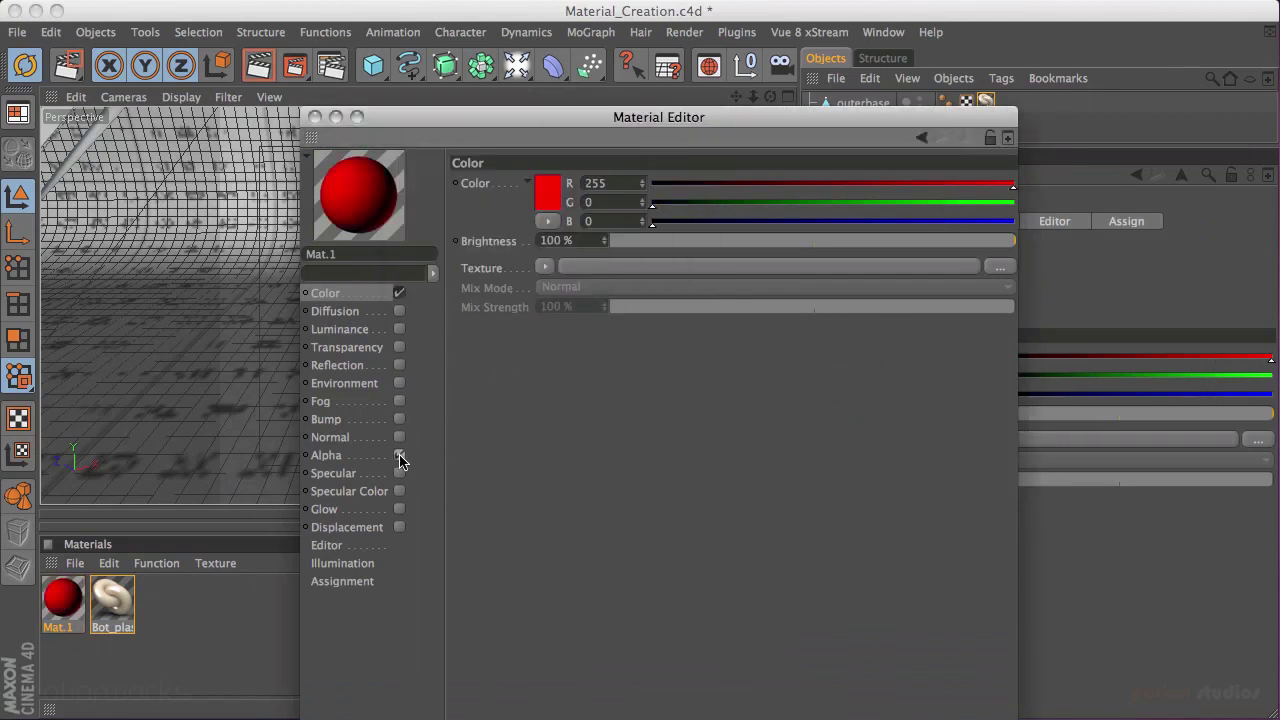
Step: Enable the red material's alpha channel with a Noise texture at 232% global scale and 100% contrast, and close the Material Editor
{"action": "left_click", "coordinate": [399, 456]}
{"action": "left_click", "coordinate": [553, 300]}
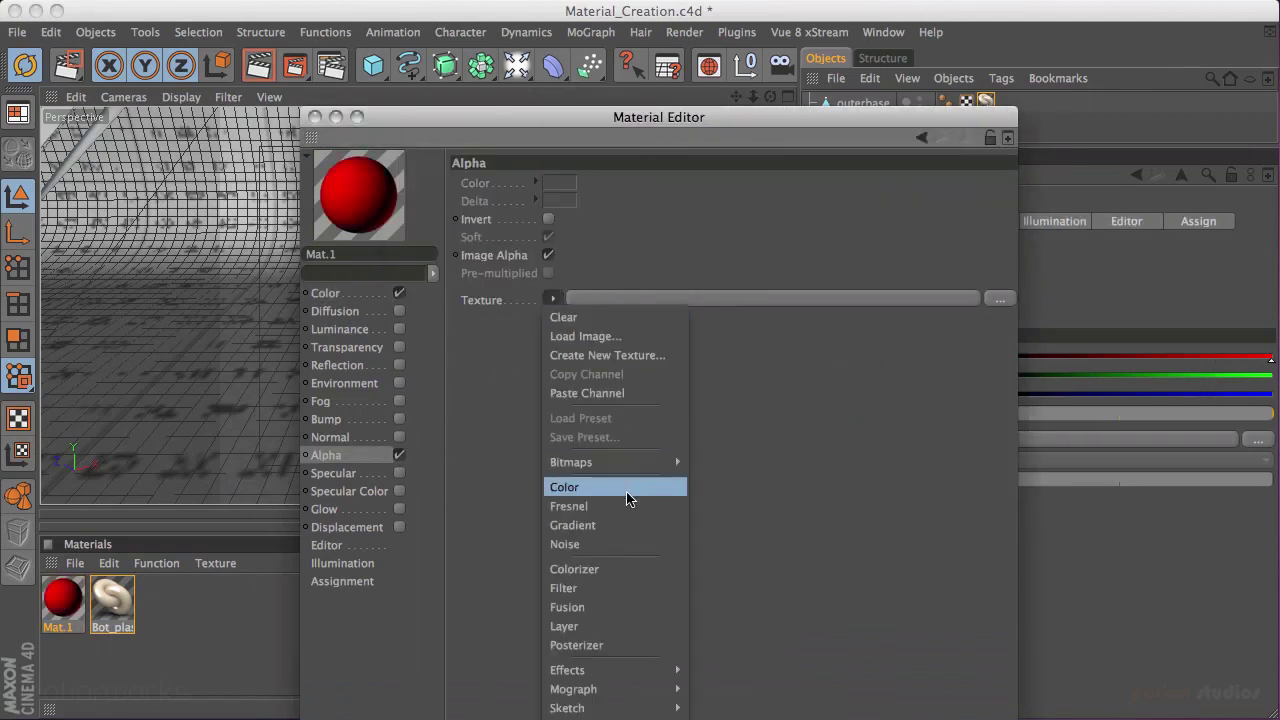
{"action": "left_click", "coordinate": [604, 545]}
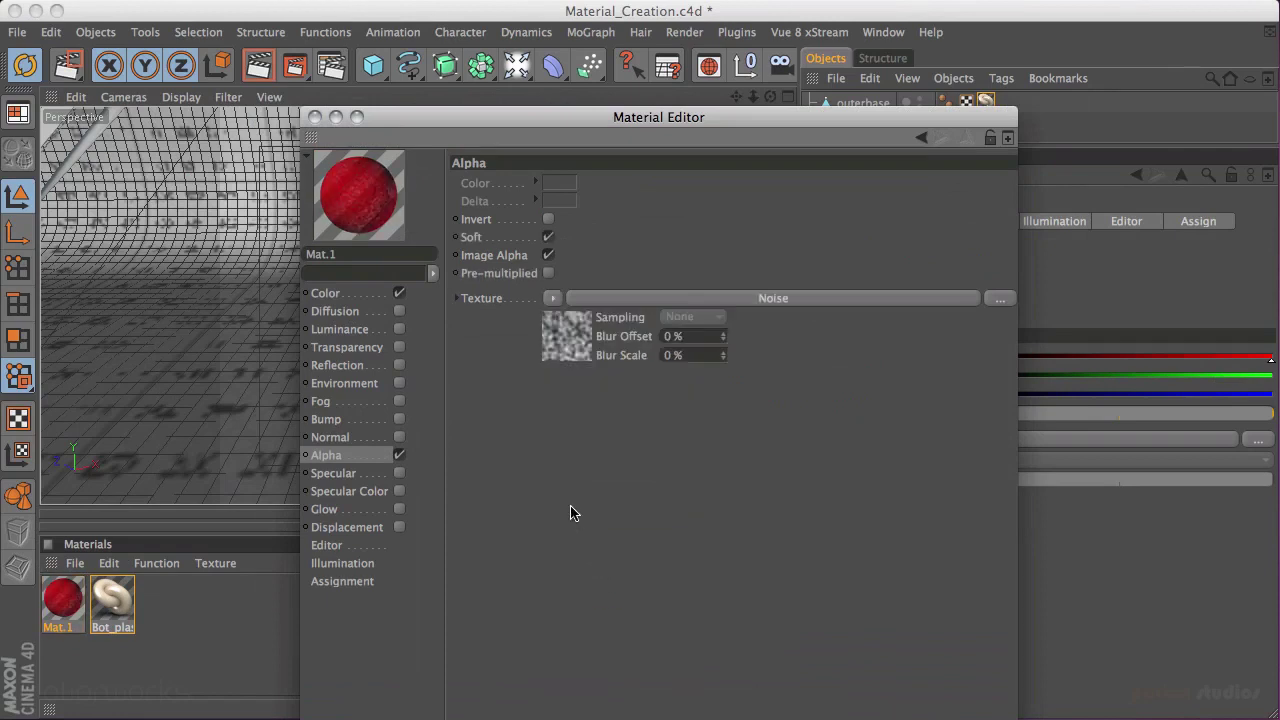
{"action": "left_click", "coordinate": [766, 300]}
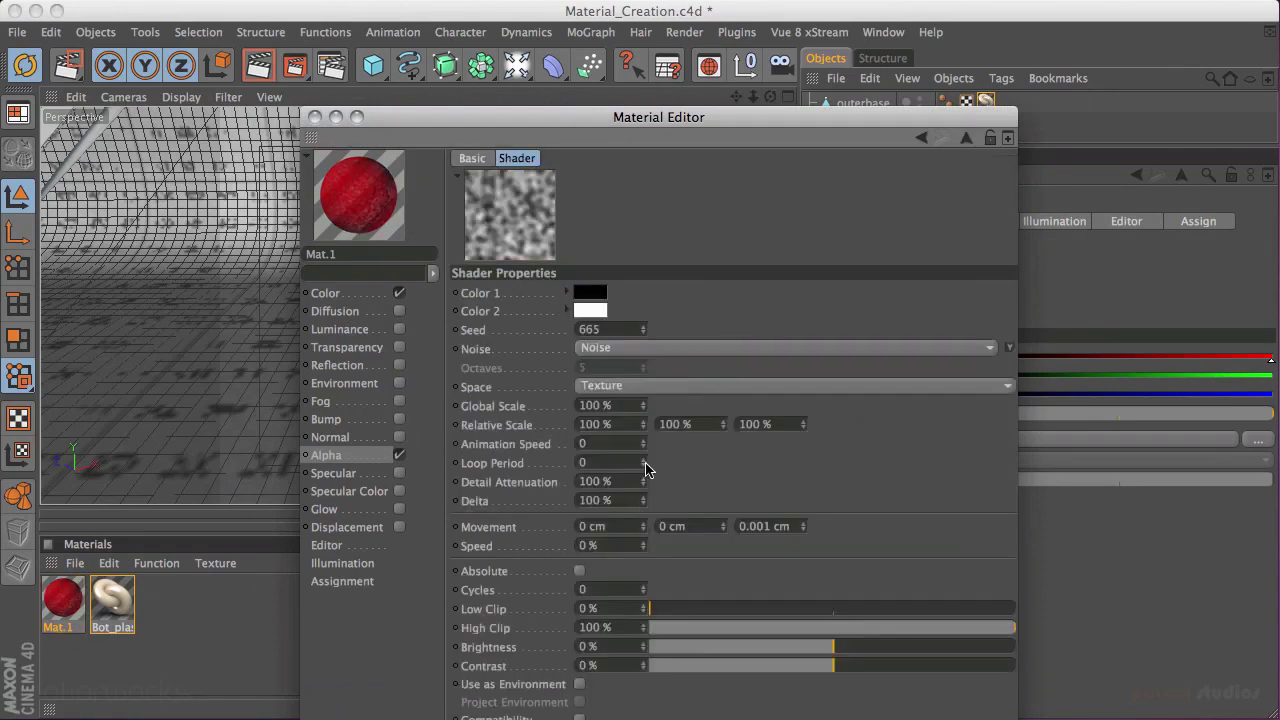
{"action": "left_click_drag", "start_coordinate": [644, 408], "coordinate": [677, 291]}
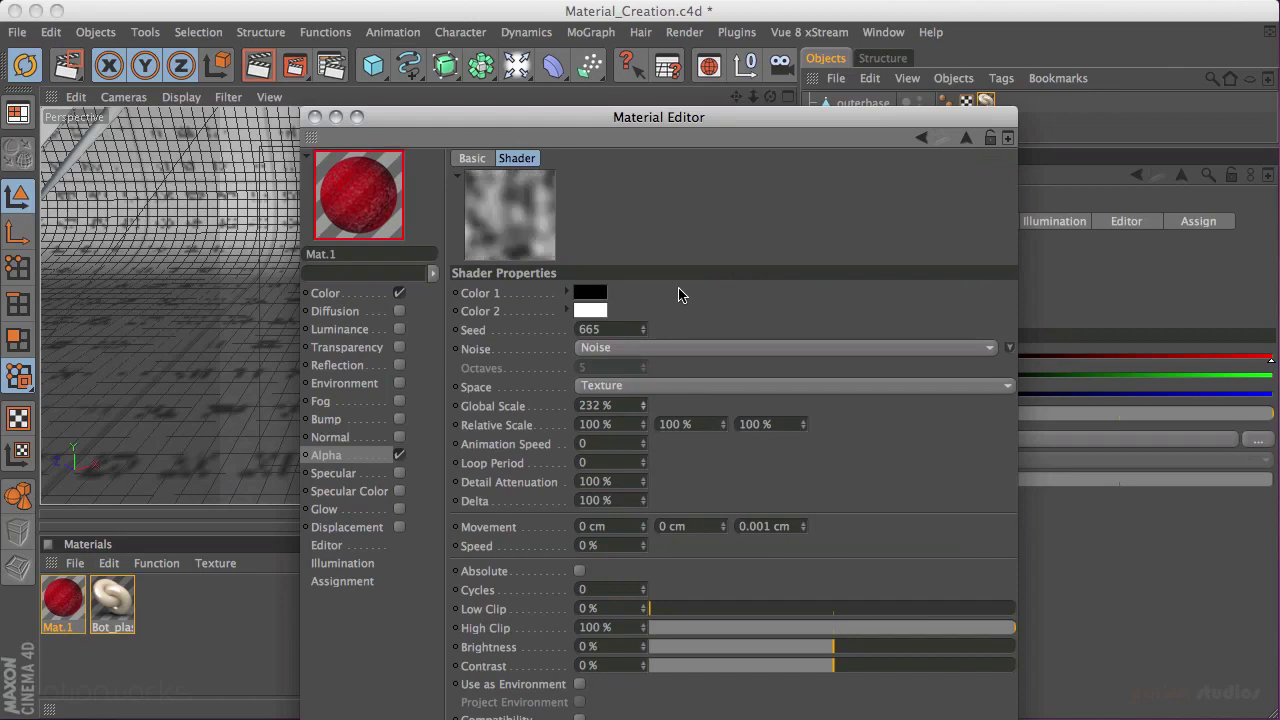
{"action": "left_click_drag", "start_coordinate": [838, 666], "coordinate": [1015, 666]}
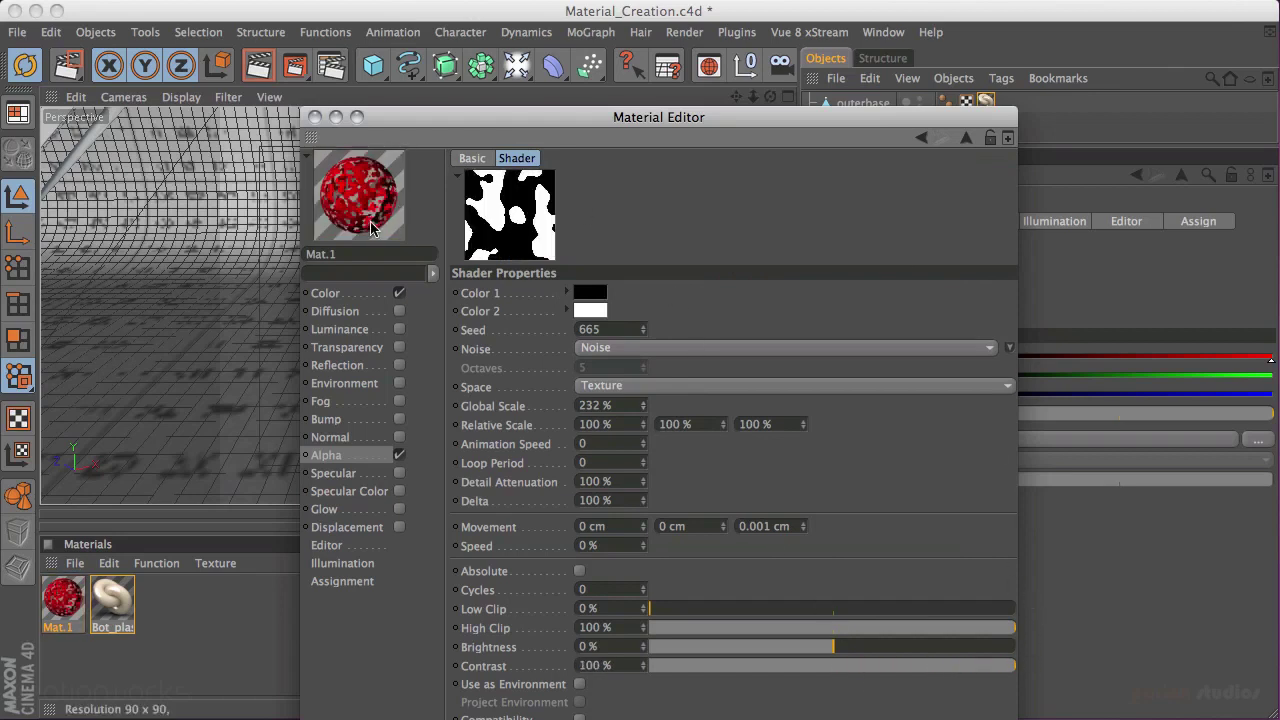
{"action": "left_click", "coordinate": [314, 118]}
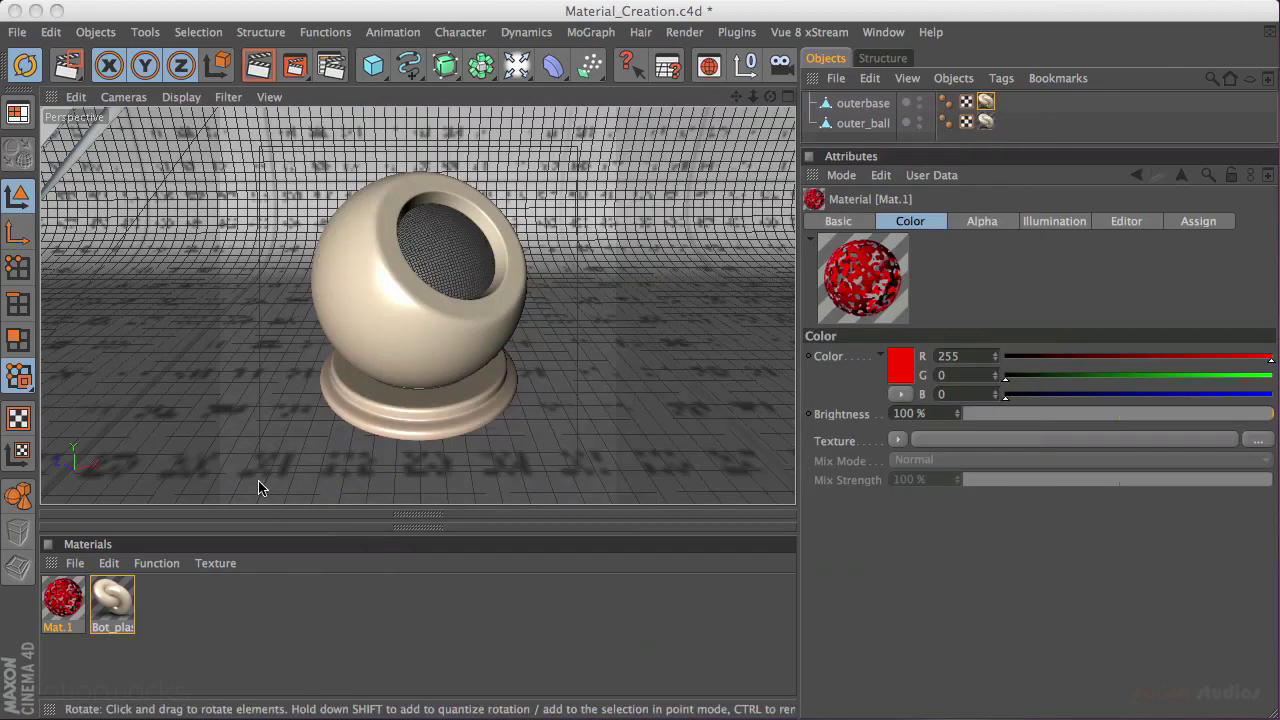
Step: Apply the red noise material to the outer_ball object on top of its plastic shell material
{"action": "left_click", "coordinate": [62, 606]}
{"action": "left_click_drag", "start_coordinate": [62, 606], "coordinate": [851, 126]}
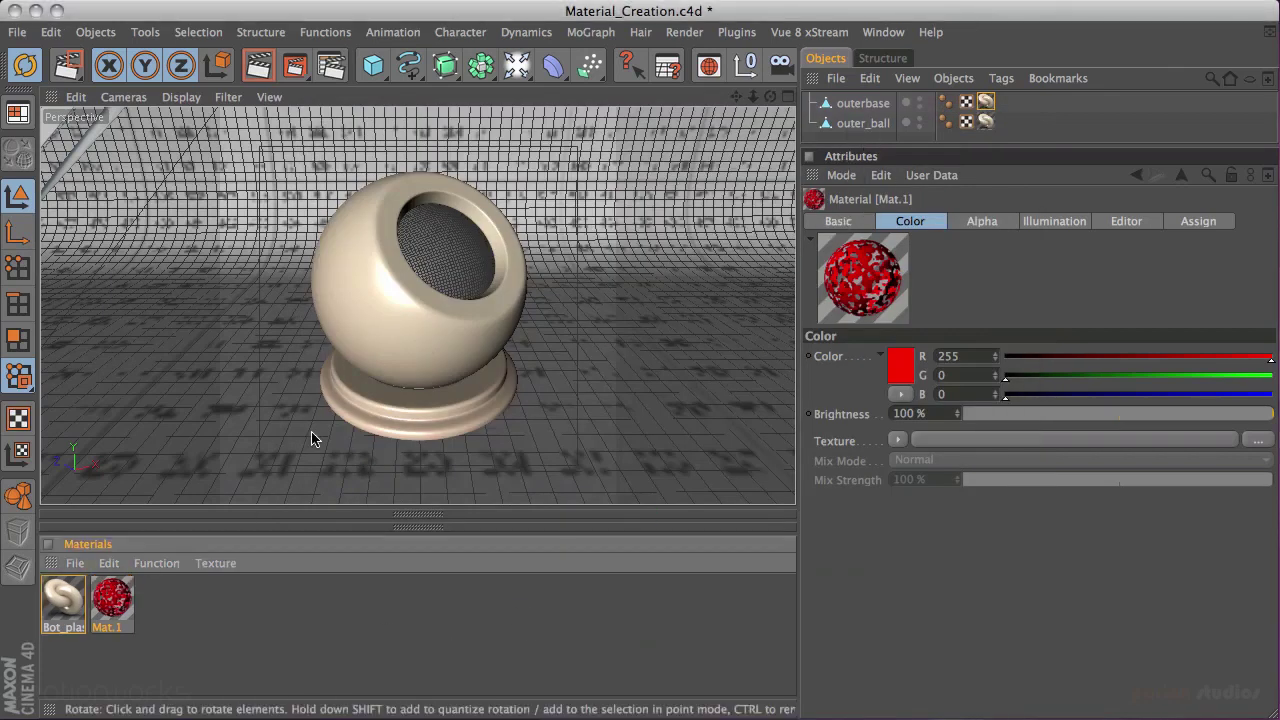
{"action": "left_click", "coordinate": [181, 98]}
{"action": "left_click", "coordinate": [210, 605]}
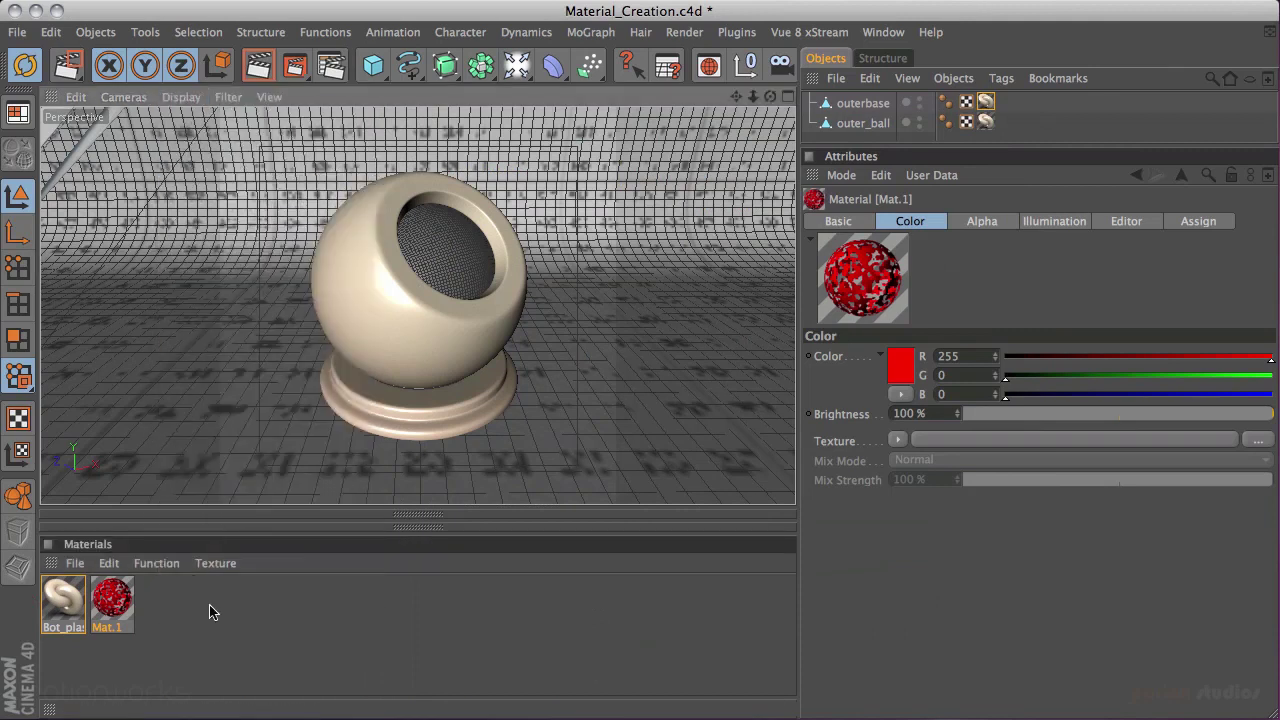
{"action": "left_click_drag", "start_coordinate": [116, 604], "coordinate": [877, 125]}
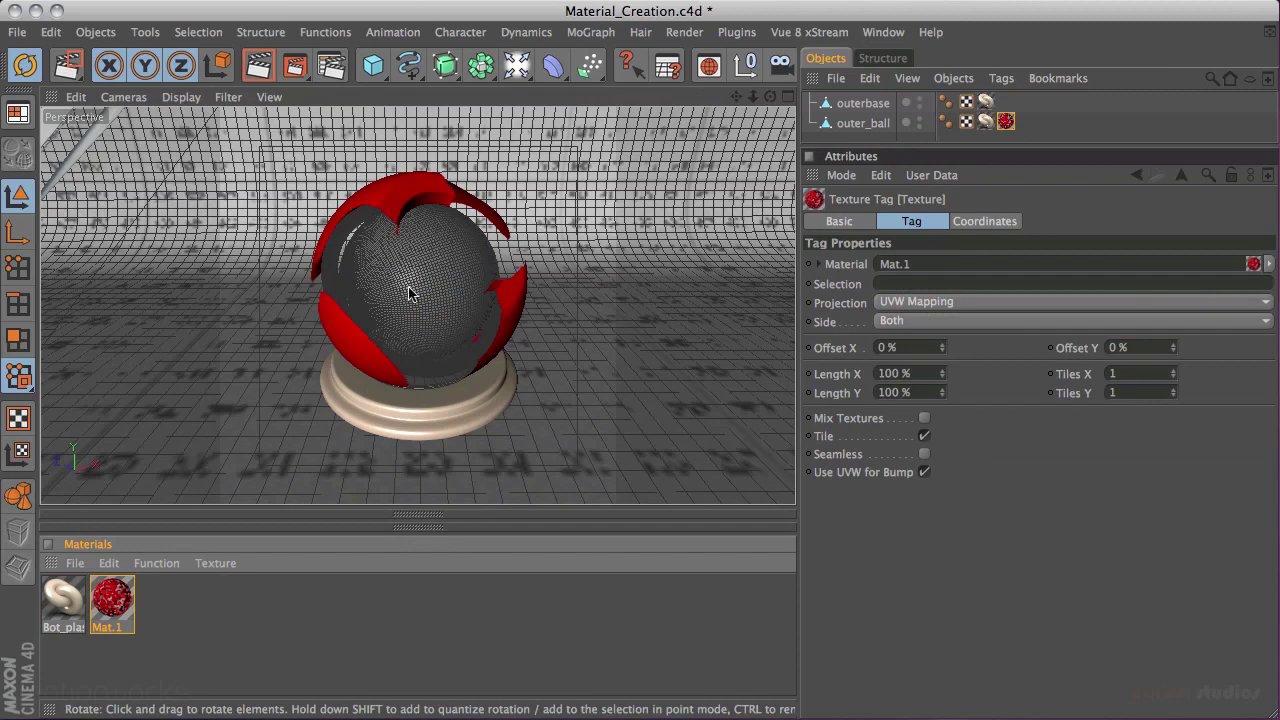
Step: Turn on the display of stacked materials in the perspective viewport
{"action": "left_click", "coordinate": [182, 98]}
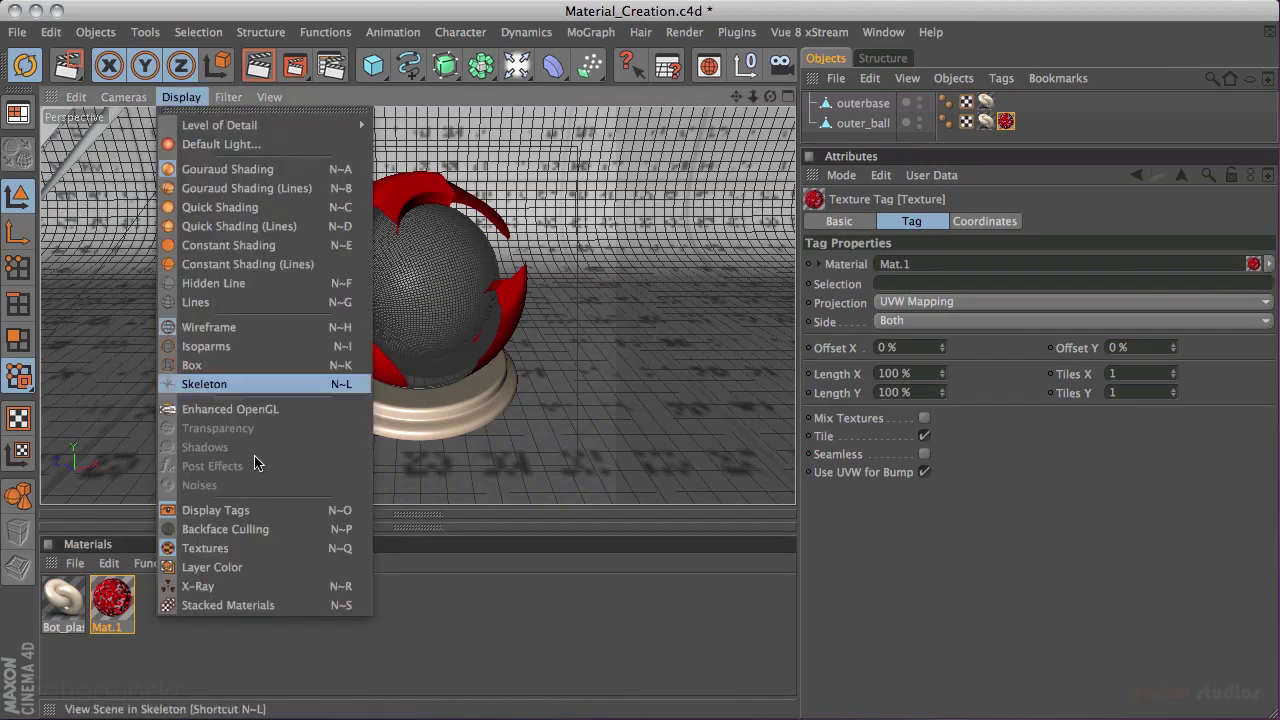
{"action": "left_click", "coordinate": [229, 606]}
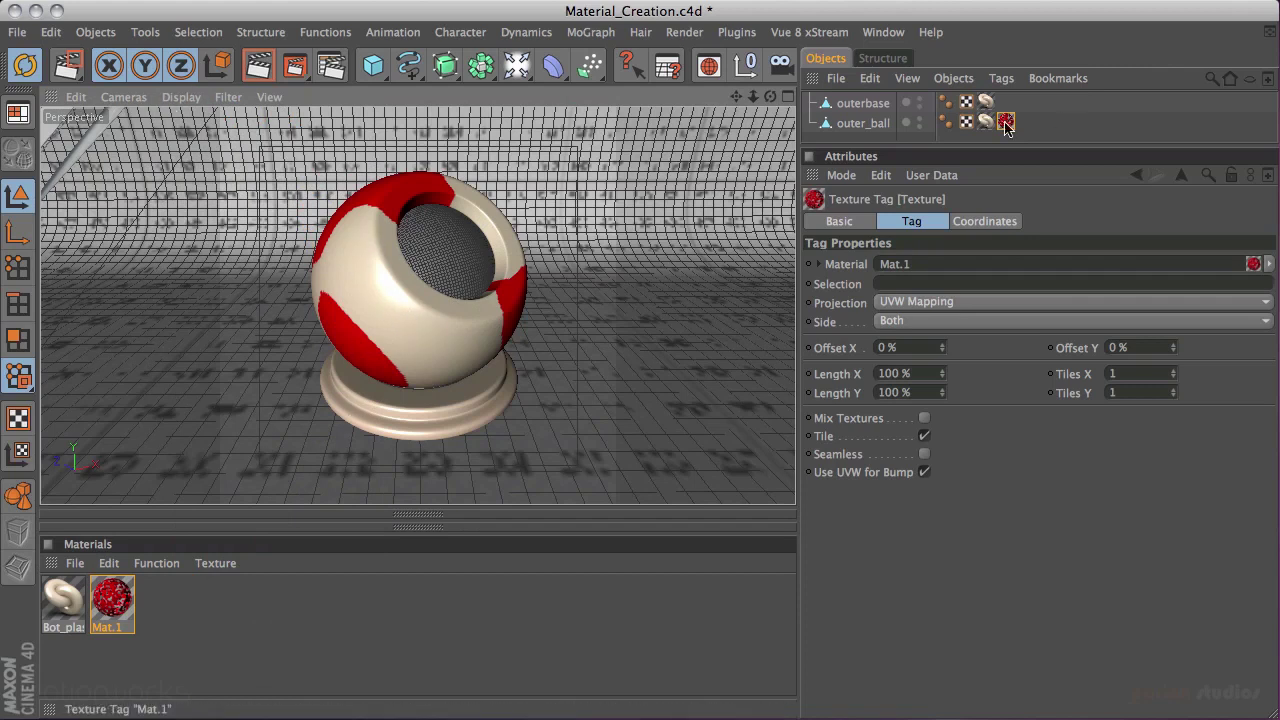
Step: Delete the red material's texture tag from outer_ball and remove the red material from the scene
{"action": "key", "text": "Delete"}
{"action": "left_click", "coordinate": [115, 600]}
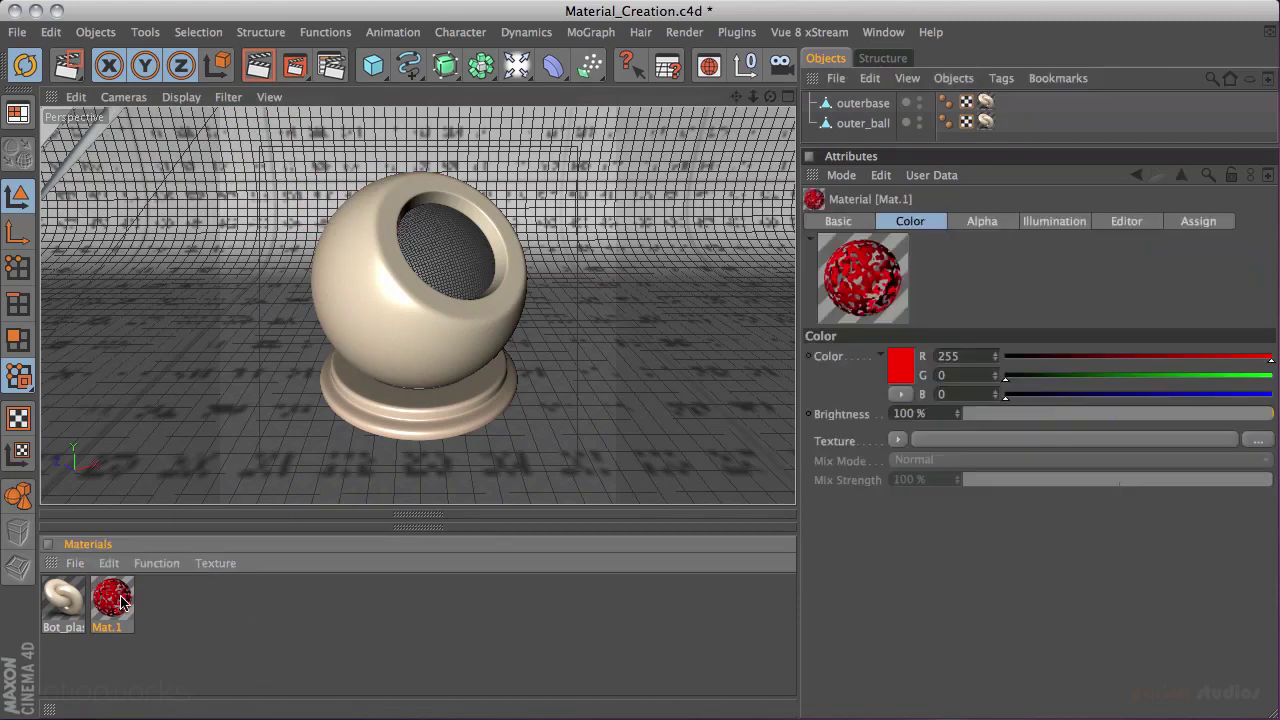
{"action": "key", "text": "Delete"}
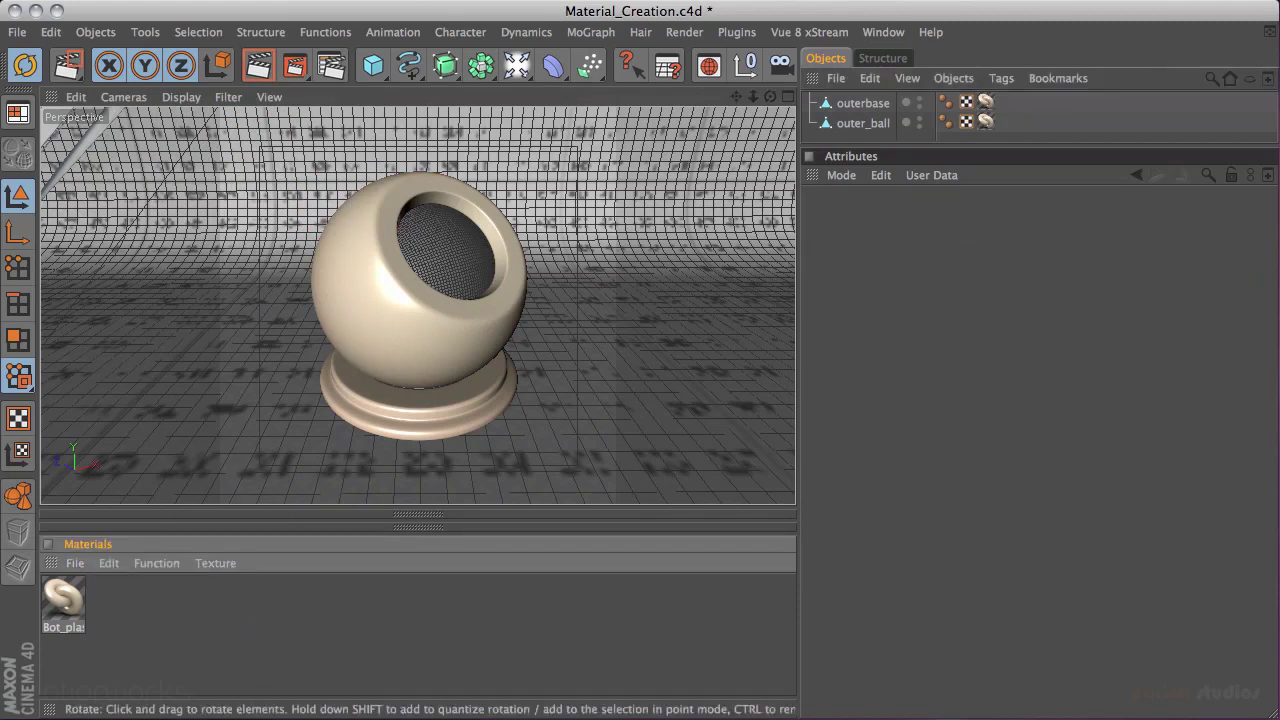
Step: Open the Content Browser and navigate through the favorites to the Materials folder inside MILG8
{"action": "key", "text": "shift+F8"}
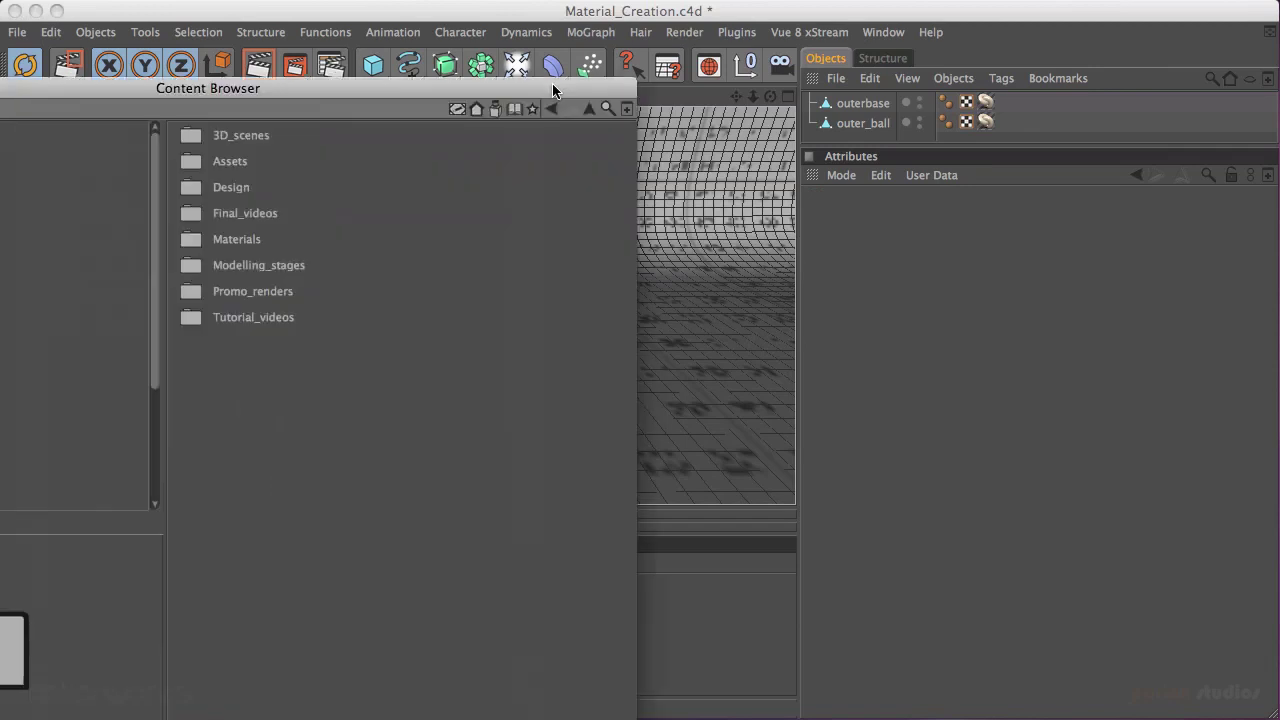
{"action": "left_click_drag", "start_coordinate": [763, 49], "coordinate": [725, 33]}
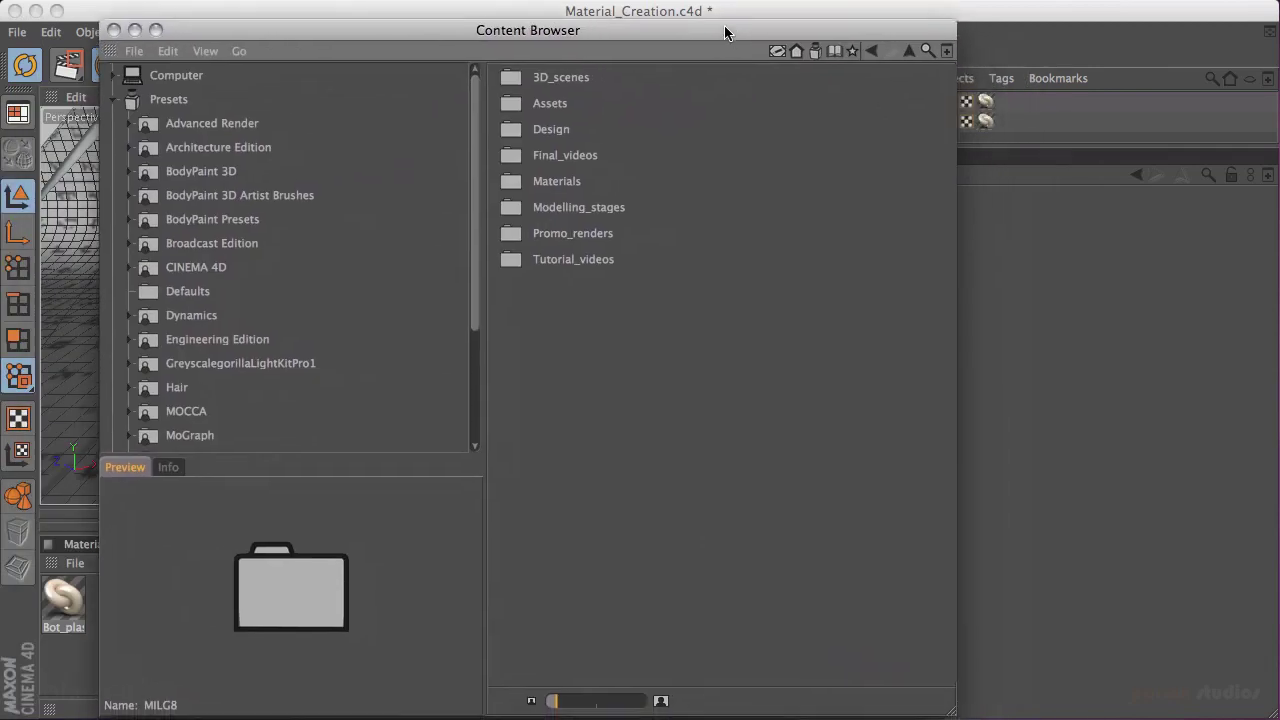
{"action": "left_click", "coordinate": [853, 50]}
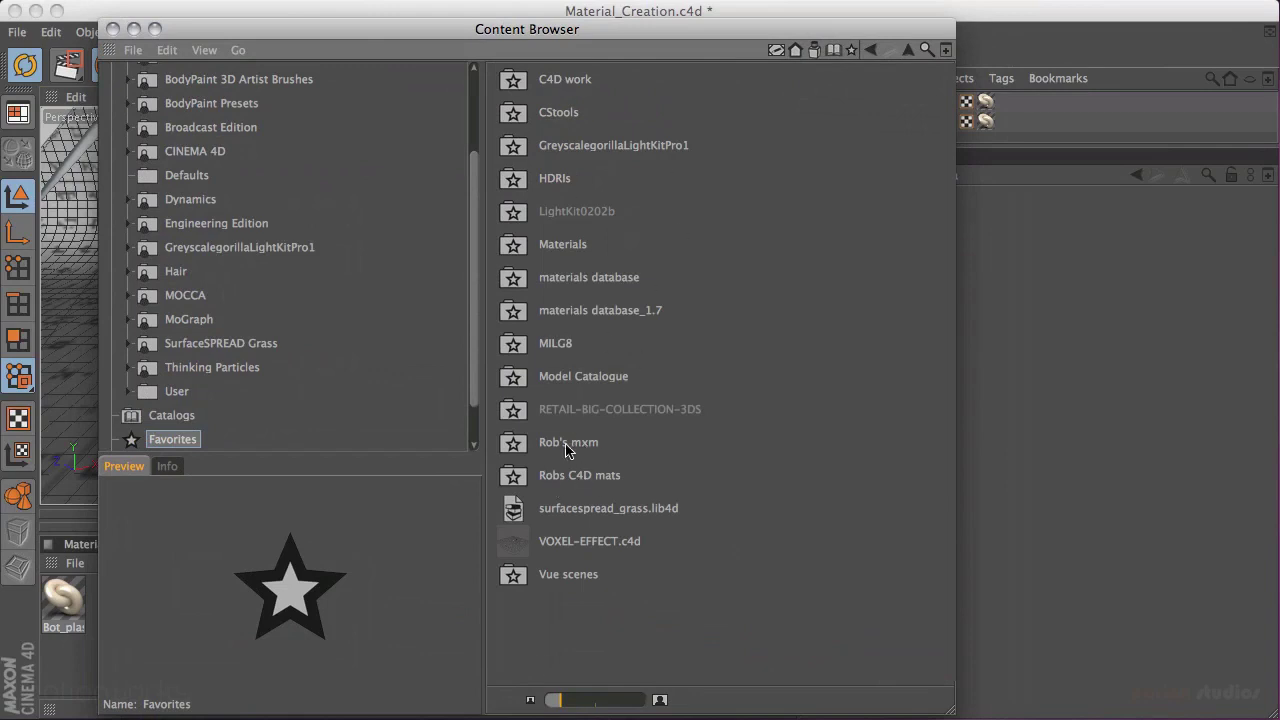
{"action": "double_click", "coordinate": [517, 352]}
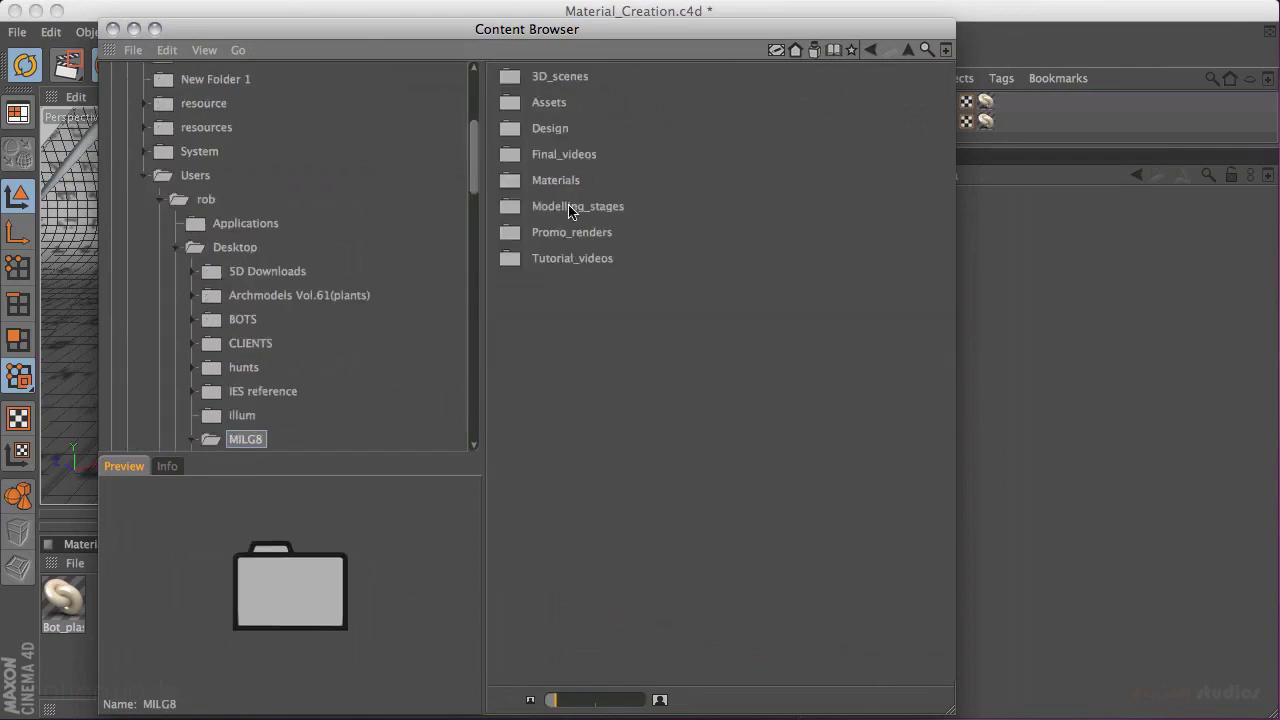
{"action": "double_click", "coordinate": [550, 181]}
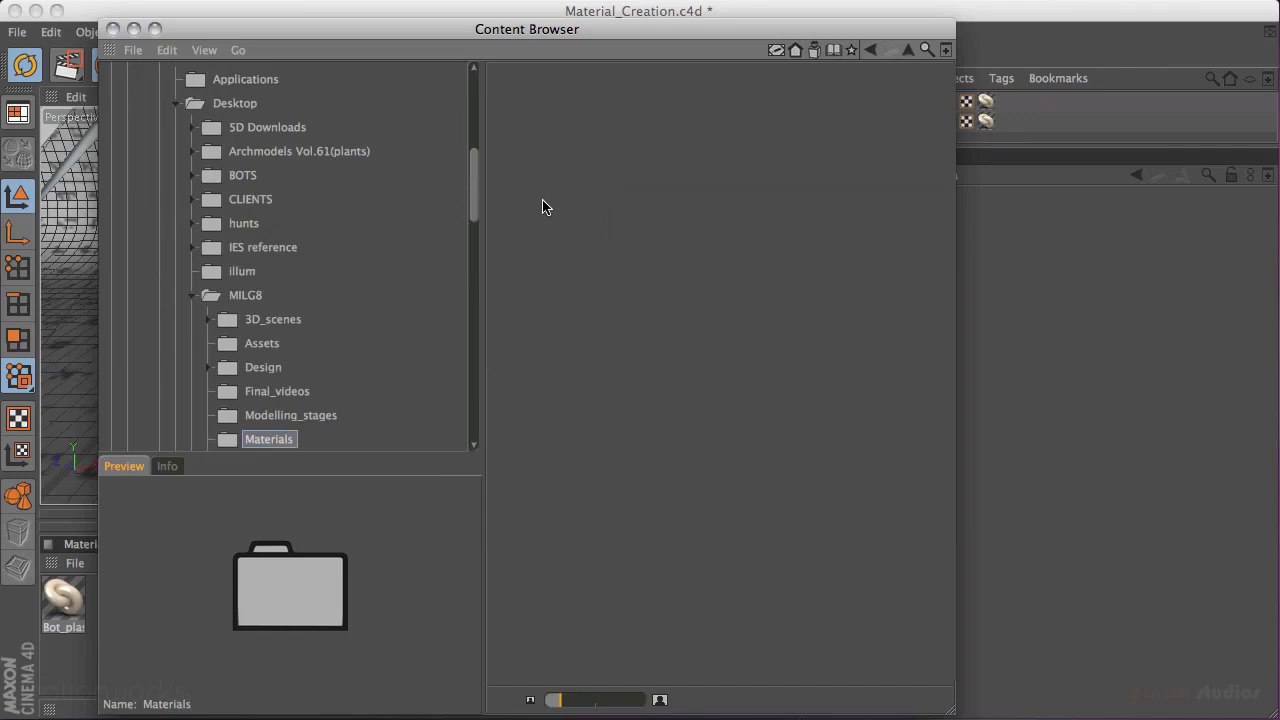
Step: Leave the Materials folder and reopen it through the MILG8 favorite to refresh its contents
{"action": "left_click_drag", "start_coordinate": [614, 30], "coordinate": [582, 35]}
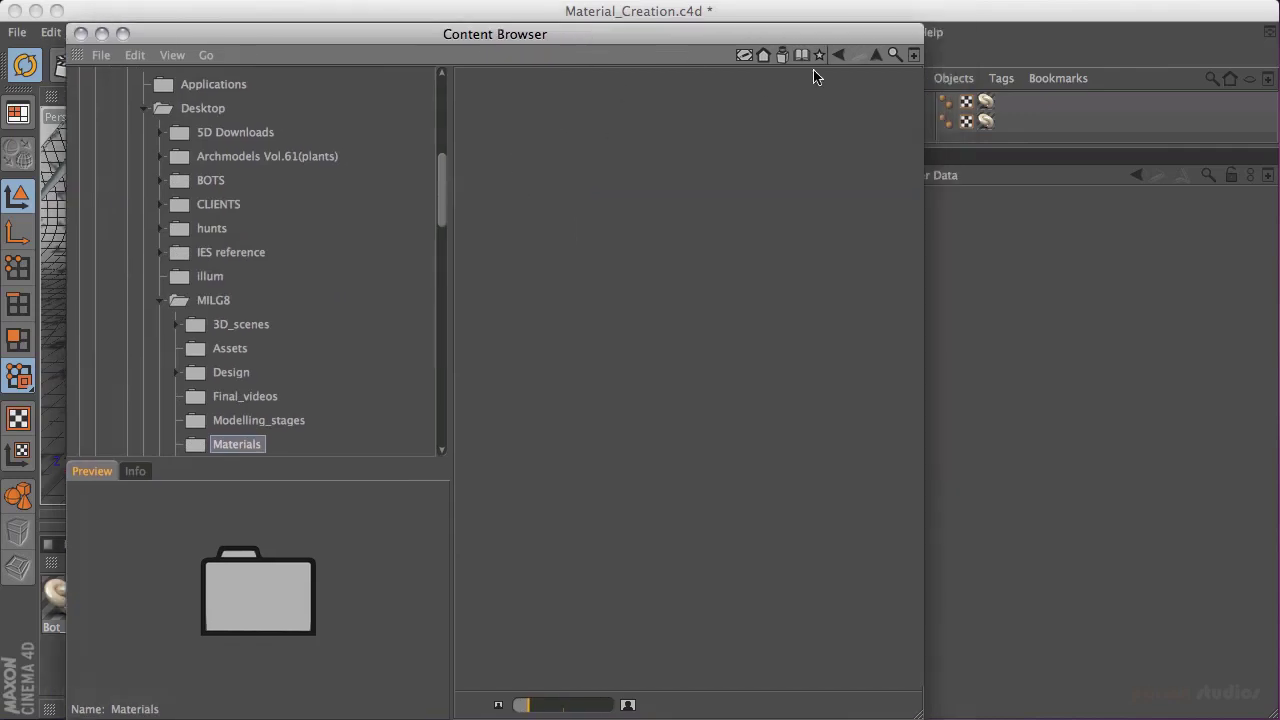
{"action": "left_click", "coordinate": [819, 55]}
{"action": "left_click", "coordinate": [172, 180]}
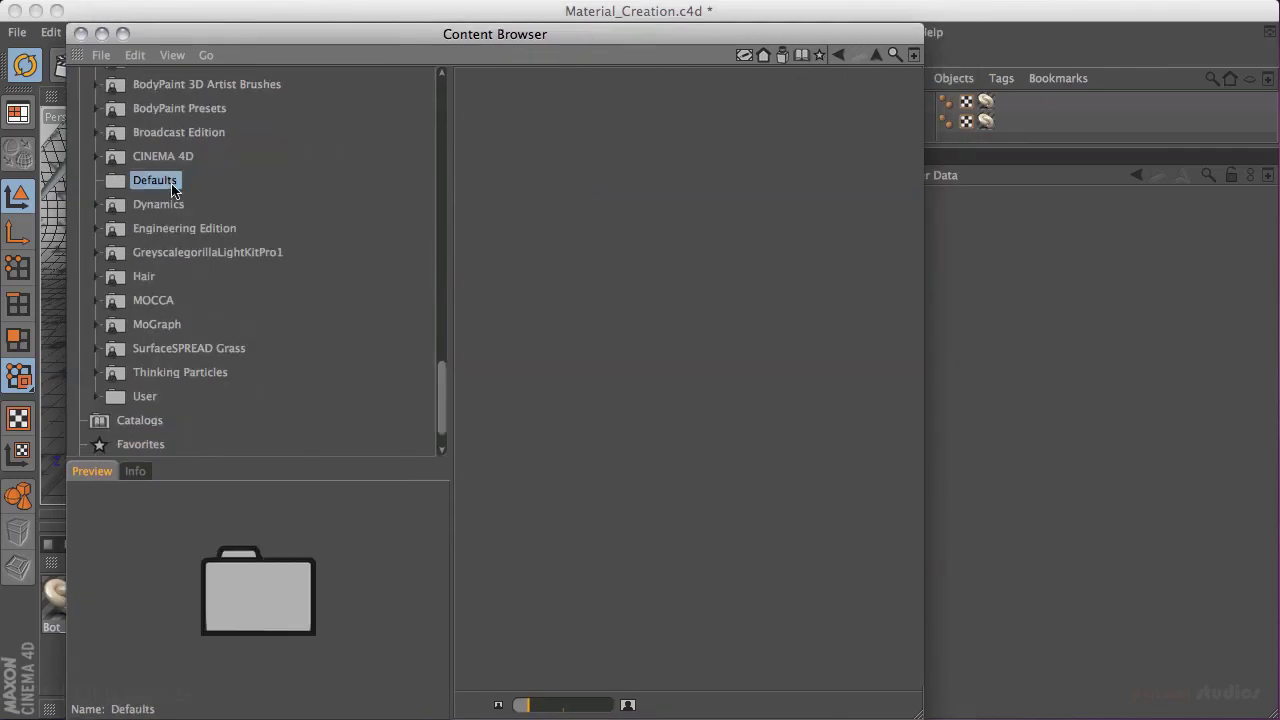
{"action": "left_click", "coordinate": [819, 55]}
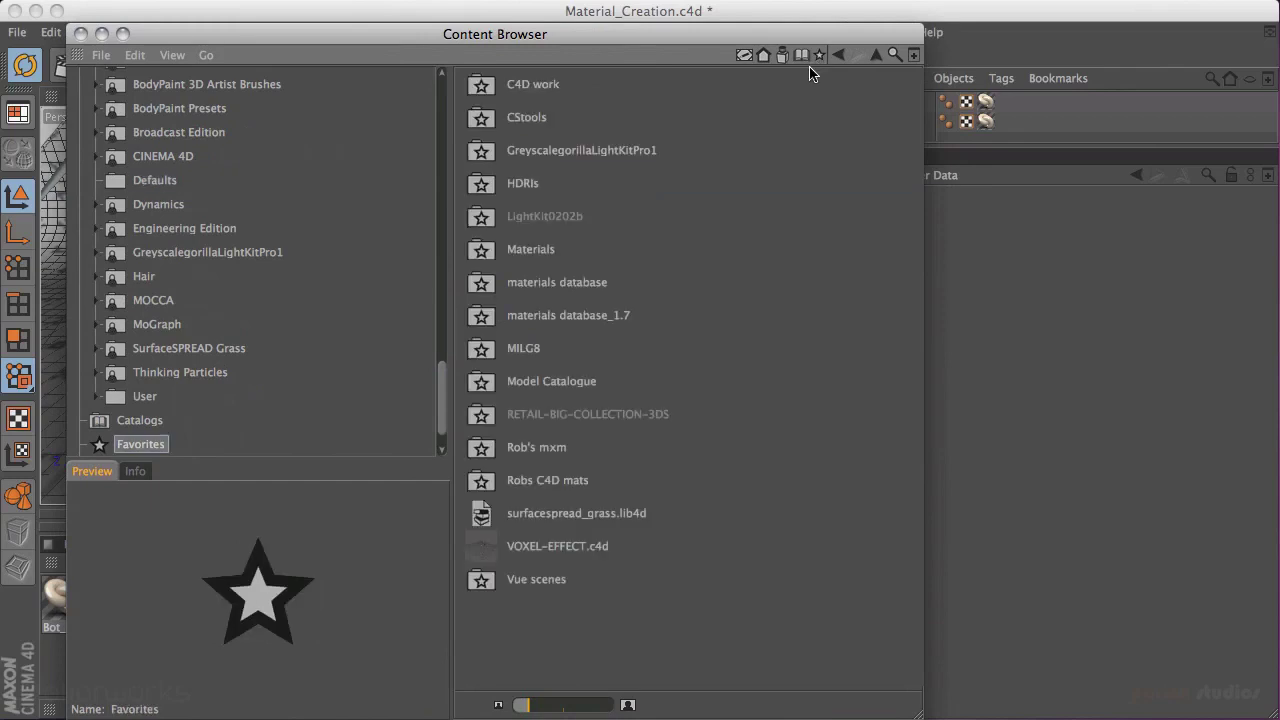
{"action": "double_click", "coordinate": [524, 339]}
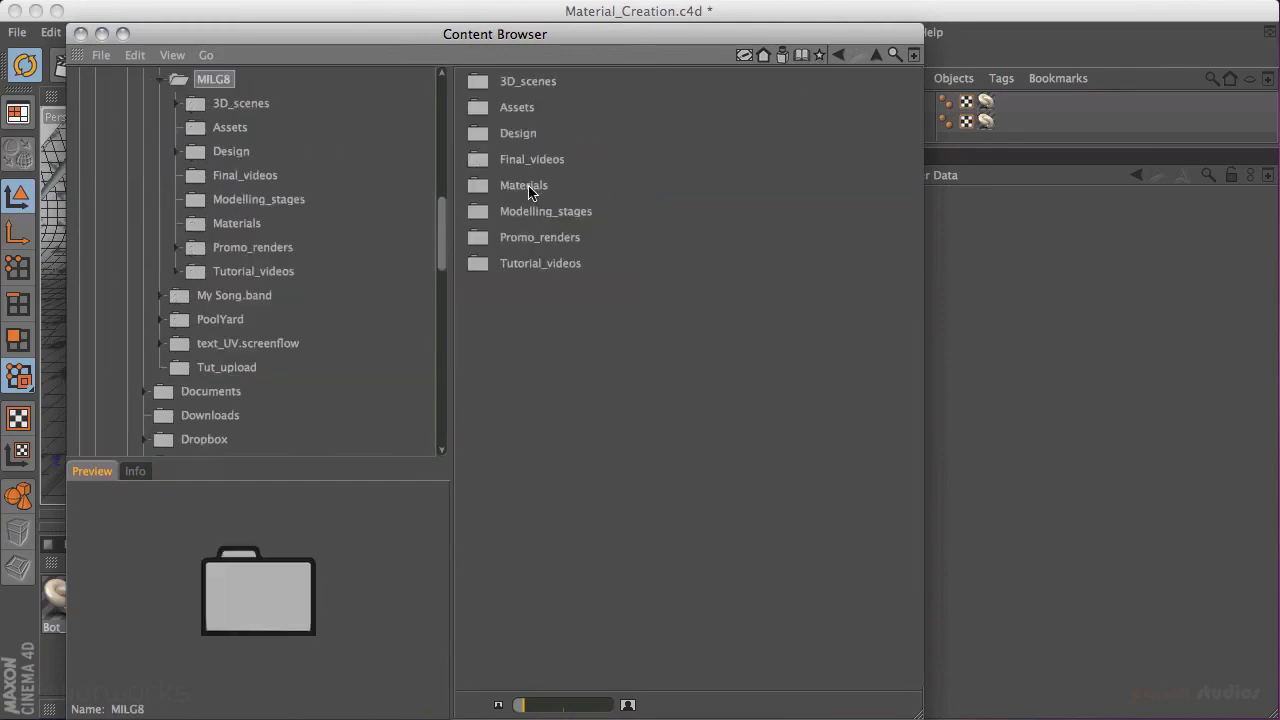
{"action": "left_click", "coordinate": [535, 188]}
{"action": "double_click", "coordinate": [484, 190]}
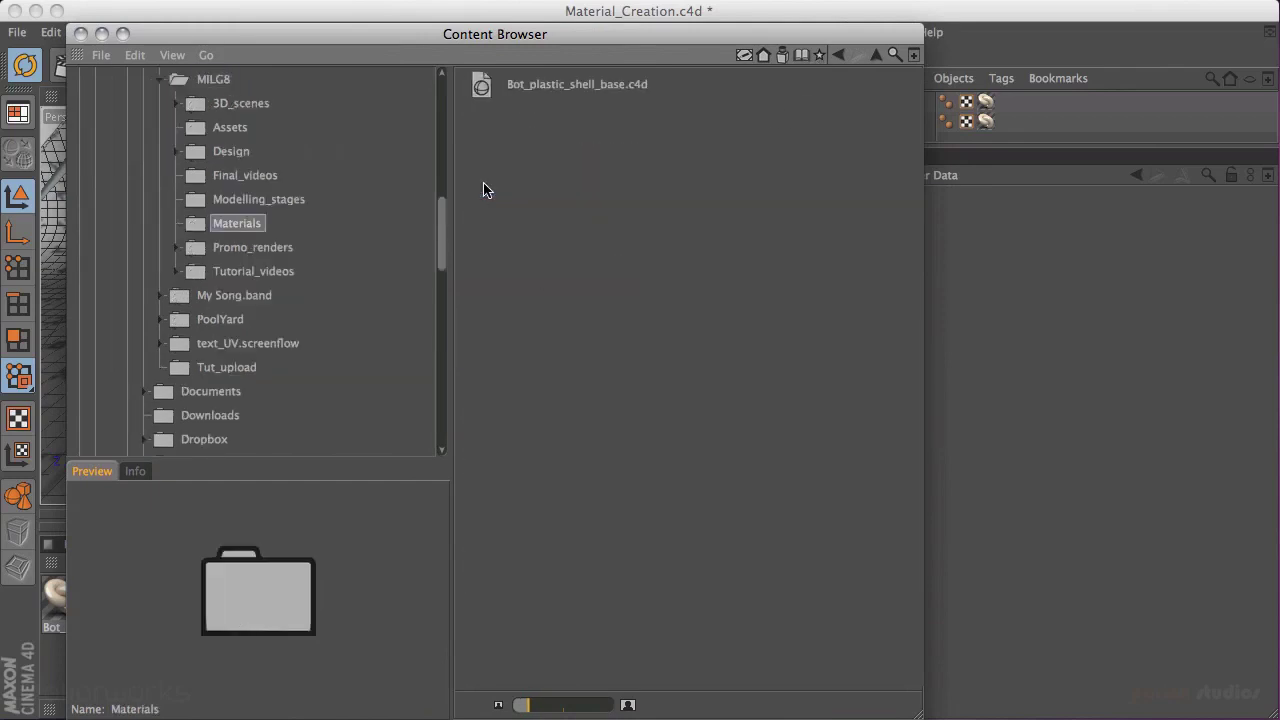
Step: Select Bot_plastic_shell_base.c4d, move the Content Browser clear of the viewport and check the file's available commands without running any
{"action": "left_click", "coordinate": [562, 88]}
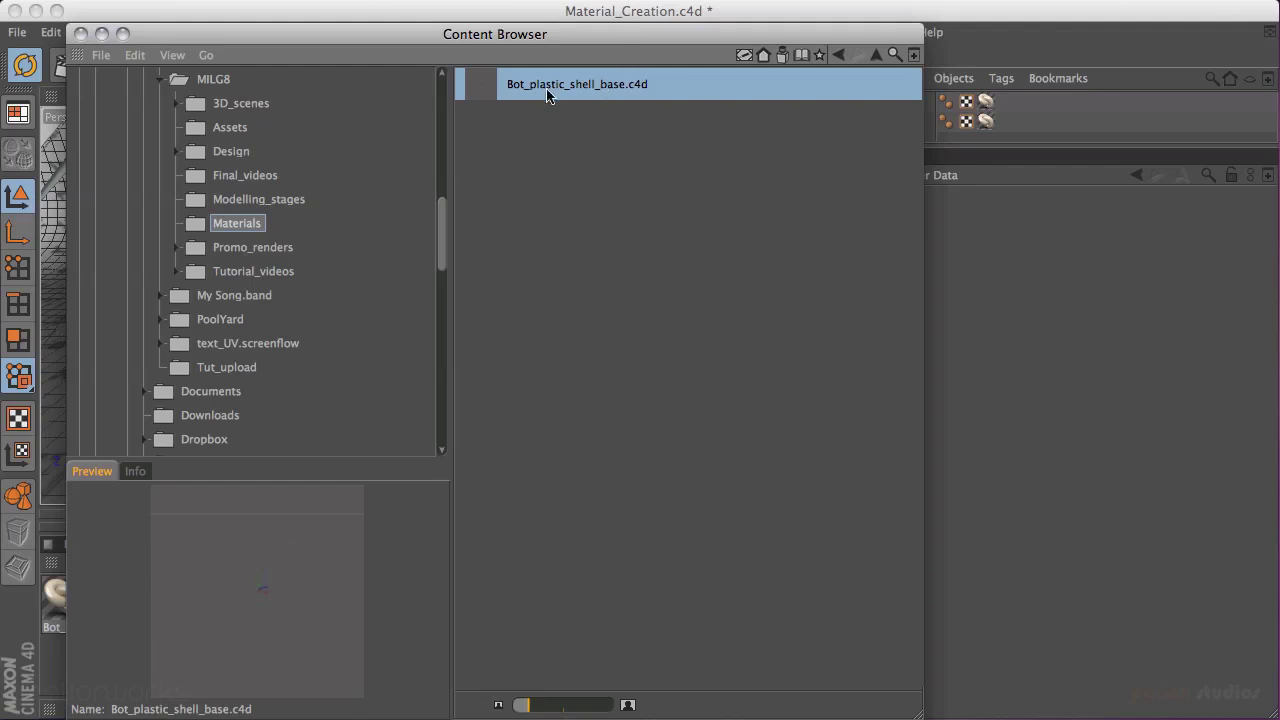
{"action": "left_click_drag", "start_coordinate": [600, 42], "coordinate": [1279, 62]}
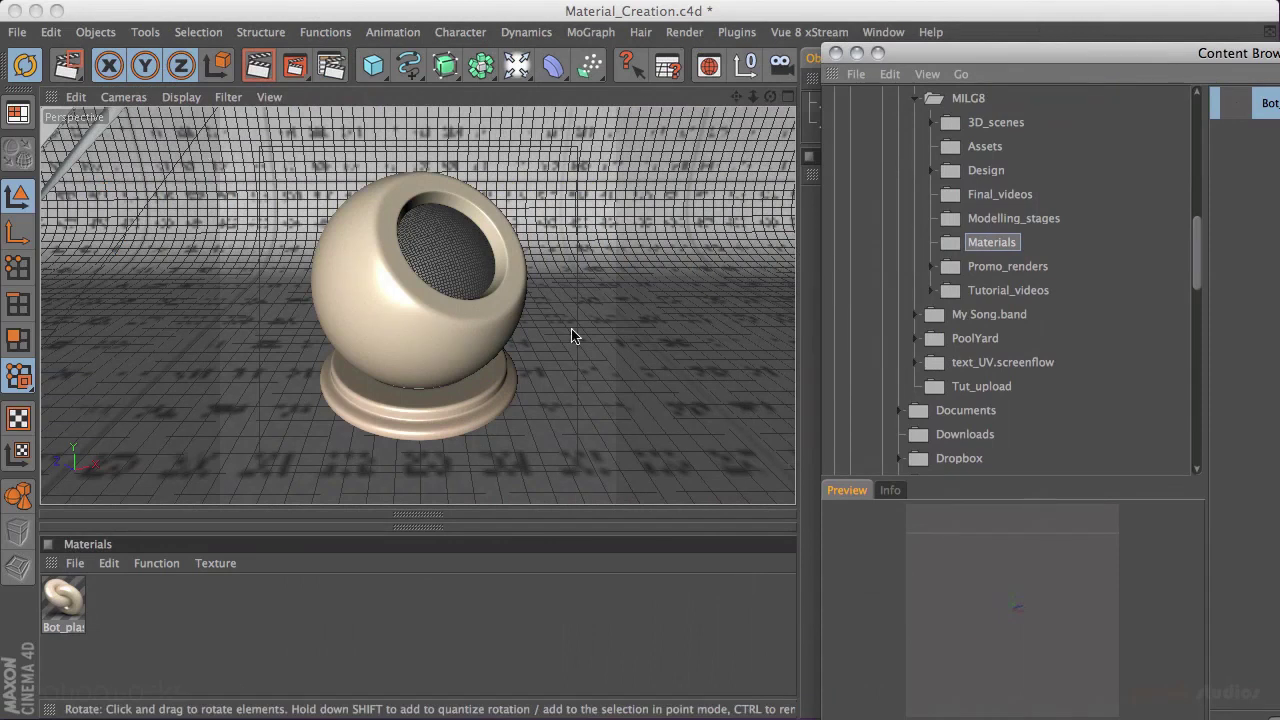
{"action": "right_click", "coordinate": [1248, 106]}
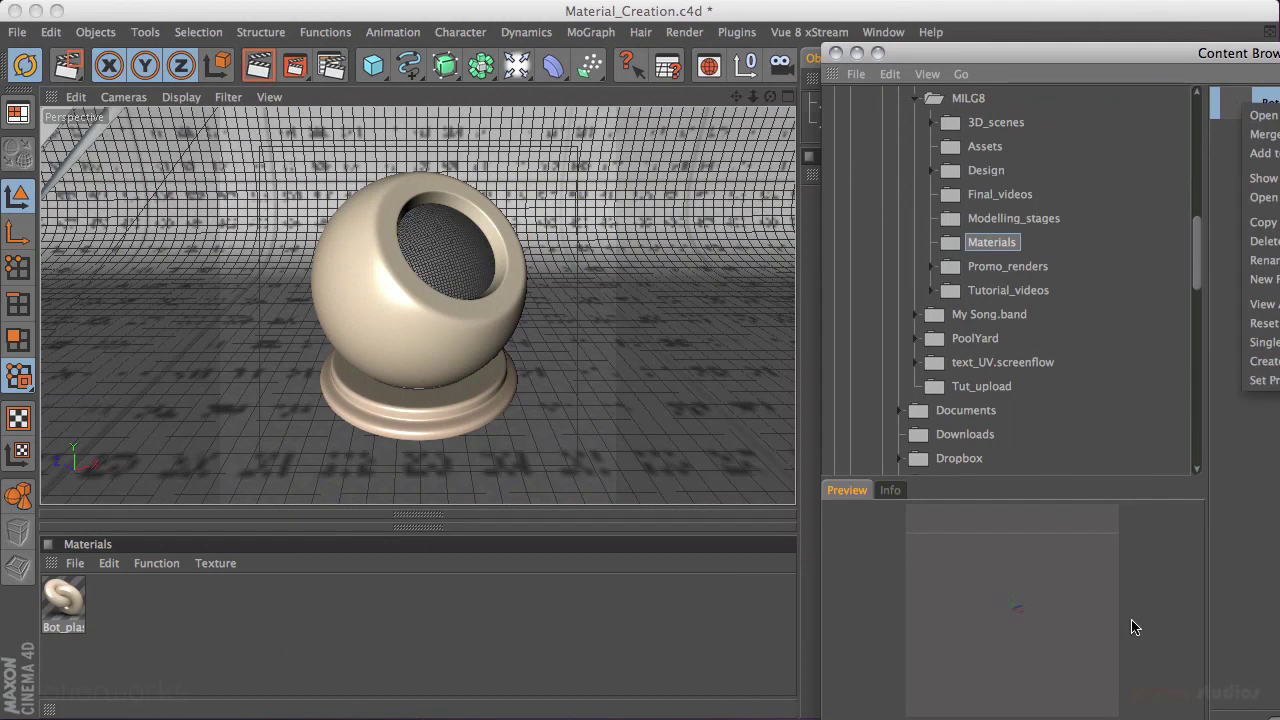
{"action": "left_click", "coordinate": [1276, 484]}
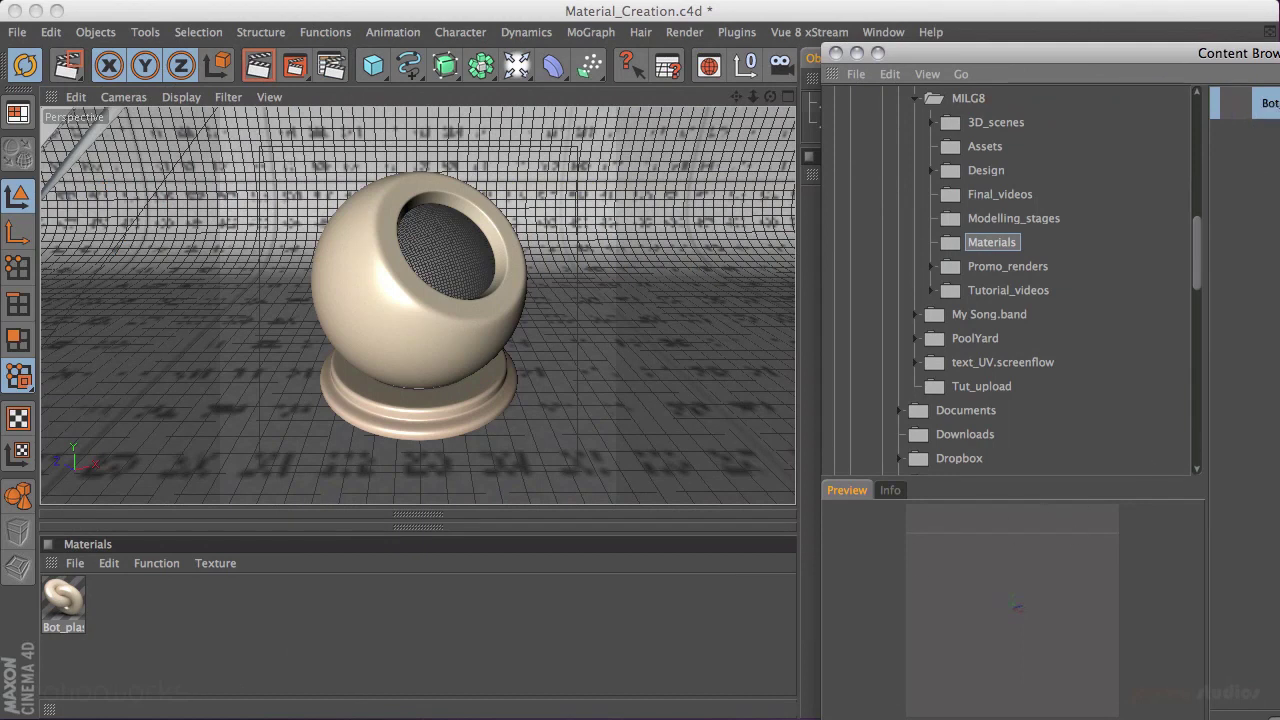
Step: Close the Content Browser and save the Material_Creation.c4d scene
{"action": "left_click_drag", "start_coordinate": [1250, 52], "coordinate": [533, 11]}
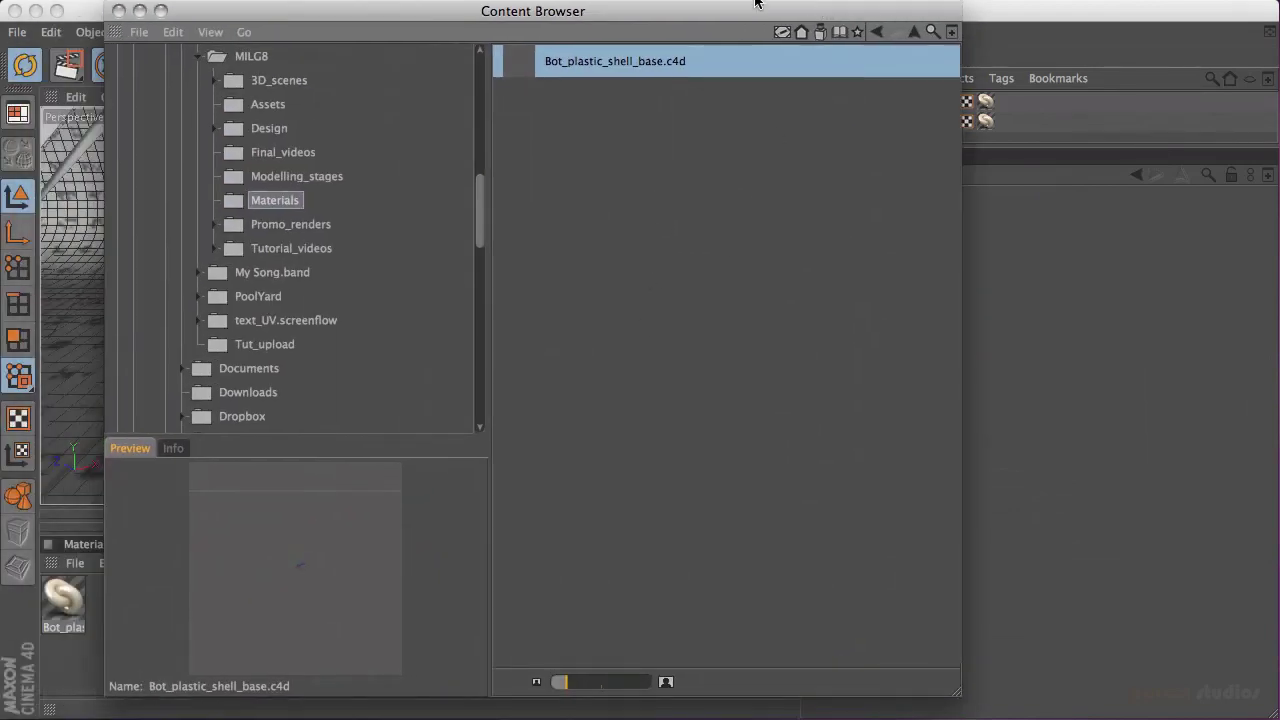
{"action": "key", "text": "shift+F8"}
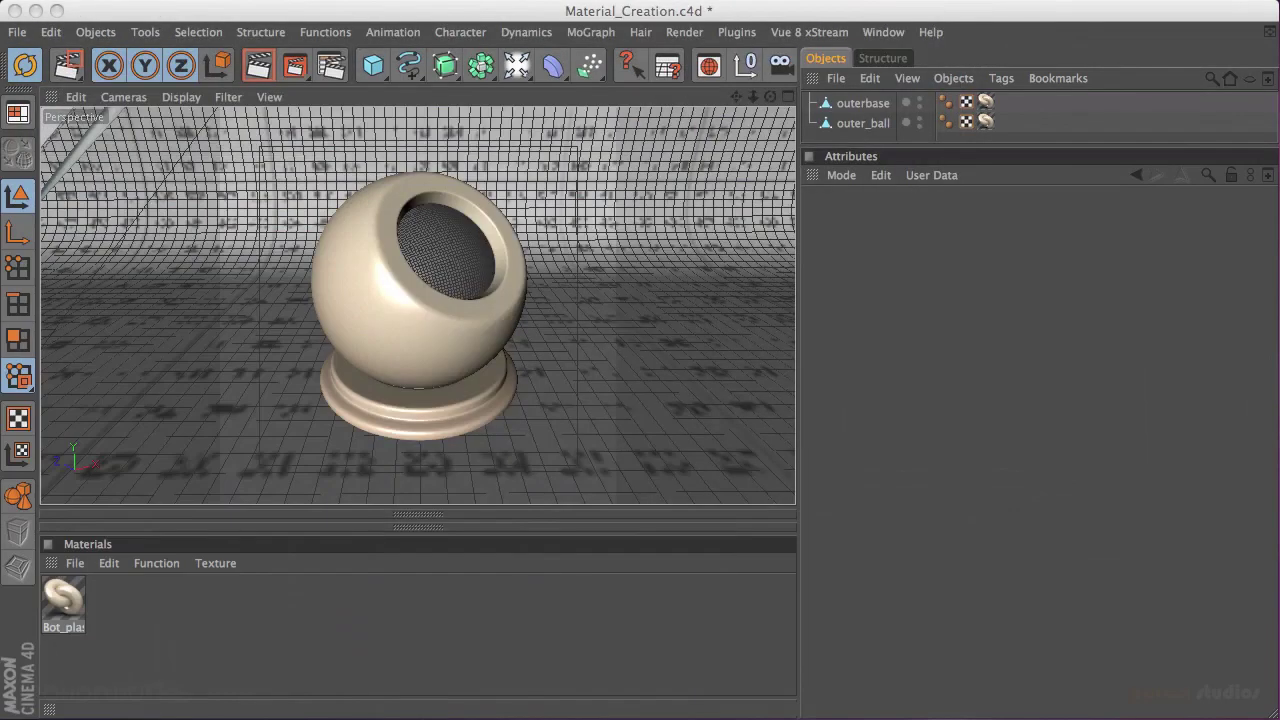
{"action": "left_click", "coordinate": [171, 615]}
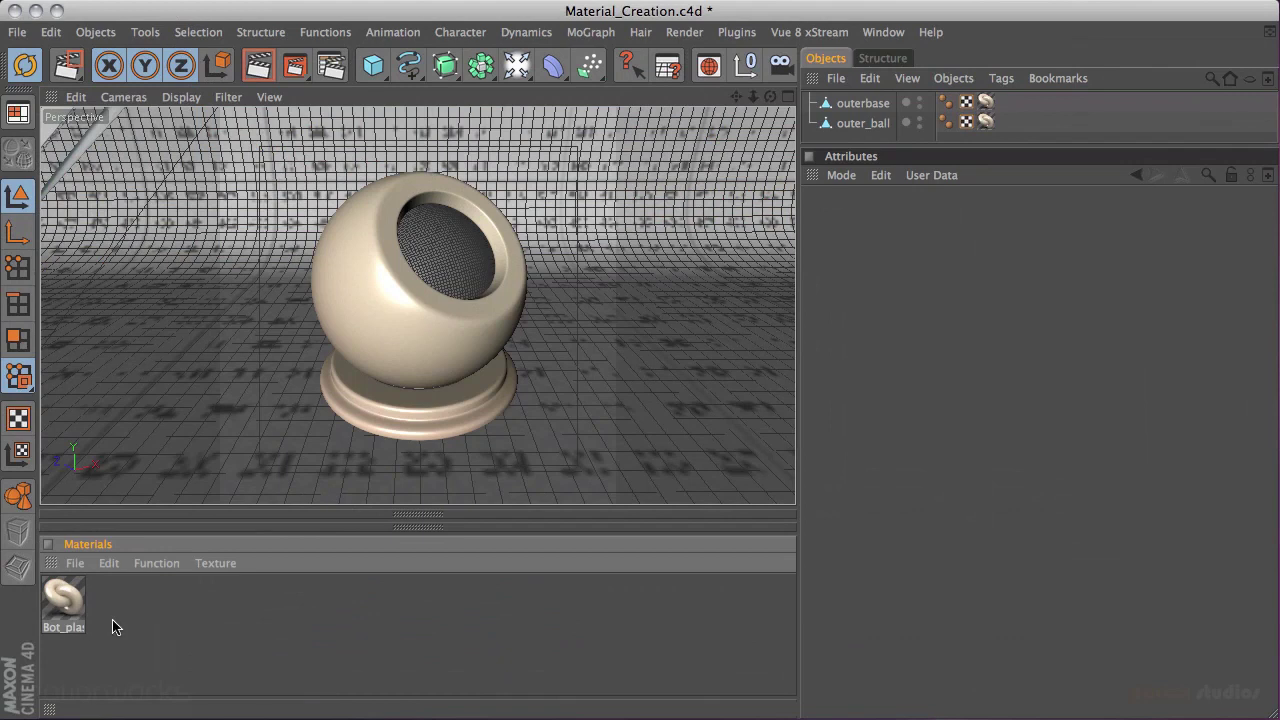
{"action": "key", "text": "super+s"}
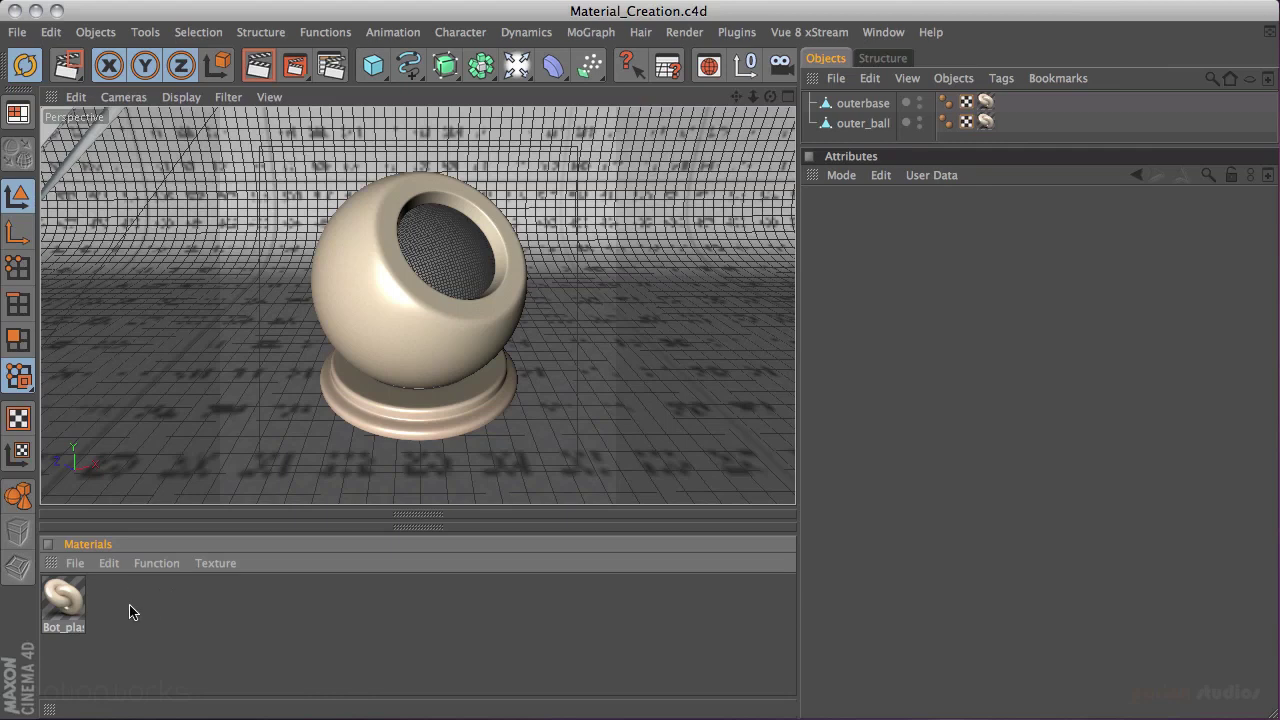
Step: Create a new material and open it in the Material Editor
{"action": "double_click", "coordinate": [130, 611]}
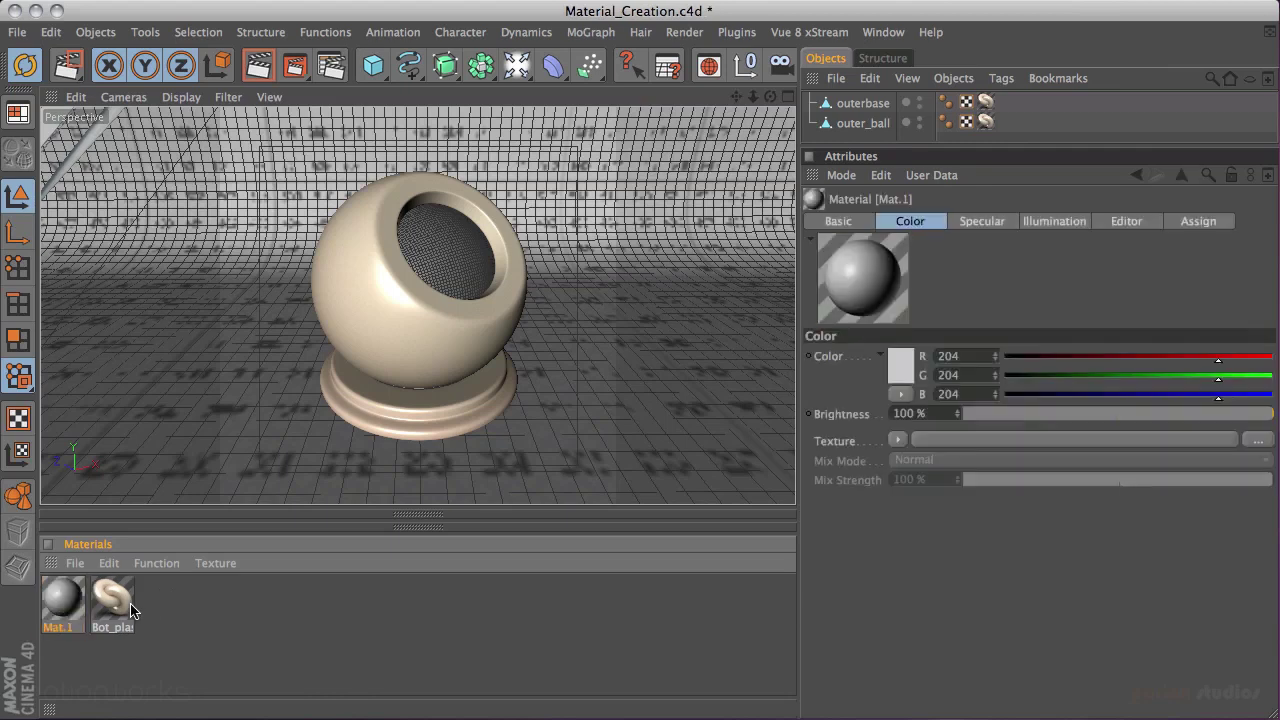
{"action": "double_click", "coordinate": [67, 604]}
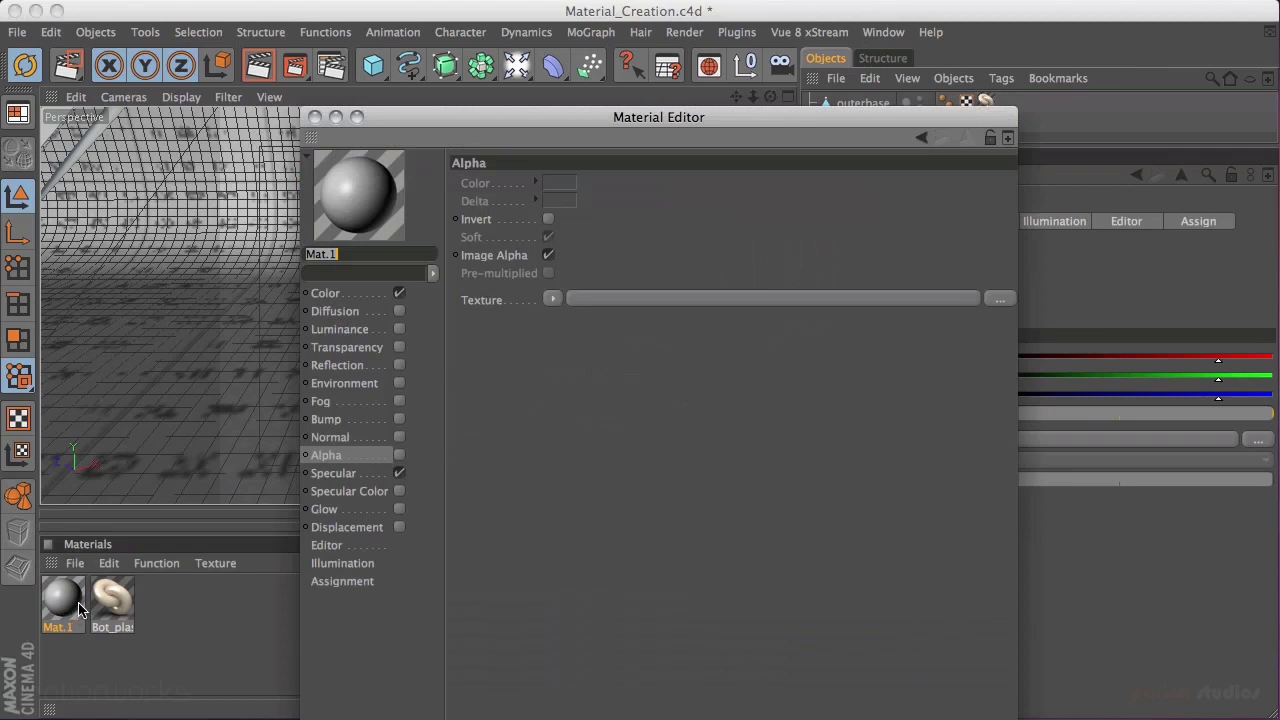
{"action": "left_click_drag", "start_coordinate": [603, 117], "coordinate": [557, 56]}
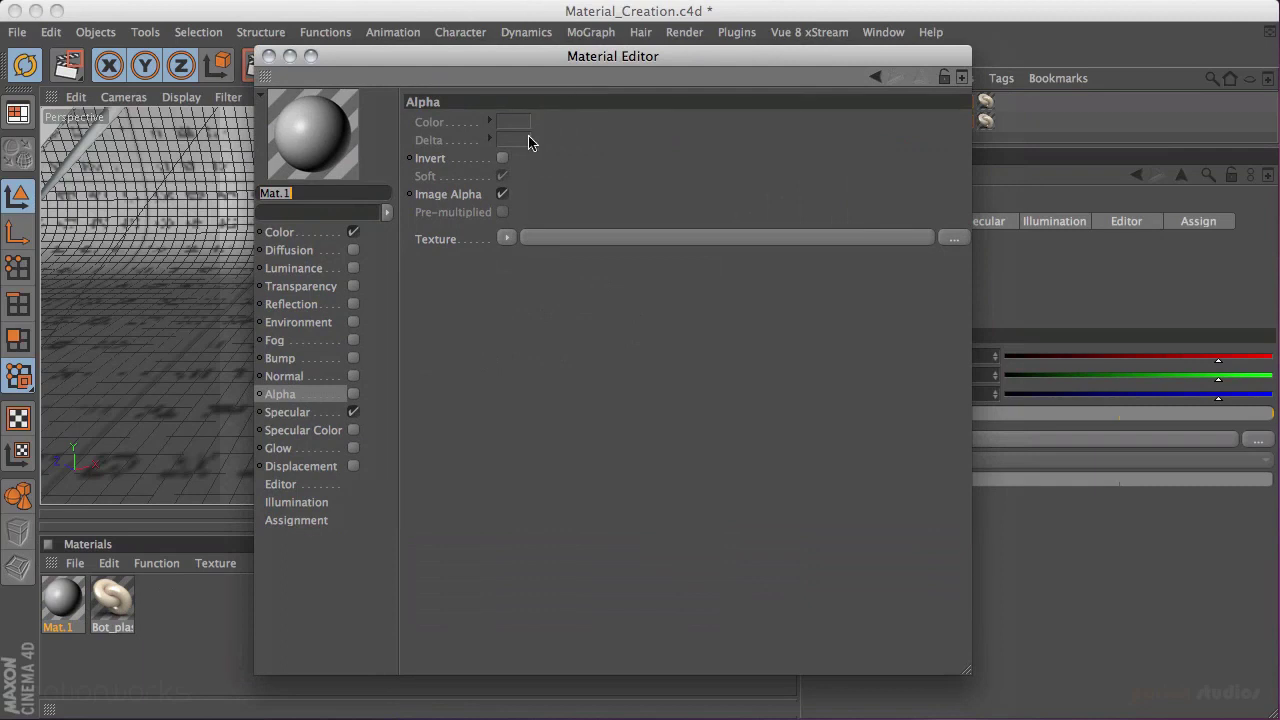
Step: Set the new material's color to a pale grey-blue with RGB 171, 196, 213
{"action": "left_click", "coordinate": [312, 235]}
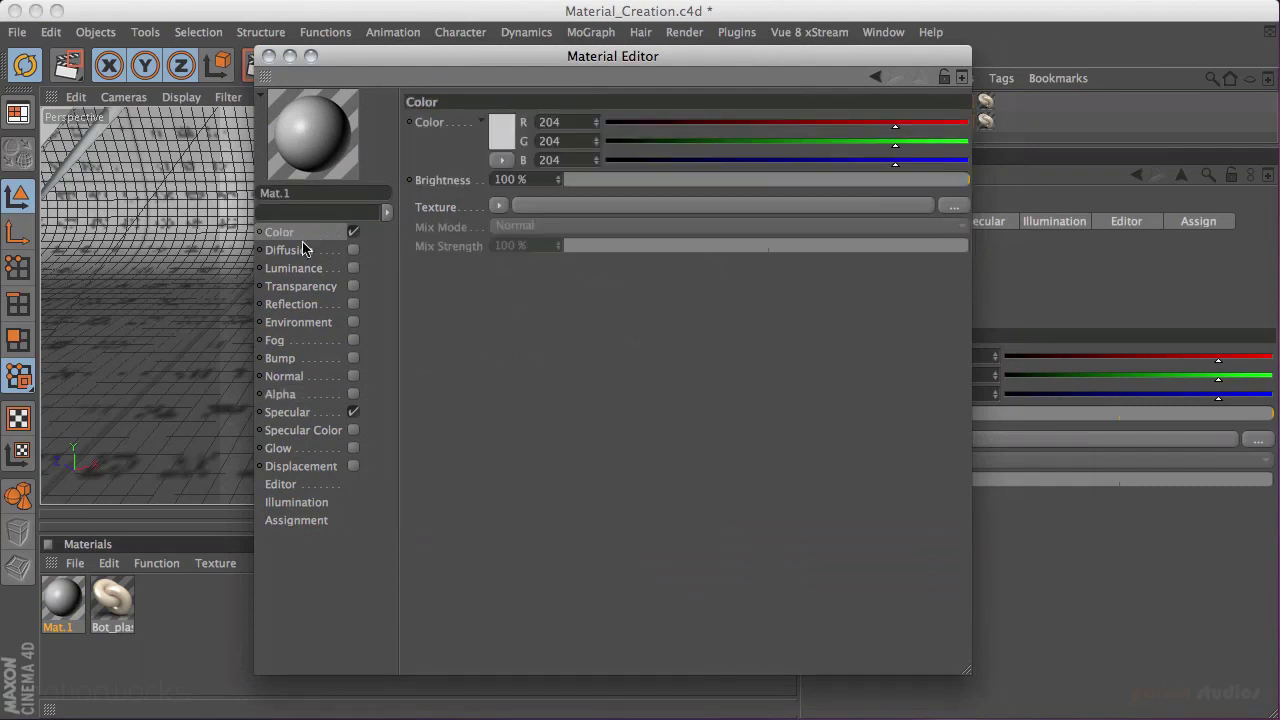
{"action": "left_click", "coordinate": [498, 138]}
{"action": "left_click_drag", "start_coordinate": [561, 66], "coordinate": [563, 66]}
{"action": "left_click", "coordinate": [413, 86]}
{"action": "left_click_drag", "start_coordinate": [415, 85], "coordinate": [410, 88]}
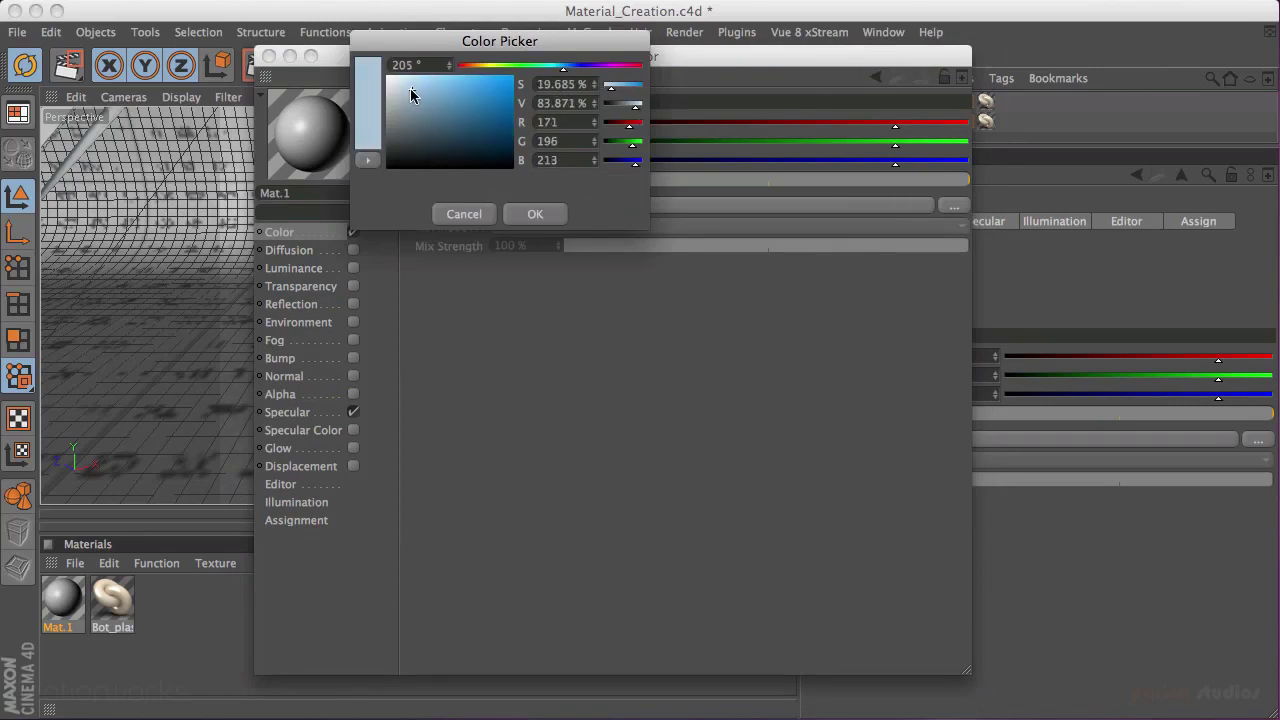
{"action": "left_click", "coordinate": [543, 214]}
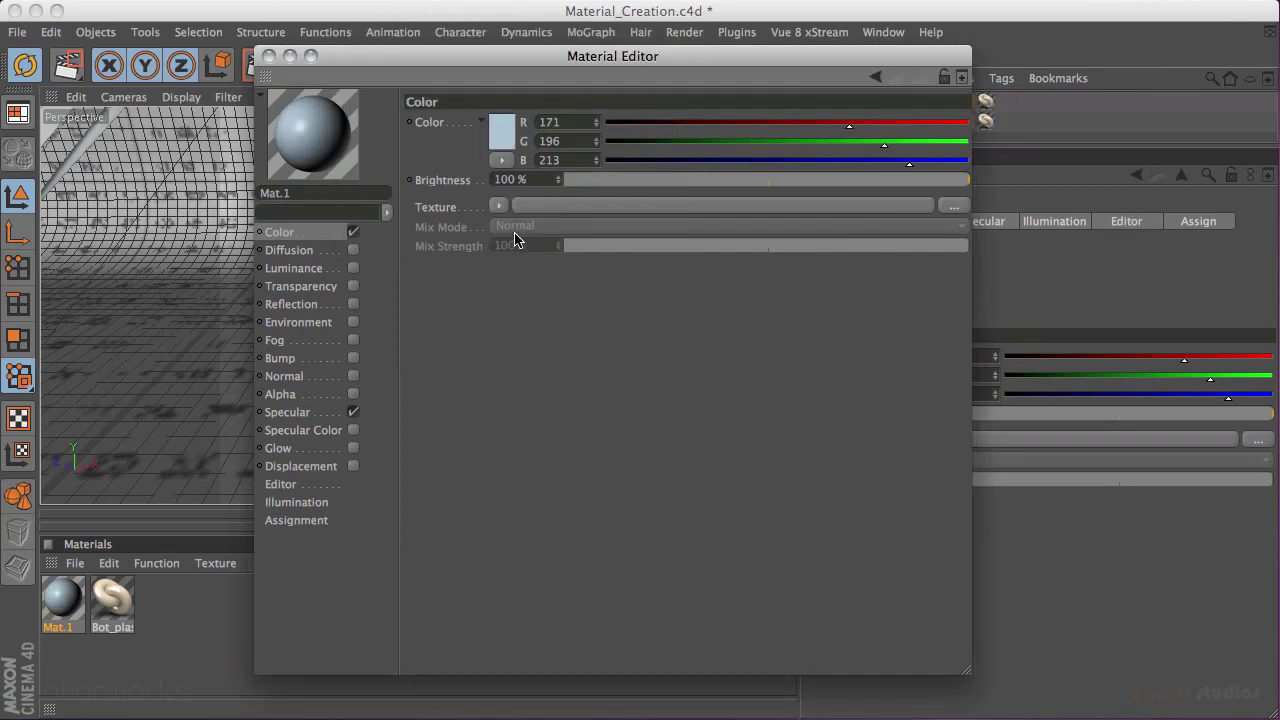
Step: Enable the new material's reflection channel and set its brightness to 84%
{"action": "left_click", "coordinate": [353, 304]}
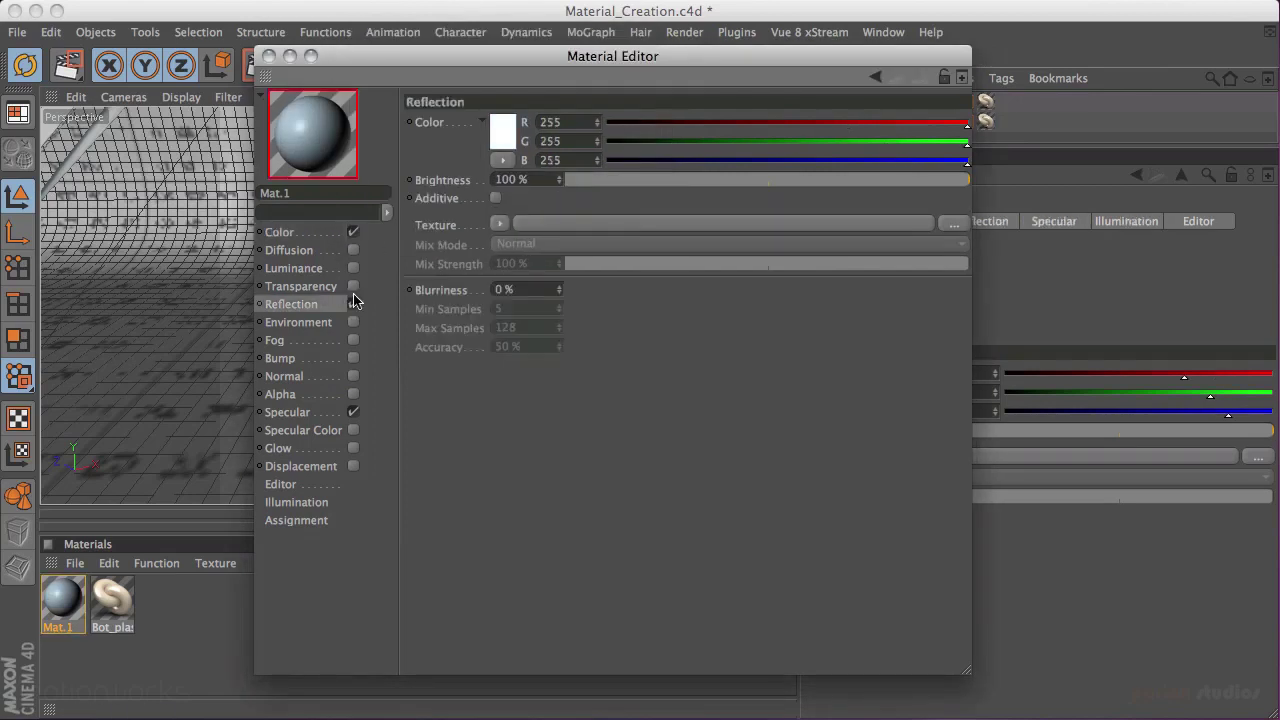
{"action": "left_click", "coordinate": [922, 180]}
{"action": "left_click_drag", "start_coordinate": [922, 180], "coordinate": [906, 181]}
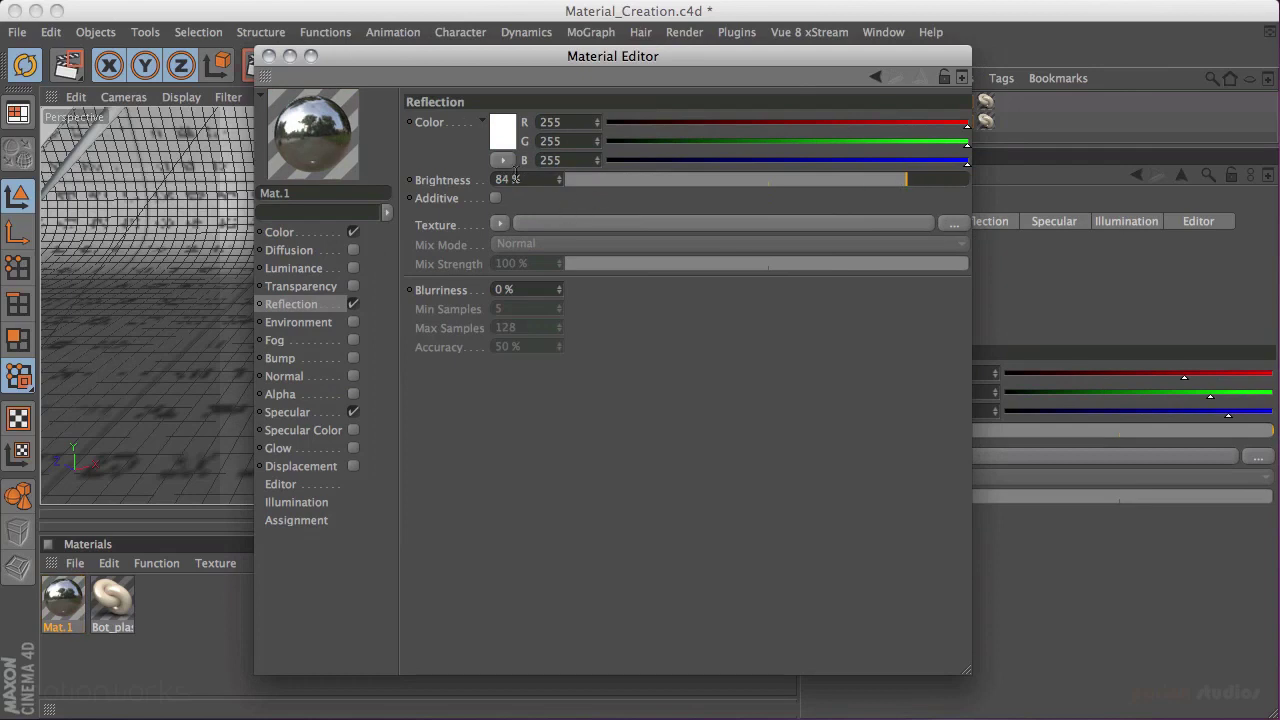
Step: Add a Fresnel texture to the reflection channel and set its mix strength to about 49%
{"action": "left_click", "coordinate": [500, 223]}
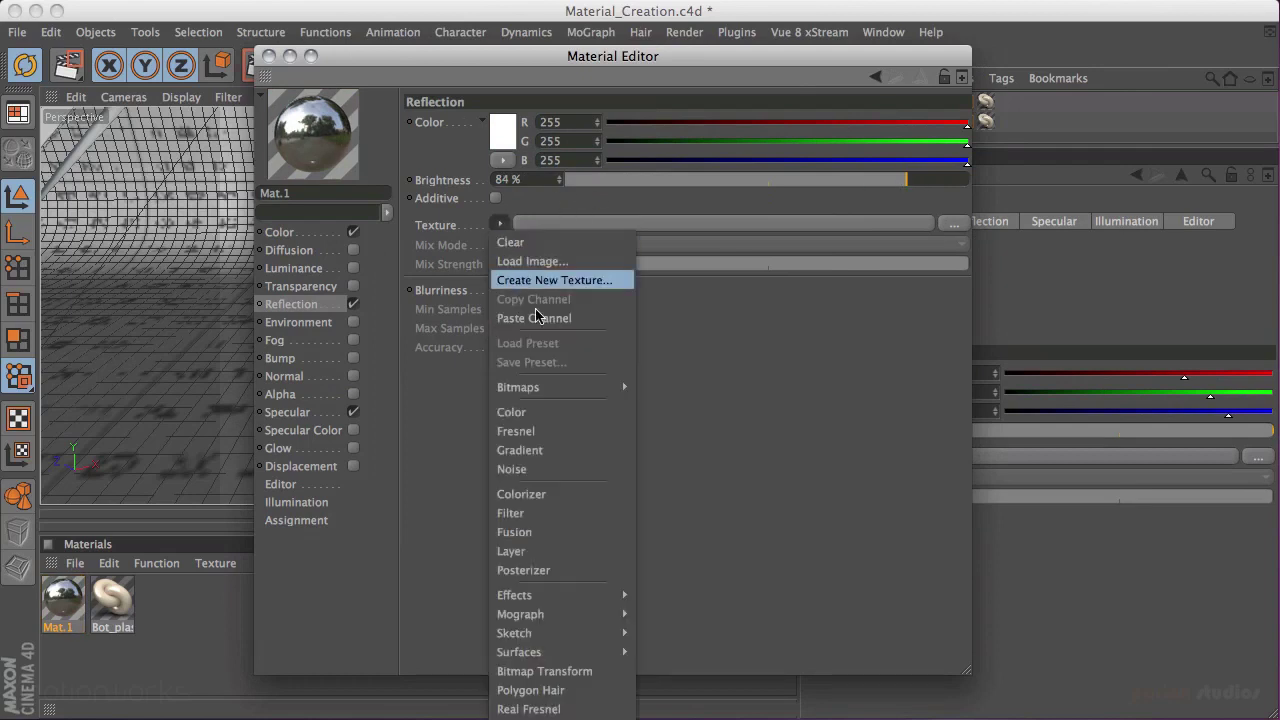
{"action": "left_click", "coordinate": [546, 434]}
{"action": "left_click", "coordinate": [877, 322]}
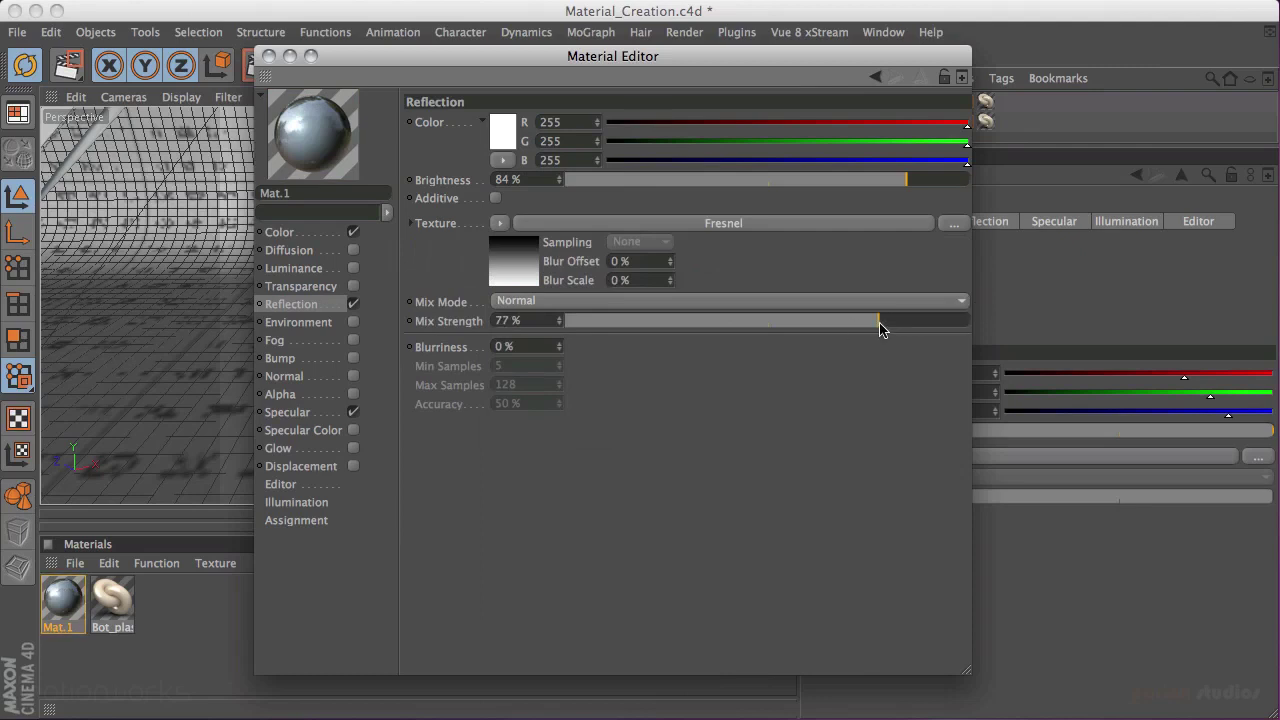
{"action": "left_click_drag", "start_coordinate": [873, 325], "coordinate": [768, 330]}
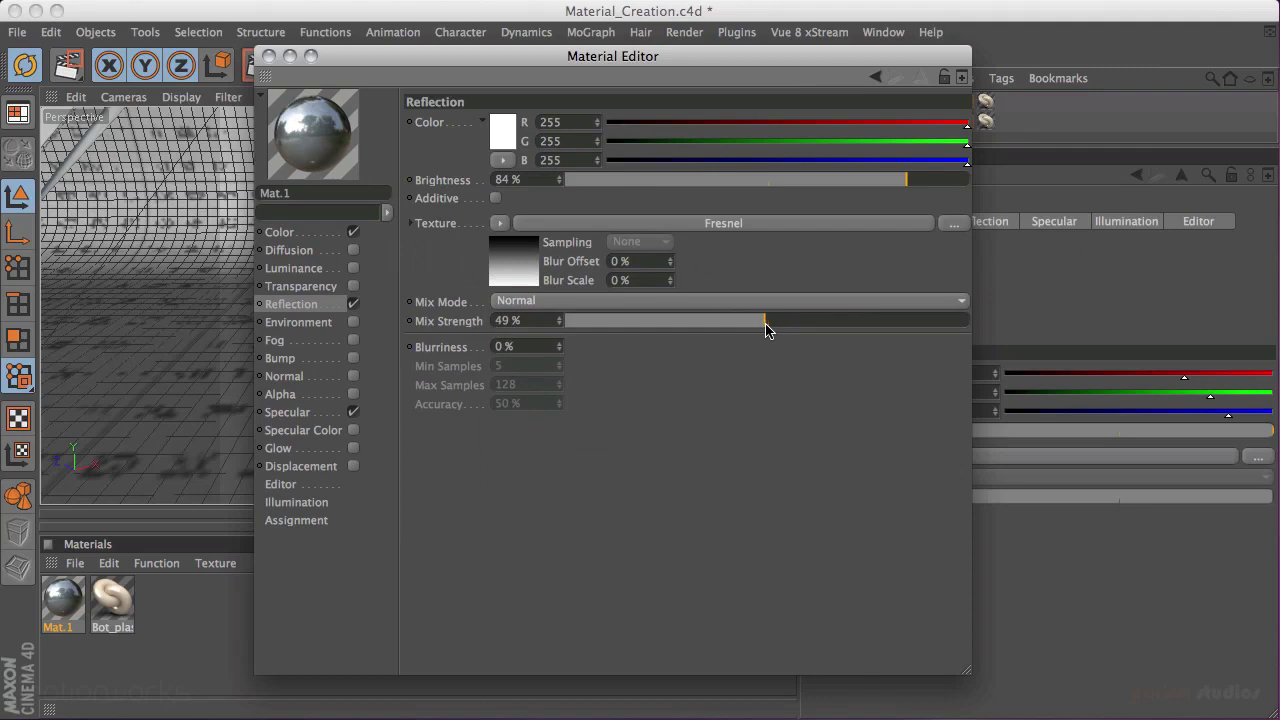
{"action": "left_click", "coordinate": [559, 318]}
Step: Enable the bump channel with a Noise texture and set the noise's global scale to 1000%
{"action": "left_click", "coordinate": [353, 358]}
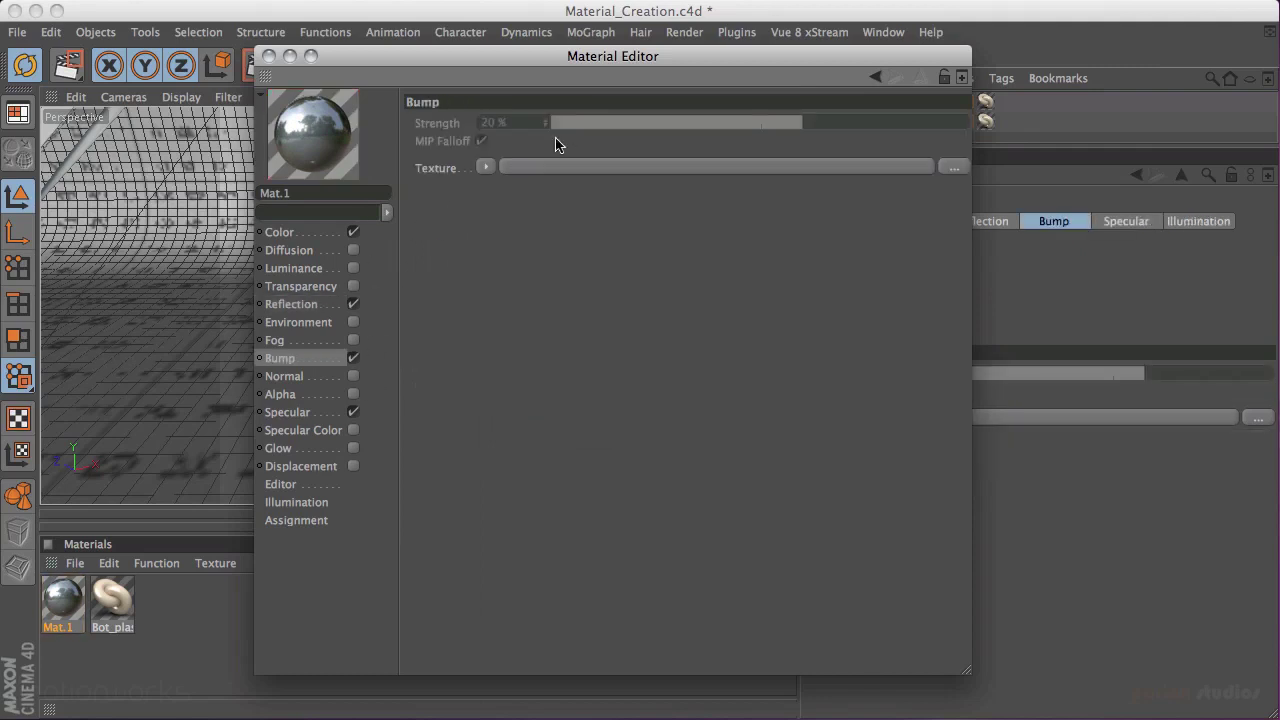
{"action": "left_click", "coordinate": [486, 167]}
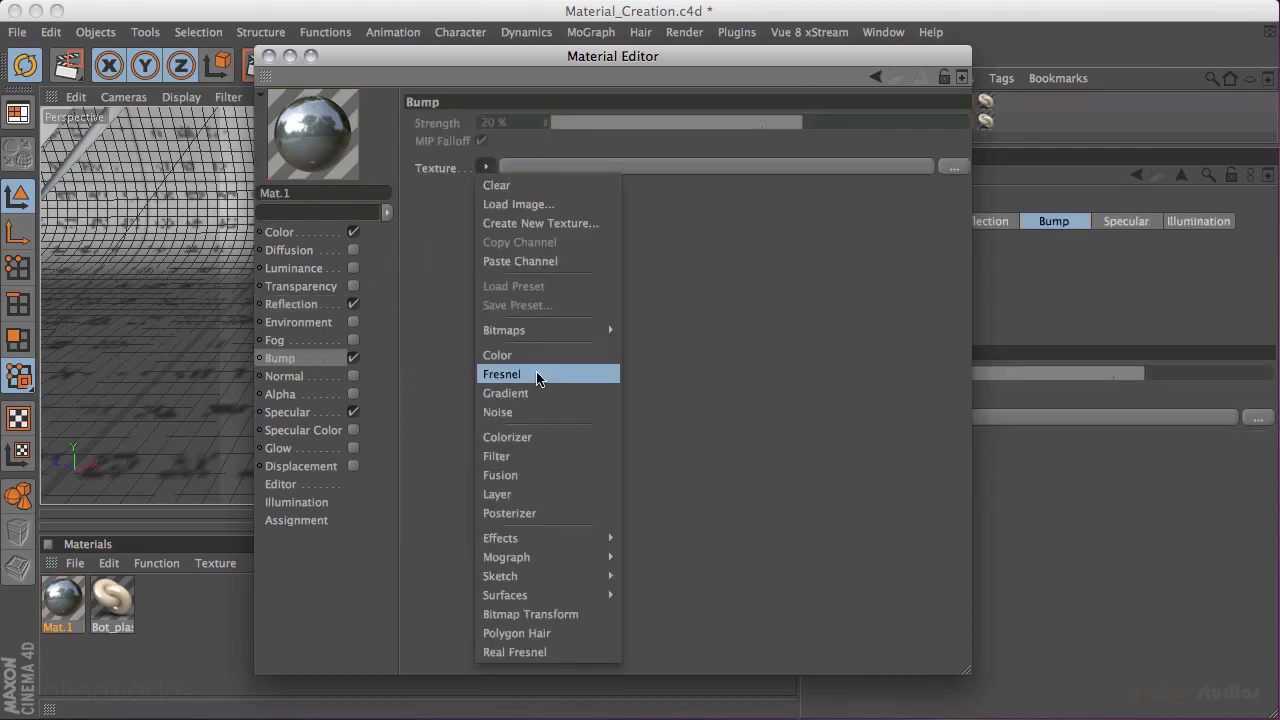
{"action": "left_click", "coordinate": [528, 413]}
{"action": "left_click", "coordinate": [788, 172]}
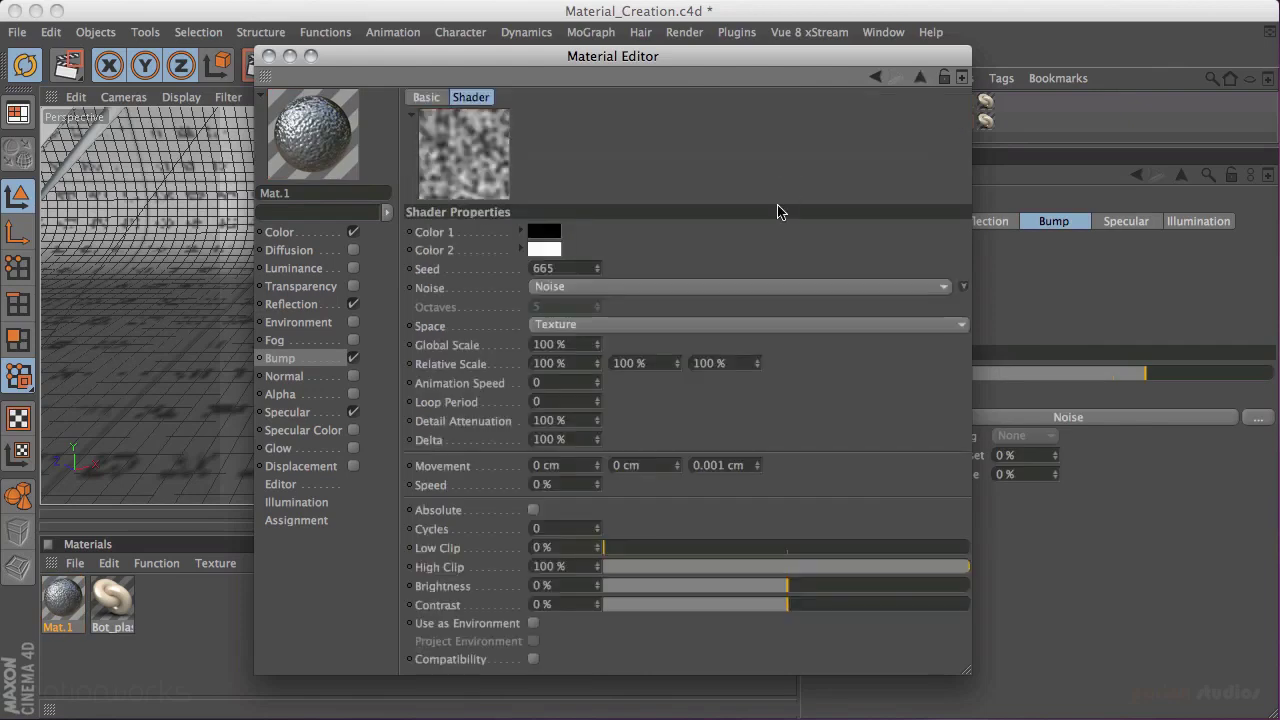
{"action": "left_click_drag", "start_coordinate": [589, 345], "coordinate": [460, 344]}
{"action": "type", "text": "1000"}
{"action": "key", "text": "Return"}
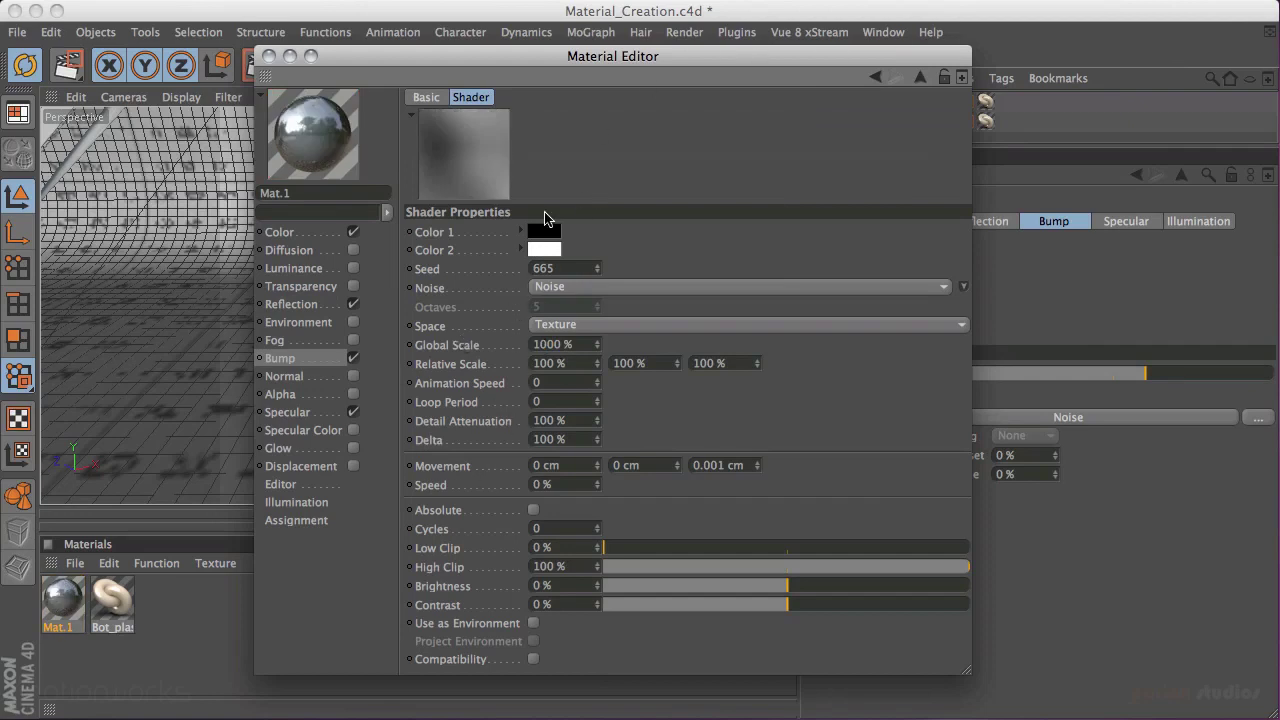
Step: Return to the bump channel's settings and set the bump strength to 12%
{"action": "left_click", "coordinate": [920, 79]}
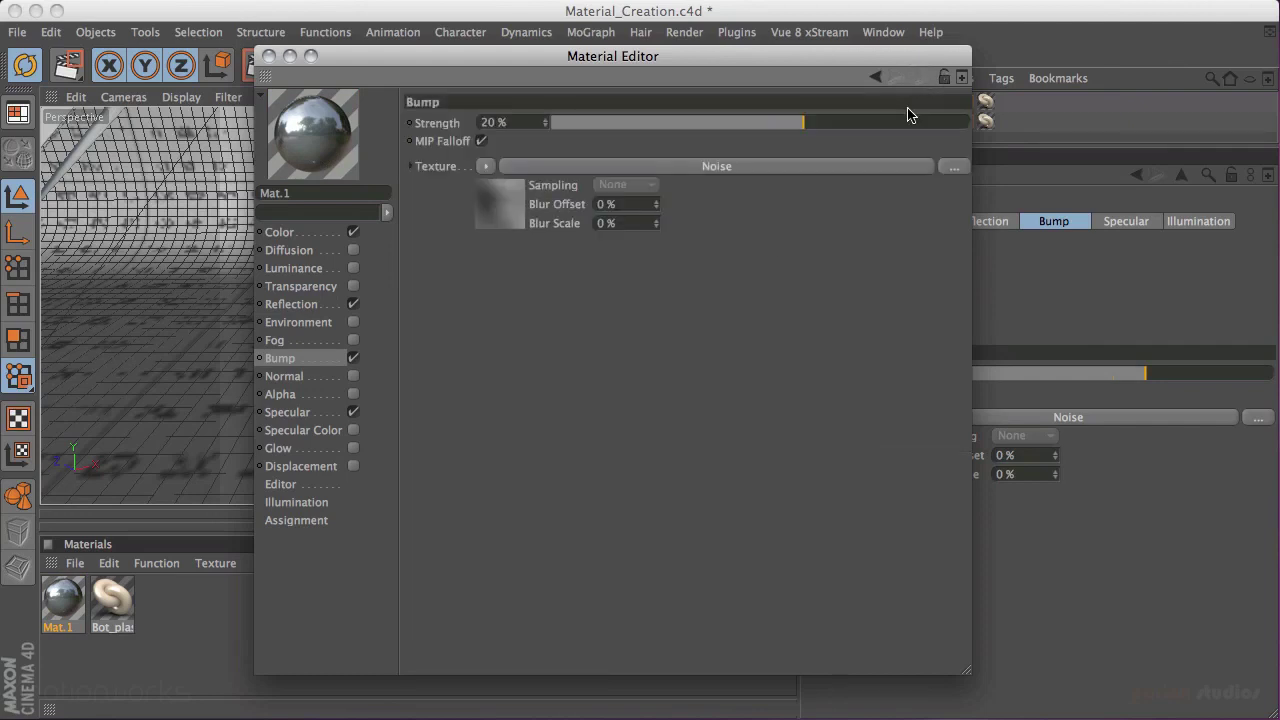
{"action": "left_click", "coordinate": [785, 124]}
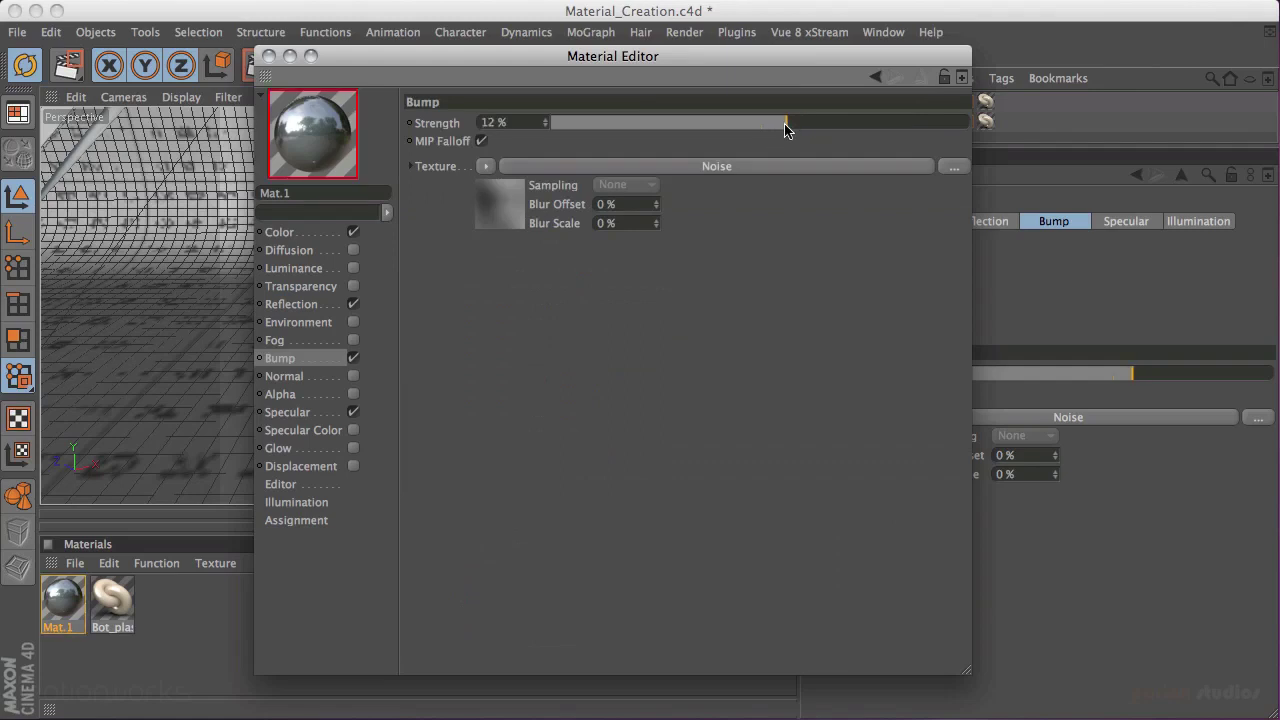
Step: Set the bump strength to 10% and replace the bot plastic material in the scene with the new Mat.1 material
{"action": "left_click_drag", "start_coordinate": [546, 128], "coordinate": [548, 138]}
{"action": "left_click", "coordinate": [268, 56]}
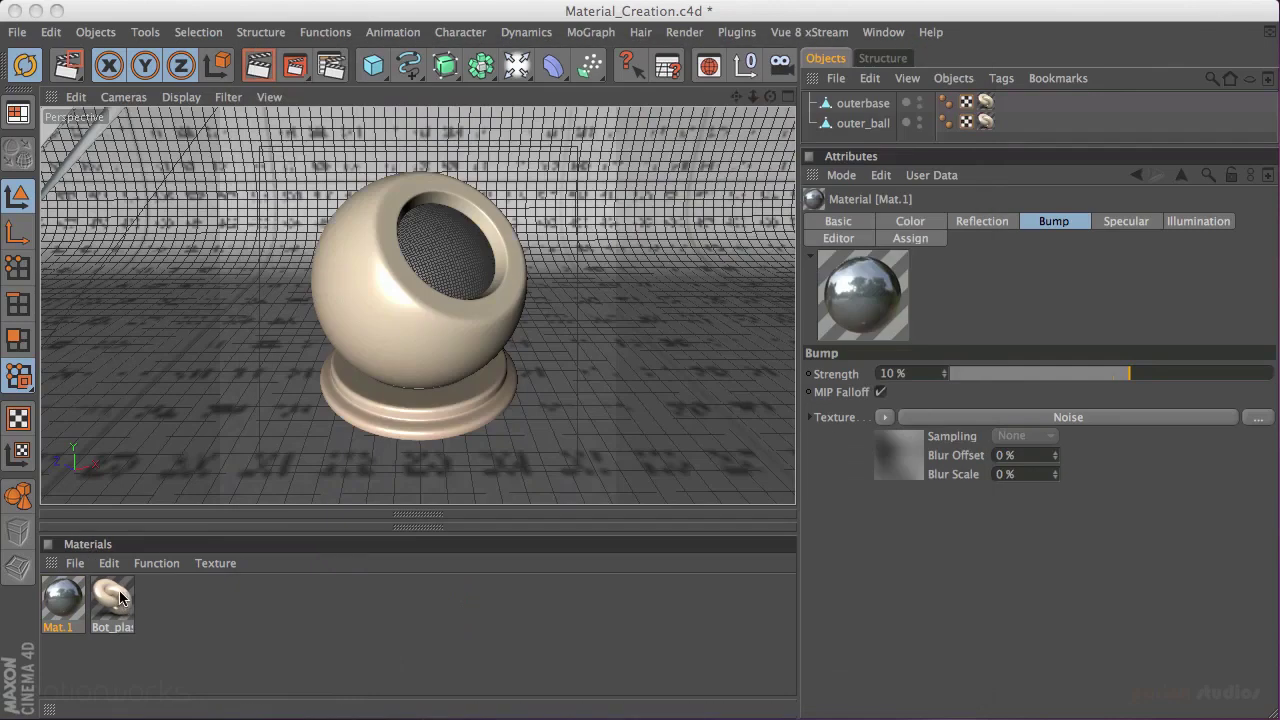
{"action": "left_click", "coordinate": [68, 600]}
{"action": "left_click_drag", "start_coordinate": [110, 600], "coordinate": [118, 597]}
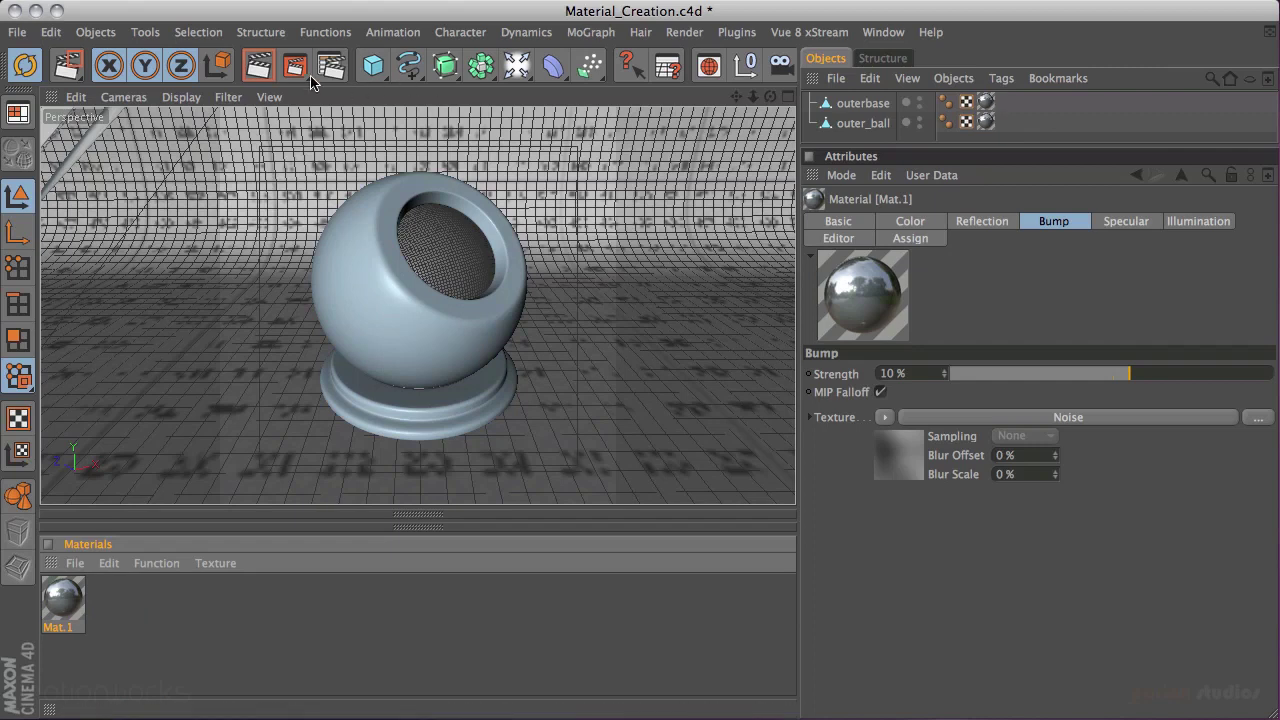
Step: Render the viewport region around the ball and its base to check the new material
{"action": "left_click_drag", "start_coordinate": [294, 68], "coordinate": [324, 85]}
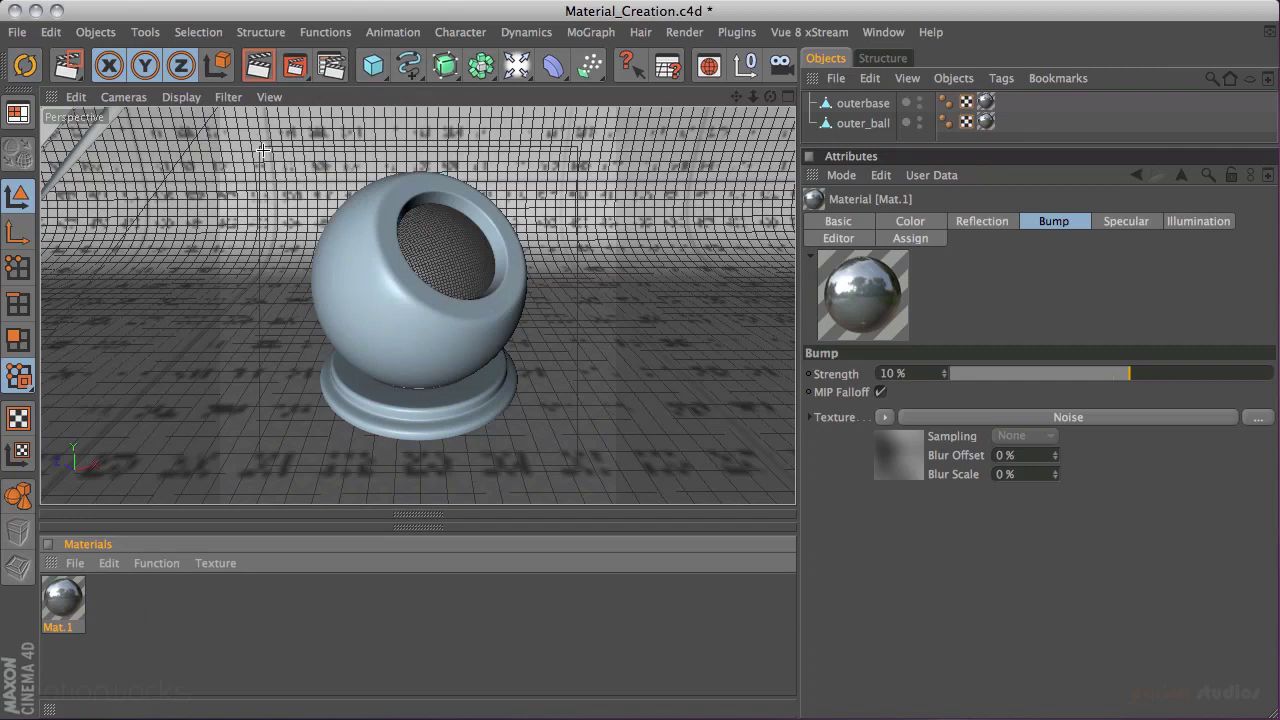
{"action": "left_click_drag", "start_coordinate": [264, 152], "coordinate": [588, 476]}
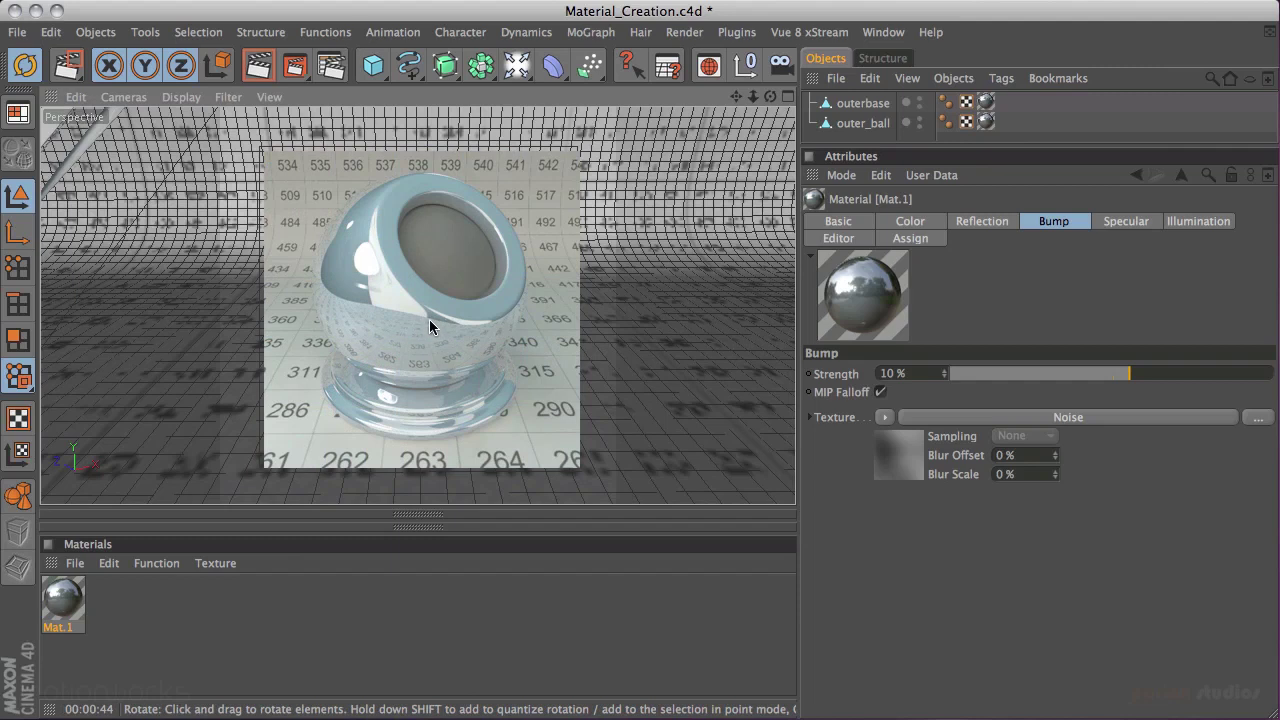
Step: Set the global scale of Mat.1's bump noise to 700%
{"action": "double_click", "coordinate": [64, 603]}
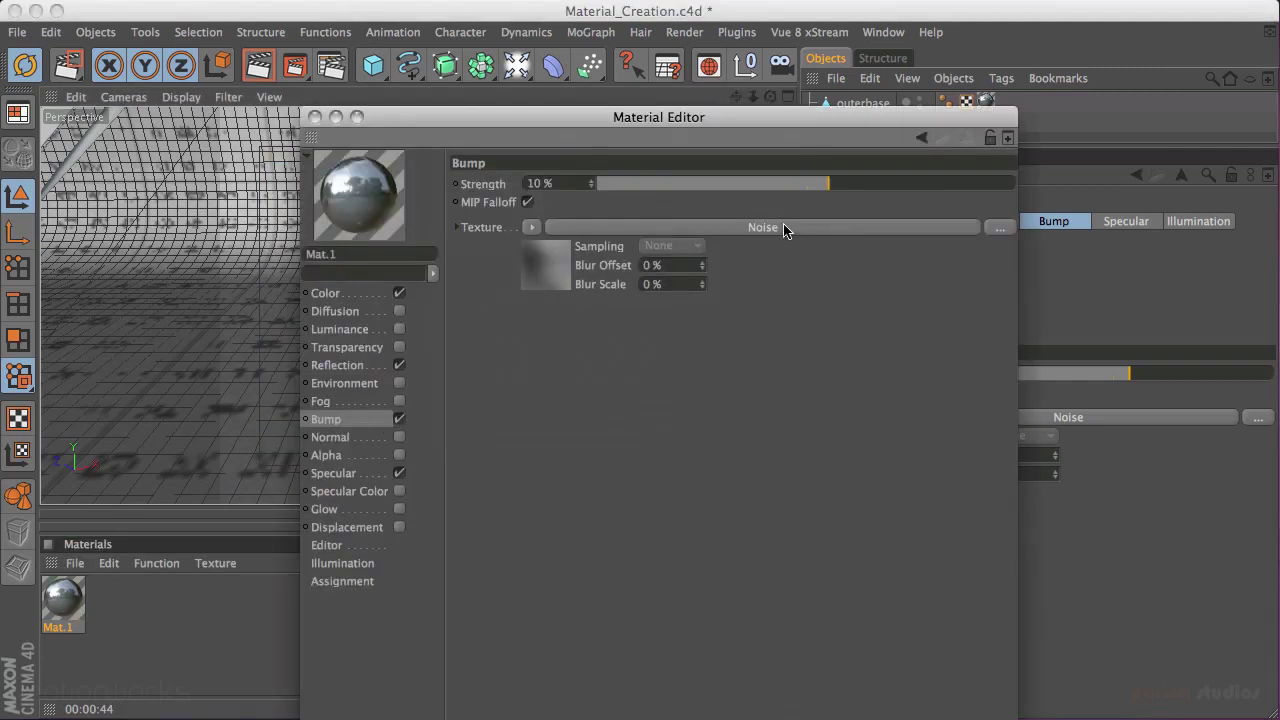
{"action": "left_click", "coordinate": [778, 228]}
{"action": "double_click", "coordinate": [627, 404]}
{"action": "type", "text": "700"}
{"action": "key", "text": "Return"}
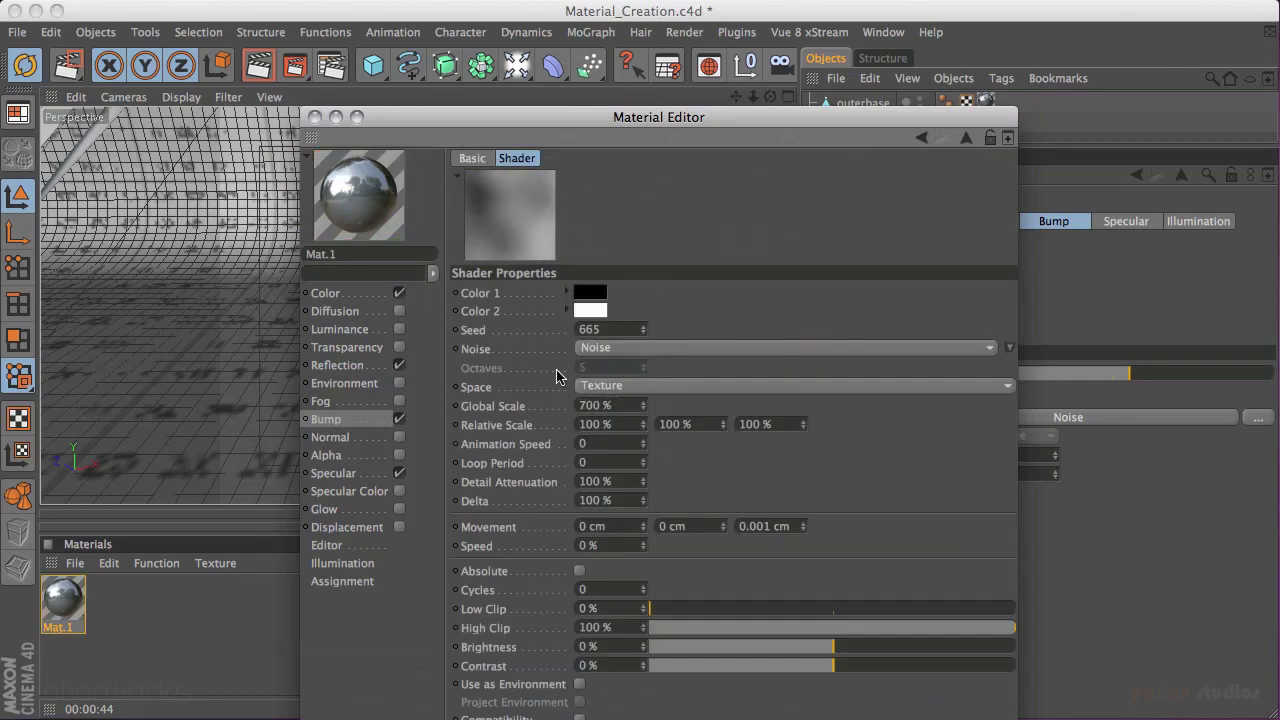
Step: Darken Mat.1's base color to RGB 102, 119, 131 and test-render the region around the ball
{"action": "left_click", "coordinate": [365, 296]}
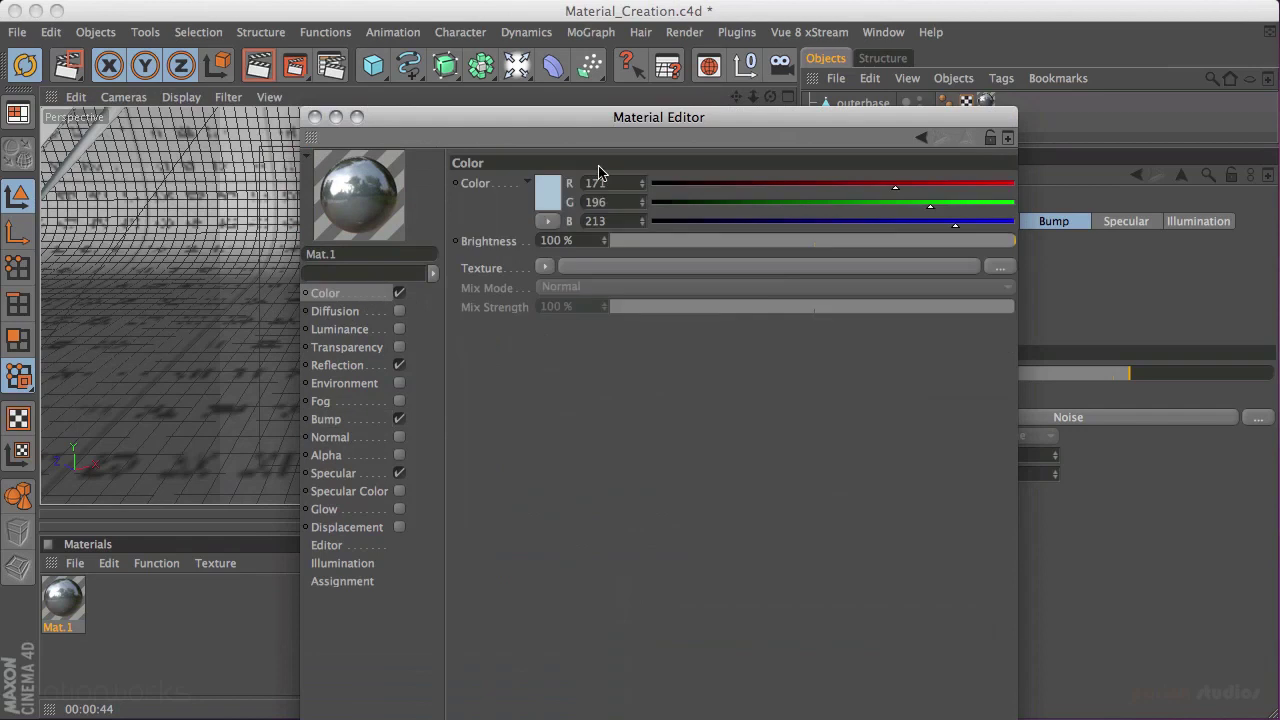
{"action": "left_click", "coordinate": [550, 196]}
{"action": "left_click", "coordinate": [464, 184]}
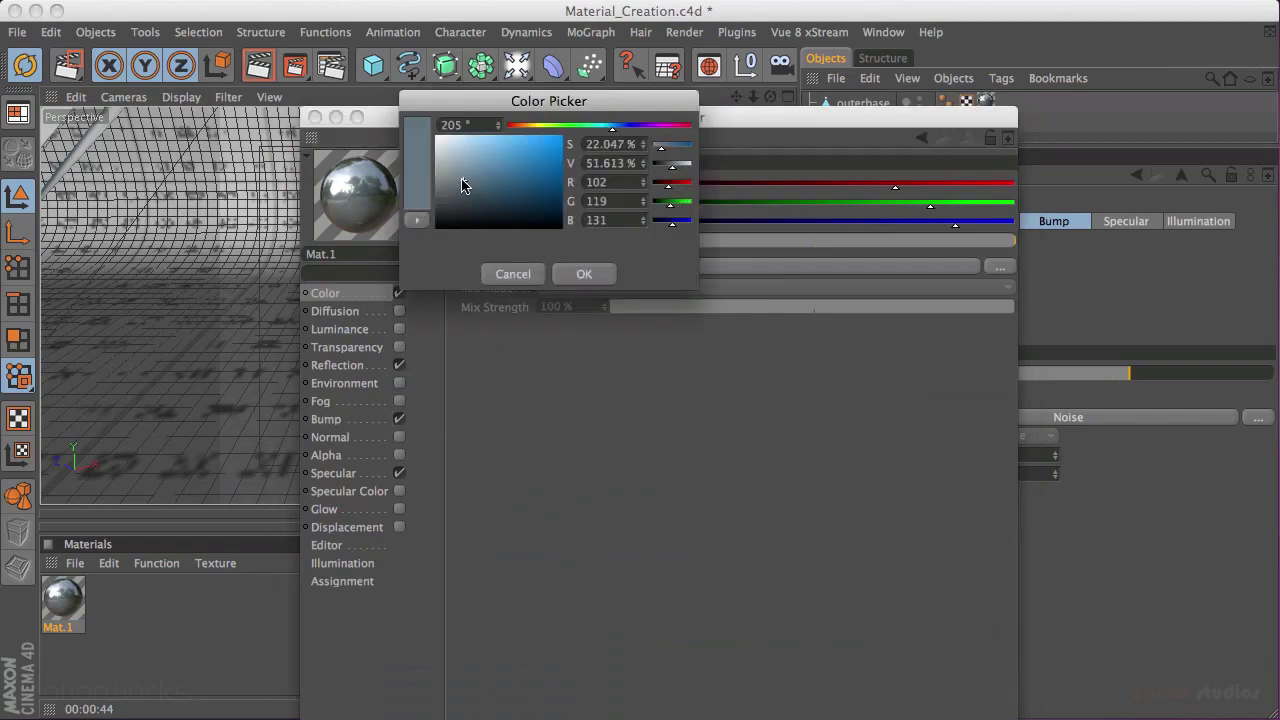
{"action": "left_click", "coordinate": [584, 274]}
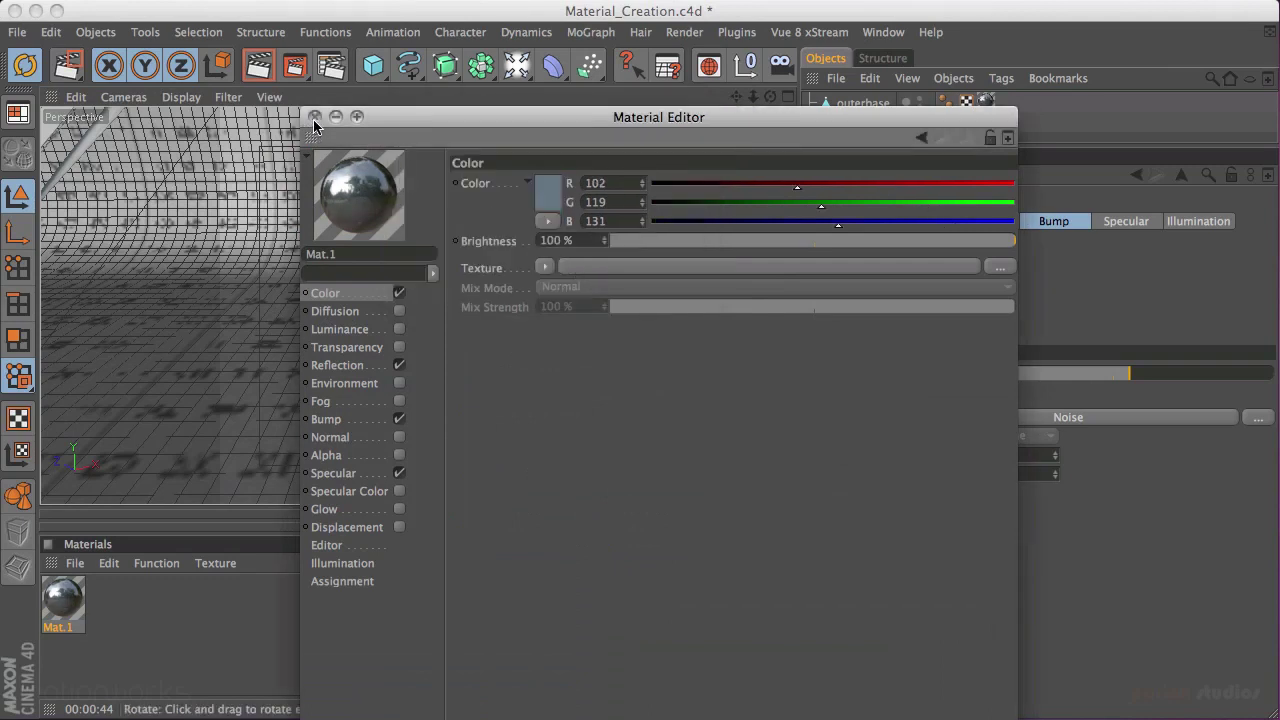
{"action": "left_click", "coordinate": [314, 116]}
{"action": "left_click_drag", "start_coordinate": [294, 65], "coordinate": [347, 85]}
{"action": "left_click_drag", "start_coordinate": [267, 148], "coordinate": [582, 468]}
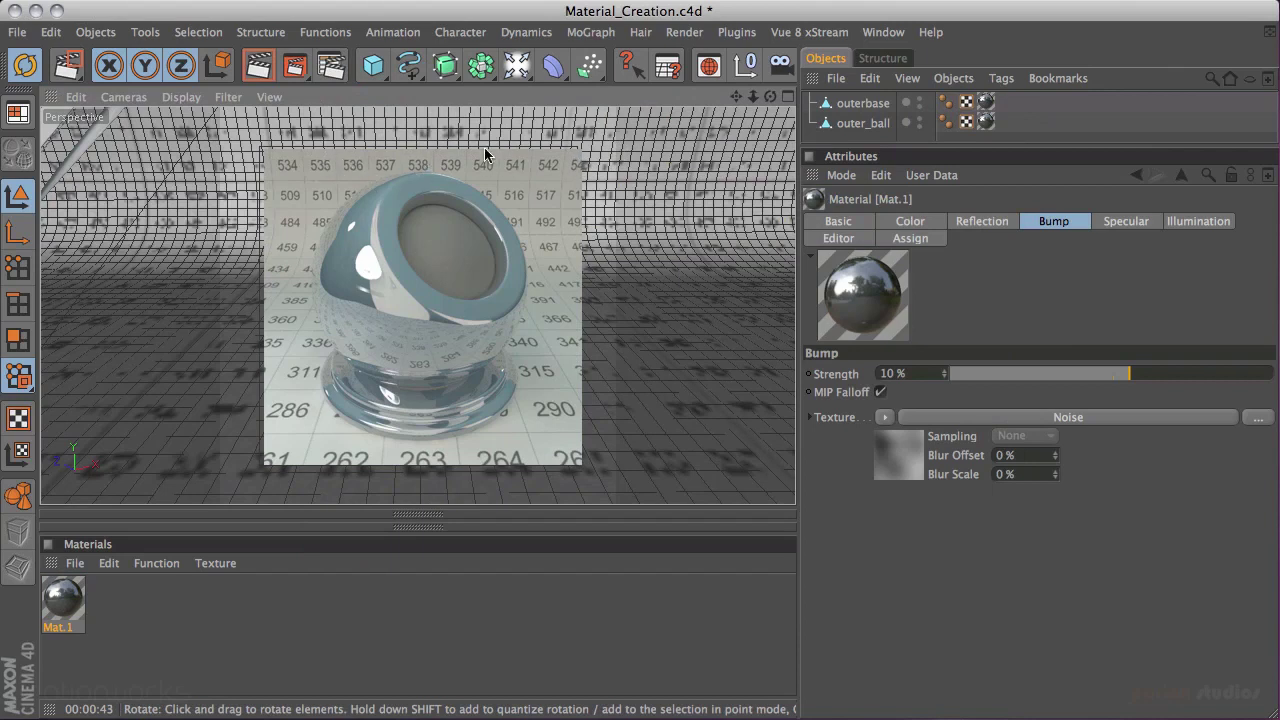
Step: Change Mat.1's base color to a near-black RGB 17, 18, 19 and render the ball region again
{"action": "double_click", "coordinate": [63, 600]}
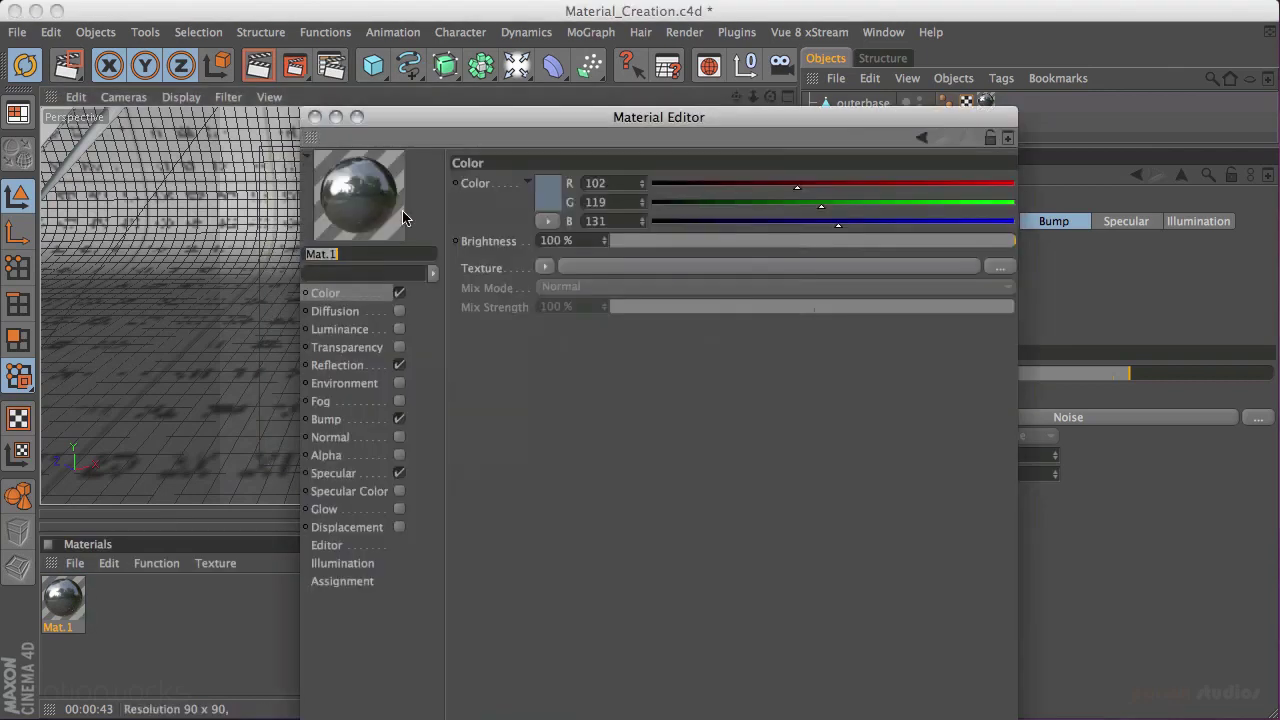
{"action": "left_click", "coordinate": [541, 211]}
{"action": "left_click_drag", "start_coordinate": [541, 211], "coordinate": [451, 232]}
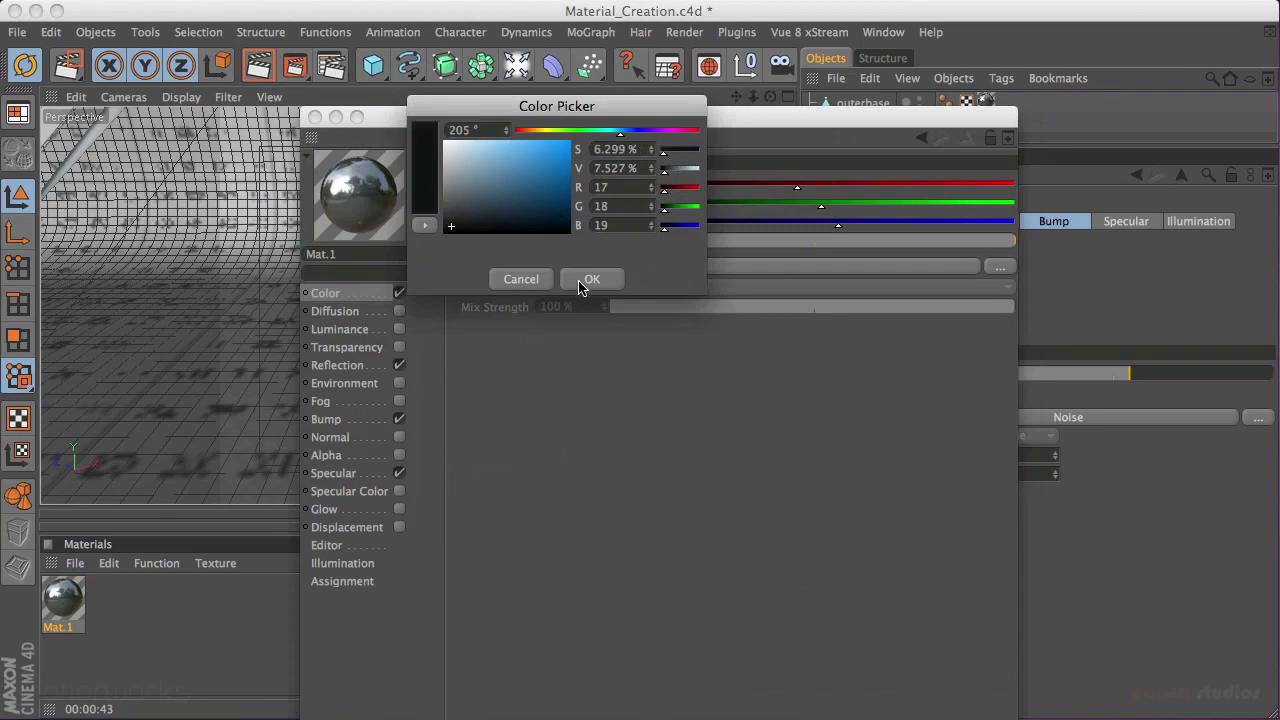
{"action": "left_click", "coordinate": [580, 279]}
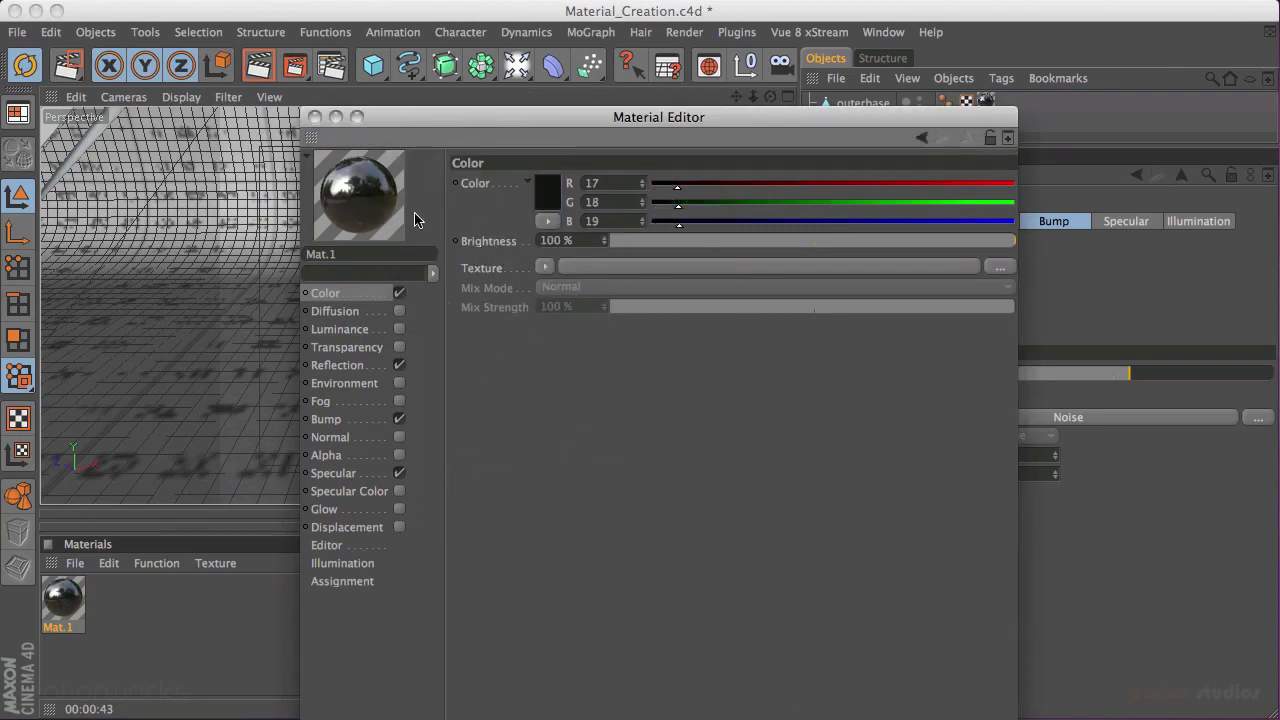
{"action": "left_click", "coordinate": [314, 118]}
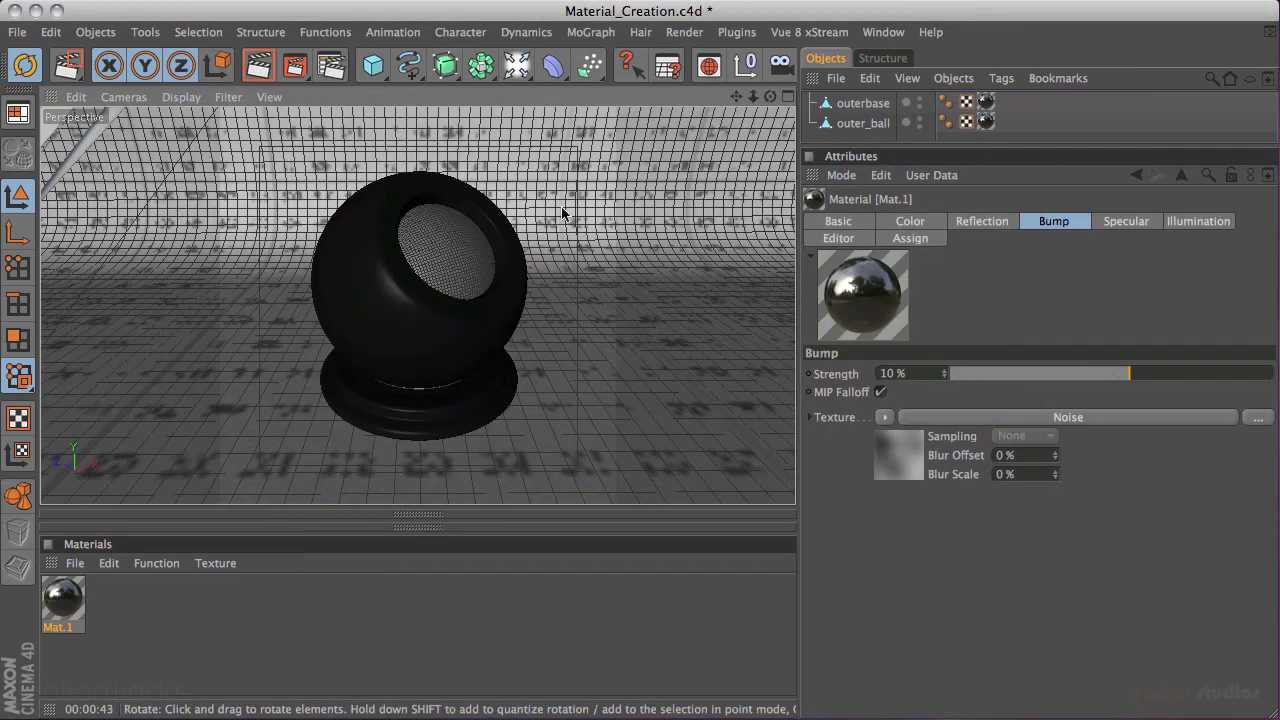
{"action": "left_click_drag", "start_coordinate": [294, 66], "coordinate": [358, 86]}
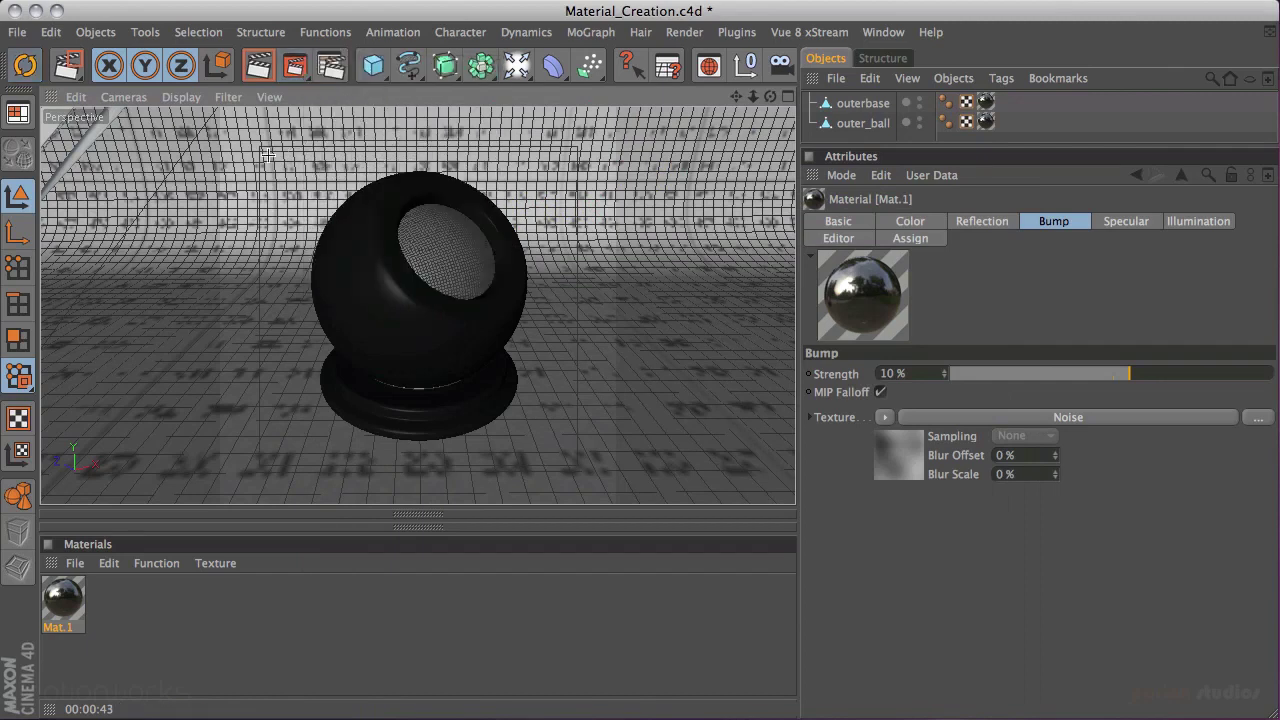
{"action": "left_click_drag", "start_coordinate": [284, 158], "coordinate": [604, 476]}
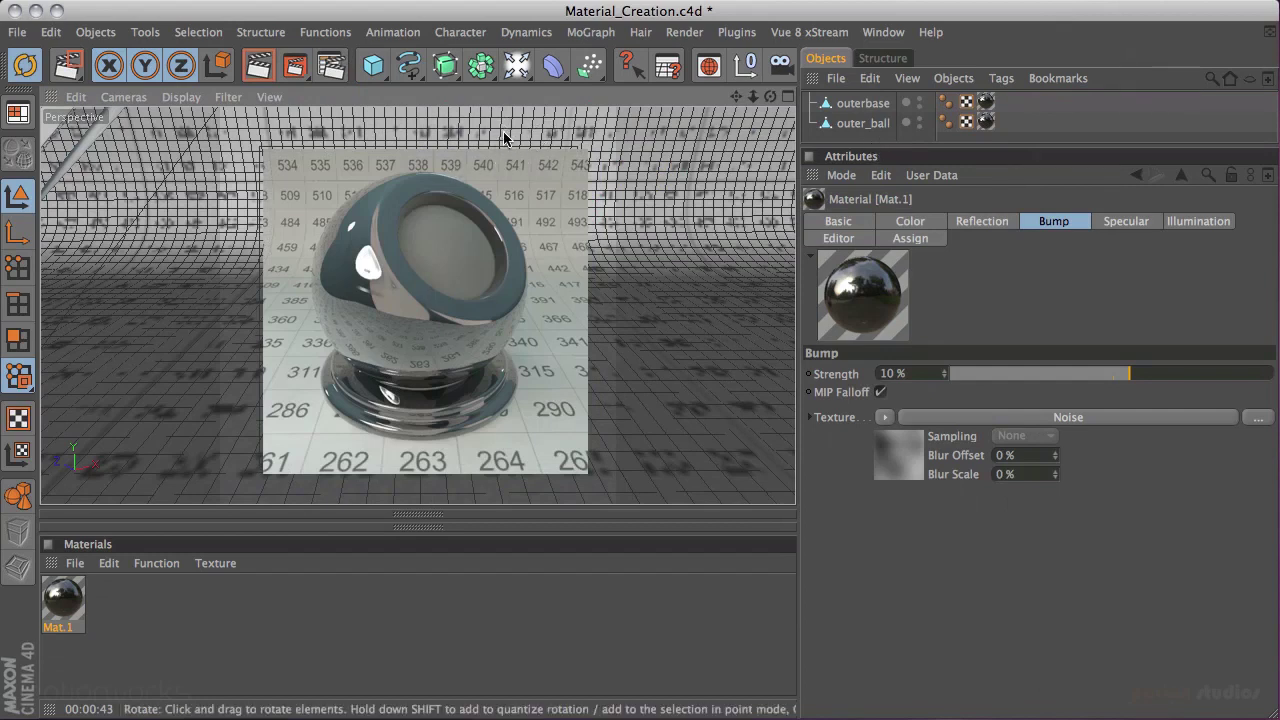
Step: Set Mat.1's reflection blurriness to 12% and its minimum samples to 10
{"action": "left_click", "coordinate": [70, 600]}
{"action": "left_click", "coordinate": [985, 221]}
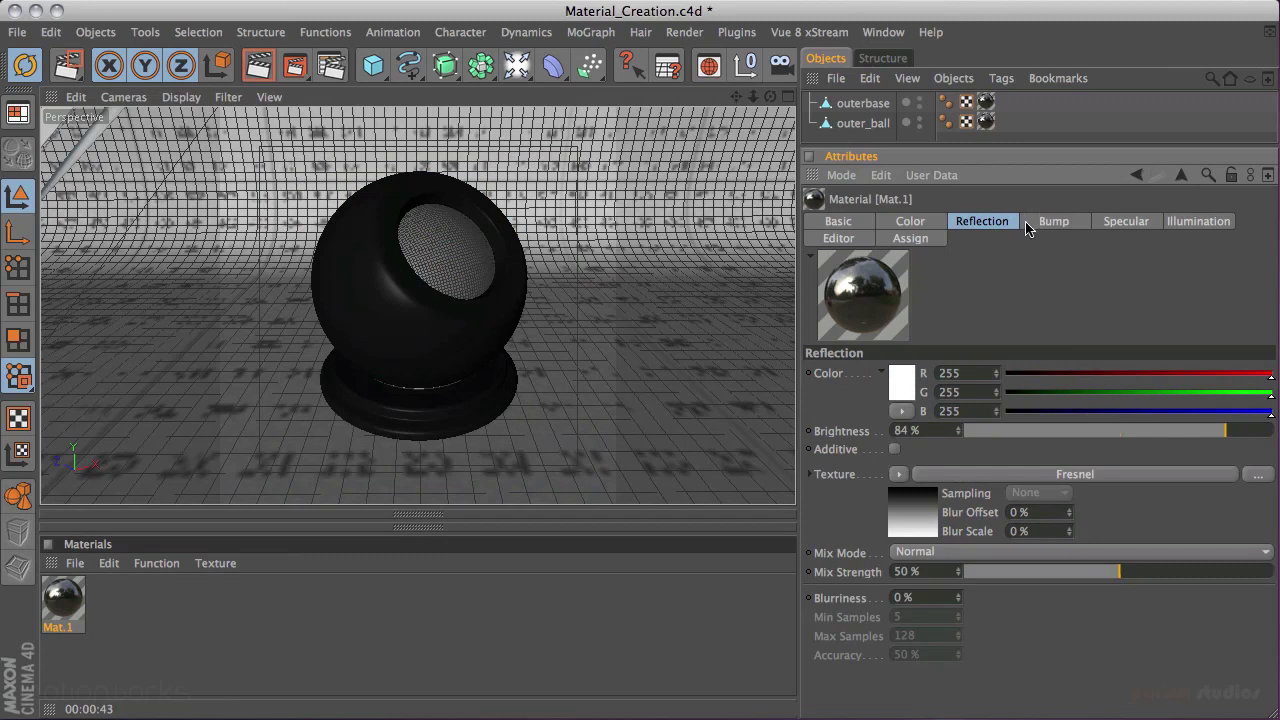
{"action": "left_click", "coordinate": [905, 597]}
{"action": "type", "text": "12"}
{"action": "key", "text": "Return"}
{"action": "double_click", "coordinate": [884, 617]}
{"action": "type", "text": "10"}
Step: Render the region around the ball to check the blurred reflection
{"action": "left_click", "coordinate": [296, 66]}
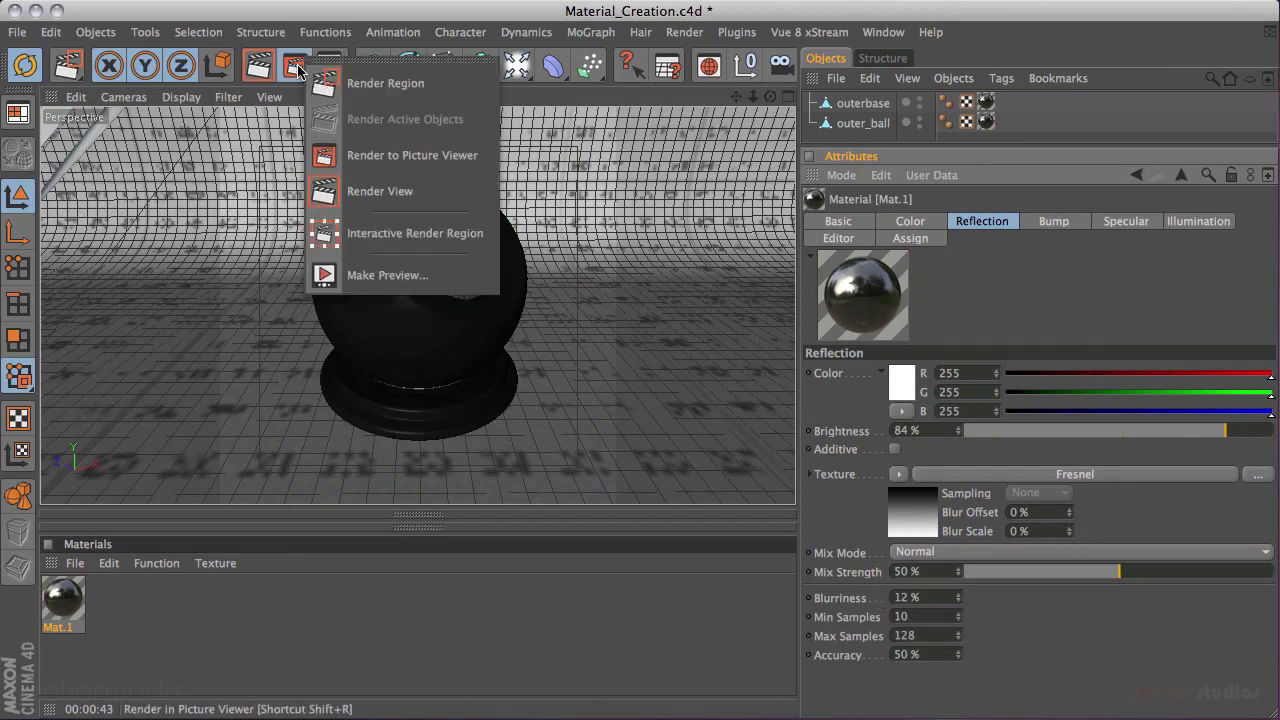
{"action": "left_click", "coordinate": [385, 83]}
{"action": "left_click_drag", "start_coordinate": [283, 156], "coordinate": [558, 454]}
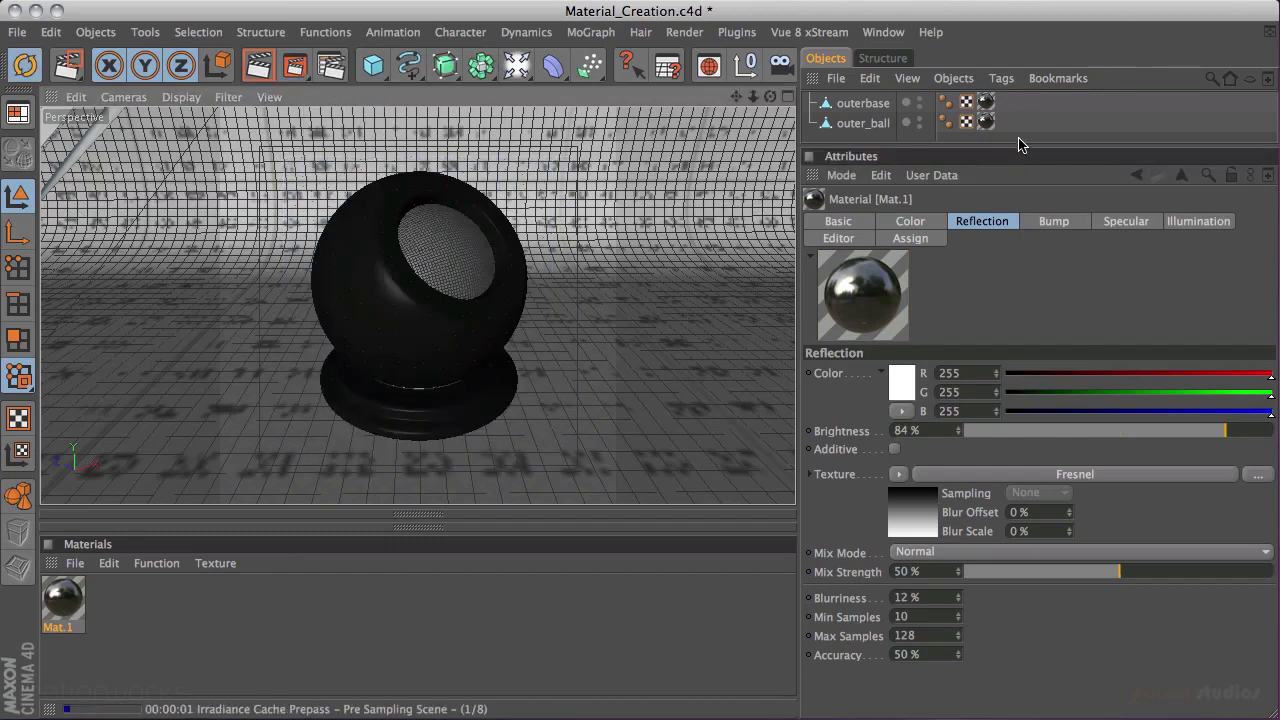
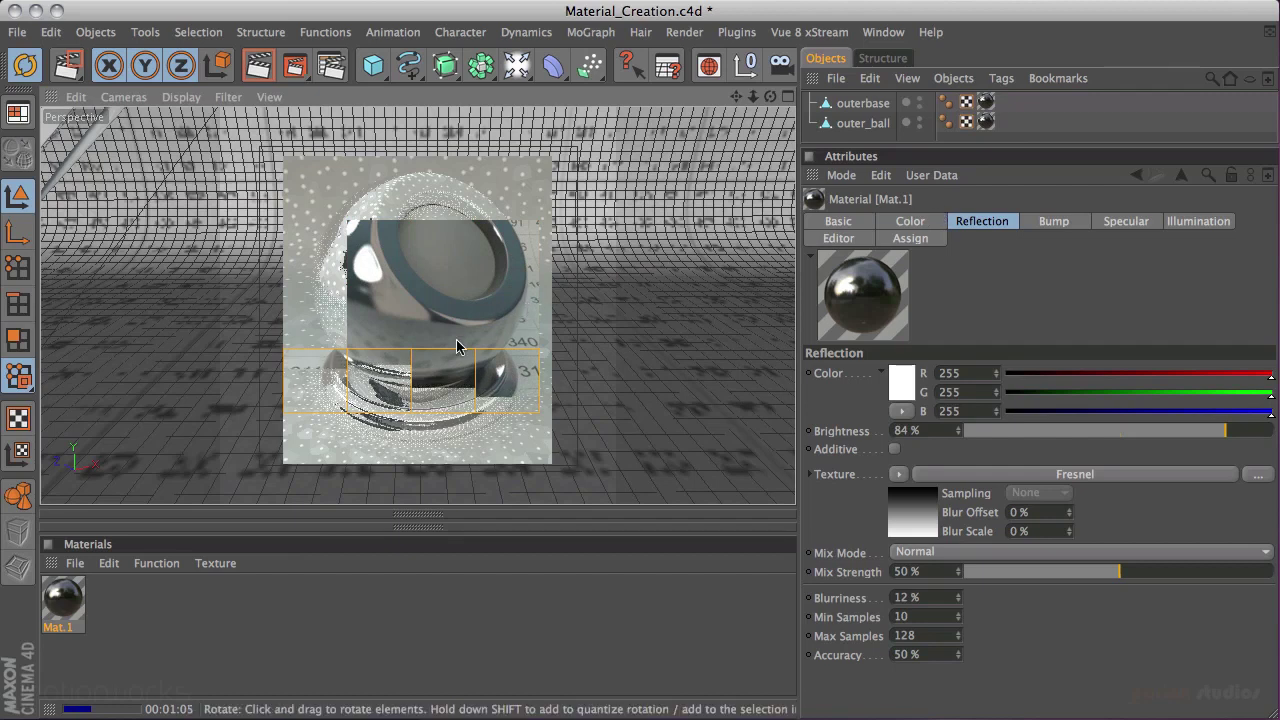
Step: Stop the region render and set the reflection blurriness back to 0%
{"action": "left_click", "coordinate": [991, 232]}
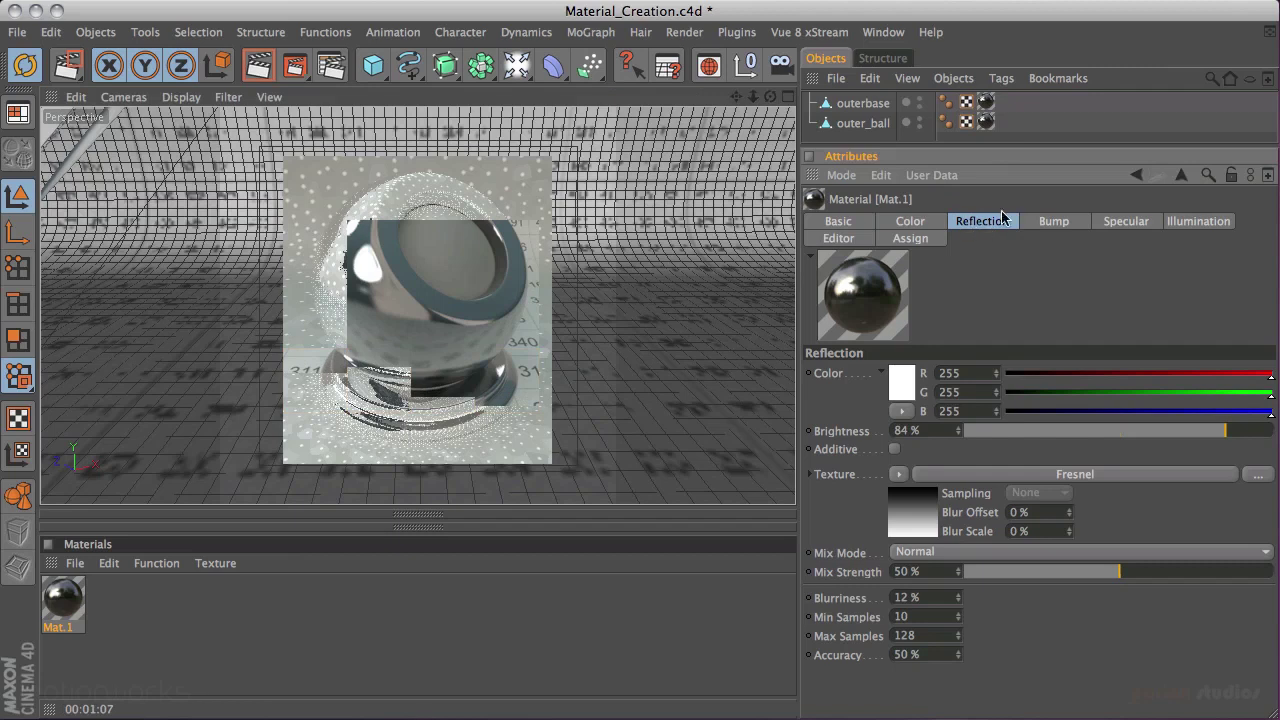
{"action": "left_click", "coordinate": [910, 597]}
{"action": "type", "text": "0"}
{"action": "key", "text": "Return"}
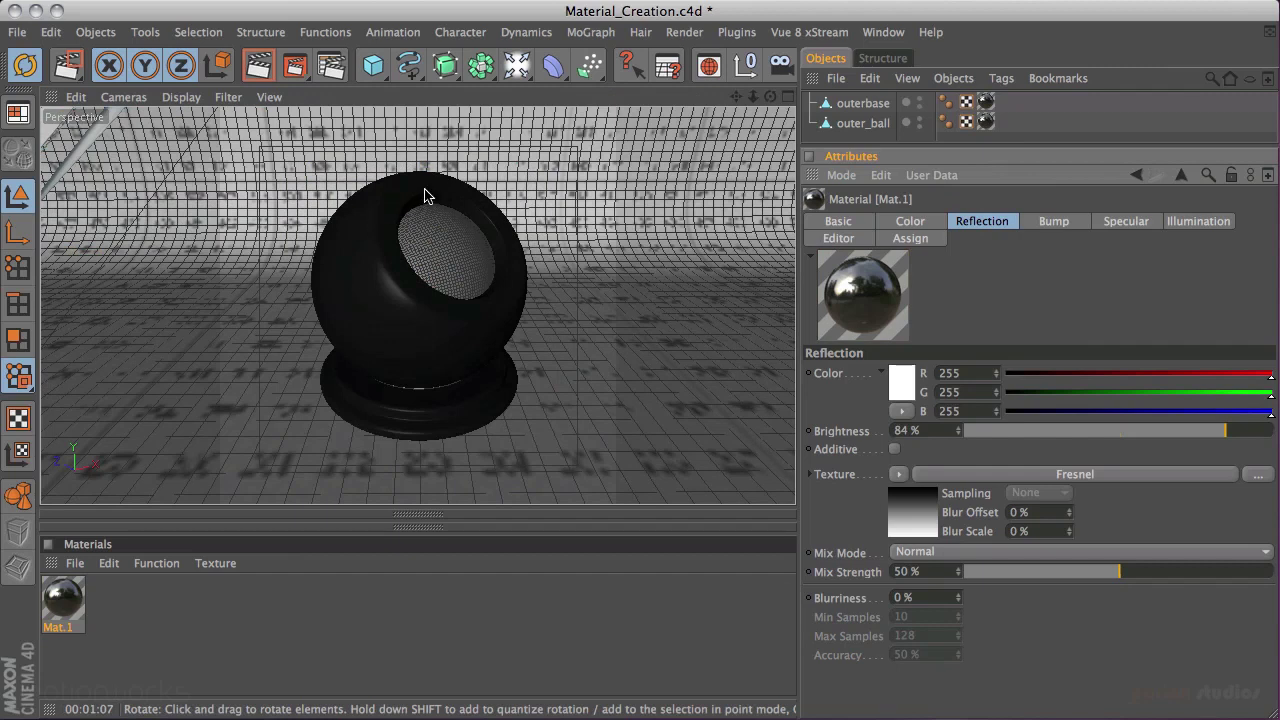
{"action": "left_click", "coordinate": [860, 104]}
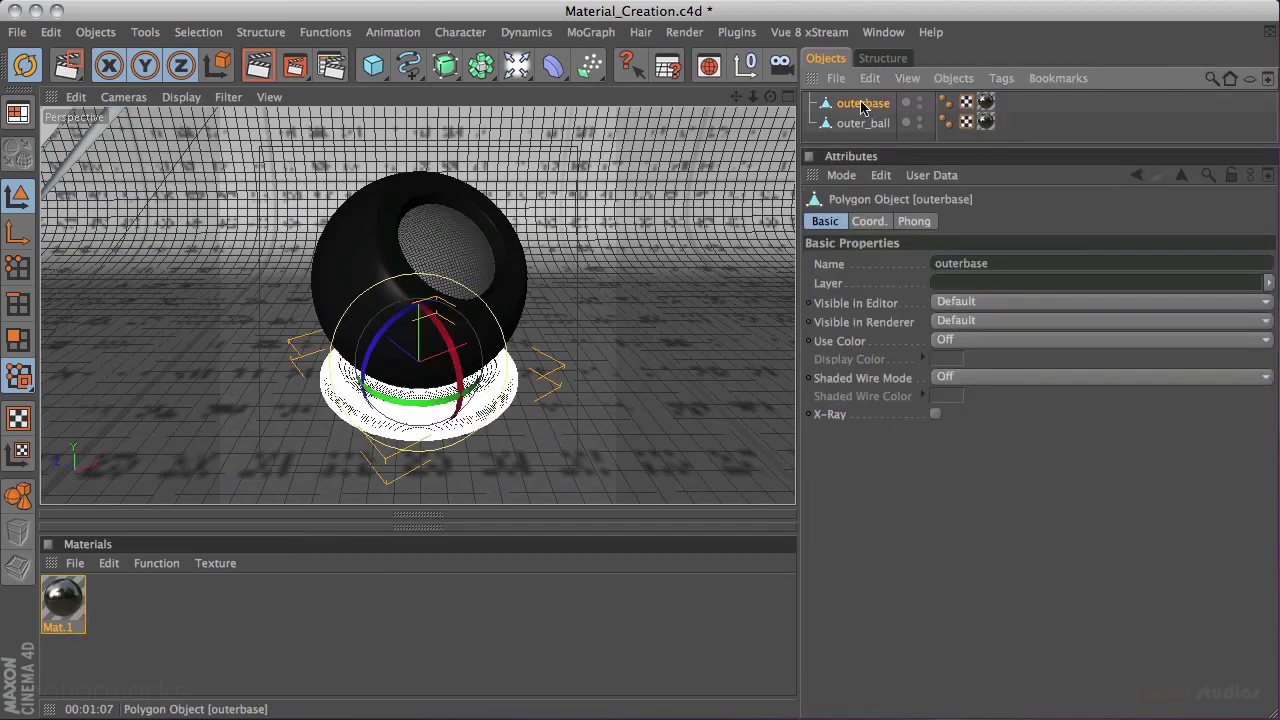
{"action": "left_click", "coordinate": [868, 123]}
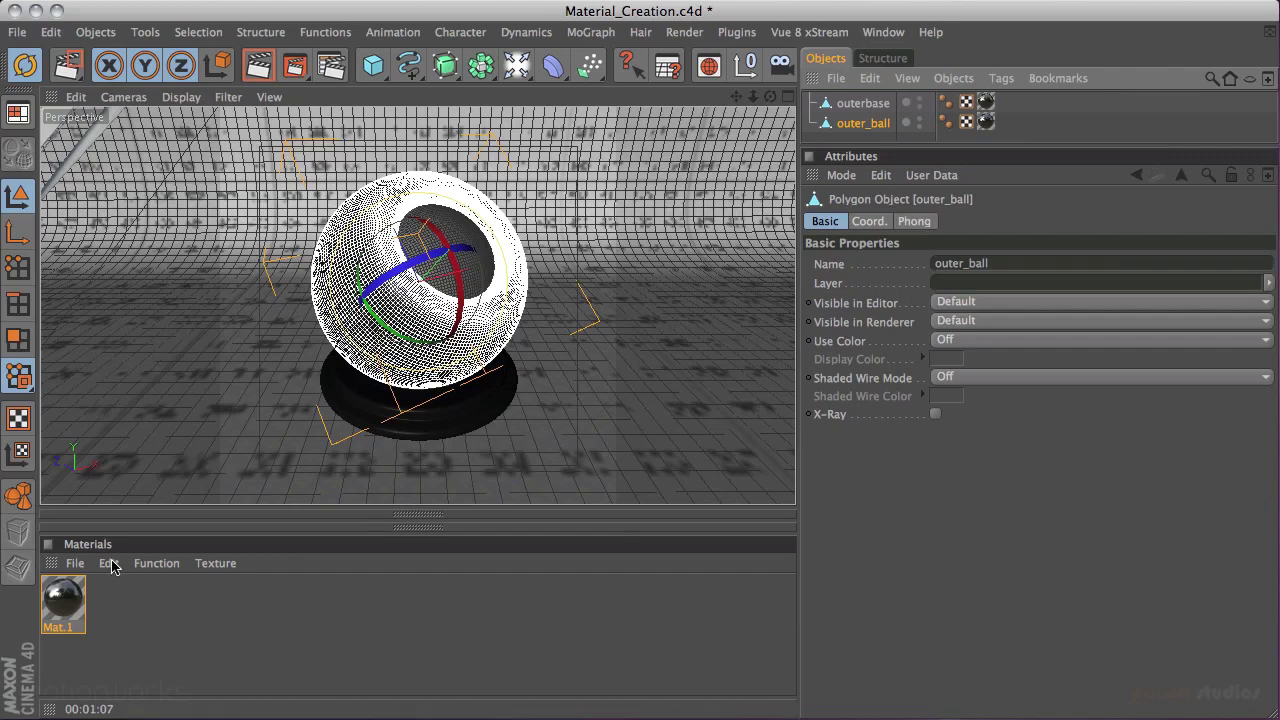
Step: Switch the space of Mat.1's bump noise to Object
{"action": "double_click", "coordinate": [84, 604]}
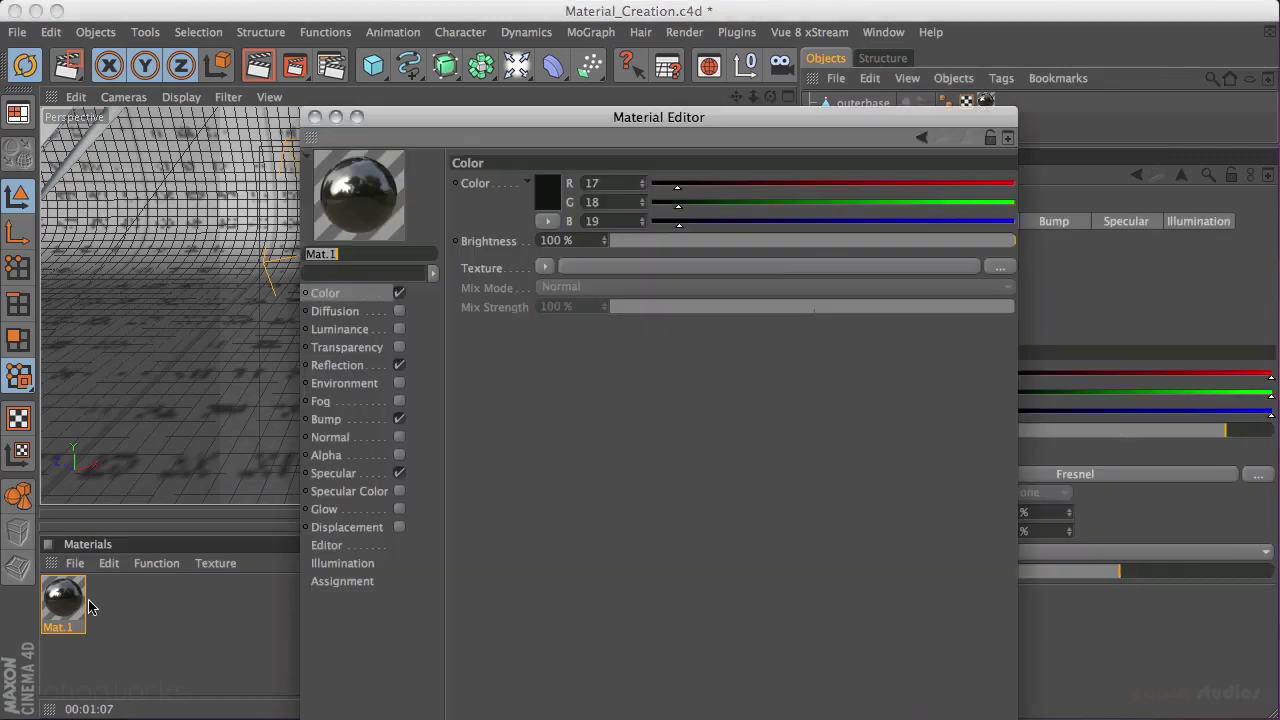
{"action": "left_click", "coordinate": [352, 422]}
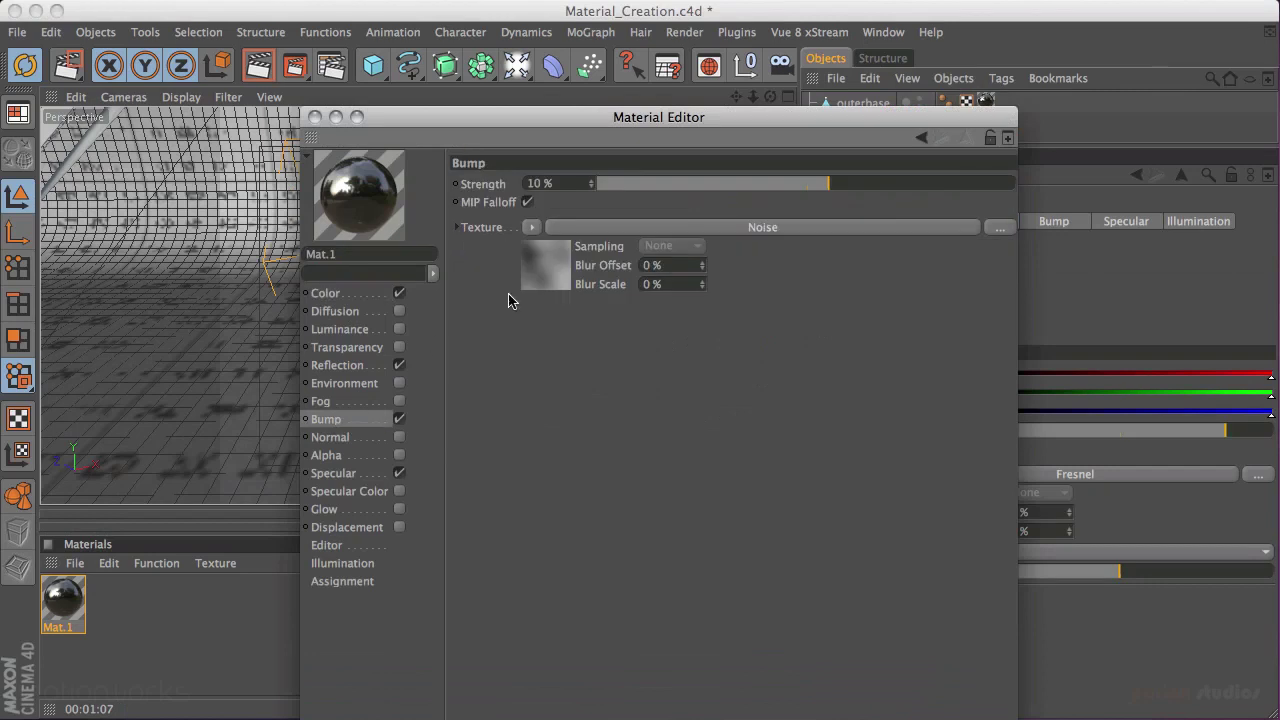
{"action": "left_click", "coordinate": [693, 229]}
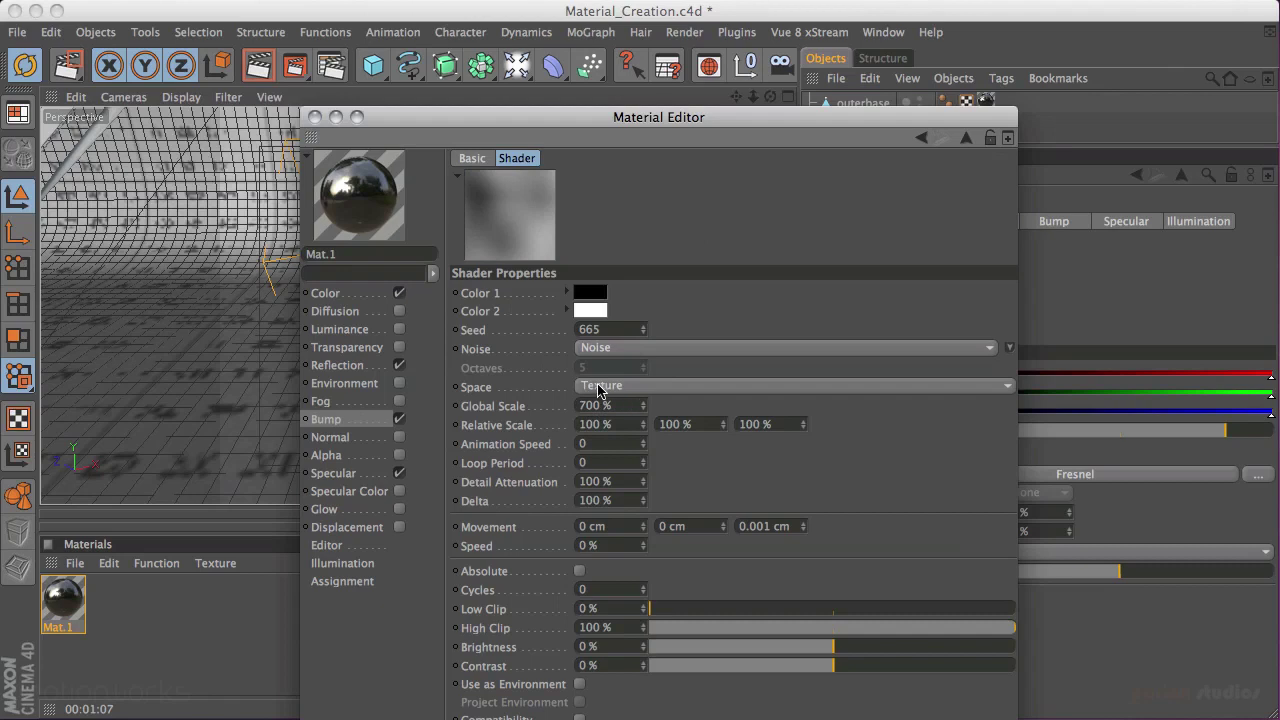
{"action": "left_click", "coordinate": [661, 389]}
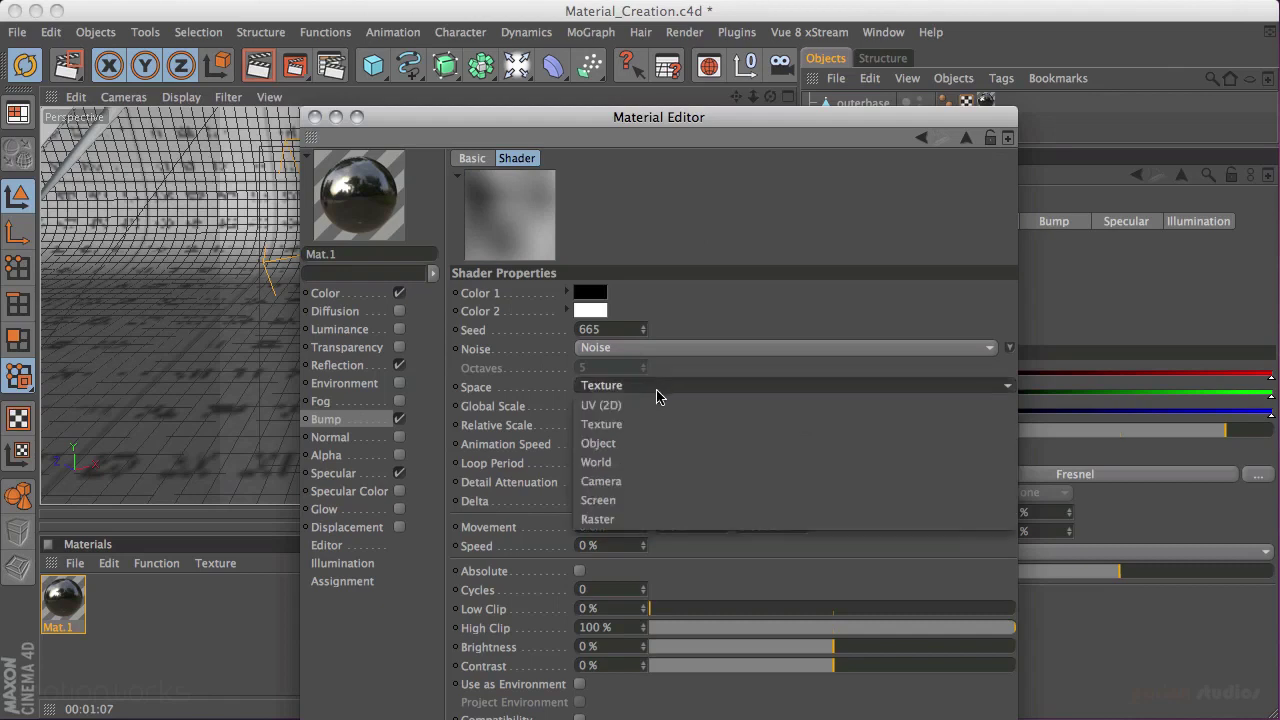
{"action": "left_click", "coordinate": [613, 451]}
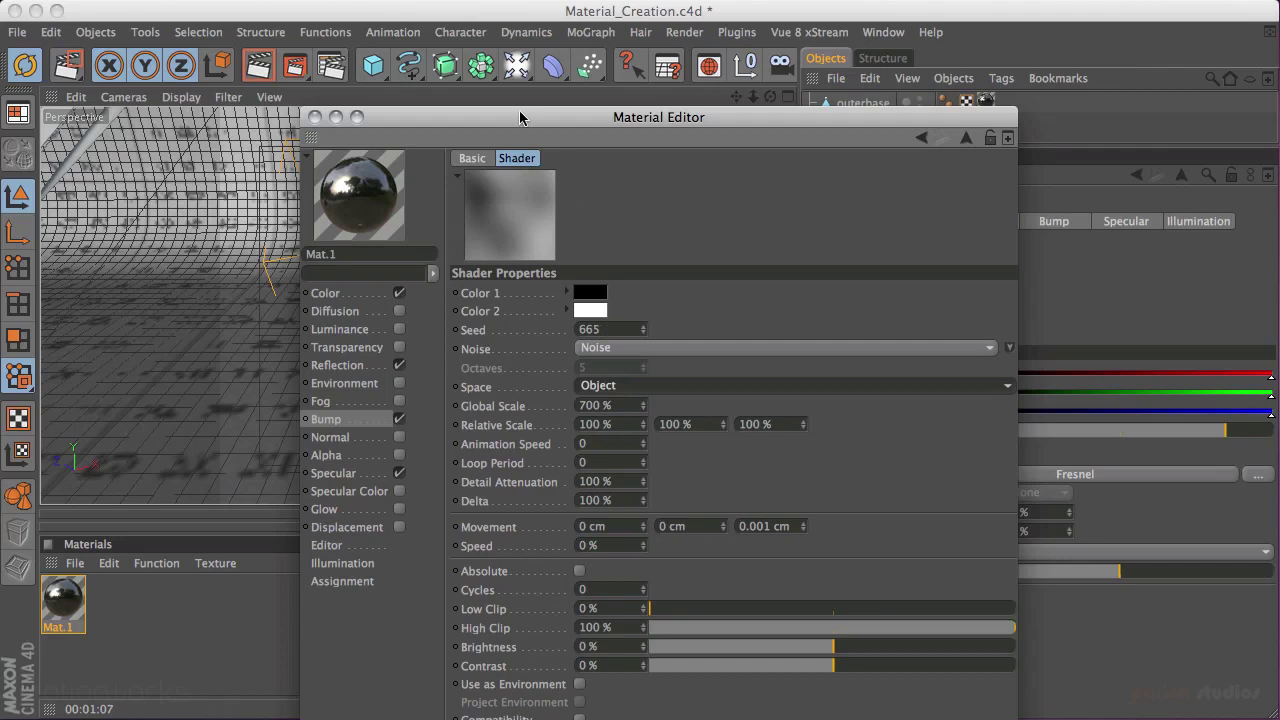
Step: Stretch the bump noise into vertical streaks by setting its relative scale to 5%, 200% and 5%
{"action": "left_click_drag", "start_coordinate": [530, 120], "coordinate": [1063, 110]}
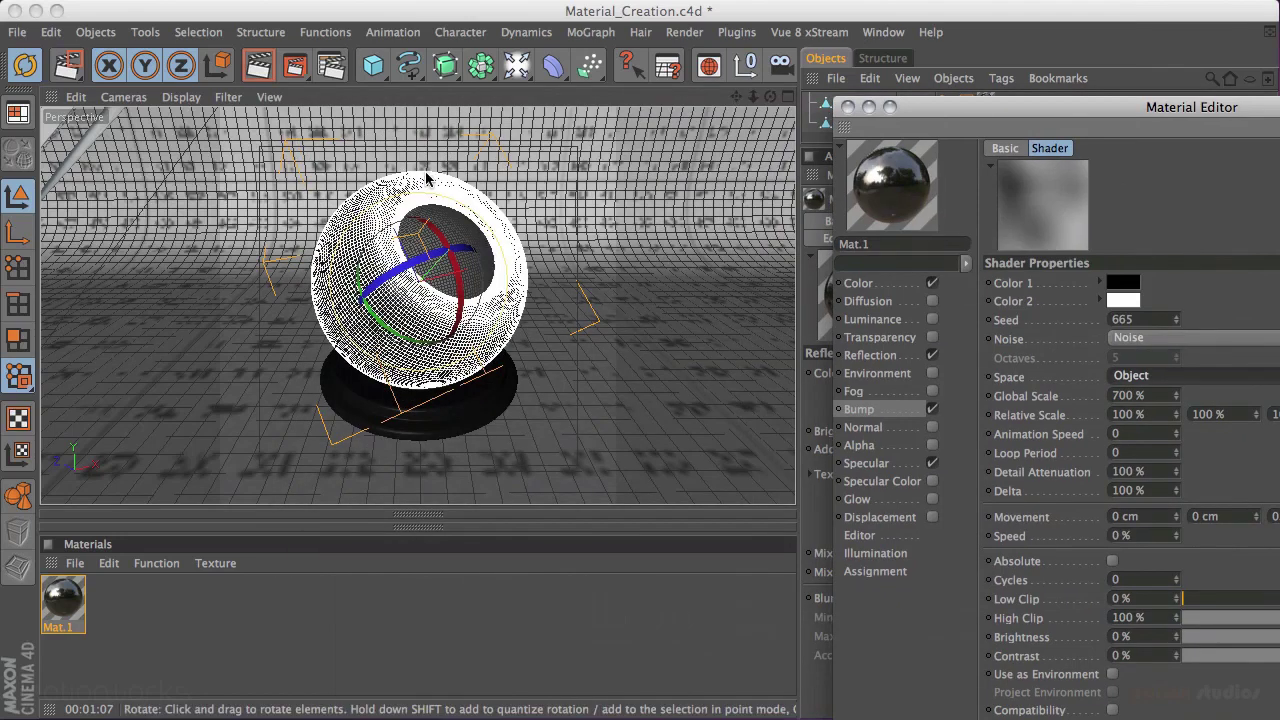
{"action": "left_click_drag", "start_coordinate": [1080, 106], "coordinate": [884, 30]}
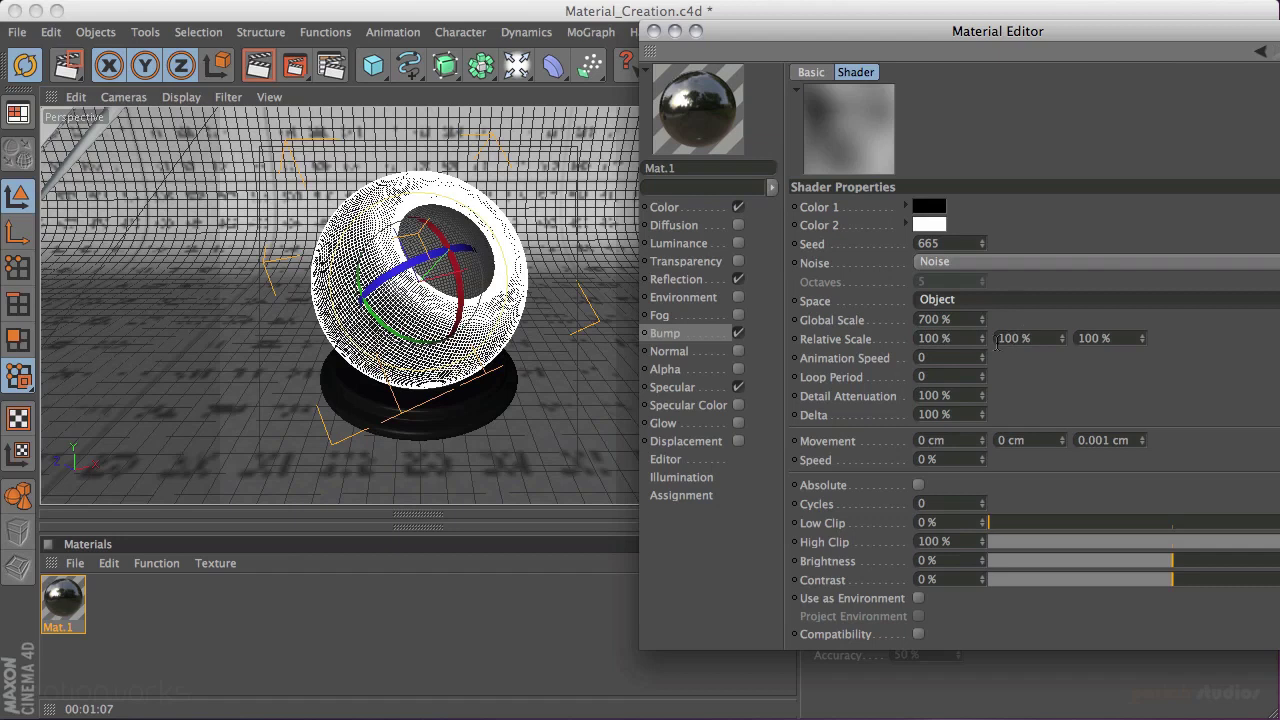
{"action": "double_click", "coordinate": [1030, 338]}
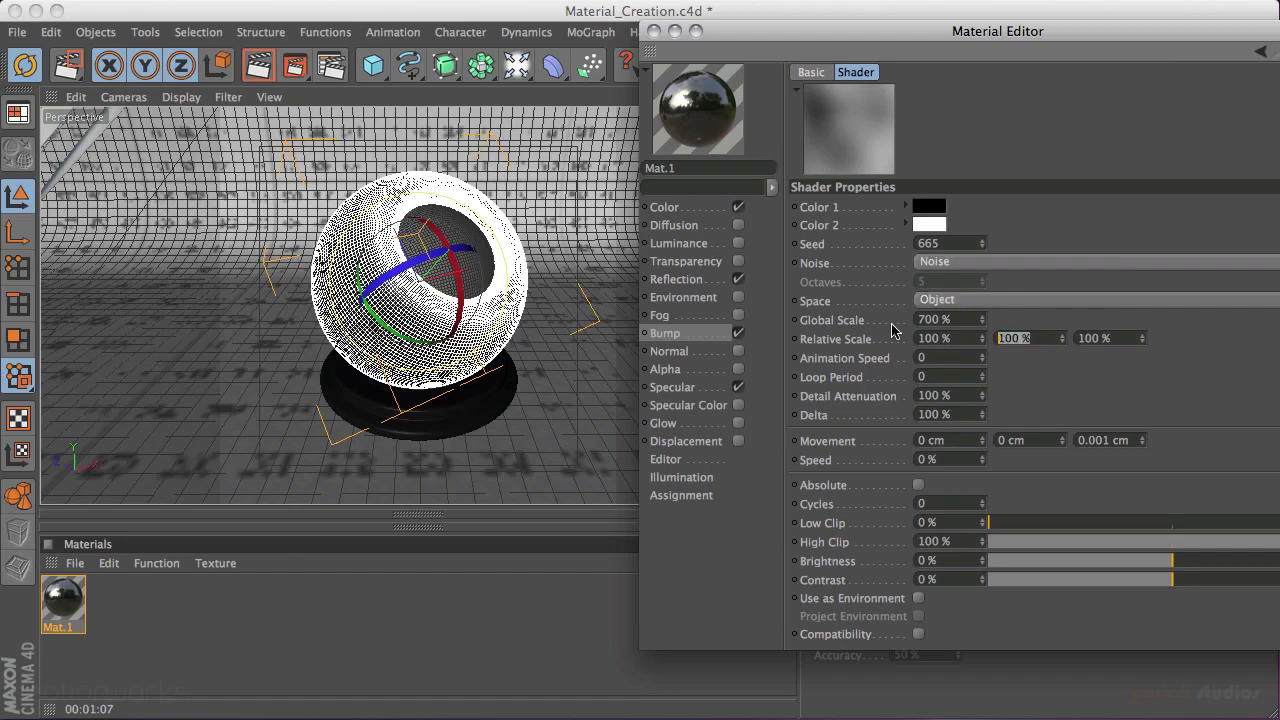
{"action": "type", "text": "200"}
{"action": "key", "text": "Return"}
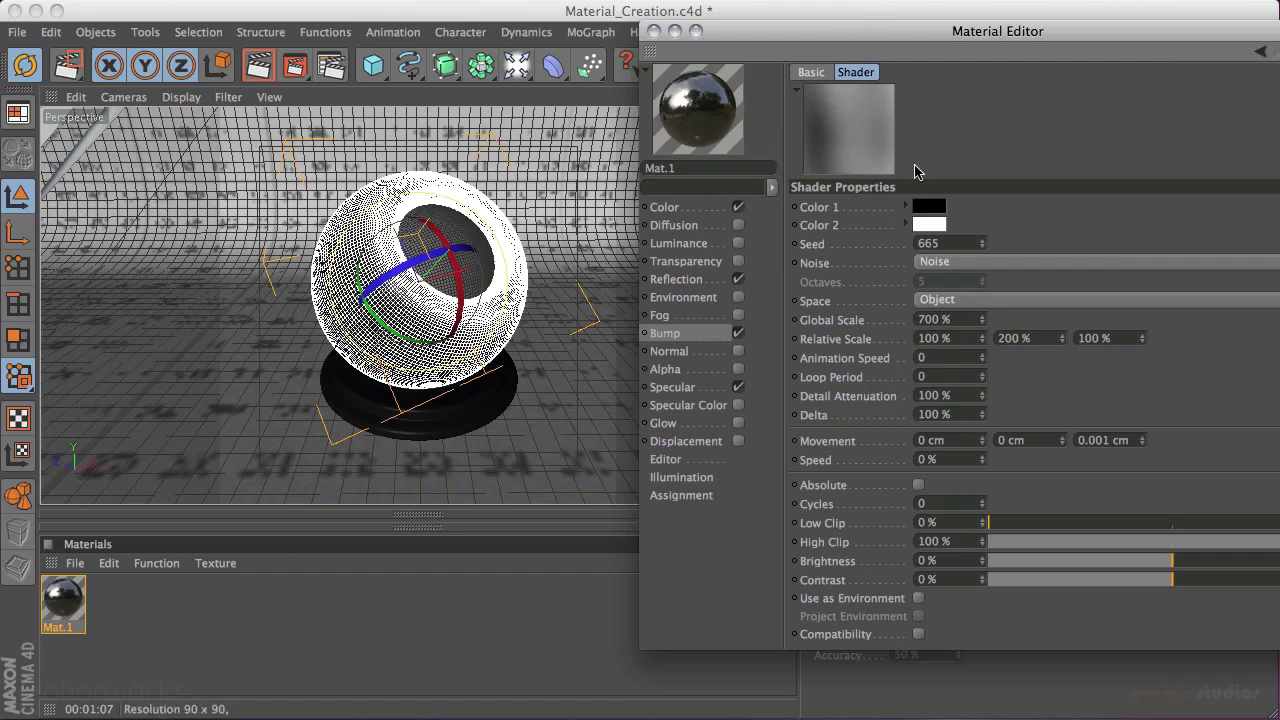
{"action": "double_click", "coordinate": [922, 337]}
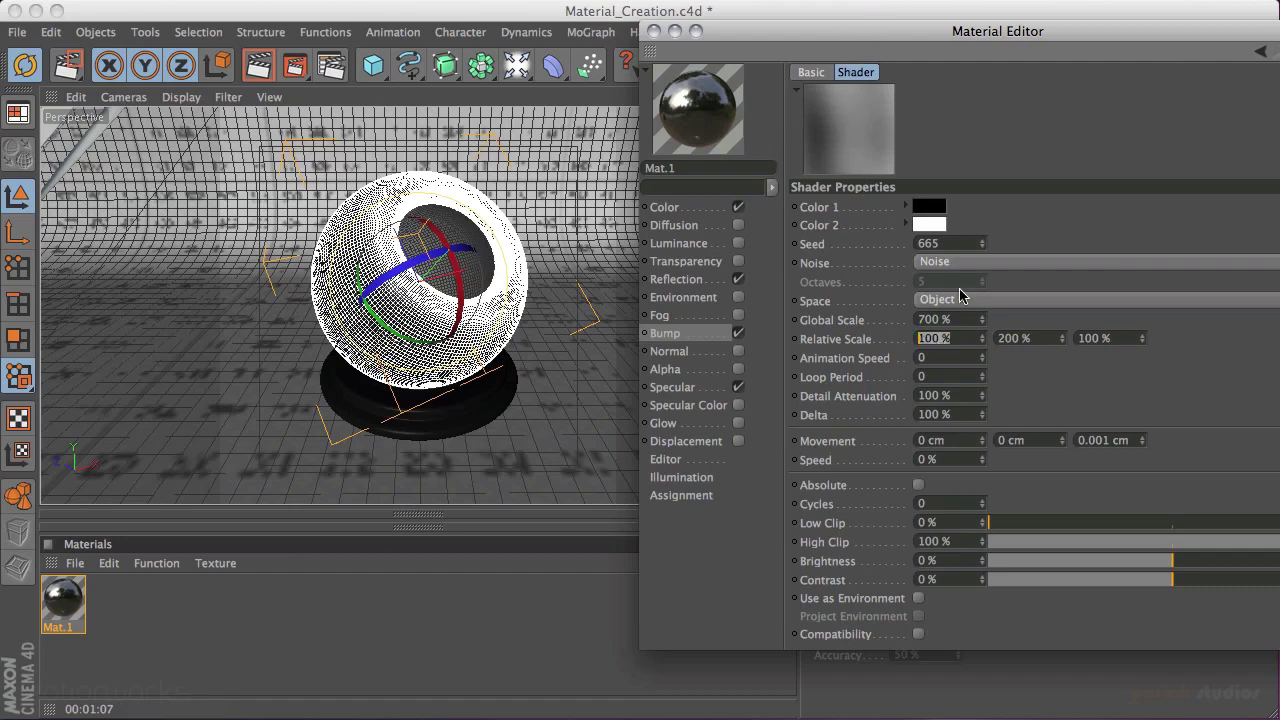
{"action": "type", "text": "5"}
{"action": "key", "text": "Tab"}
{"action": "key", "text": "Tab"}
{"action": "type", "text": "5"}
{"action": "key", "text": "Tab"}
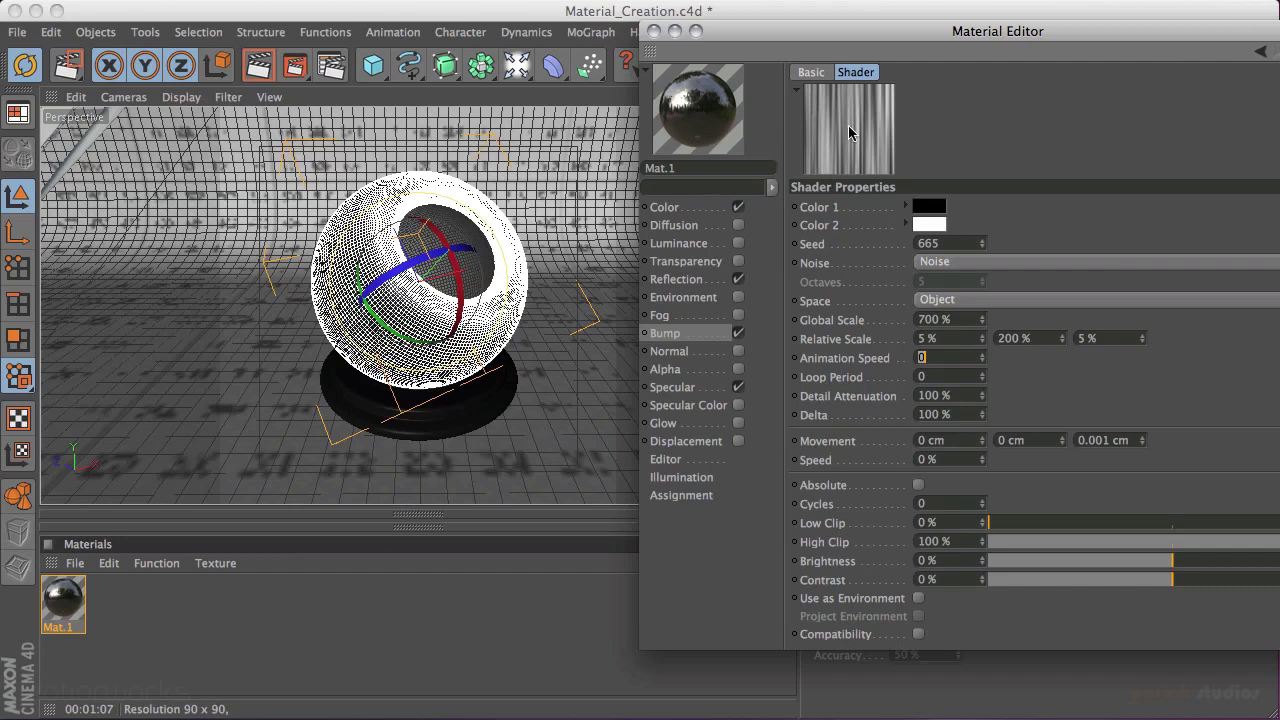
Step: Undo the relative scale changes of the bump noise and close the material's editor
{"action": "key", "text": "ctrl+z"}
{"action": "key", "text": "ctrl+z"}
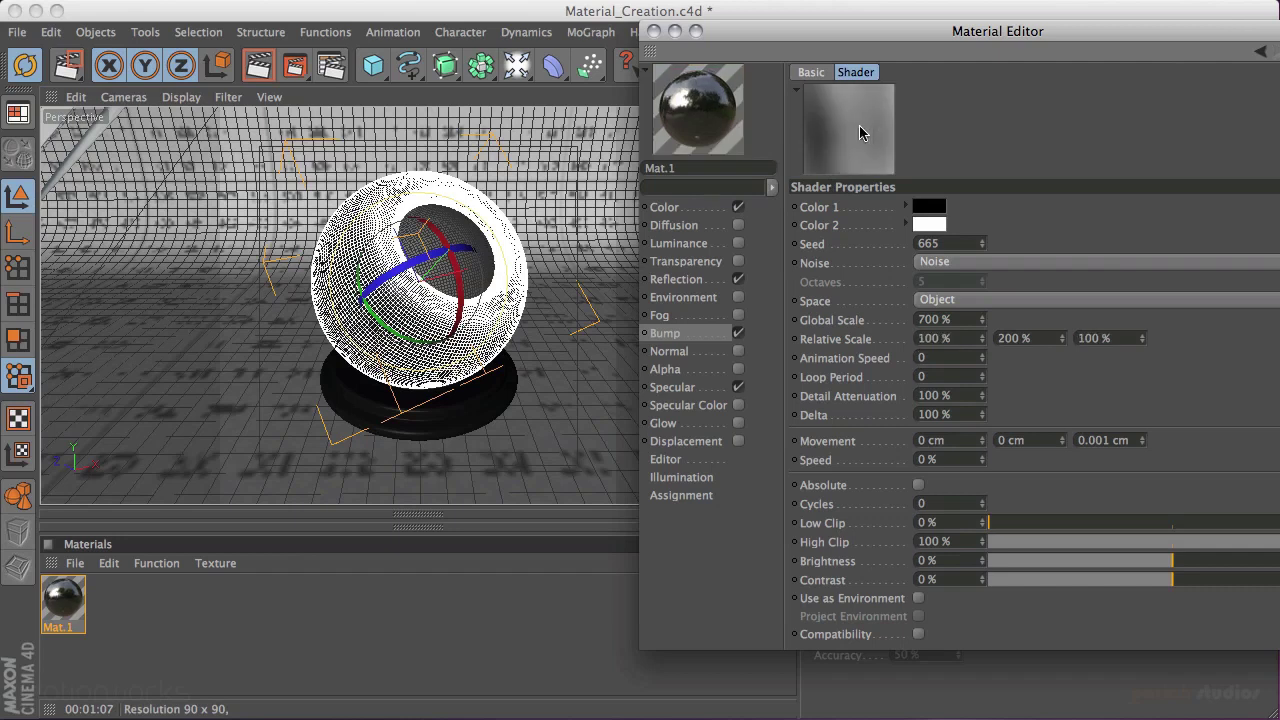
{"action": "key", "text": "ctrl+z"}
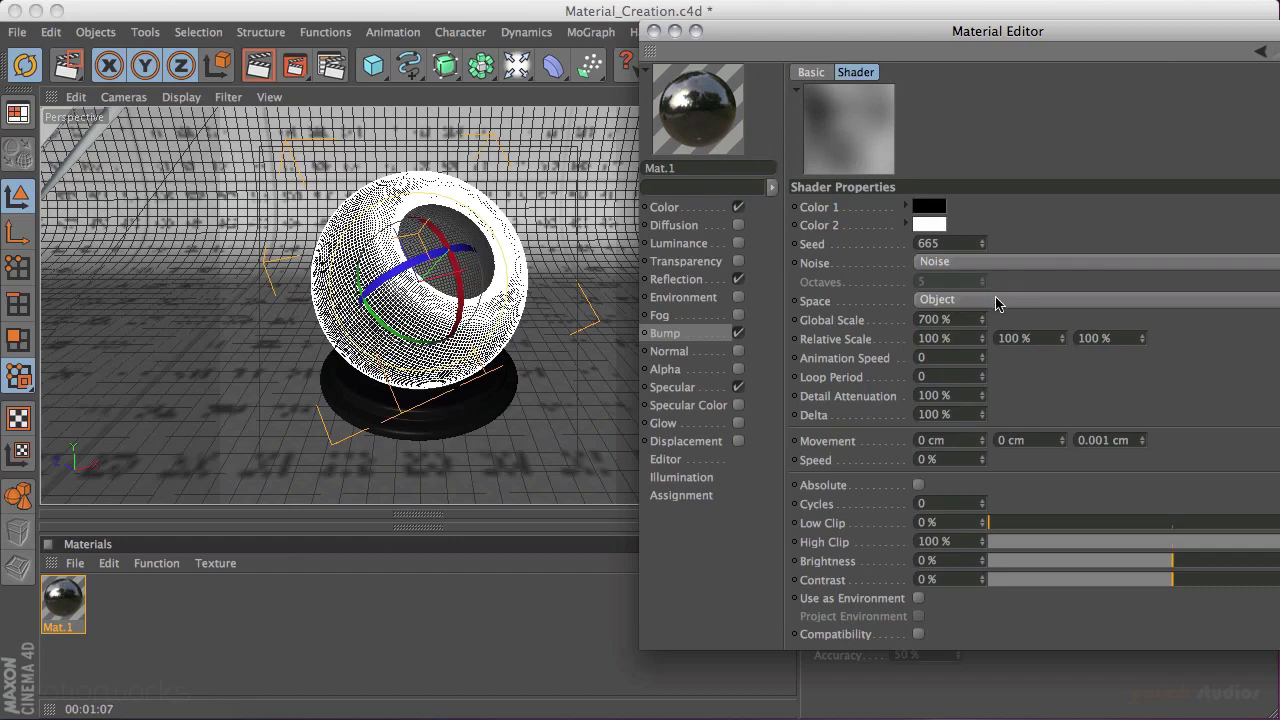
{"action": "left_click", "coordinate": [654, 31]}
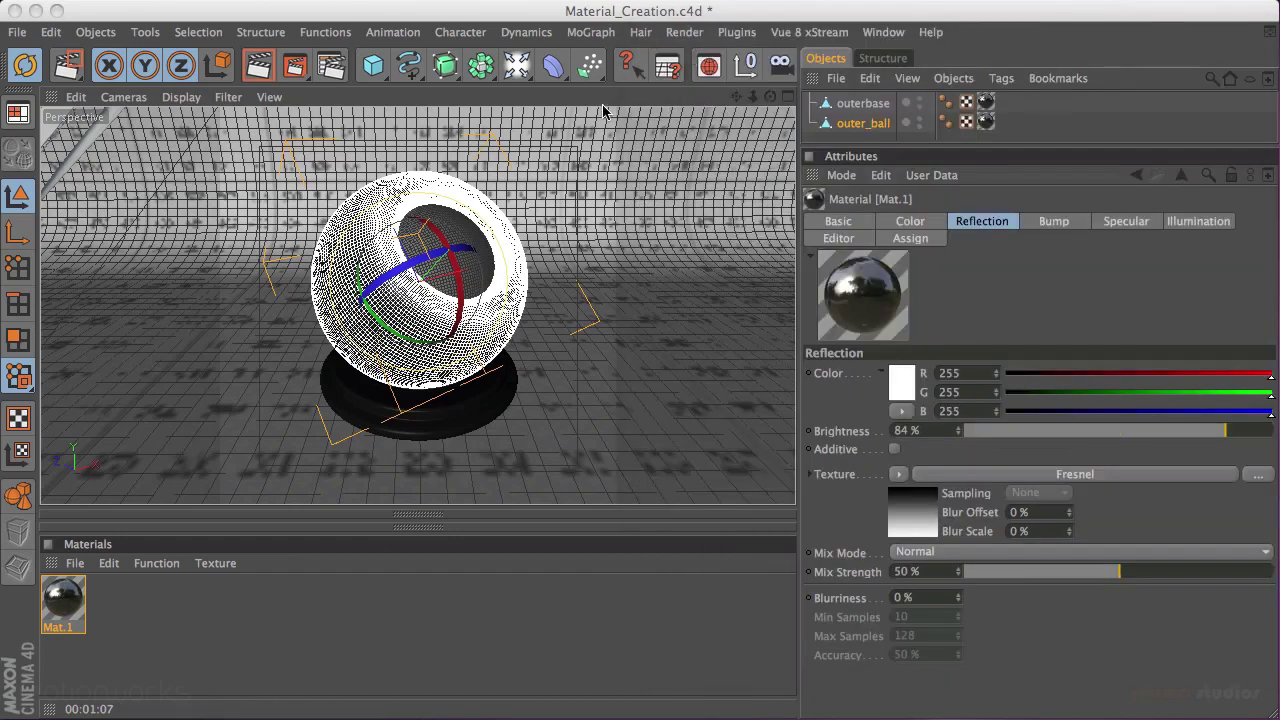
Step: Rename the reflective black material as Black_chrome
{"action": "double_click", "coordinate": [60, 627]}
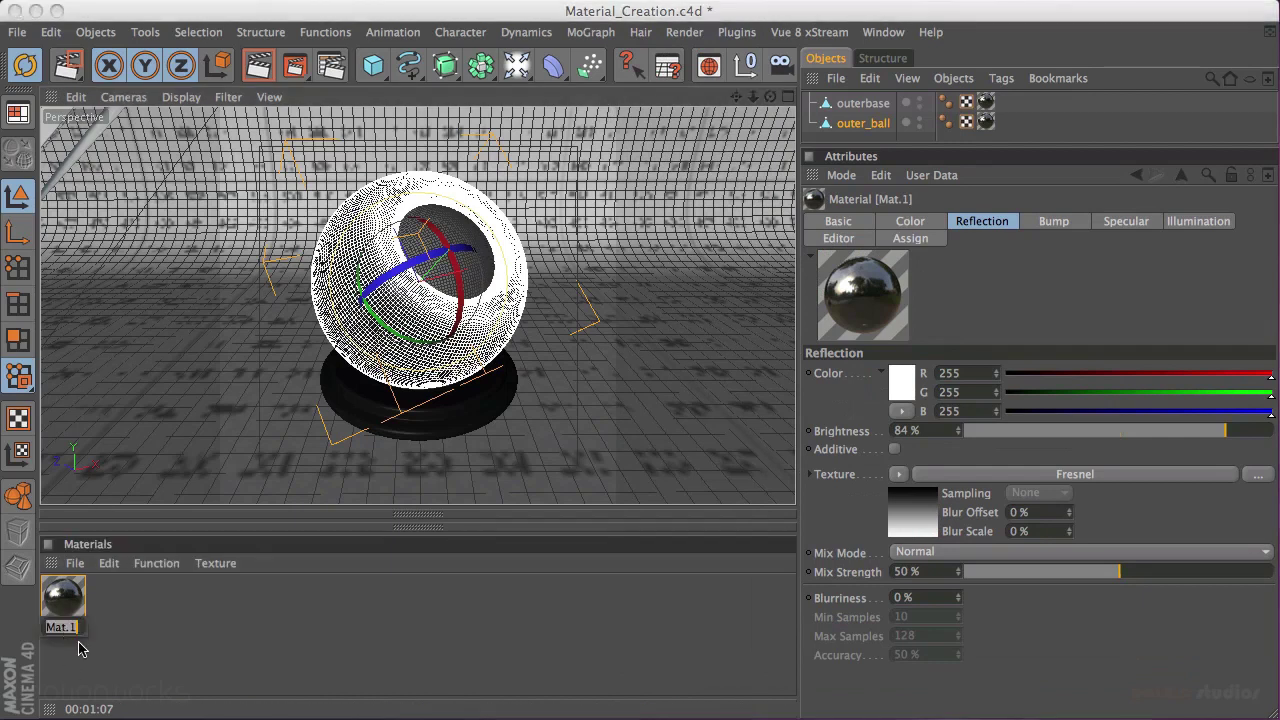
{"action": "type", "text": "Black_c"}
{"action": "key", "text": "Return"}
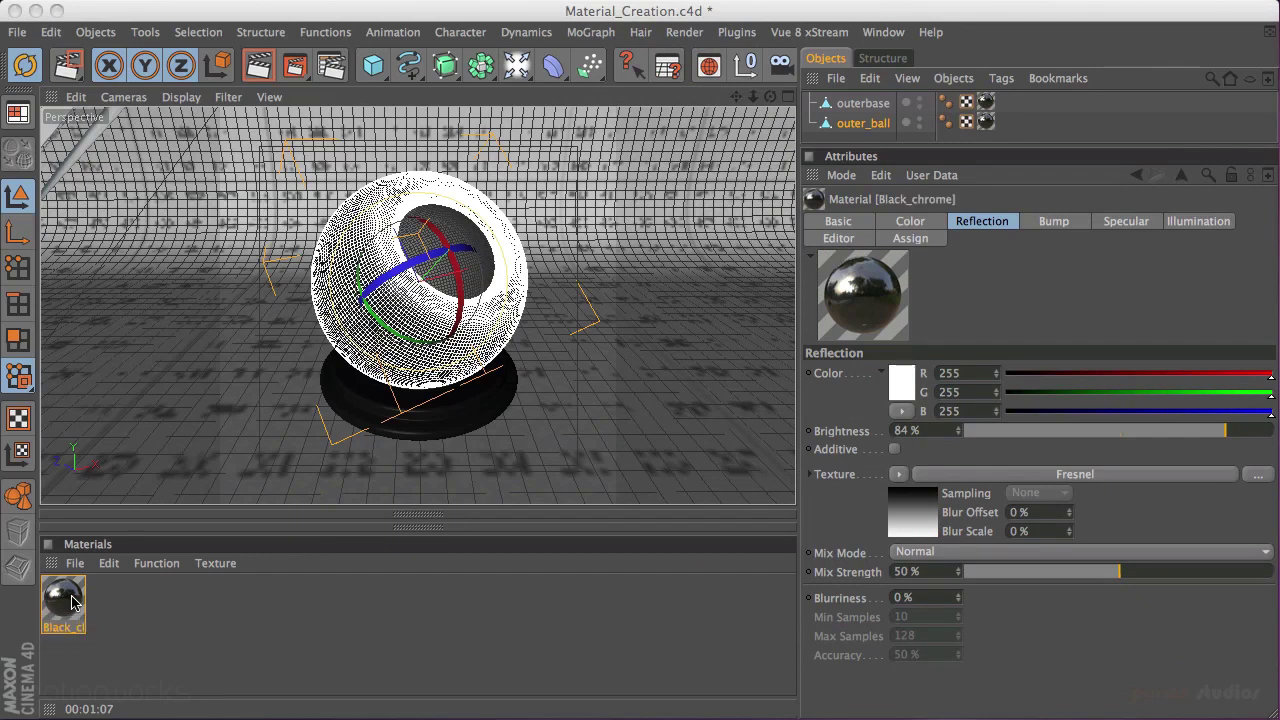
Step: Save the Black_chrome material as a file named Black_chrome in the Materials folder
{"action": "left_click", "coordinate": [76, 564]}
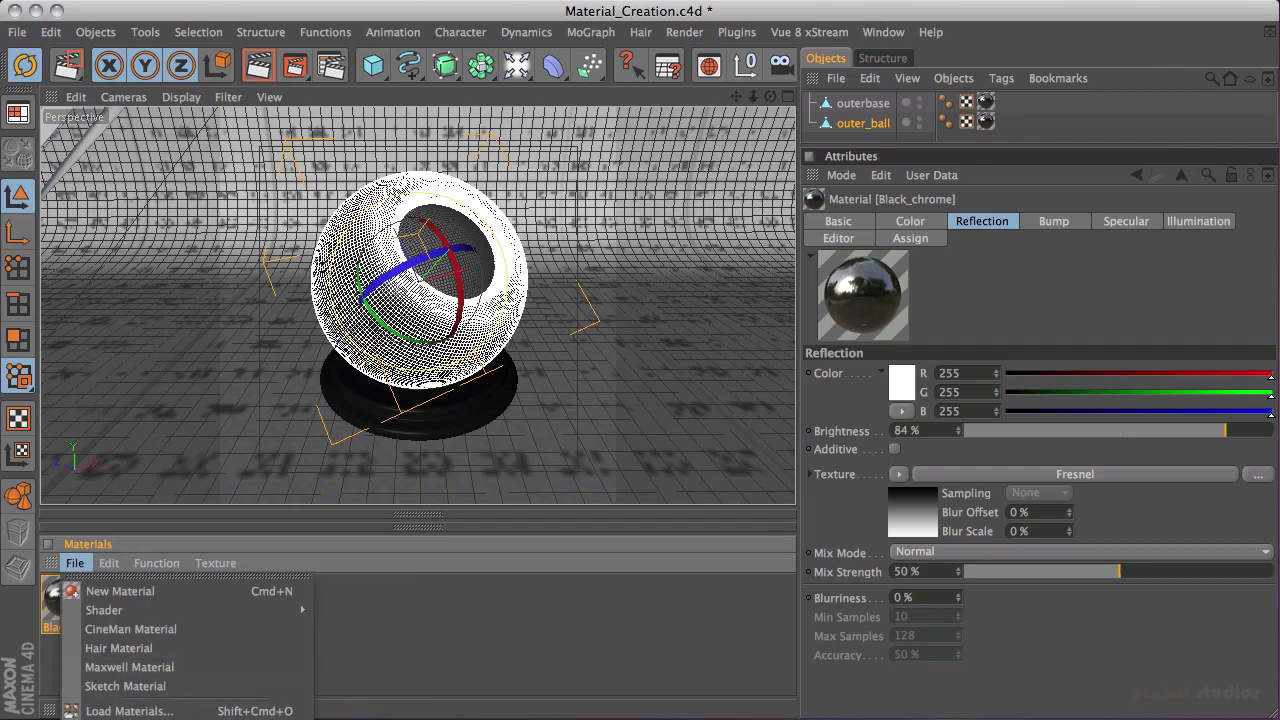
{"action": "left_click", "coordinate": [123, 674]}
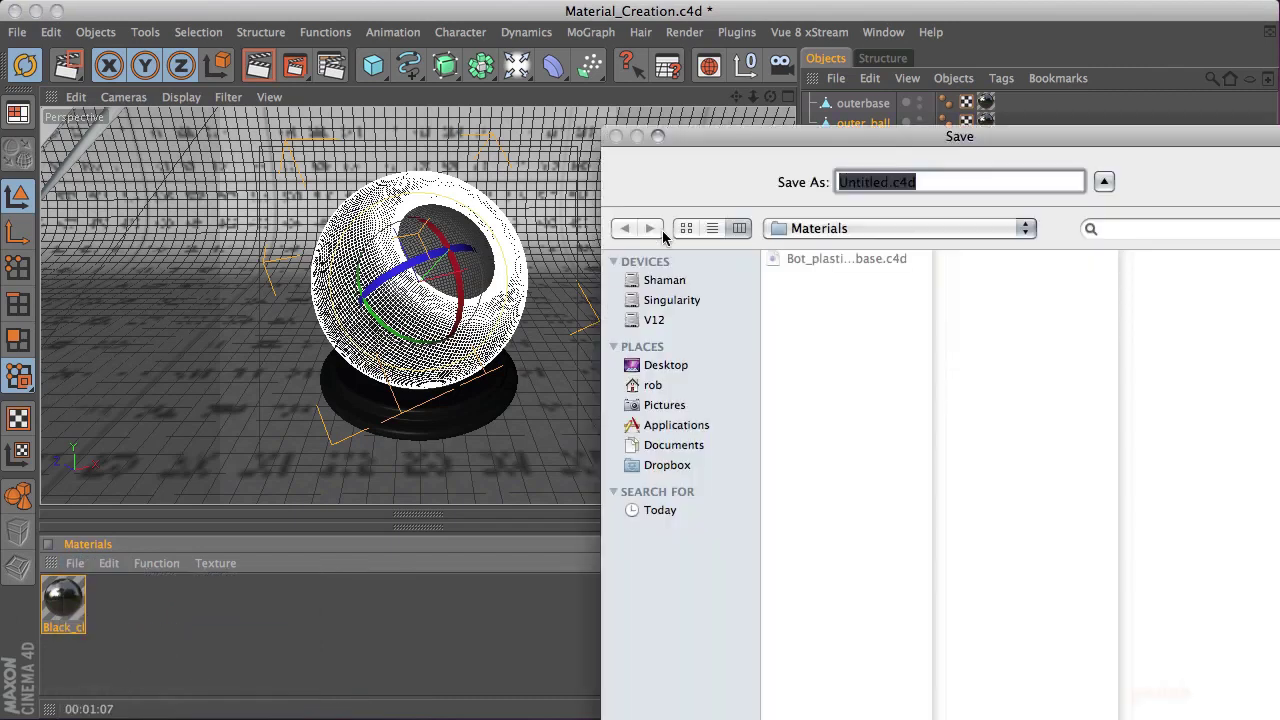
{"action": "type", "text": "Black_chrome"}
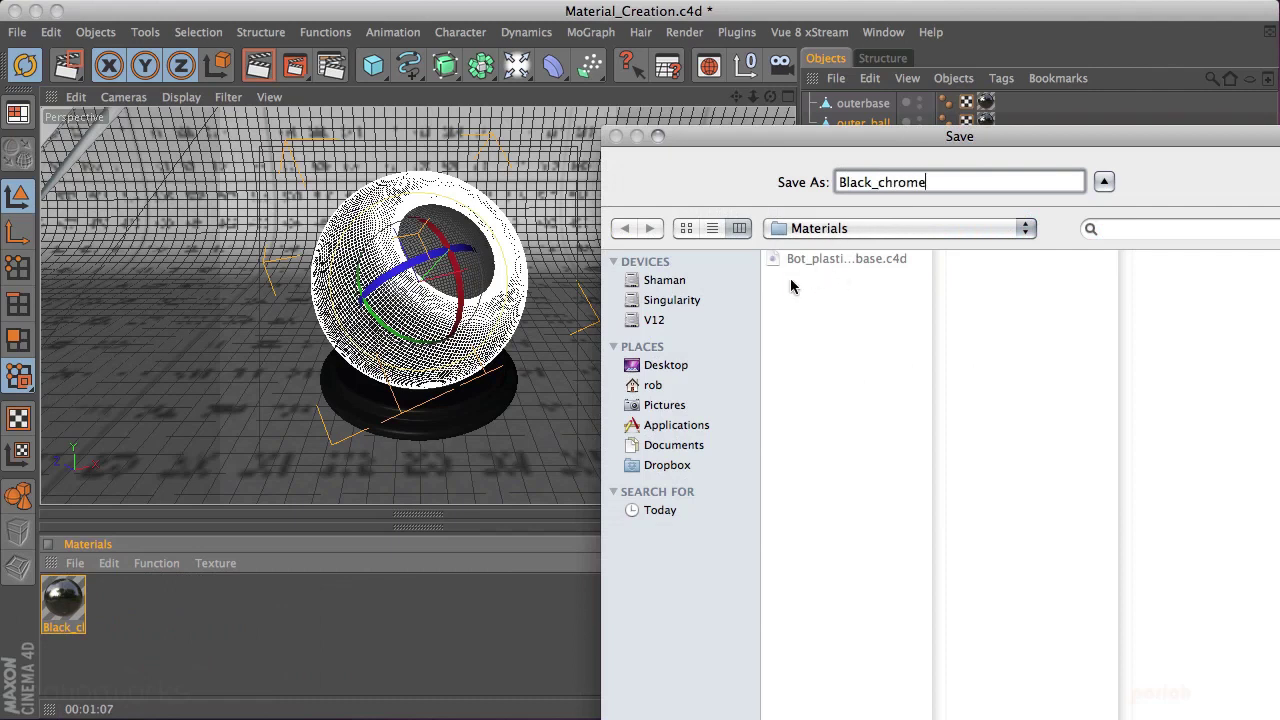
{"action": "left_click_drag", "start_coordinate": [848, 147], "coordinate": [796, 99]}
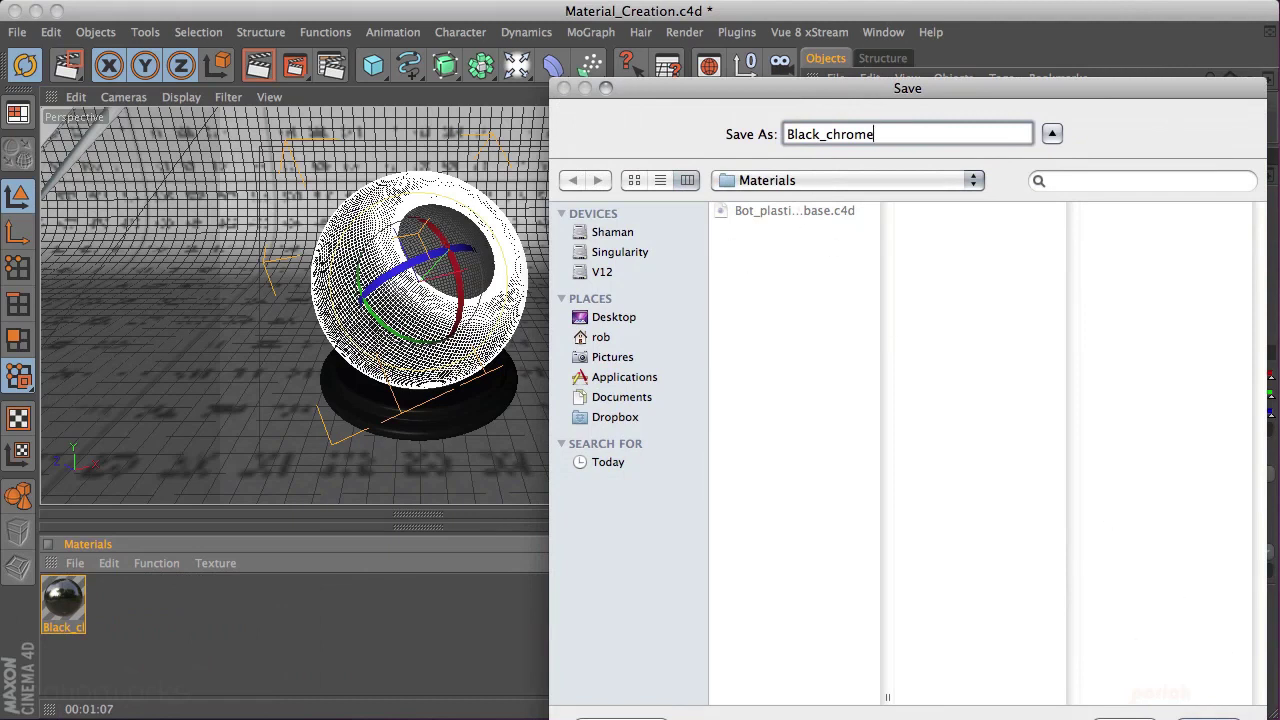
{"action": "left_click_drag", "start_coordinate": [1270, 718], "coordinate": [1200, 674]}
{"action": "left_click_drag", "start_coordinate": [1050, 88], "coordinate": [1038, 46]}
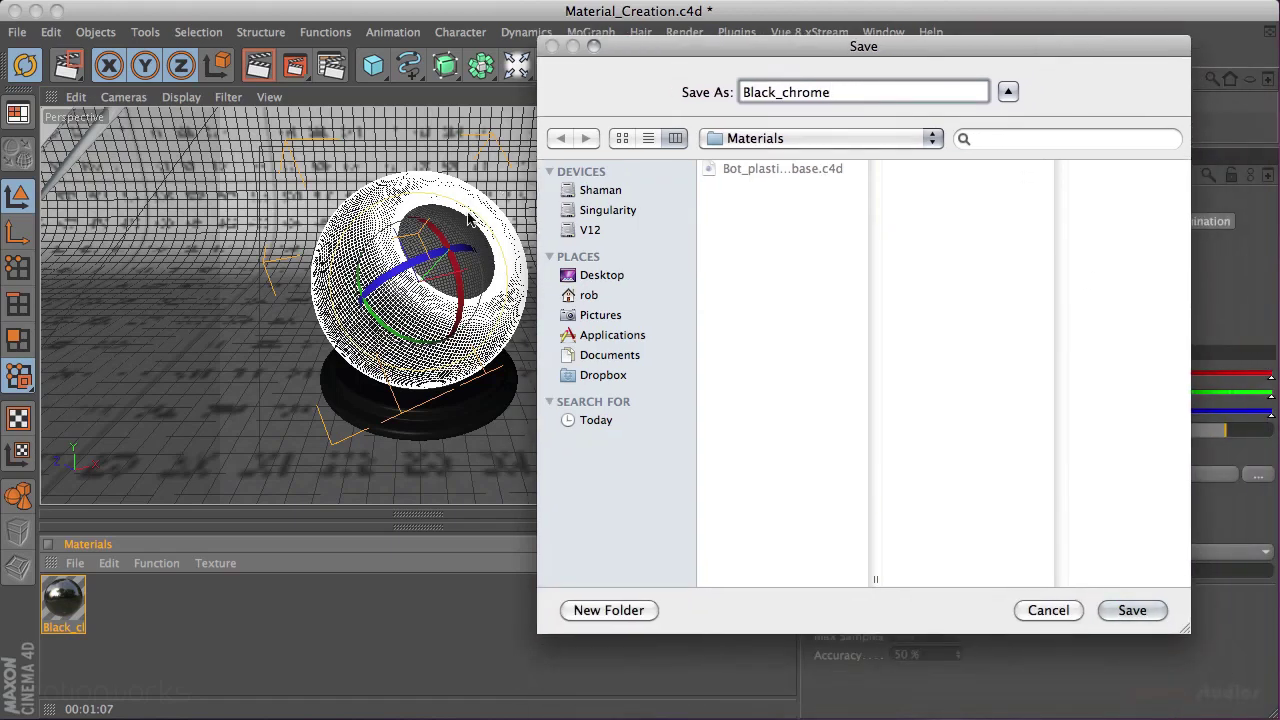
{"action": "left_click", "coordinate": [1141, 612]}
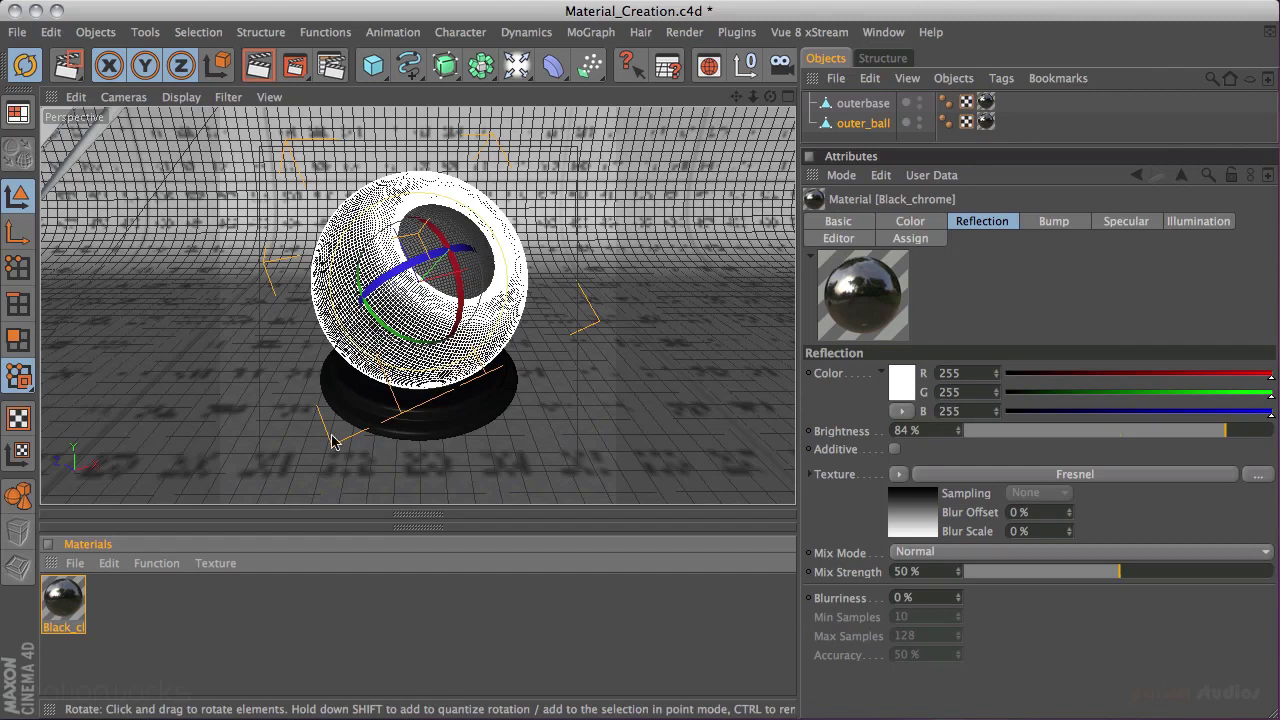
Step: Create a new material and open it for editing
{"action": "left_click", "coordinate": [286, 615]}
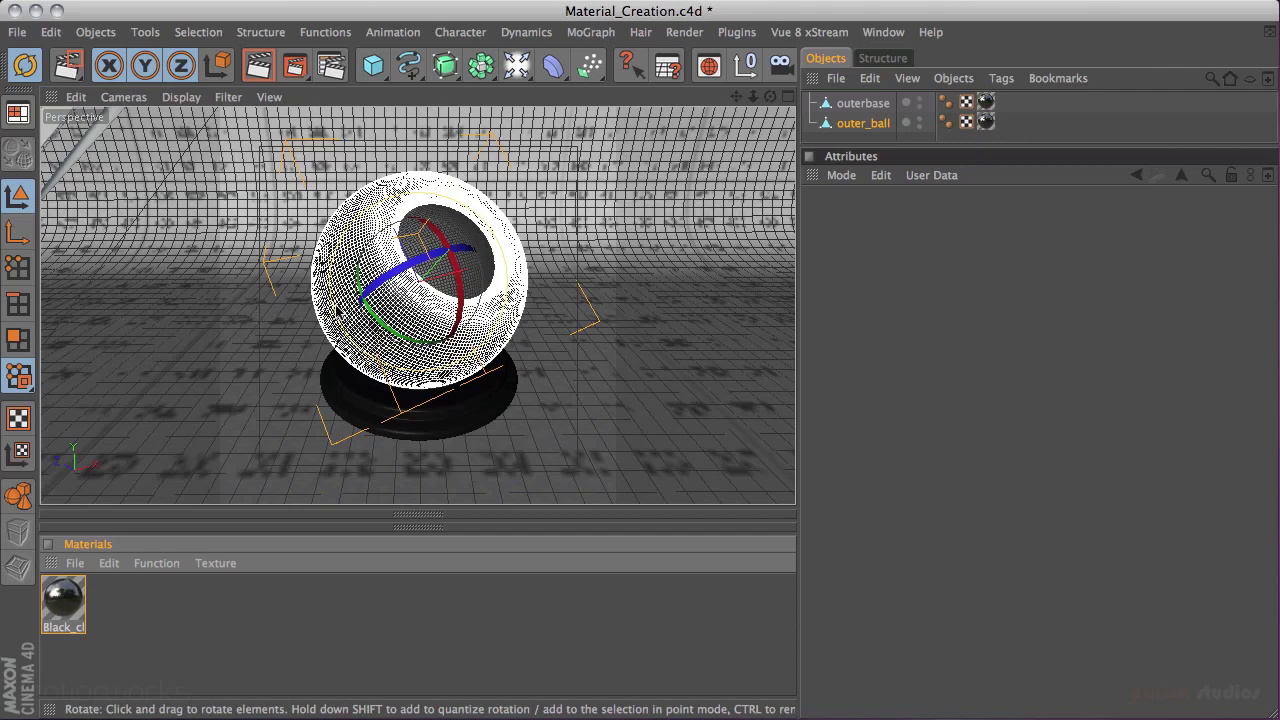
{"action": "double_click", "coordinate": [113, 614]}
{"action": "double_click", "coordinate": [70, 608]}
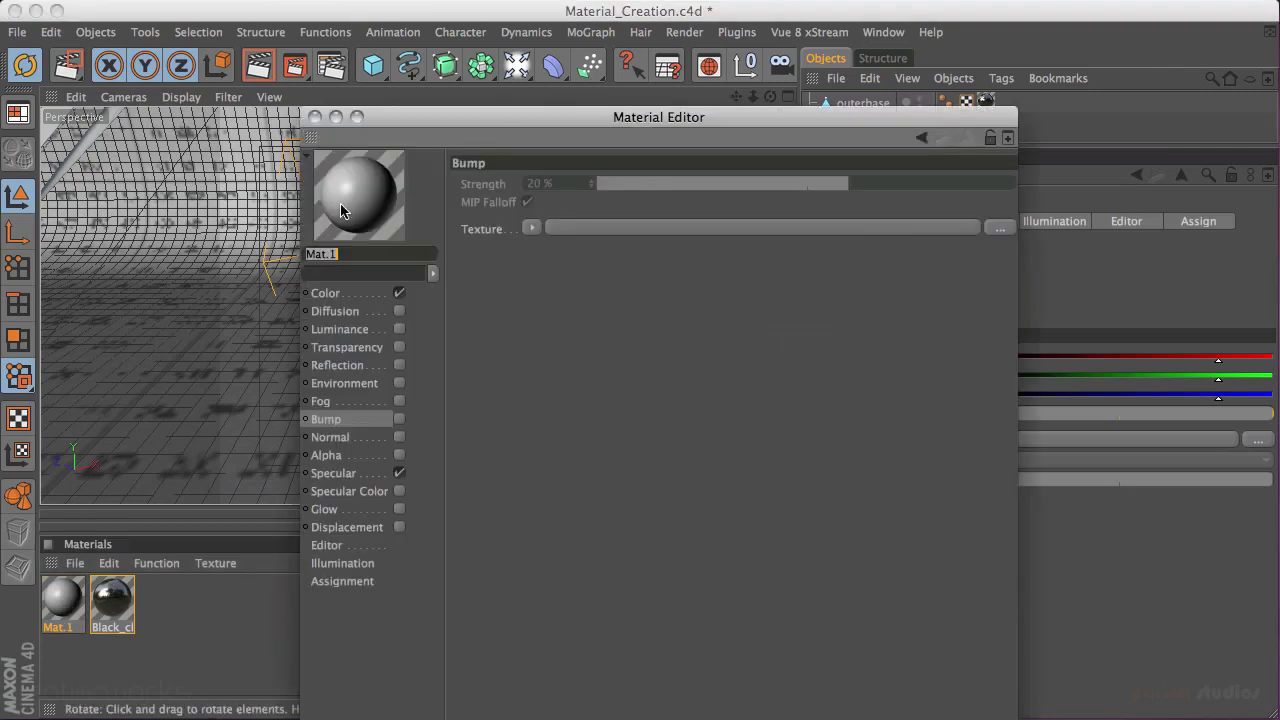
{"action": "left_click_drag", "start_coordinate": [503, 120], "coordinate": [443, 41]}
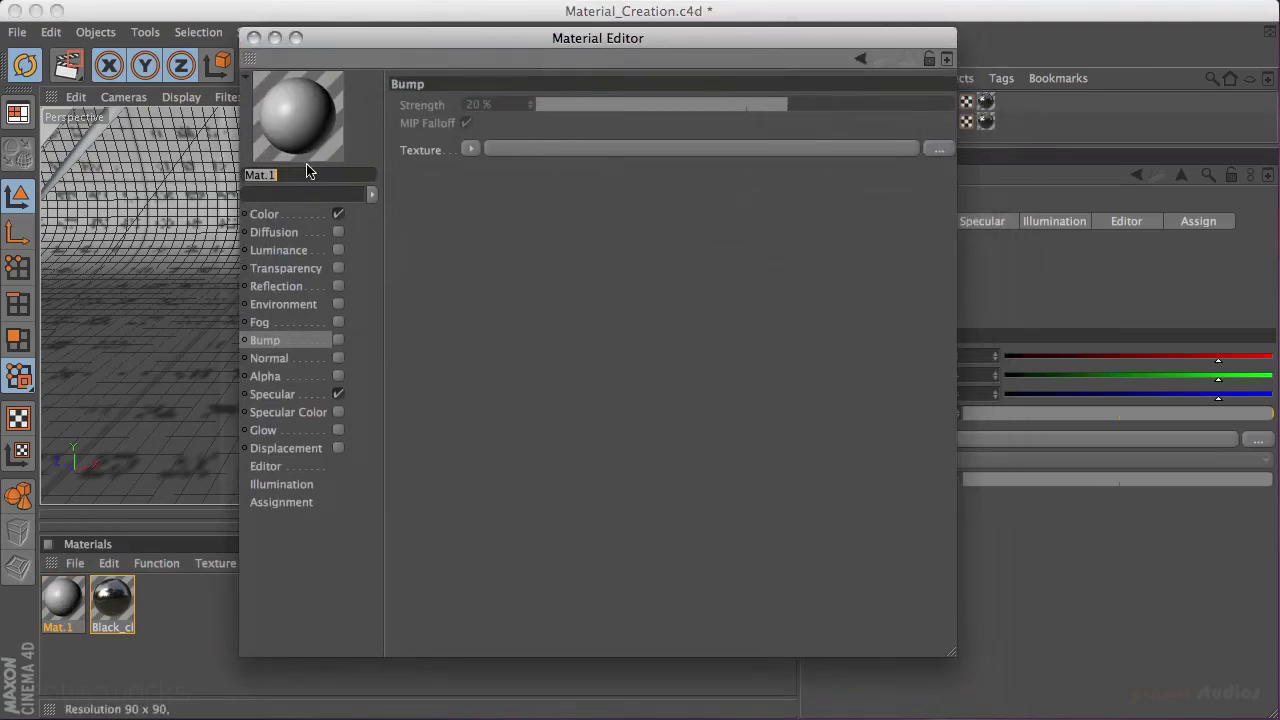
Step: Set the new material's color to bright green, RGB 1, 230, 39
{"action": "left_click", "coordinate": [295, 216]}
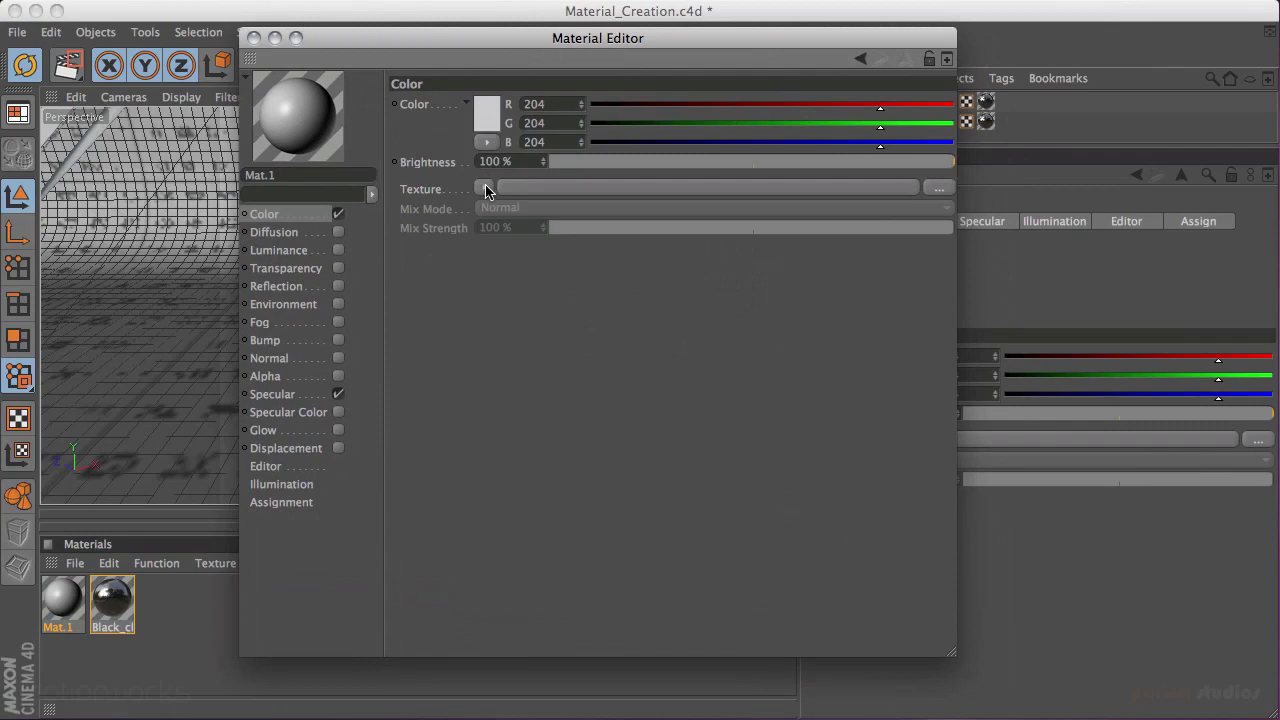
{"action": "left_click", "coordinate": [488, 118]}
{"action": "left_click", "coordinate": [511, 50]}
{"action": "left_click_drag", "start_coordinate": [511, 51], "coordinate": [501, 69]}
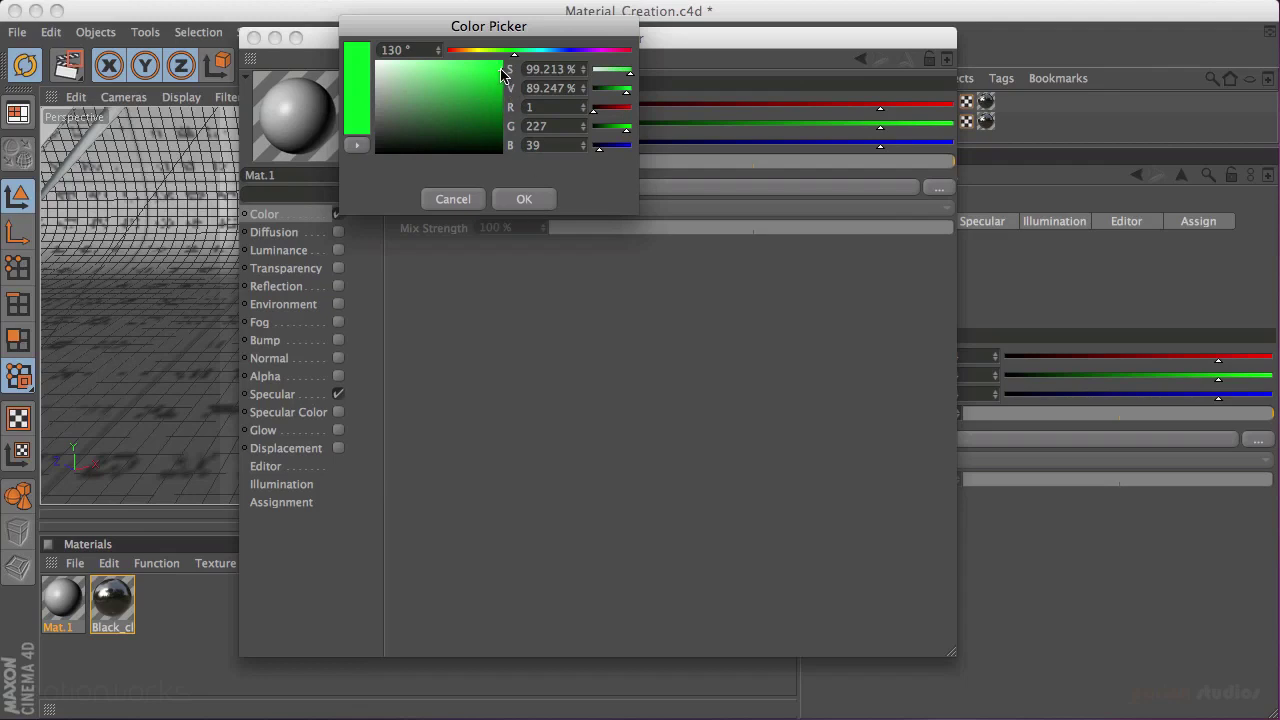
{"action": "left_click", "coordinate": [537, 201]}
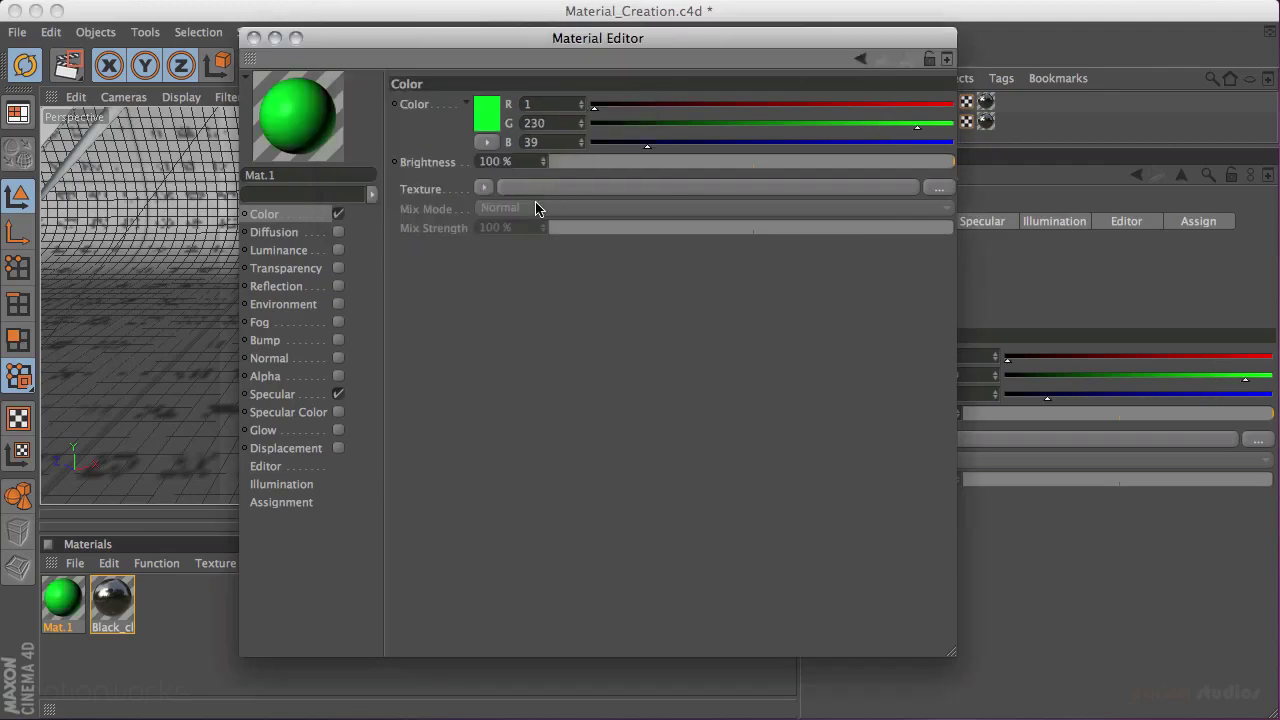
Step: Load a Layer shader into the color texture and add a Gradient layer to it
{"action": "left_click", "coordinate": [485, 188]}
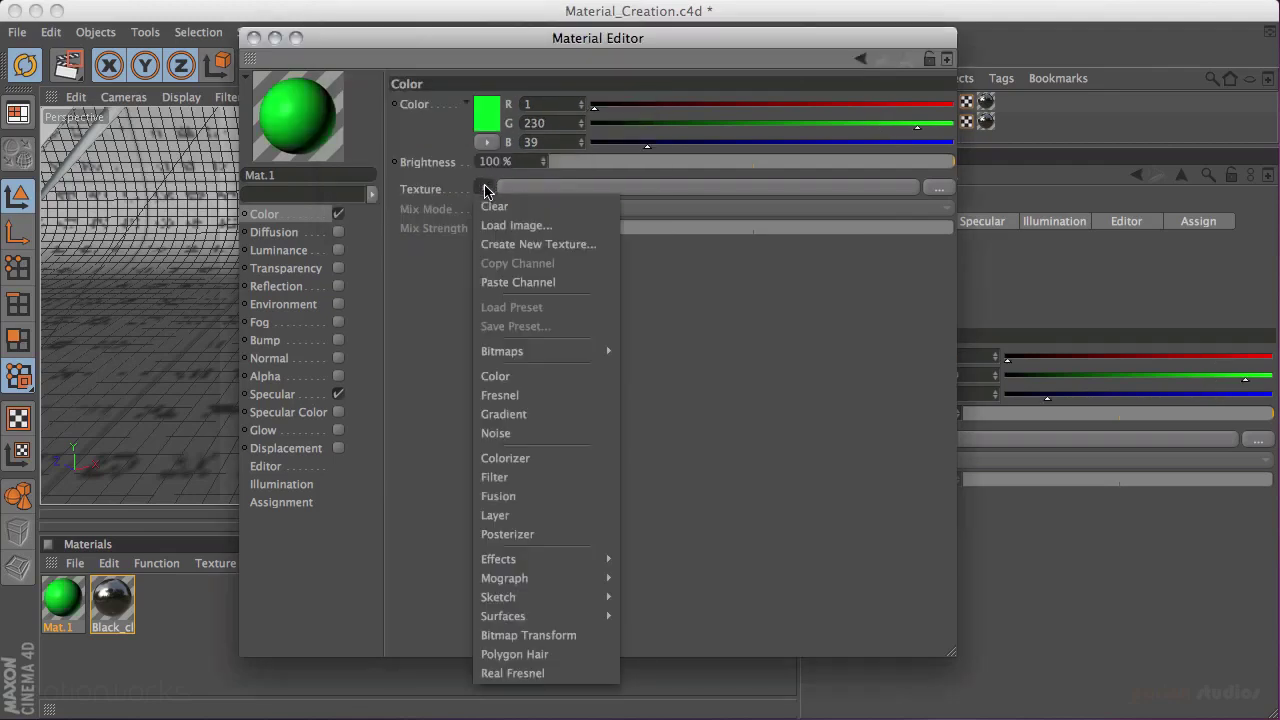
{"action": "left_click", "coordinate": [537, 517]}
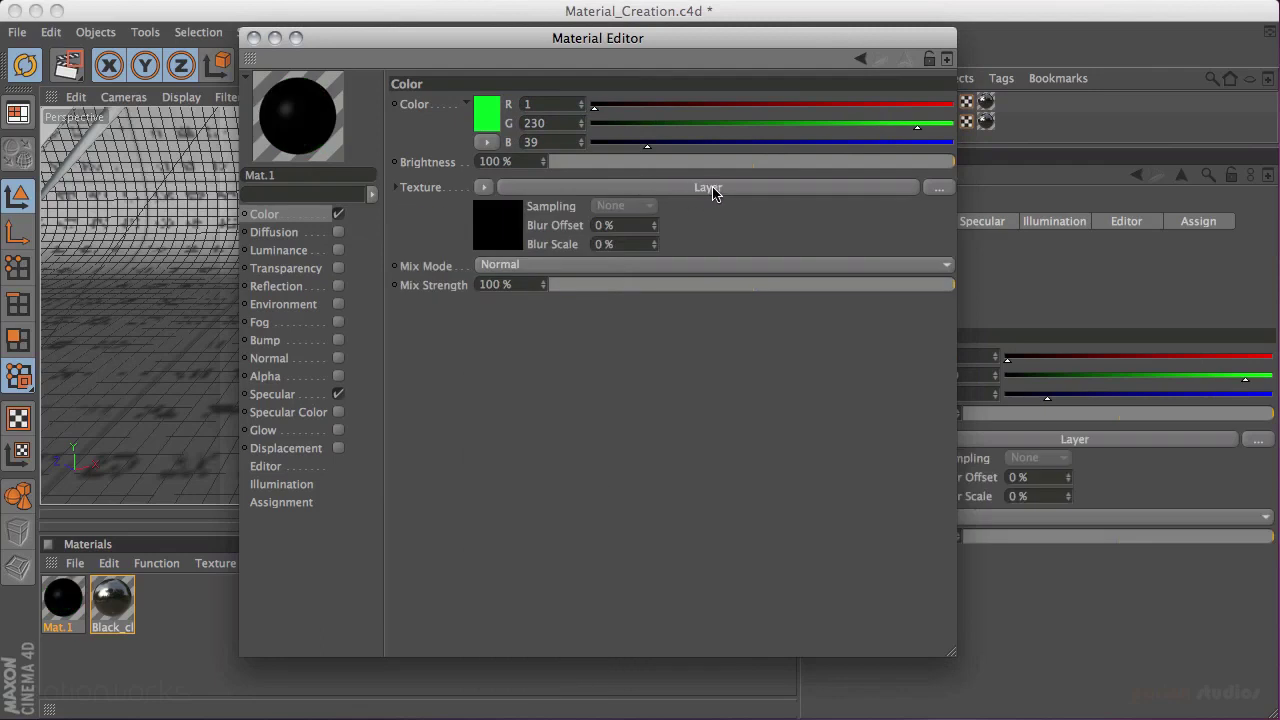
{"action": "left_click", "coordinate": [699, 190]}
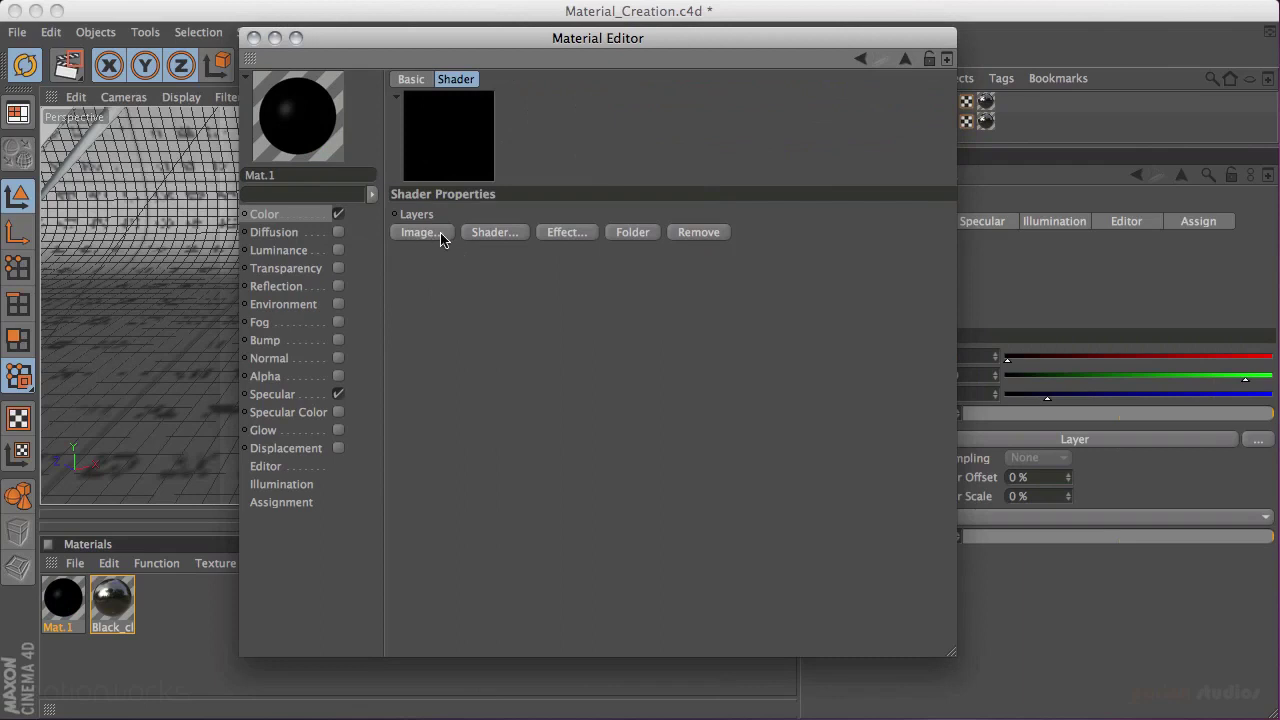
{"action": "left_click", "coordinate": [502, 235]}
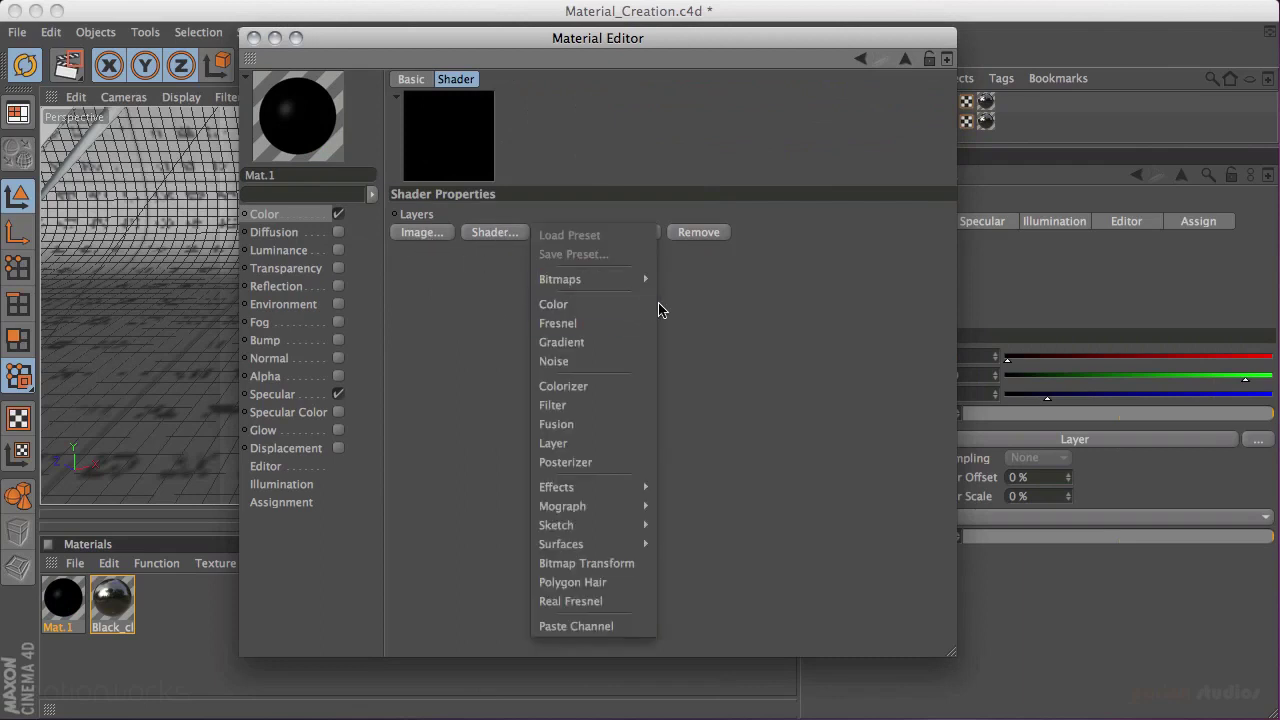
{"action": "left_click", "coordinate": [619, 342]}
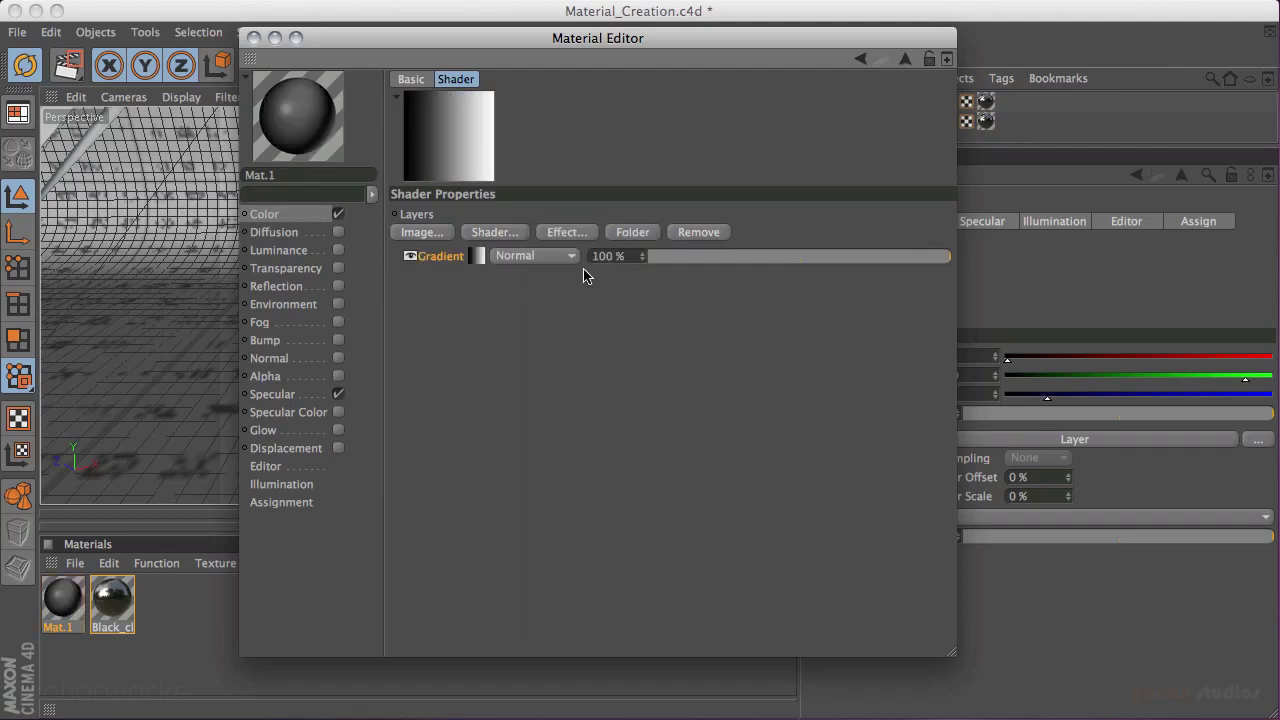
Step: Open the Gradient layer's properties and set its type to 2D - V
{"action": "left_click", "coordinate": [480, 257]}
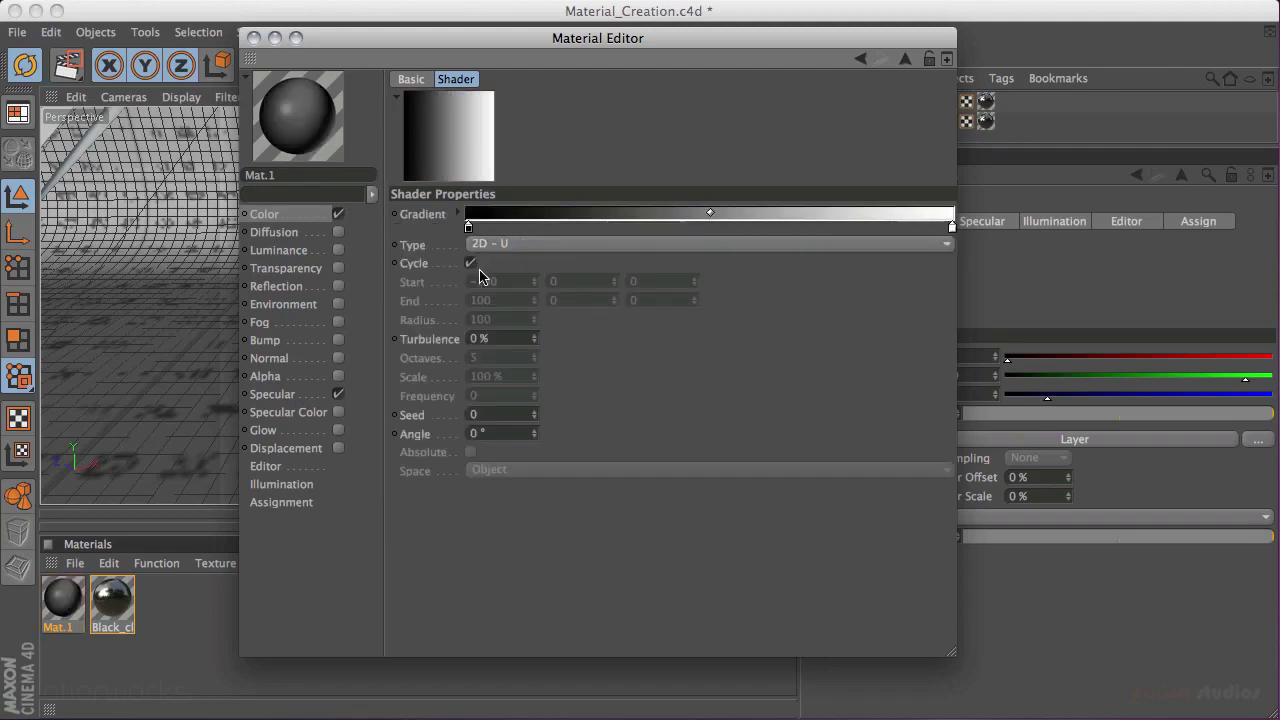
{"action": "left_click", "coordinate": [517, 250]}
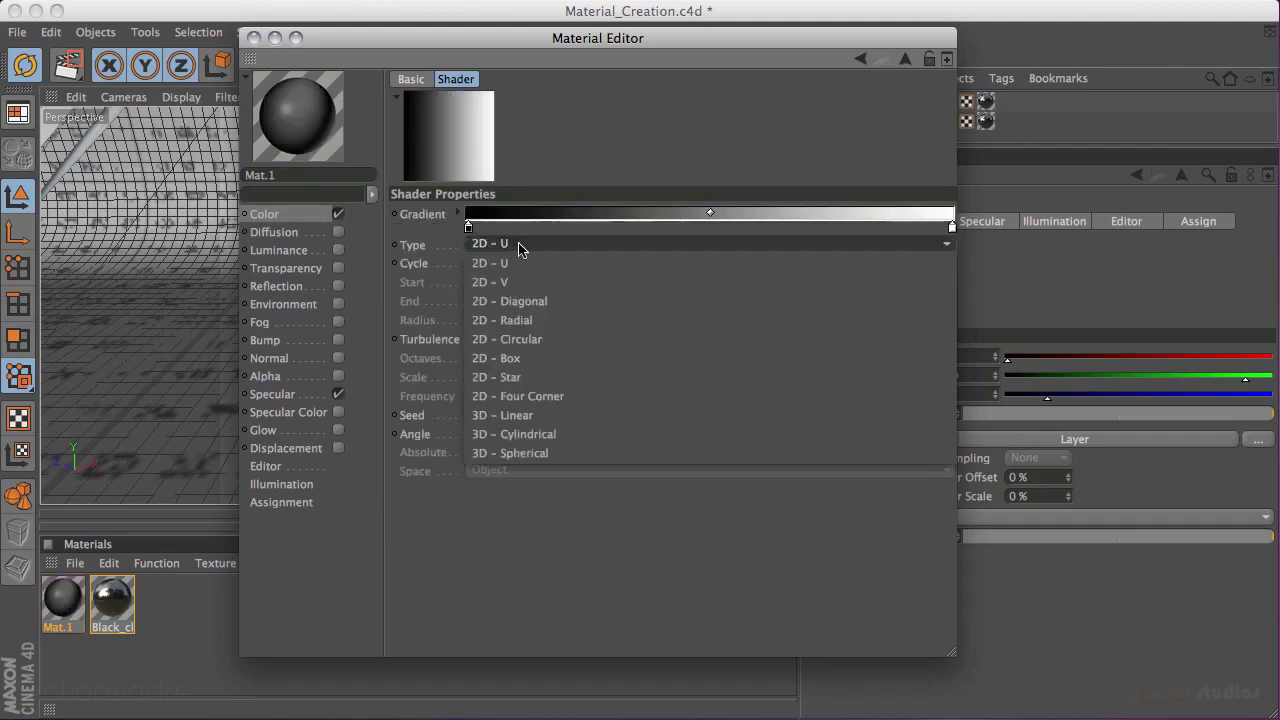
{"action": "left_click", "coordinate": [521, 283]}
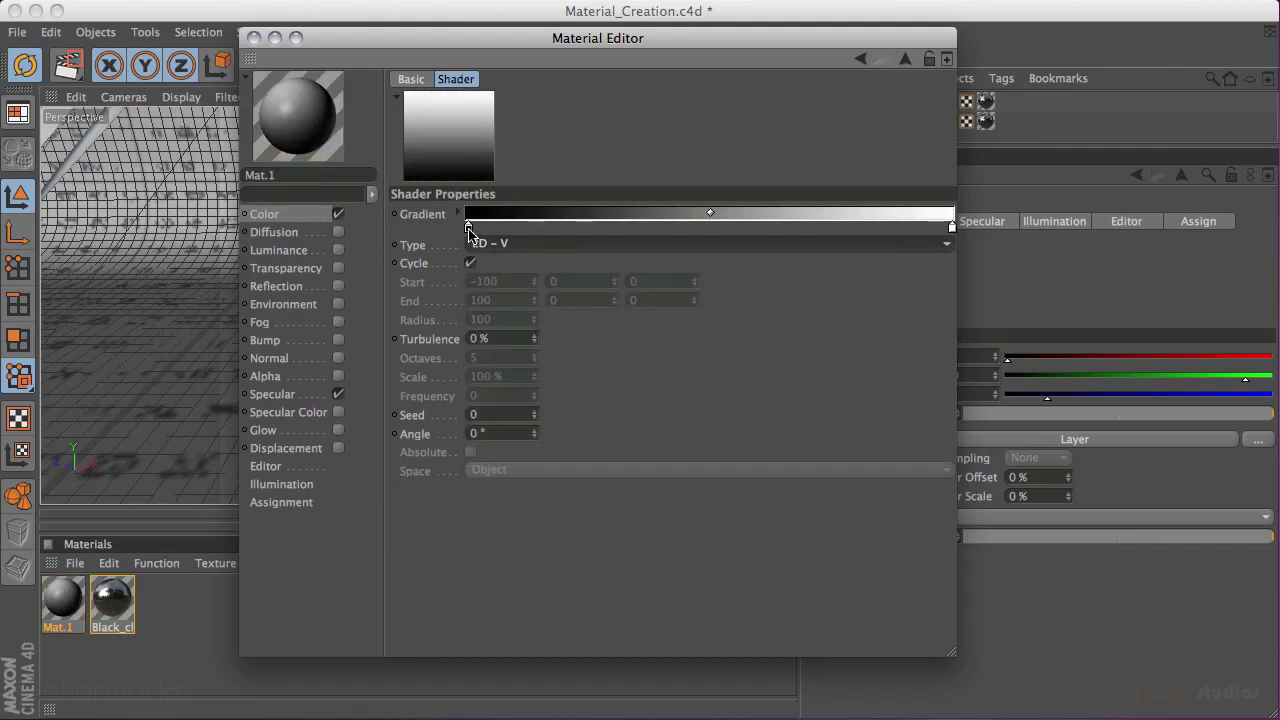
Step: Change the gradient's black starting color to a bright green with a 134° hue
{"action": "double_click", "coordinate": [468, 228]}
{"action": "left_click", "coordinate": [498, 168]}
{"action": "left_click_drag", "start_coordinate": [476, 190], "coordinate": [482, 182]}
{"action": "left_click", "coordinate": [504, 314]}
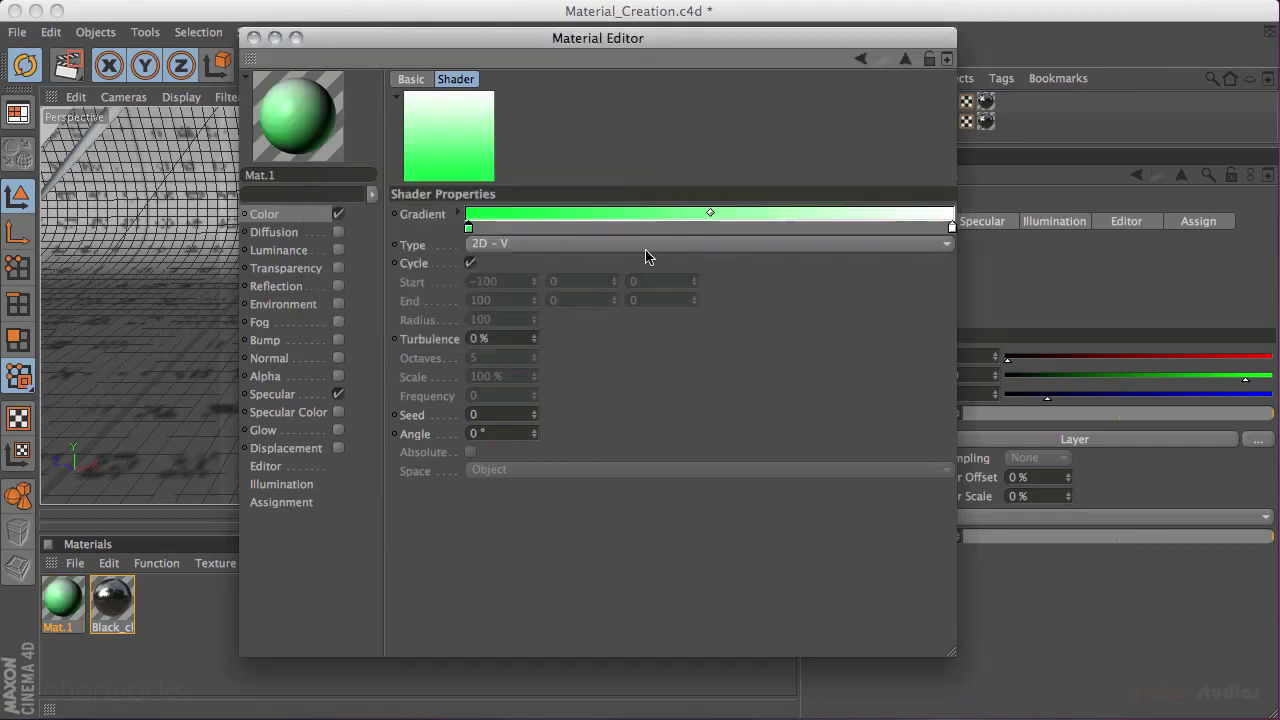
Step: Change the gradient's white end color to yellow-green, RGB 165, 235, 25
{"action": "double_click", "coordinate": [952, 228]}
{"action": "left_click", "coordinate": [951, 163]}
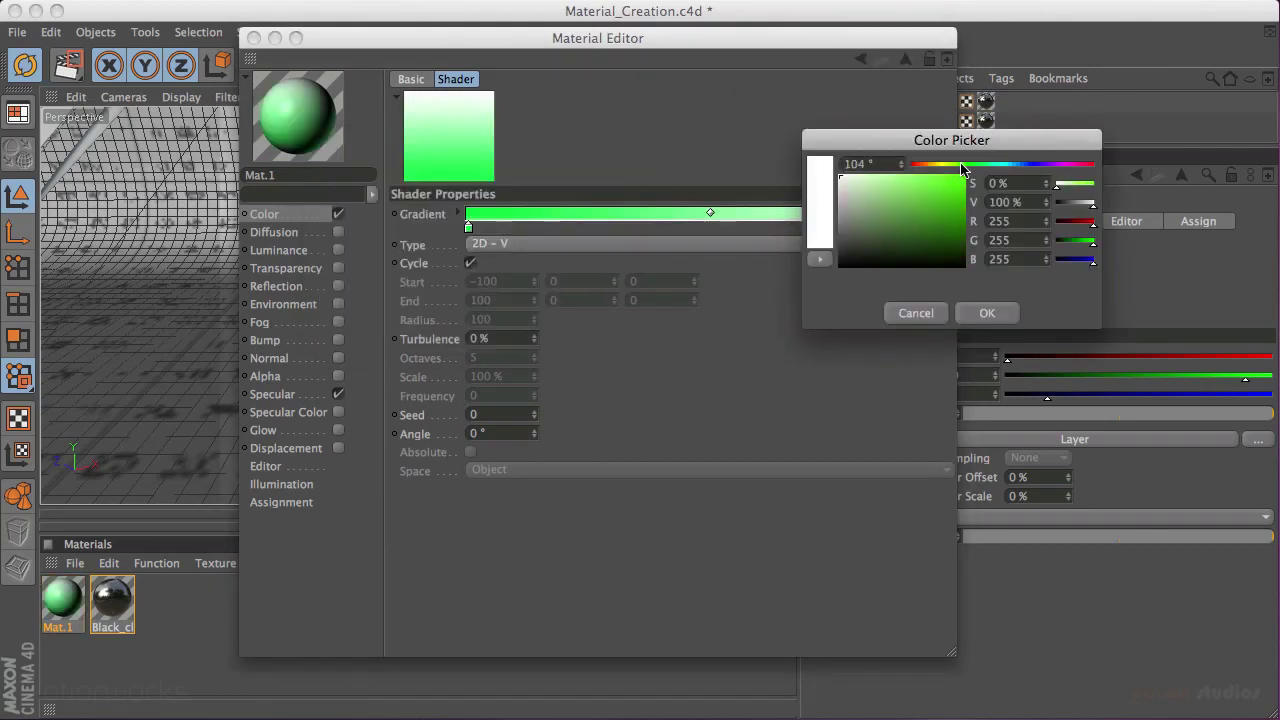
{"action": "left_click_drag", "start_coordinate": [942, 182], "coordinate": [952, 182]}
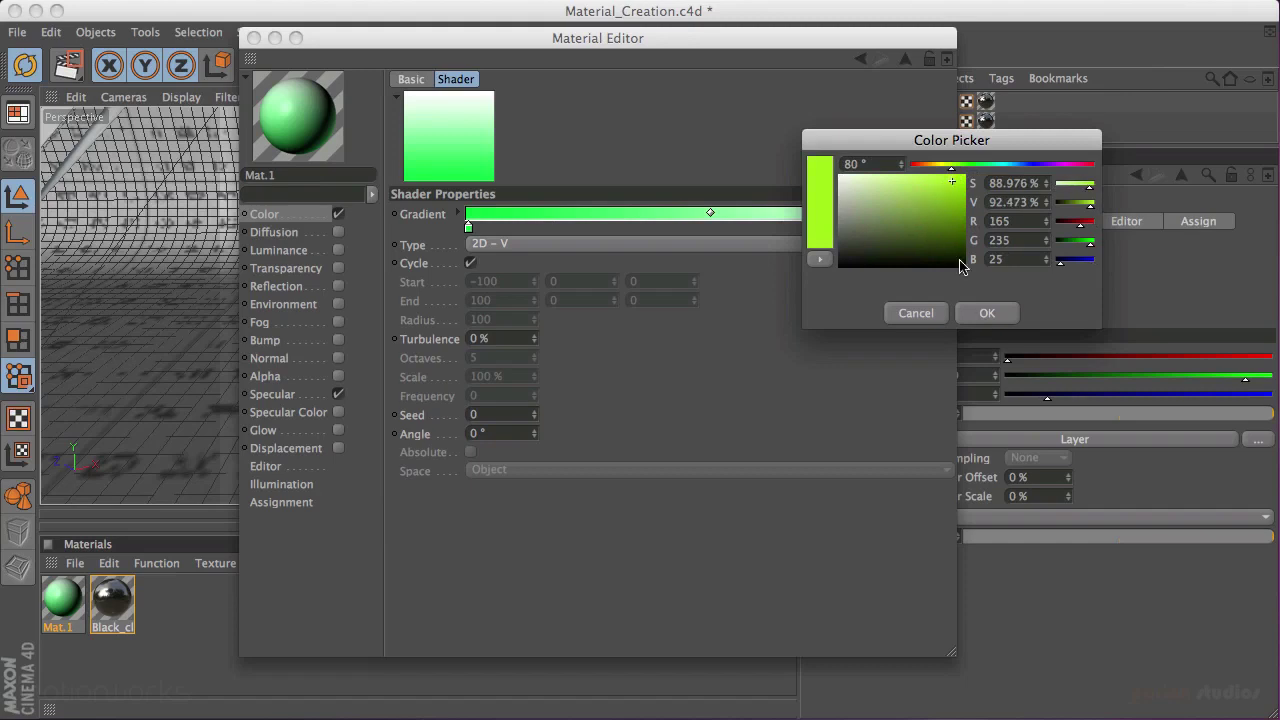
{"action": "left_click", "coordinate": [987, 313]}
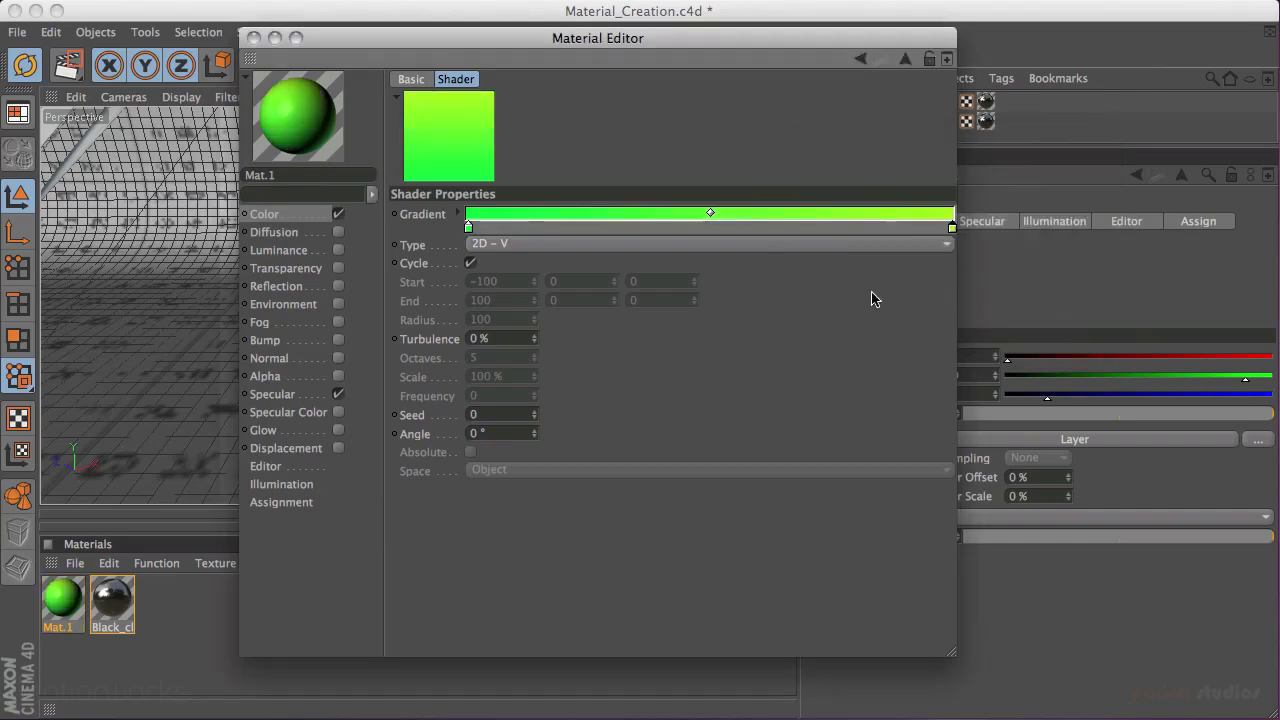
Step: Darken the gradient's green starting color to a deep dark green
{"action": "double_click", "coordinate": [469, 229]}
{"action": "left_click_drag", "start_coordinate": [481, 200], "coordinate": [484, 218]}
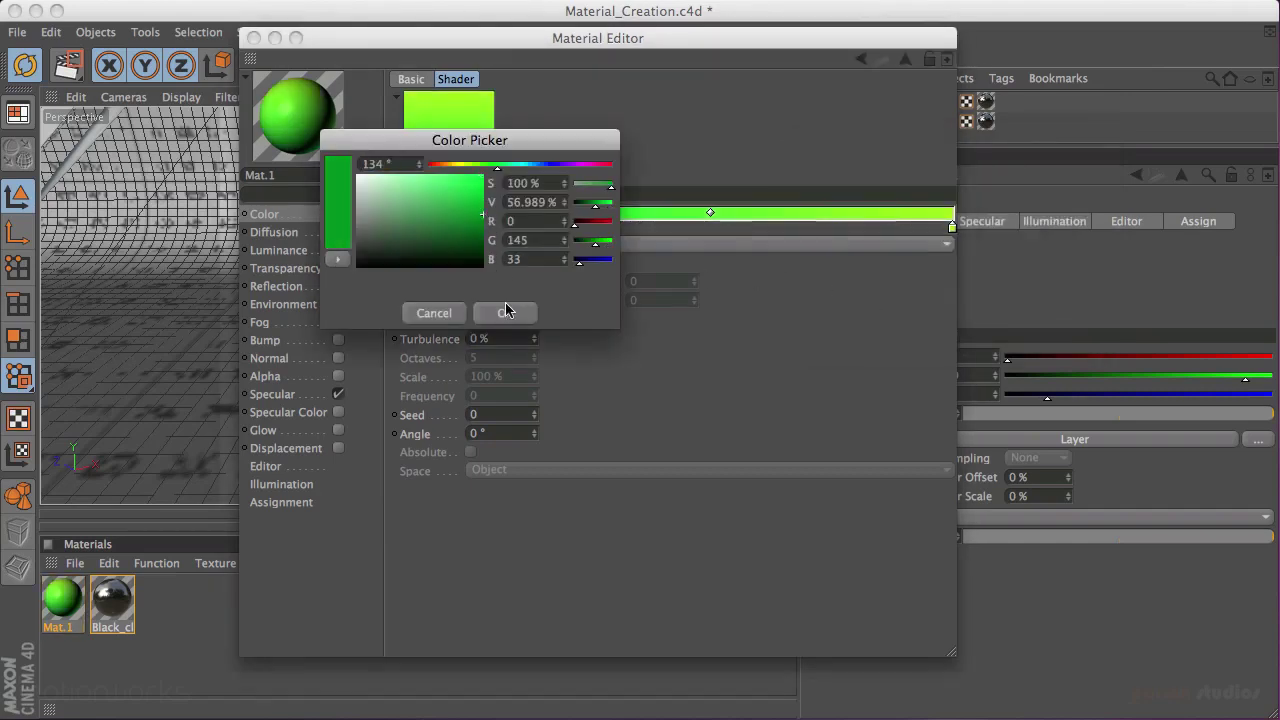
{"action": "left_click", "coordinate": [505, 310]}
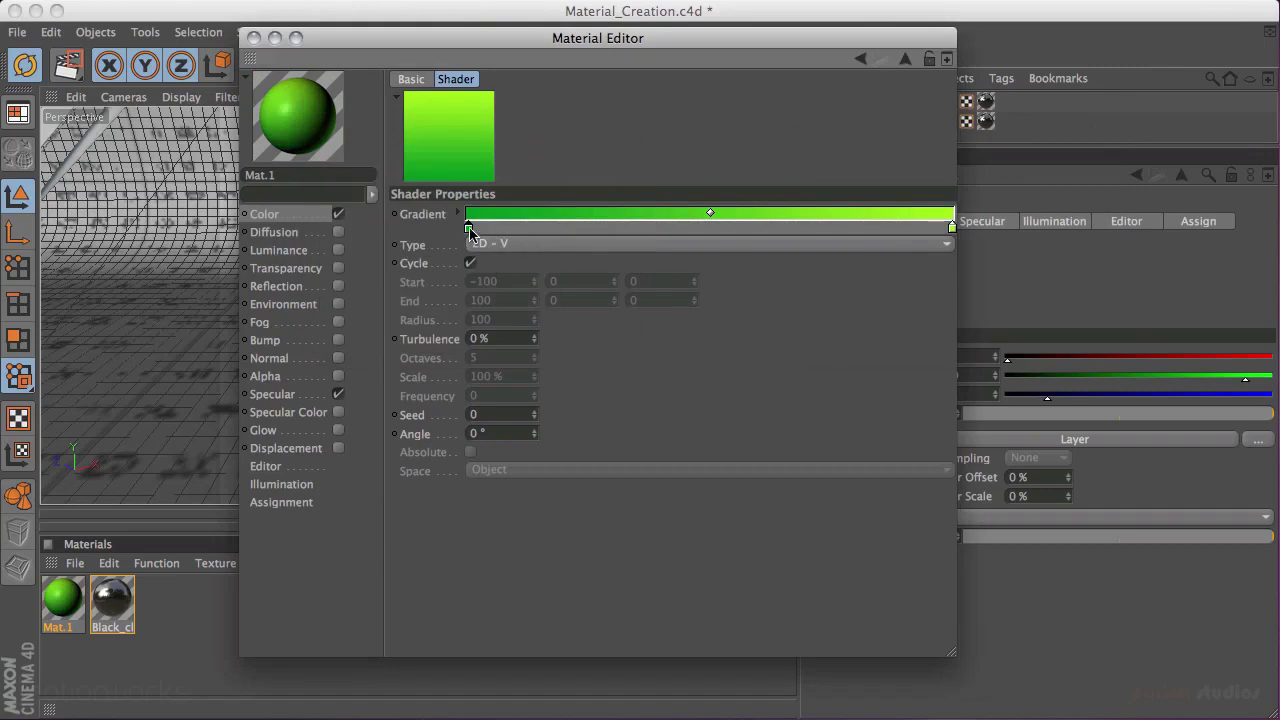
{"action": "double_click", "coordinate": [469, 229]}
{"action": "left_click_drag", "start_coordinate": [476, 234], "coordinate": [484, 240]}
{"action": "left_click", "coordinate": [506, 312]}
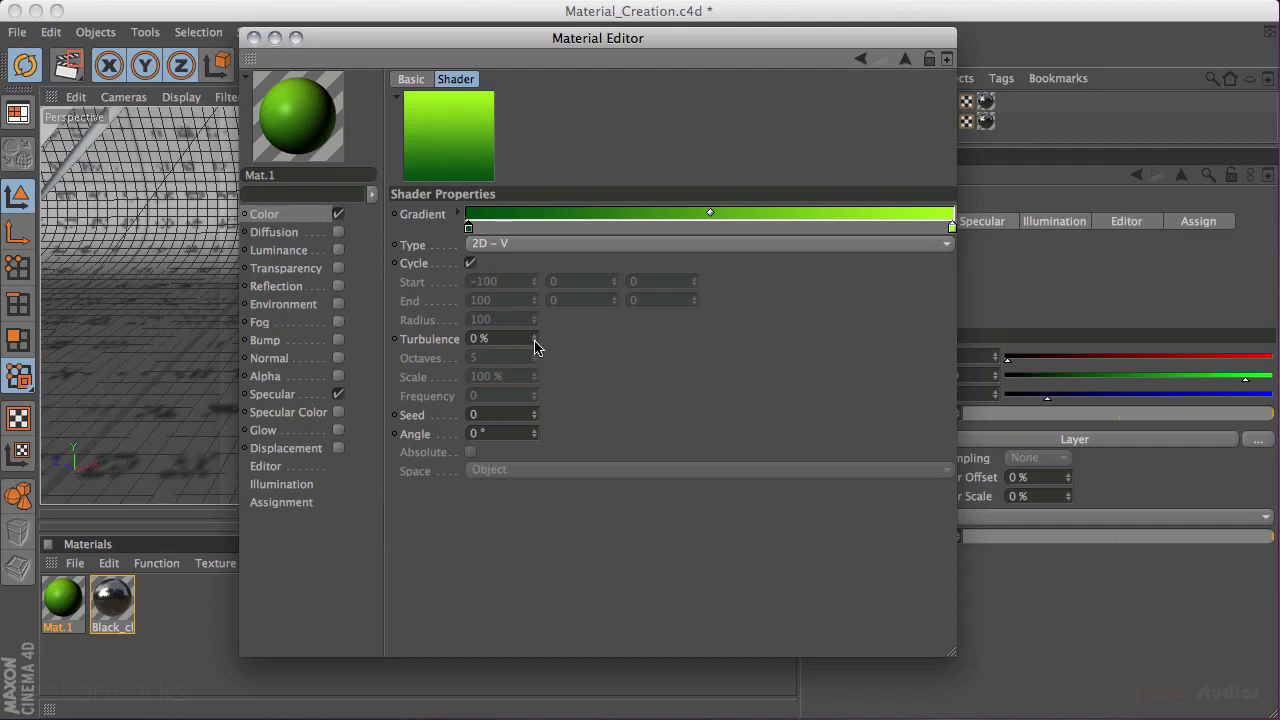
Step: Set the gradient's turbulence to 25% and its scale to 216%
{"action": "left_click_drag", "start_coordinate": [533, 346], "coordinate": [537, 322]}
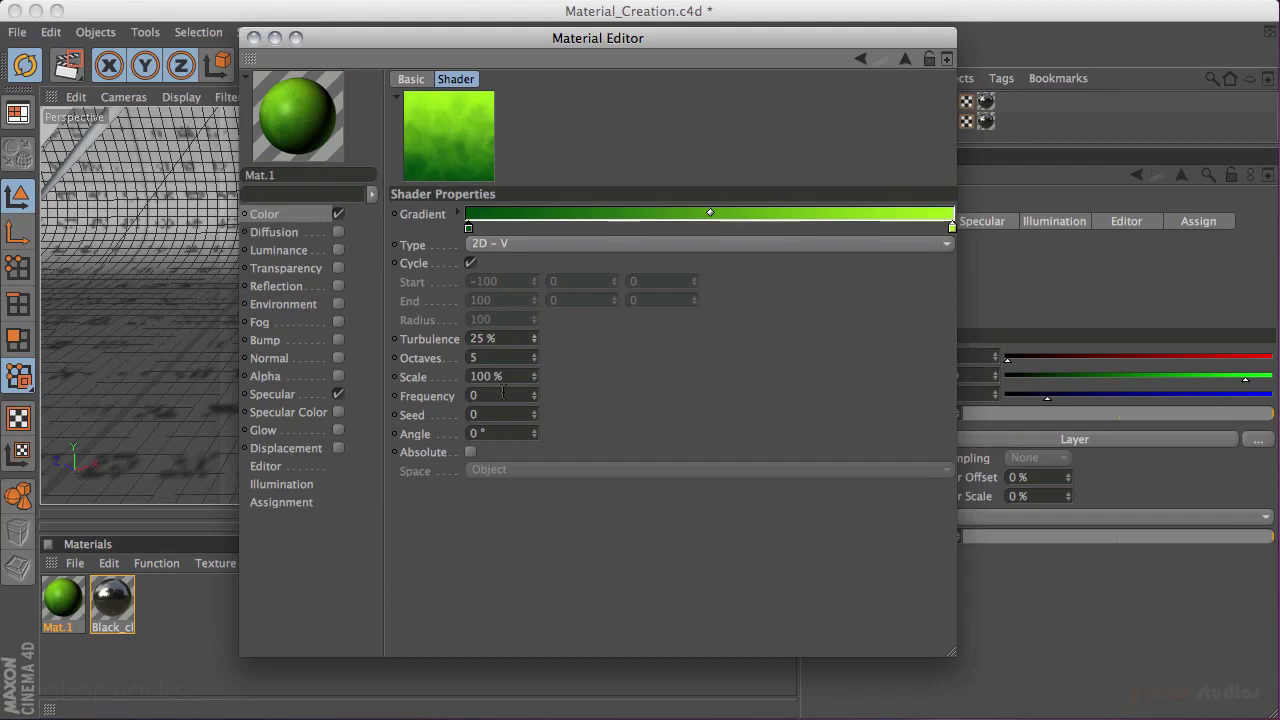
{"action": "left_click_drag", "start_coordinate": [537, 376], "coordinate": [546, 326]}
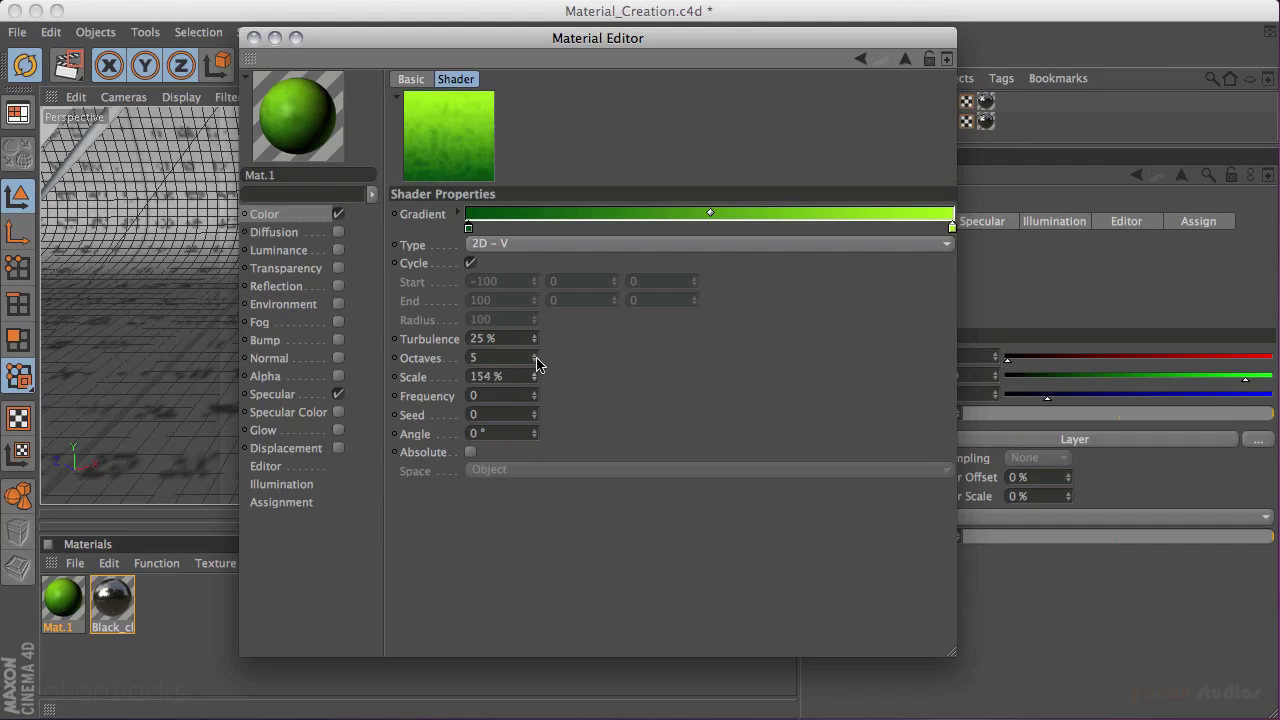
{"action": "left_click_drag", "start_coordinate": [536, 378], "coordinate": [549, 331]}
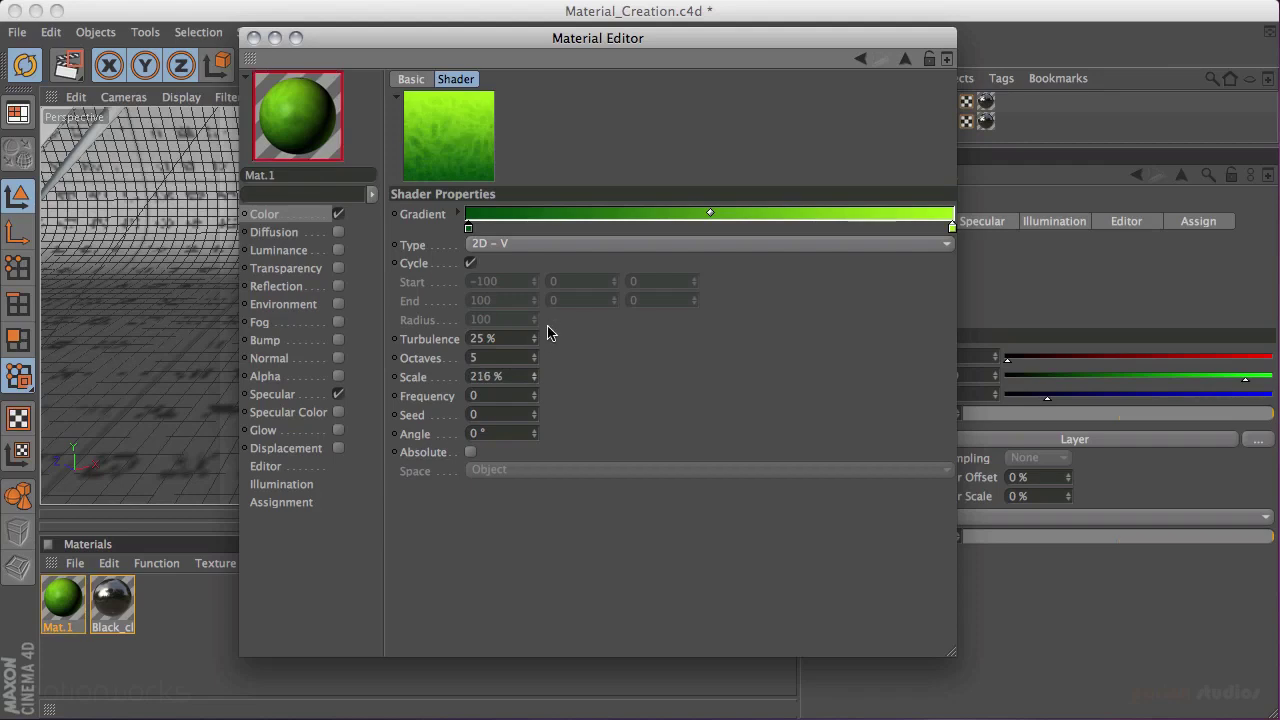
Step: Set the gradient's turbulence scale to 162%
{"action": "mouse_move", "coordinate": [538, 381]}
{"action": "left_mouse_down"}
{"action": "mouse_move", "coordinate": [537, 423]}
{"action": "mouse_move", "coordinate": [536, 389]}
{"action": "mouse_move", "coordinate": [535, 402]}
{"action": "left_mouse_up"}
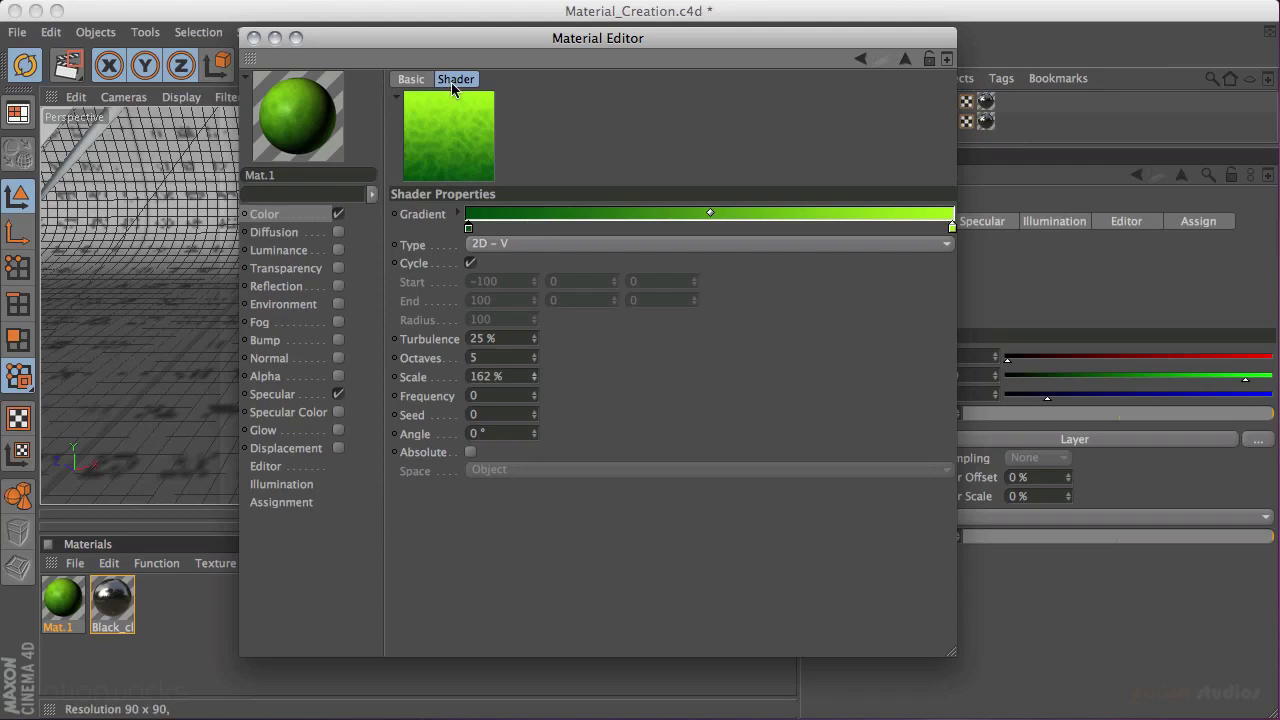
Step: Try a frequency of 185 on the gradient and reset it to 0
{"action": "left_click", "coordinate": [535, 393]}
{"action": "left_click", "coordinate": [535, 393]}
{"action": "left_click", "coordinate": [535, 393]}
{"action": "left_click_drag", "start_coordinate": [535, 400], "coordinate": [583, 222]}
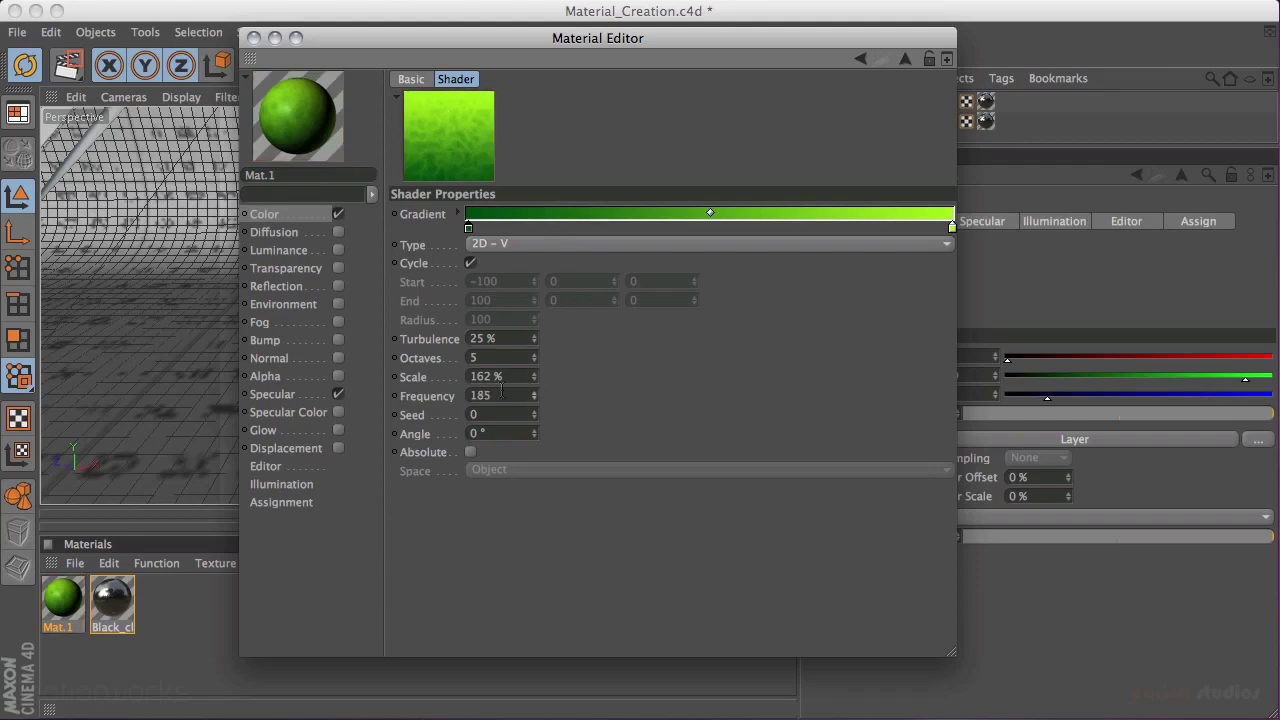
{"action": "left_click_drag", "start_coordinate": [505, 398], "coordinate": [473, 396]}
{"action": "type", "text": "0"}
Step: Raise the gradient's seed to 18 to vary its turbulence pattern
{"action": "left_click", "coordinate": [533, 412]}
{"action": "left_click", "coordinate": [533, 412]}
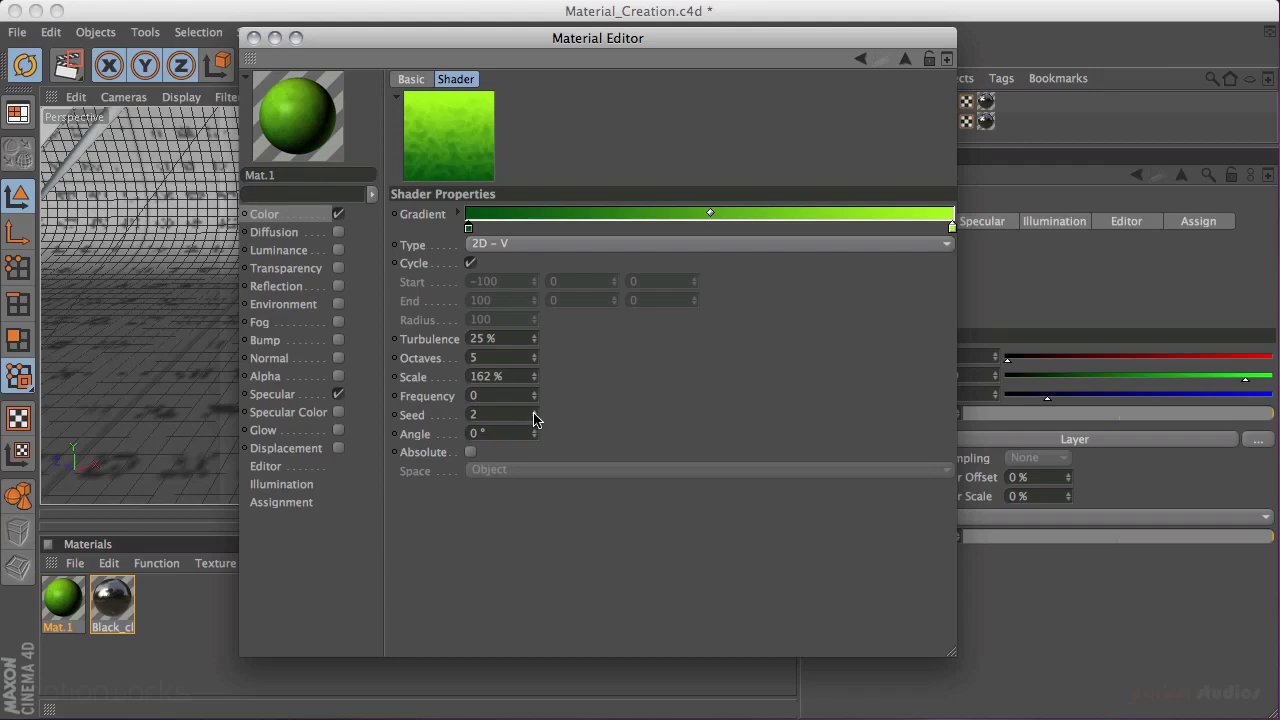
{"action": "left_click", "coordinate": [534, 411]}
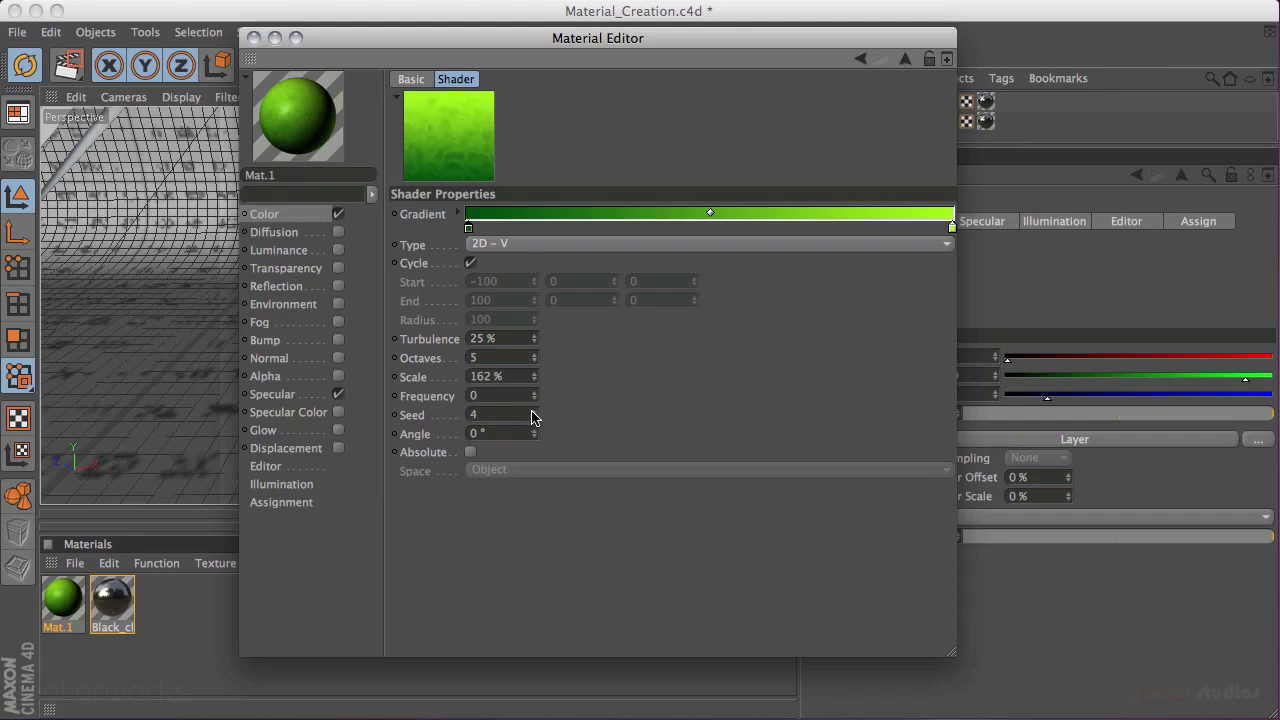
{"action": "left_click", "coordinate": [534, 411]}
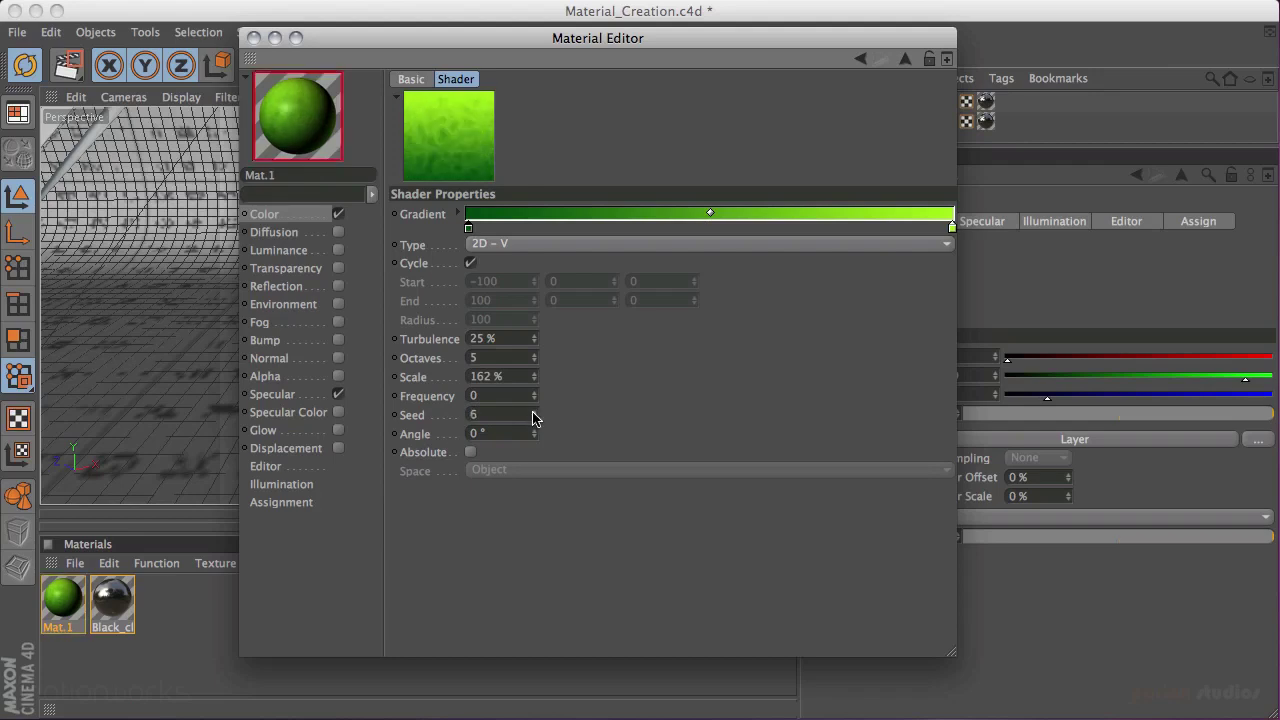
{"action": "left_click", "coordinate": [534, 411]}
{"action": "left_click", "coordinate": [534, 411]}
{"action": "left_click", "coordinate": [534, 411]}
{"action": "left_click", "coordinate": [534, 411]}
{"action": "left_click", "coordinate": [534, 411]}
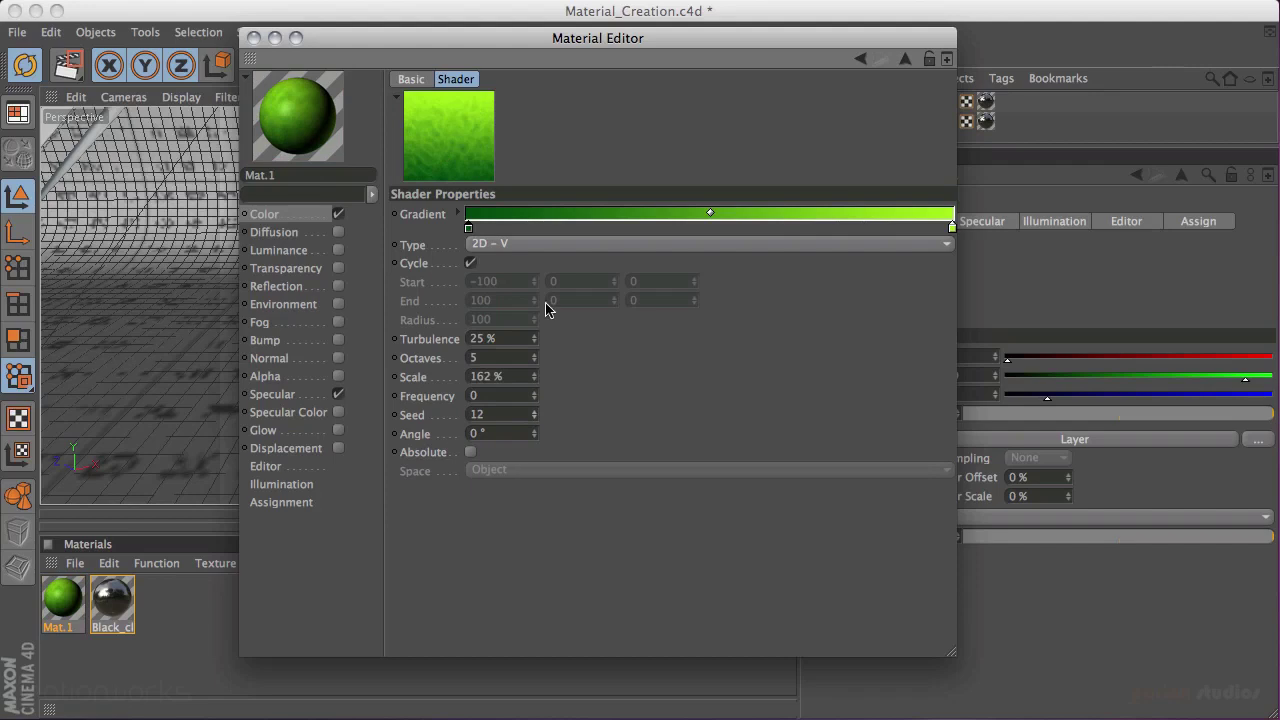
{"action": "left_click", "coordinate": [536, 410]}
{"action": "left_click", "coordinate": [534, 410]}
{"action": "left_click", "coordinate": [534, 410]}
{"action": "left_click", "coordinate": [533, 410]}
Step: Try rotating the gradient to an angle of about -40° and reset the angle to 0°
{"action": "left_click_drag", "start_coordinate": [539, 441], "coordinate": [528, 526]}
{"action": "left_click_drag", "start_coordinate": [536, 437], "coordinate": [534, 434]}
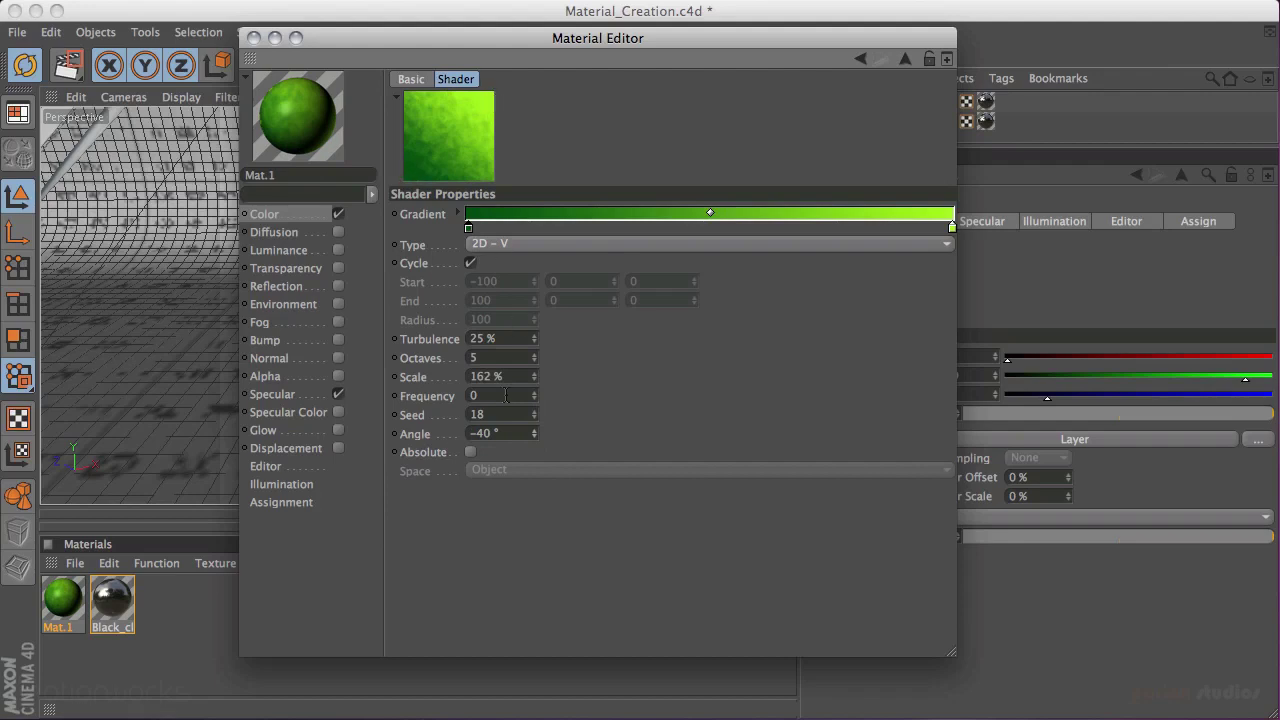
{"action": "double_click", "coordinate": [505, 433]}
{"action": "type", "text": "0"}
{"action": "key", "text": "Return"}
Step: Return to the Layer shader and add a Fresnel shader above the gradient layer
{"action": "left_click", "coordinate": [904, 61]}
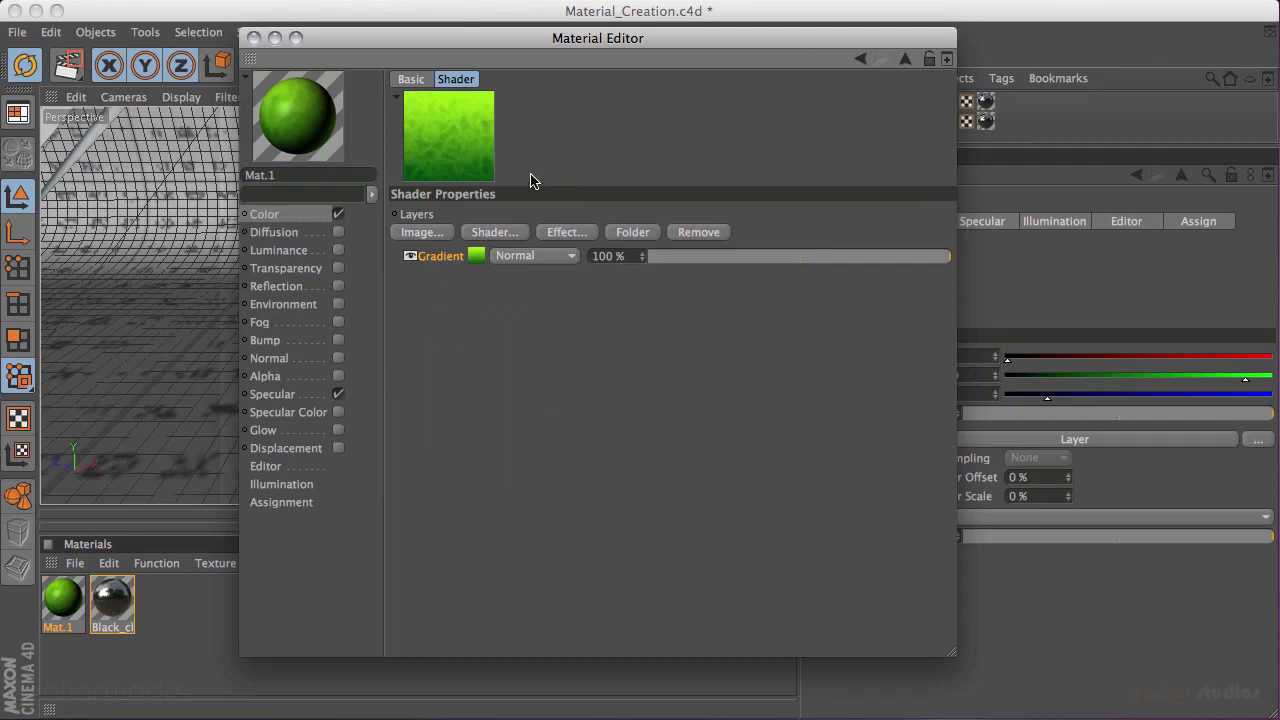
{"action": "left_click", "coordinate": [500, 238]}
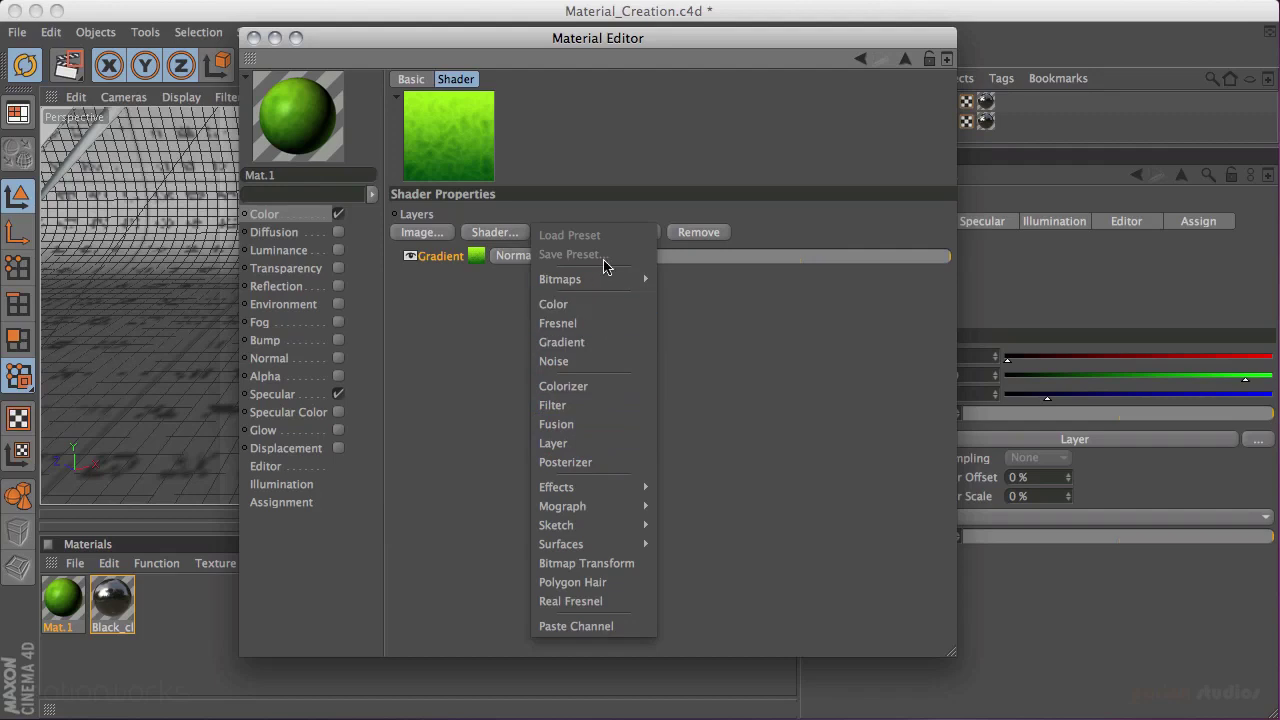
{"action": "left_click", "coordinate": [586, 324]}
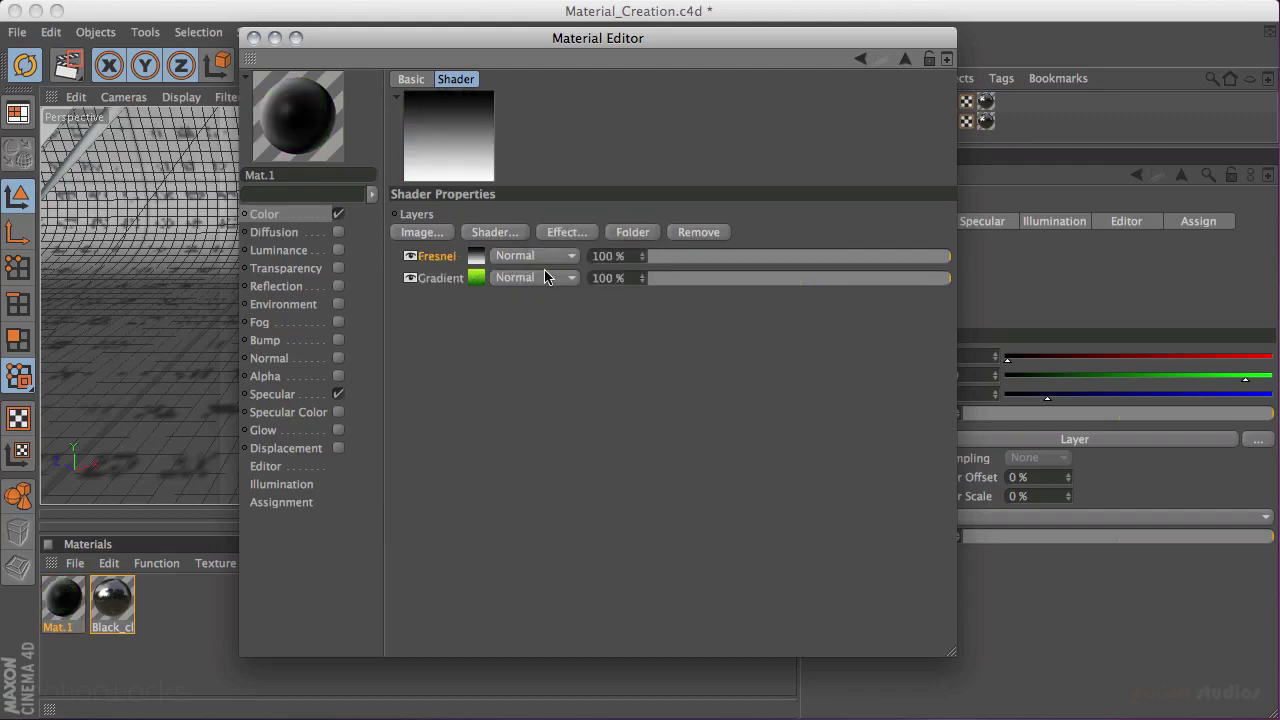
Step: Change the white color of the Fresnel layer's gradient to a bright cyan
{"action": "left_click", "coordinate": [477, 277]}
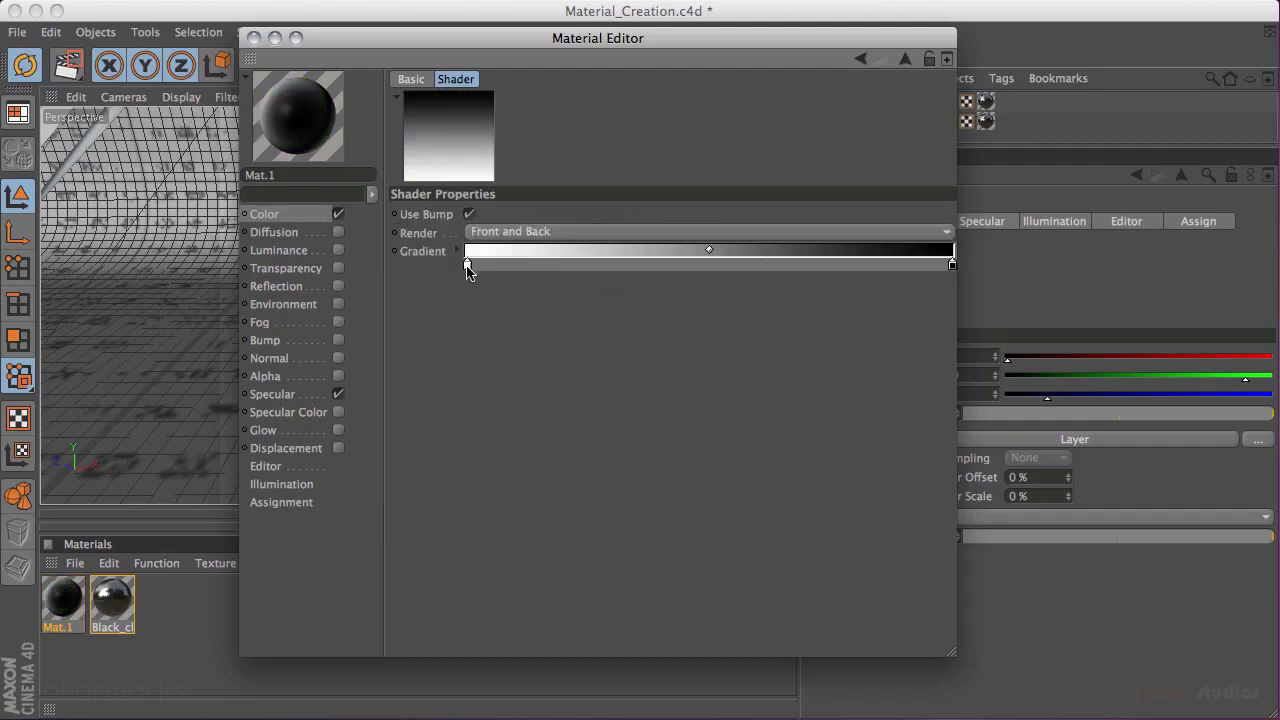
{"action": "mouse_move", "coordinate": [468, 272]}
{"action": "left_mouse_down"}
{"action": "mouse_move", "coordinate": [554, 266]}
{"action": "mouse_move", "coordinate": [465, 271]}
{"action": "left_mouse_up"}
{"action": "double_click", "coordinate": [467, 267]}
{"action": "left_click", "coordinate": [529, 206]}
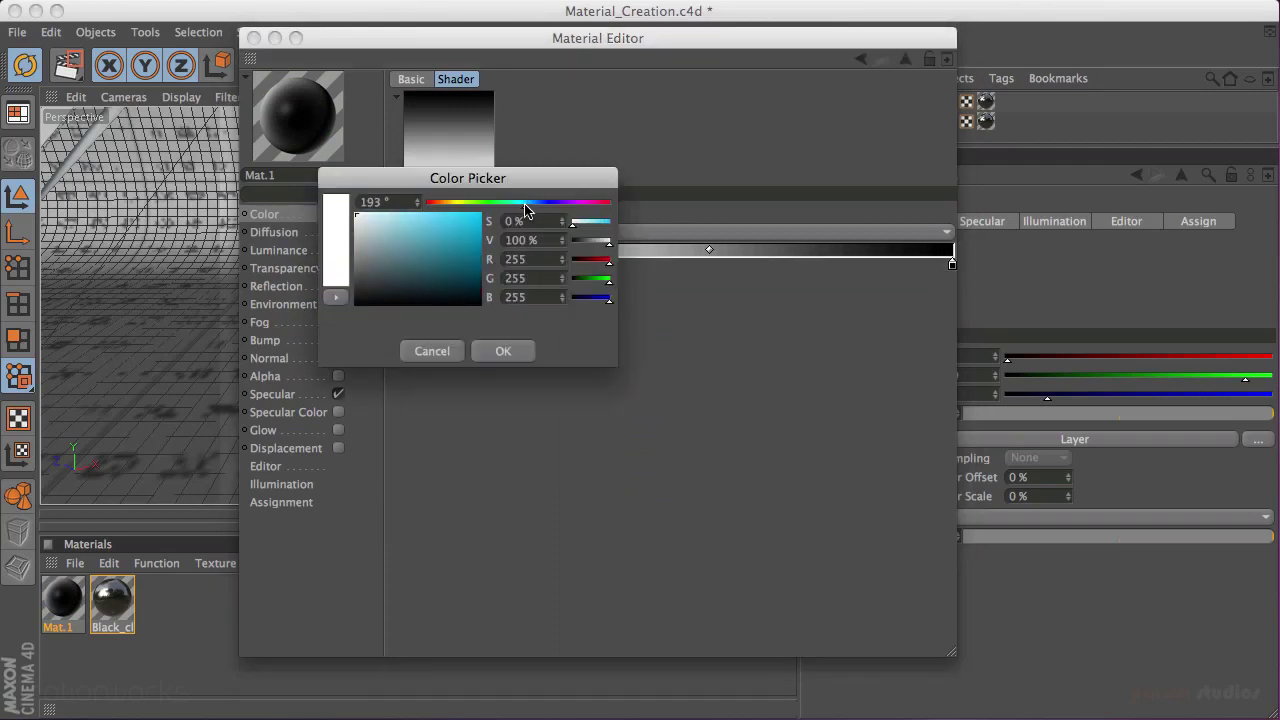
{"action": "left_click_drag", "start_coordinate": [529, 206], "coordinate": [481, 221]}
{"action": "left_click", "coordinate": [510, 351]}
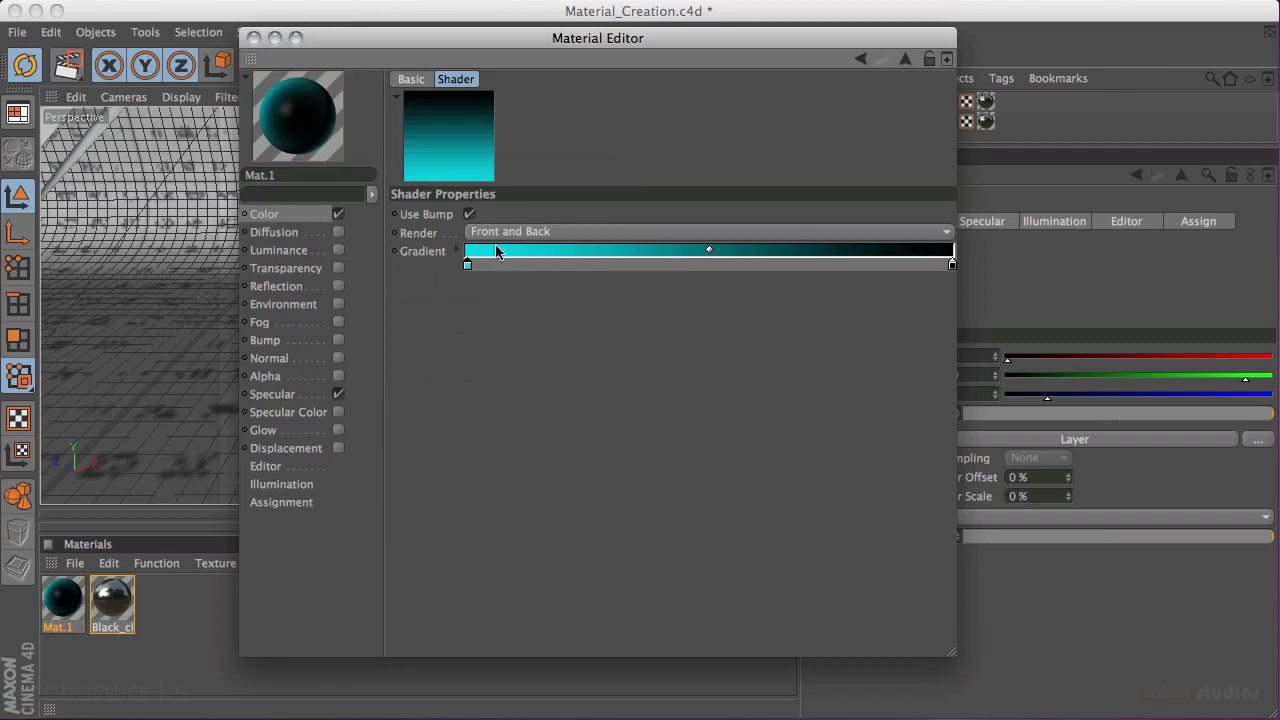
Step: Keep the Fresnel gradient's black end color, shift its midpoint toward the cyan end, and return to the layer list
{"action": "double_click", "coordinate": [951, 265]}
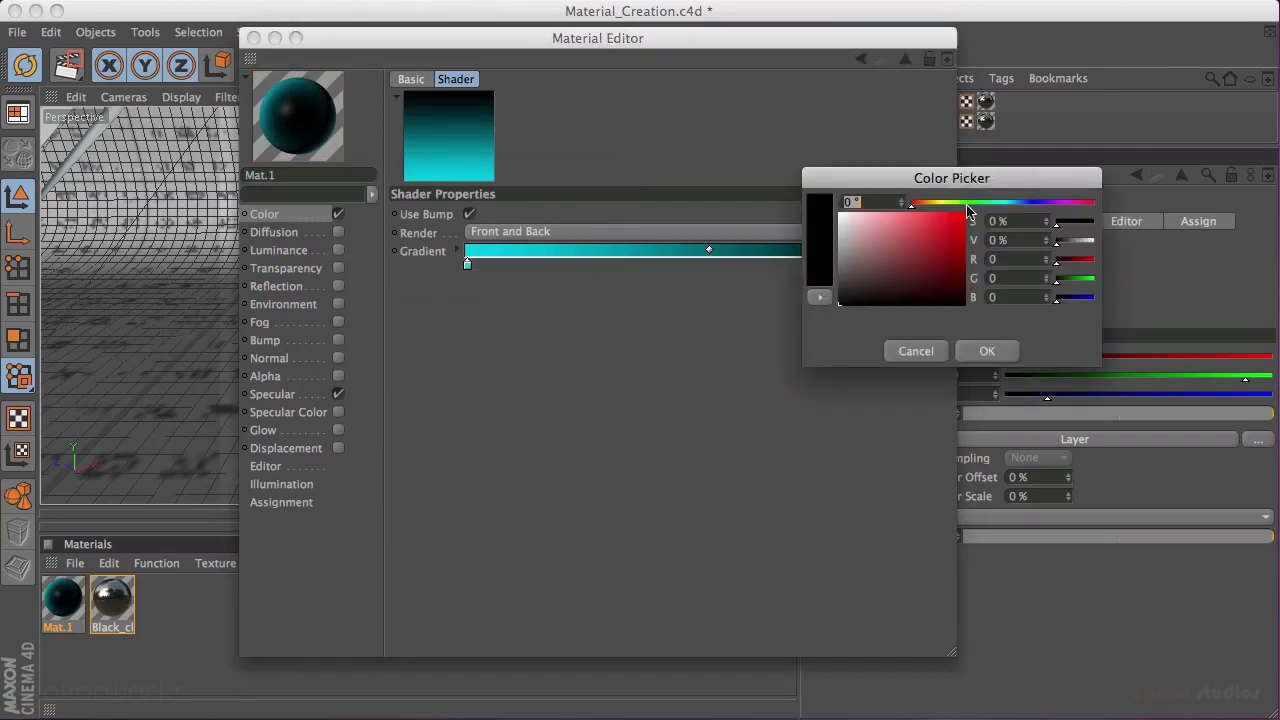
{"action": "left_click", "coordinate": [986, 352]}
{"action": "left_click_drag", "start_coordinate": [647, 252], "coordinate": [624, 247]}
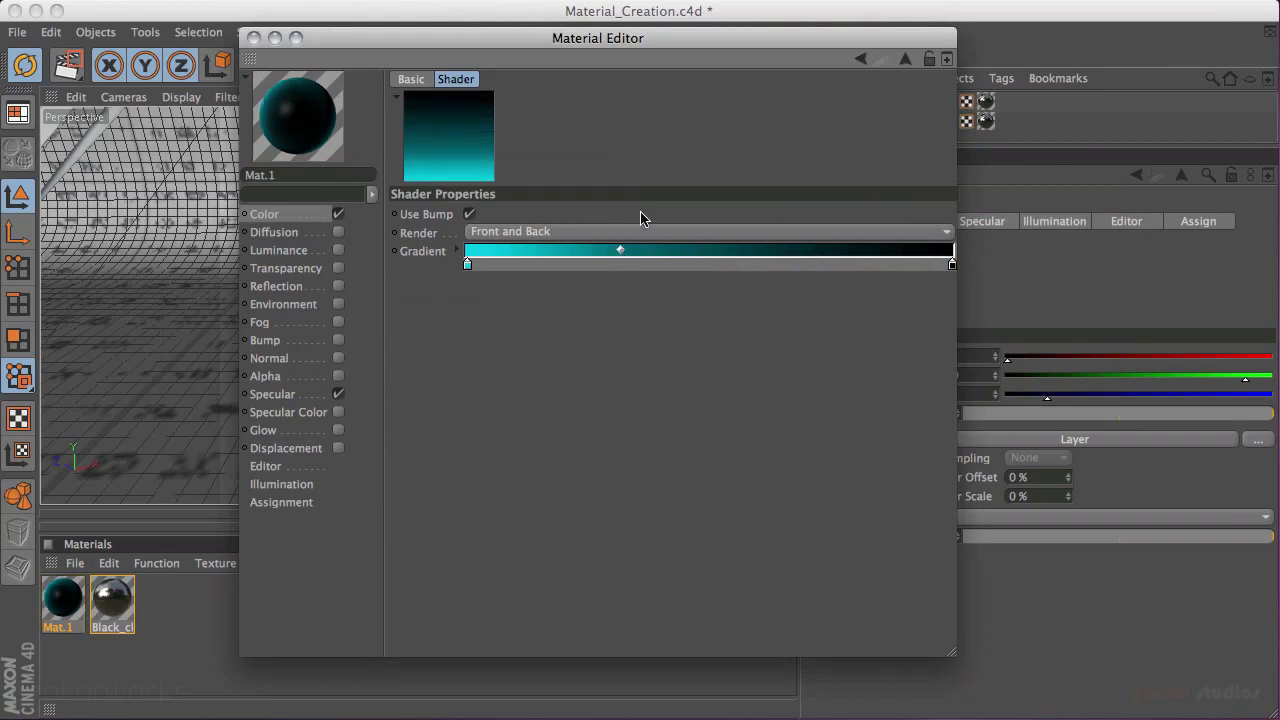
{"action": "left_click", "coordinate": [906, 59]}
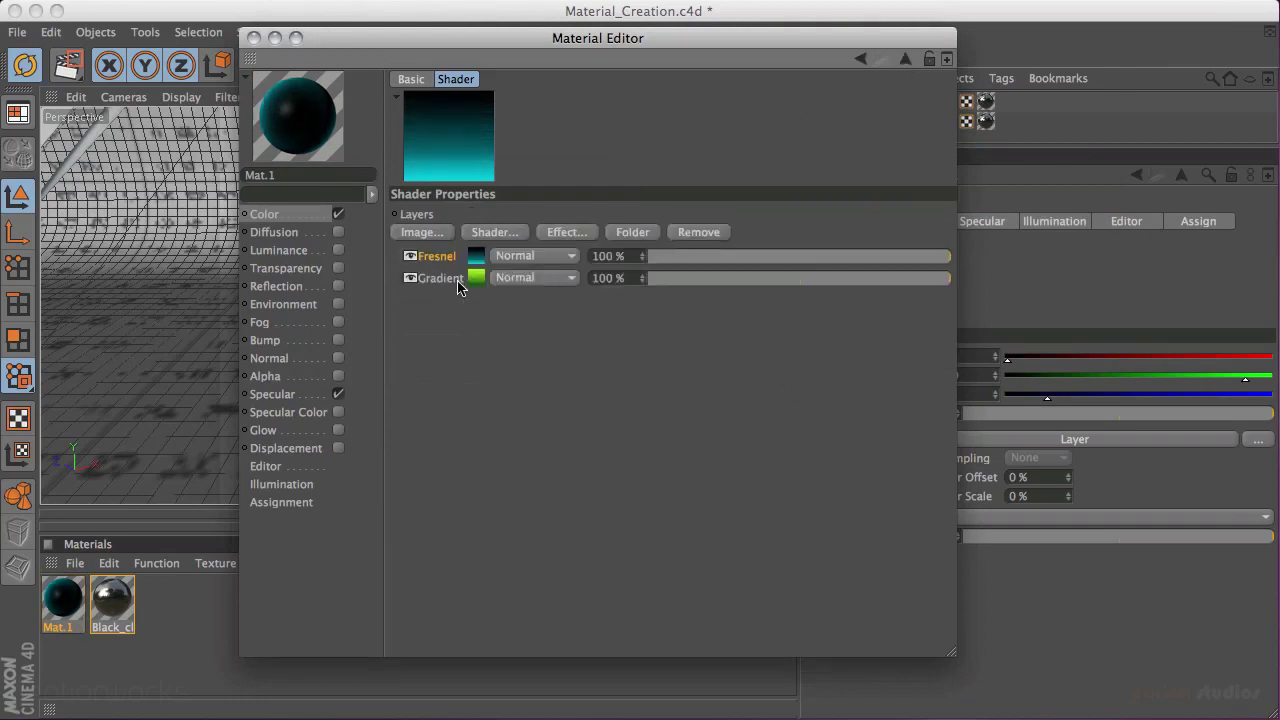
Step: Try Multiply on the Fresnel layer, switch its blend mode to Screen, and reduce its strength to 81%
{"action": "left_click", "coordinate": [540, 258]}
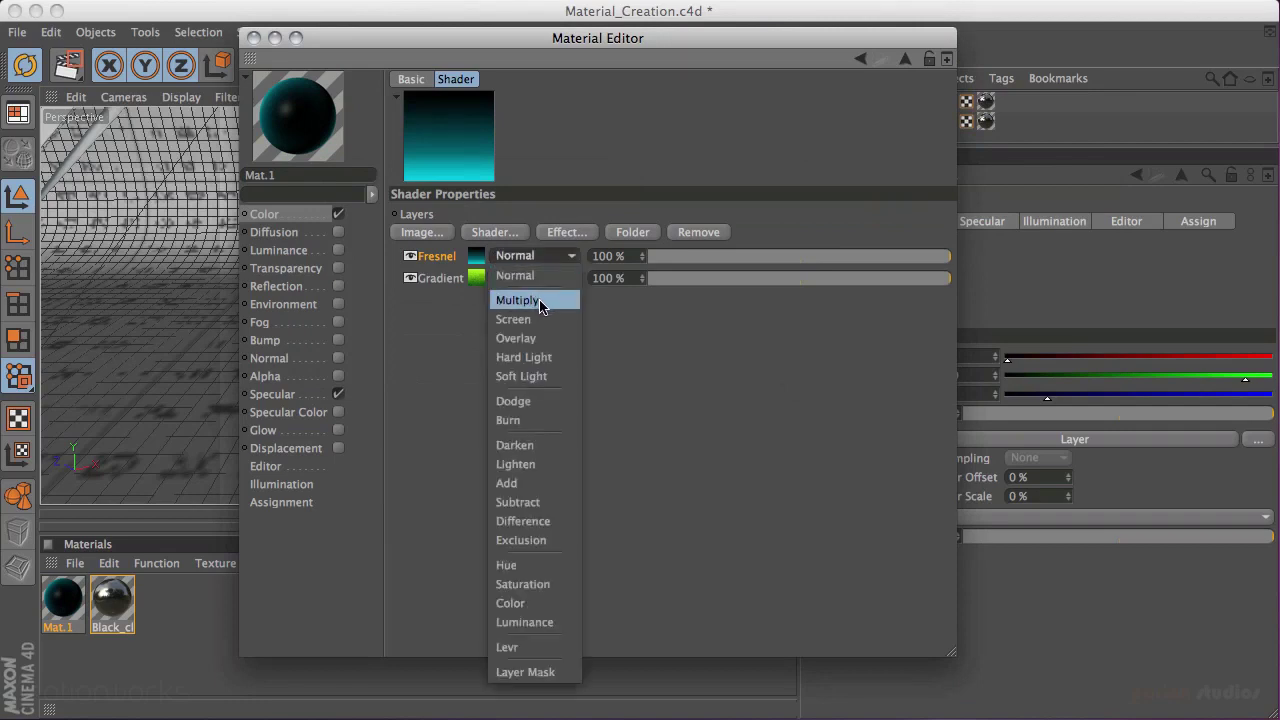
{"action": "left_click", "coordinate": [540, 300]}
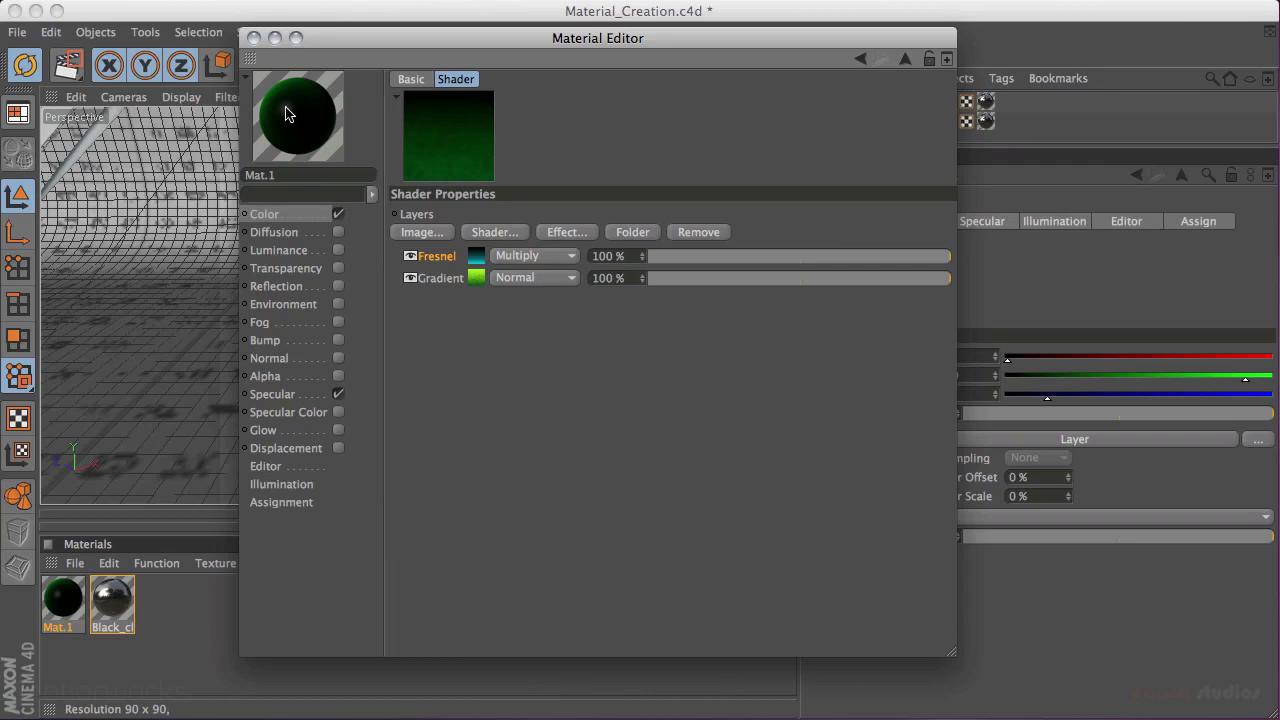
{"action": "left_click", "coordinate": [543, 260]}
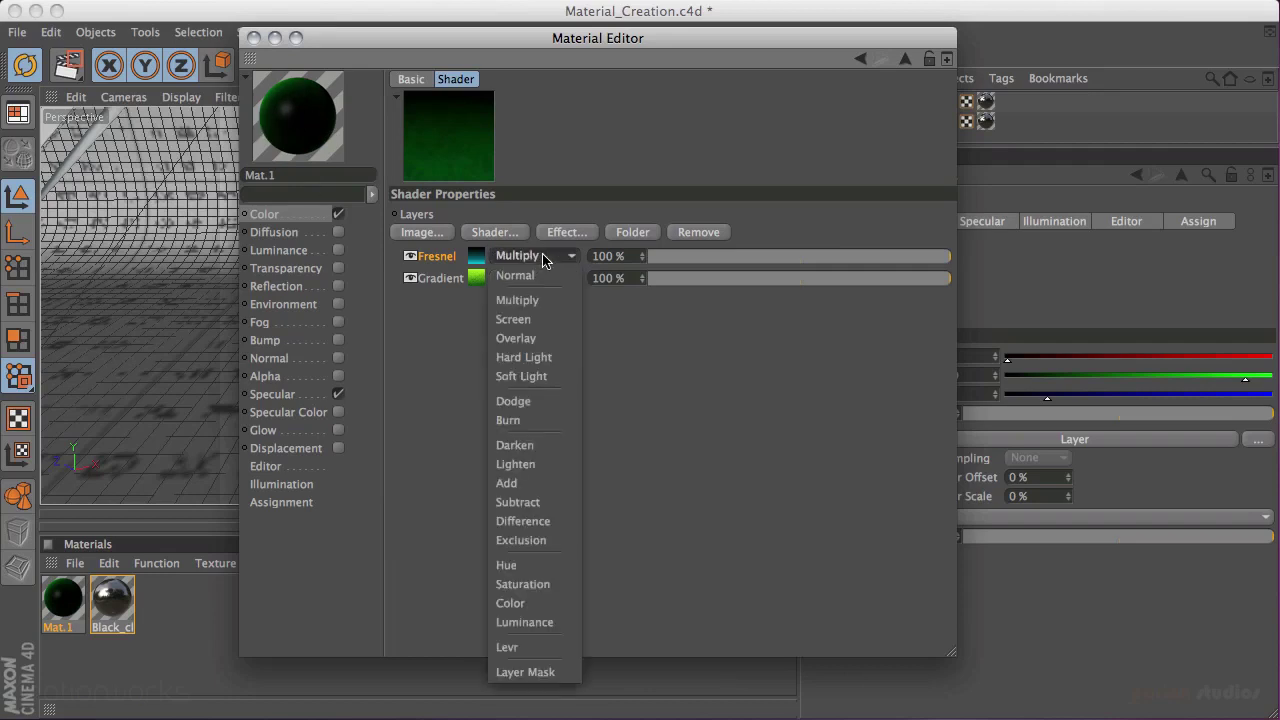
{"action": "left_click", "coordinate": [544, 322]}
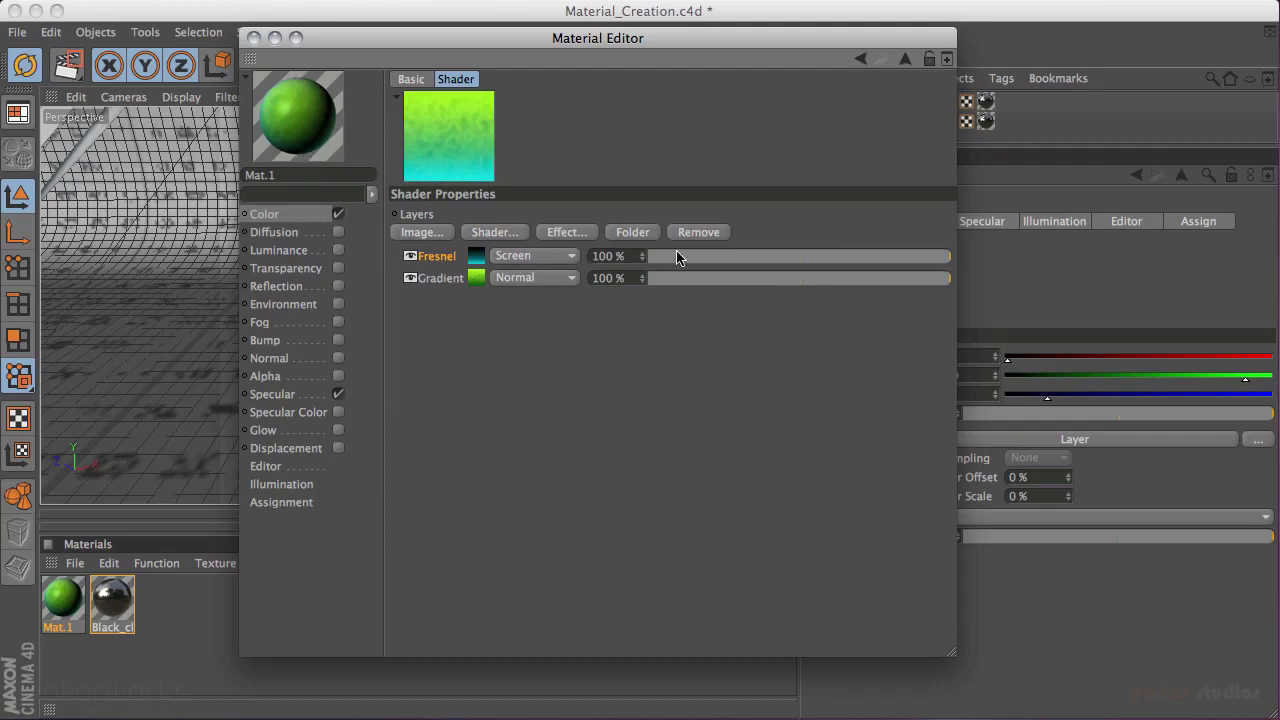
{"action": "left_click_drag", "start_coordinate": [942, 258], "coordinate": [895, 260]}
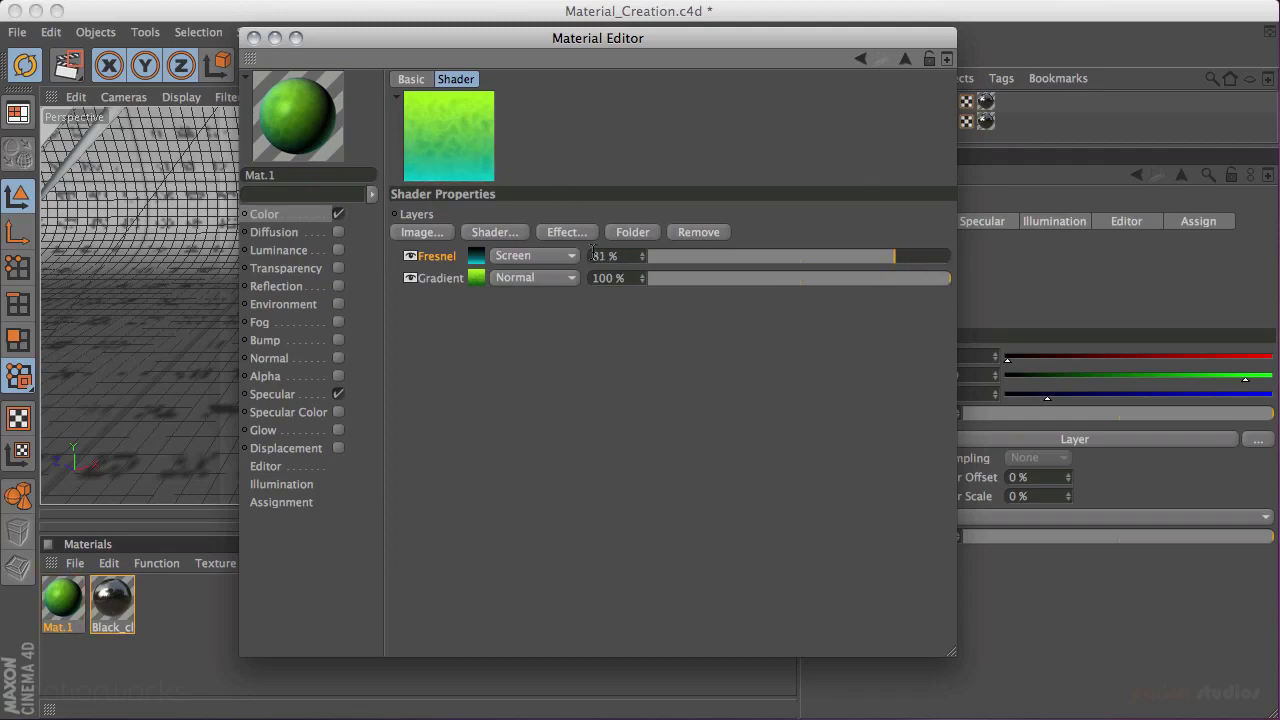
Step: Try the Overlay blend mode on the Fresnel layer and return it to Screen
{"action": "left_click", "coordinate": [555, 256]}
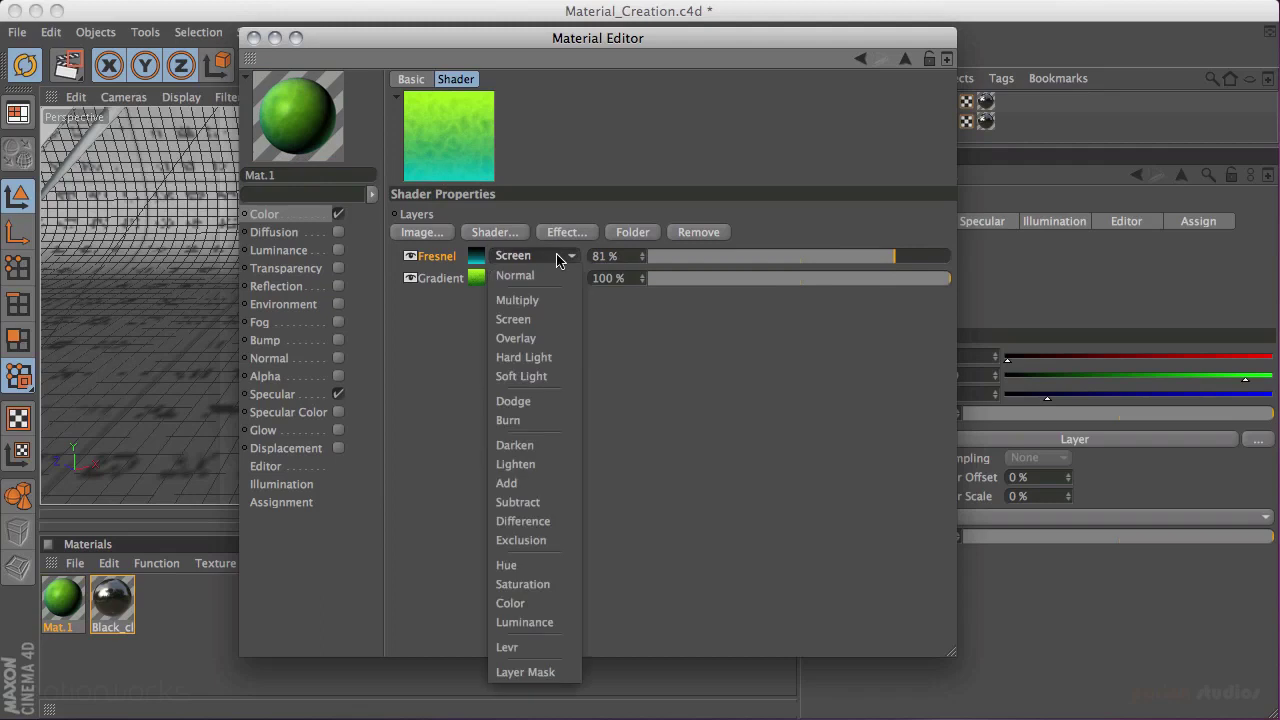
{"action": "left_click", "coordinate": [550, 340]}
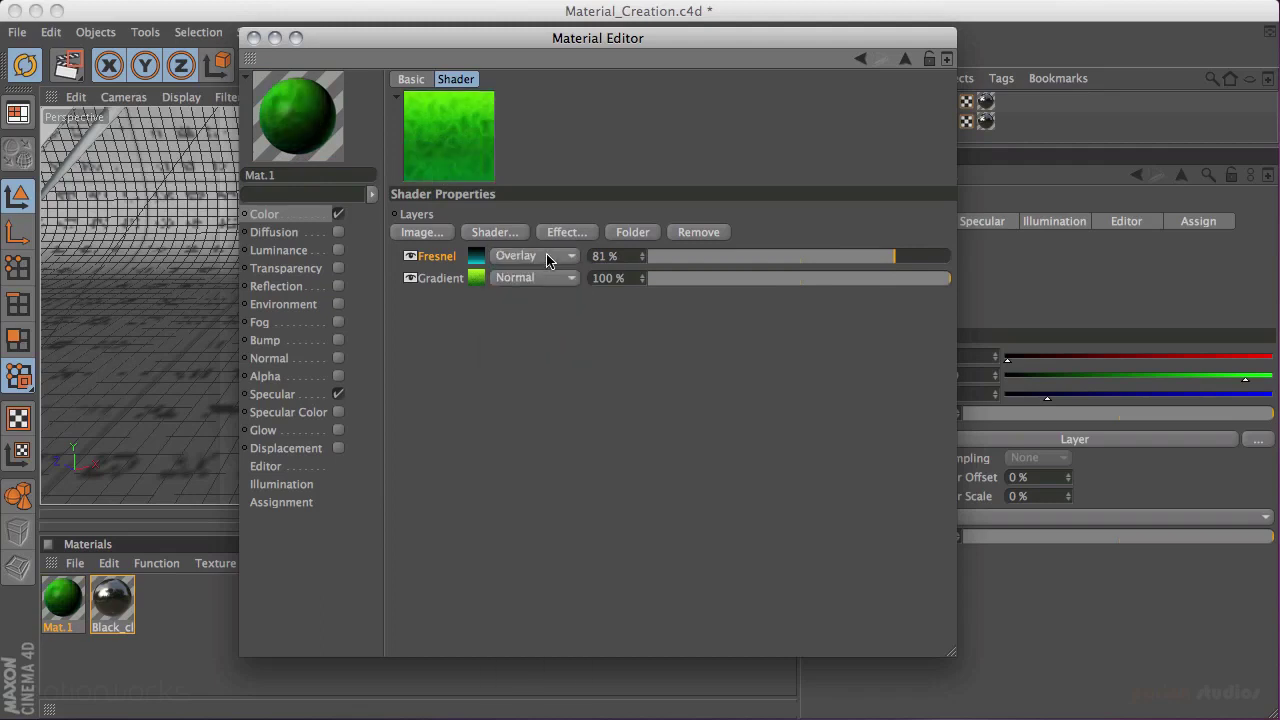
{"action": "left_click", "coordinate": [553, 257]}
{"action": "left_click", "coordinate": [553, 320]}
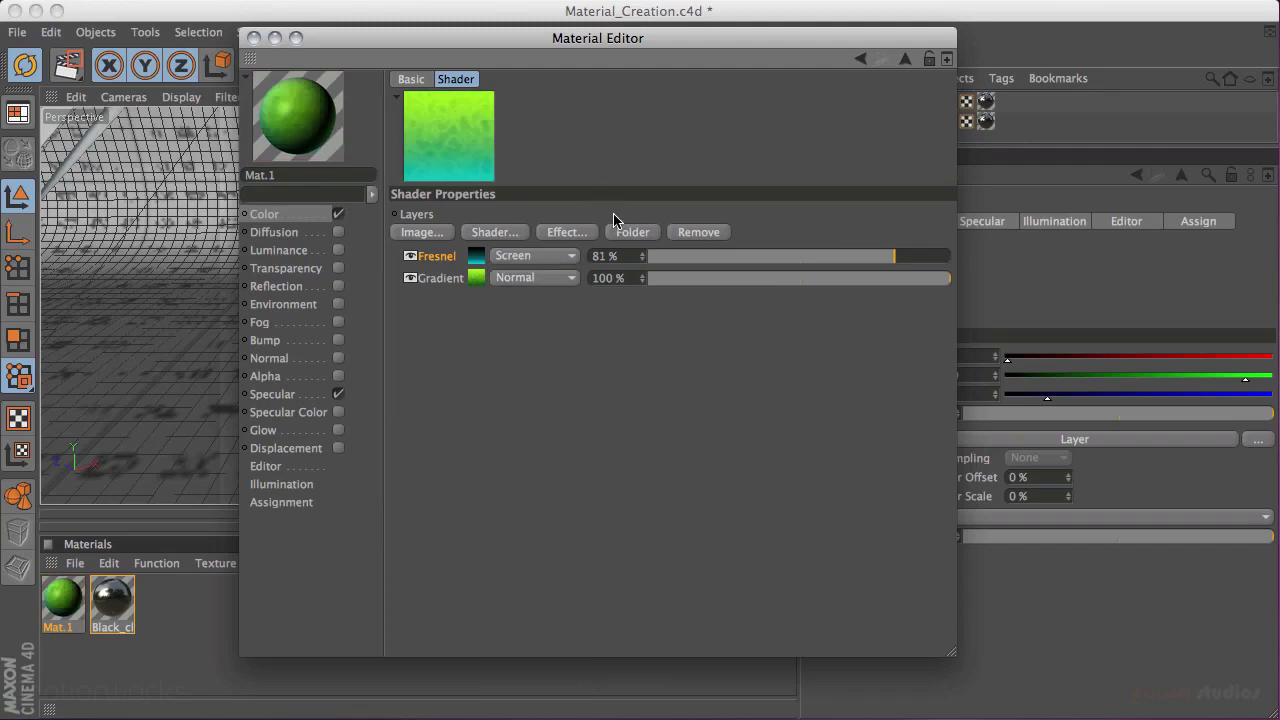
Step: Enable the material's Reflection channel and set its brightness to 13%
{"action": "left_click", "coordinate": [292, 286]}
{"action": "left_click", "coordinate": [339, 286]}
{"action": "mouse_move", "coordinate": [599, 163]}
{"action": "left_mouse_down"}
{"action": "mouse_move", "coordinate": [588, 163]}
{"action": "mouse_move", "coordinate": [603, 163]}
{"action": "left_mouse_up"}
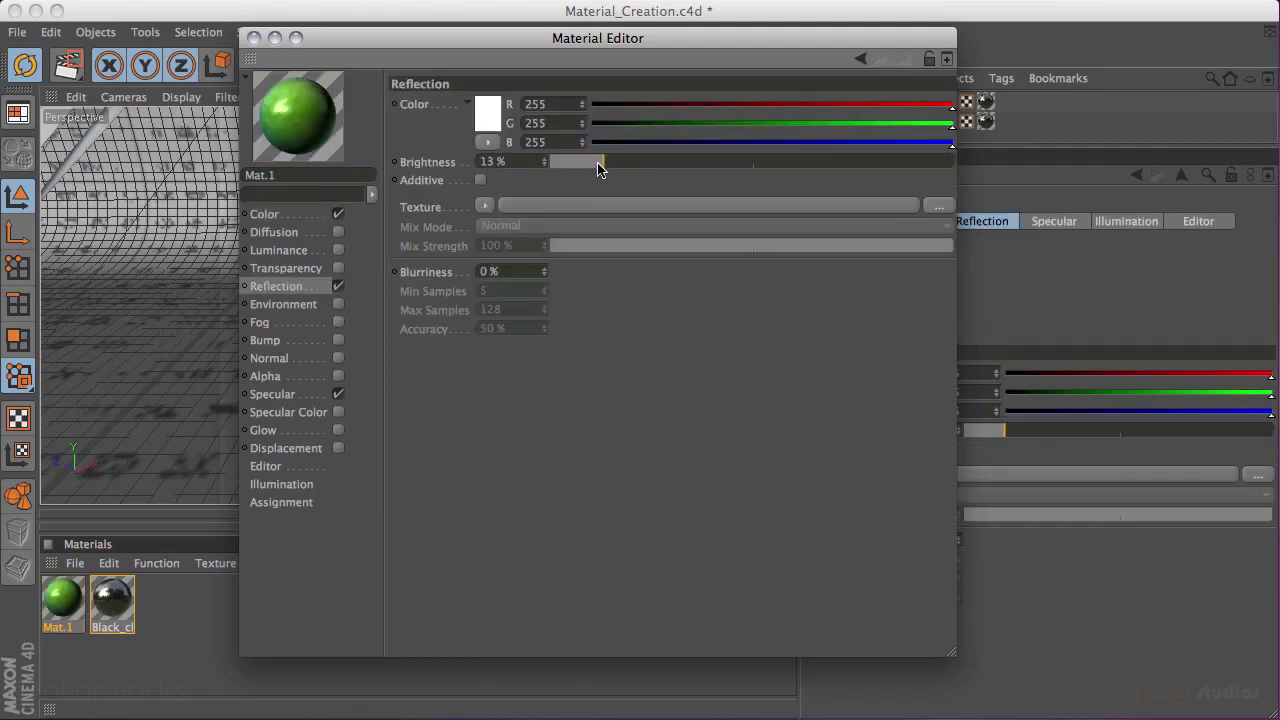
Step: Load a Fresnel shader as the reflection texture and set its mix strength to 21%
{"action": "left_click", "coordinate": [485, 205]}
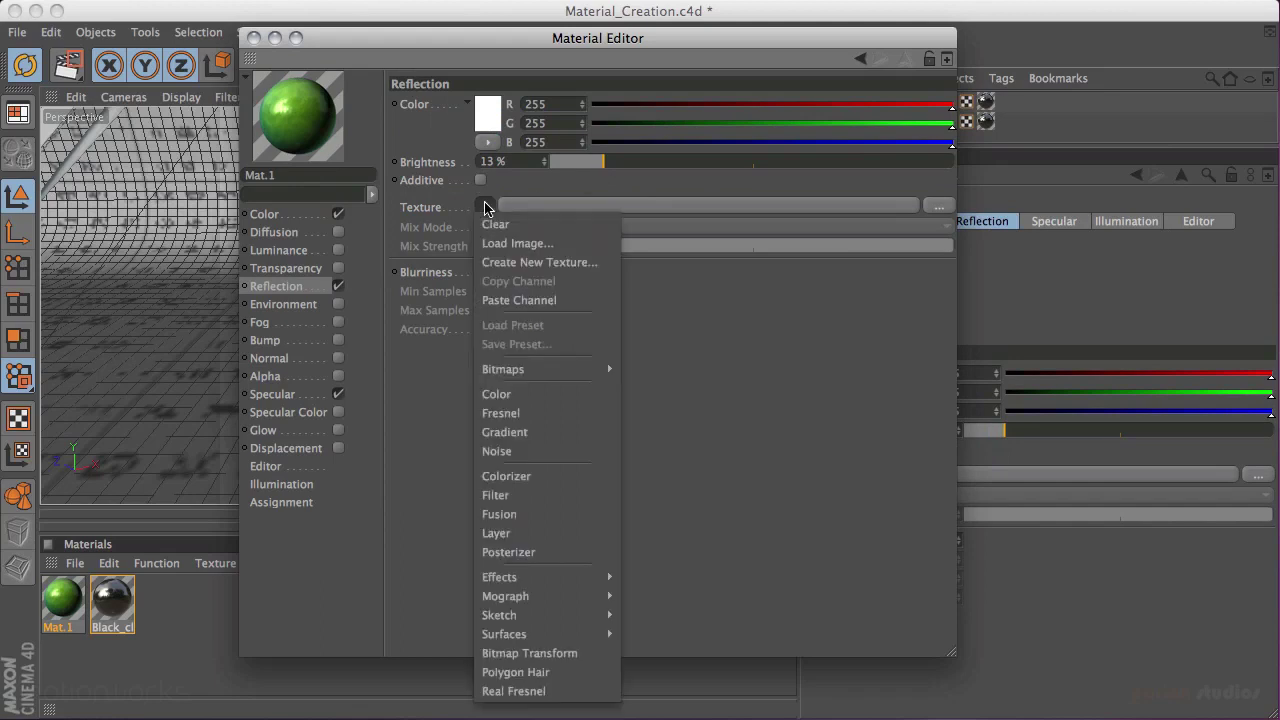
{"action": "left_click", "coordinate": [534, 416]}
{"action": "left_click", "coordinate": [646, 303]}
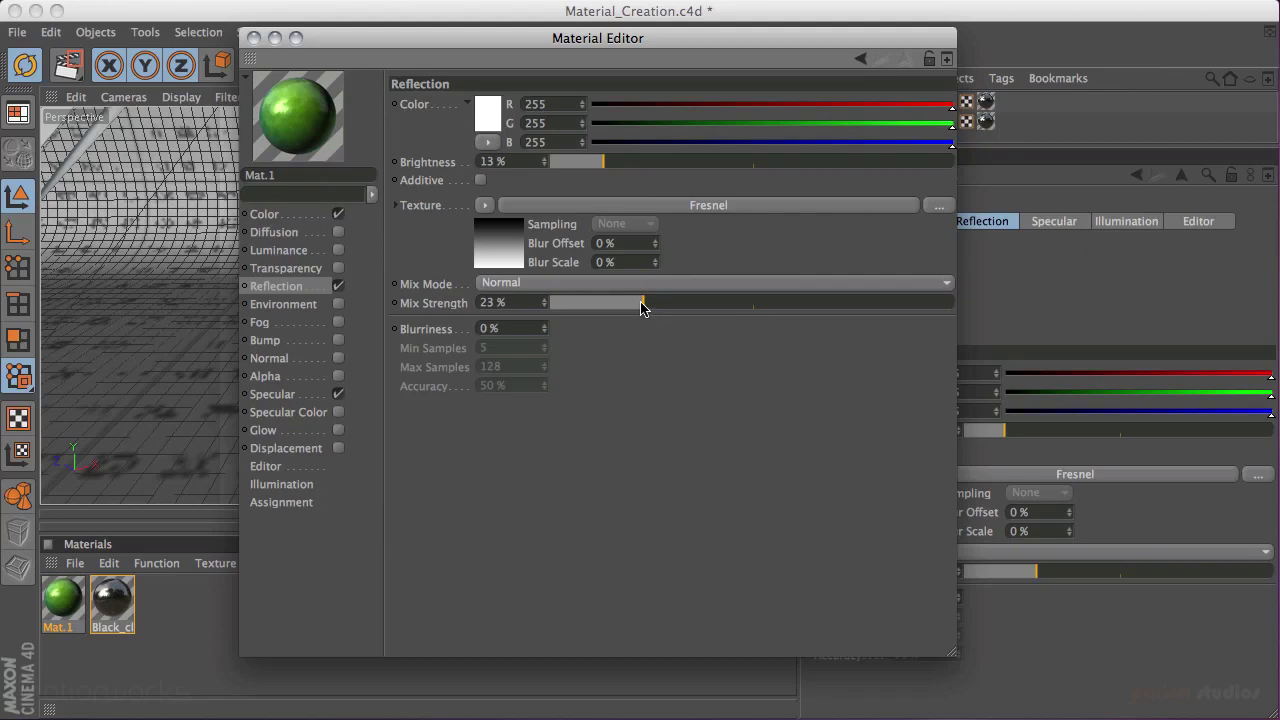
{"action": "left_click_drag", "start_coordinate": [642, 304], "coordinate": [641, 303]}
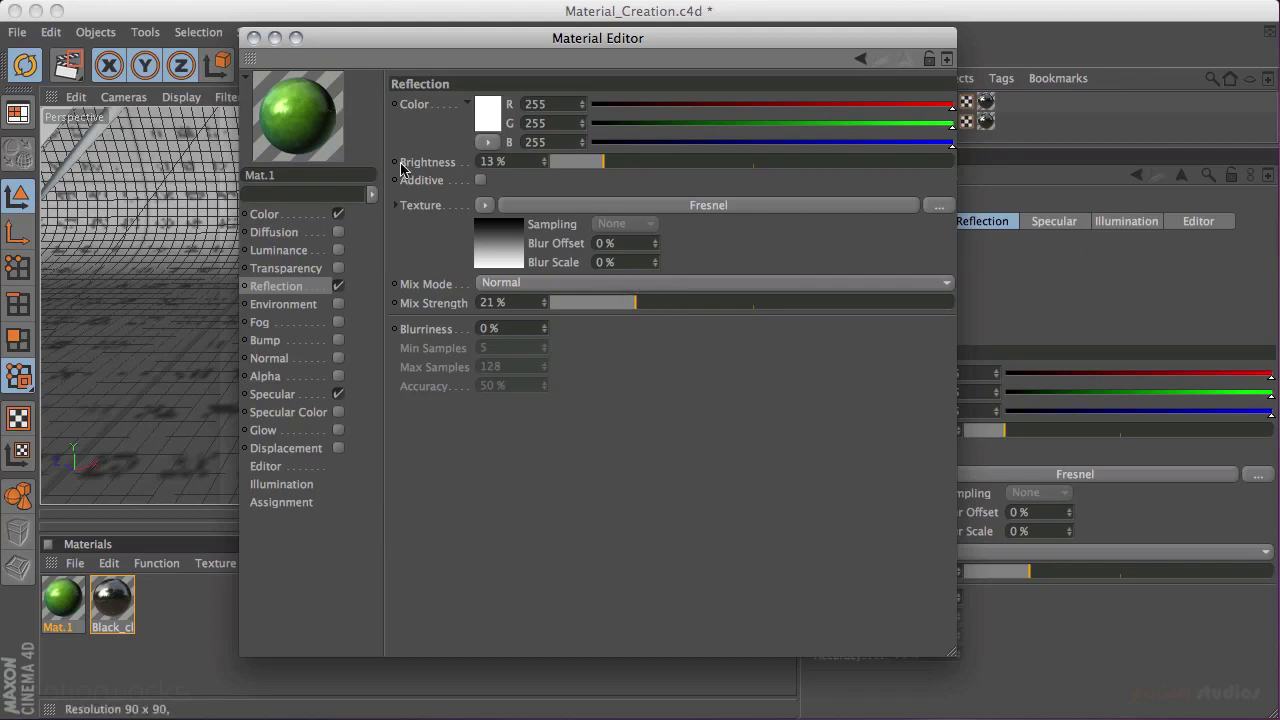
{"action": "mouse_move", "coordinate": [638, 303]}
{"action": "left_mouse_down"}
{"action": "mouse_move", "coordinate": [707, 310]}
{"action": "mouse_move", "coordinate": [640, 310]}
{"action": "left_mouse_up"}
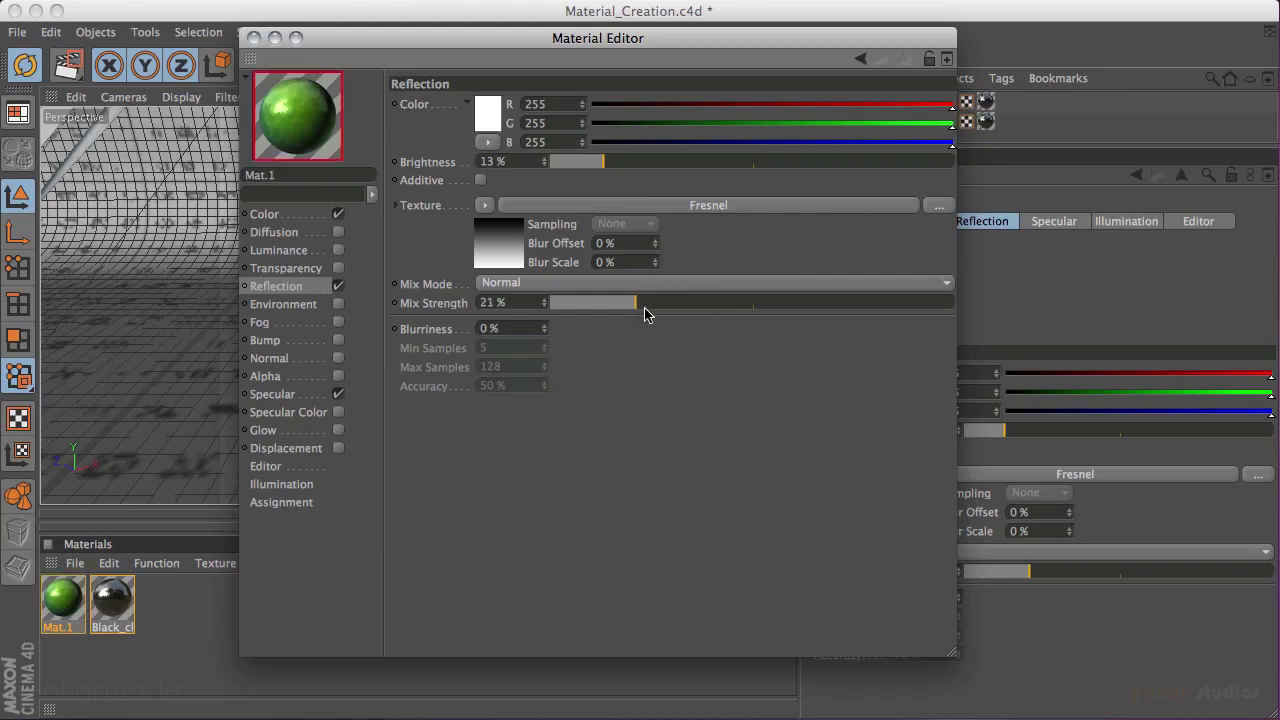
Step: Enlarge the material preview to the Large size
{"action": "right_click", "coordinate": [294, 114]}
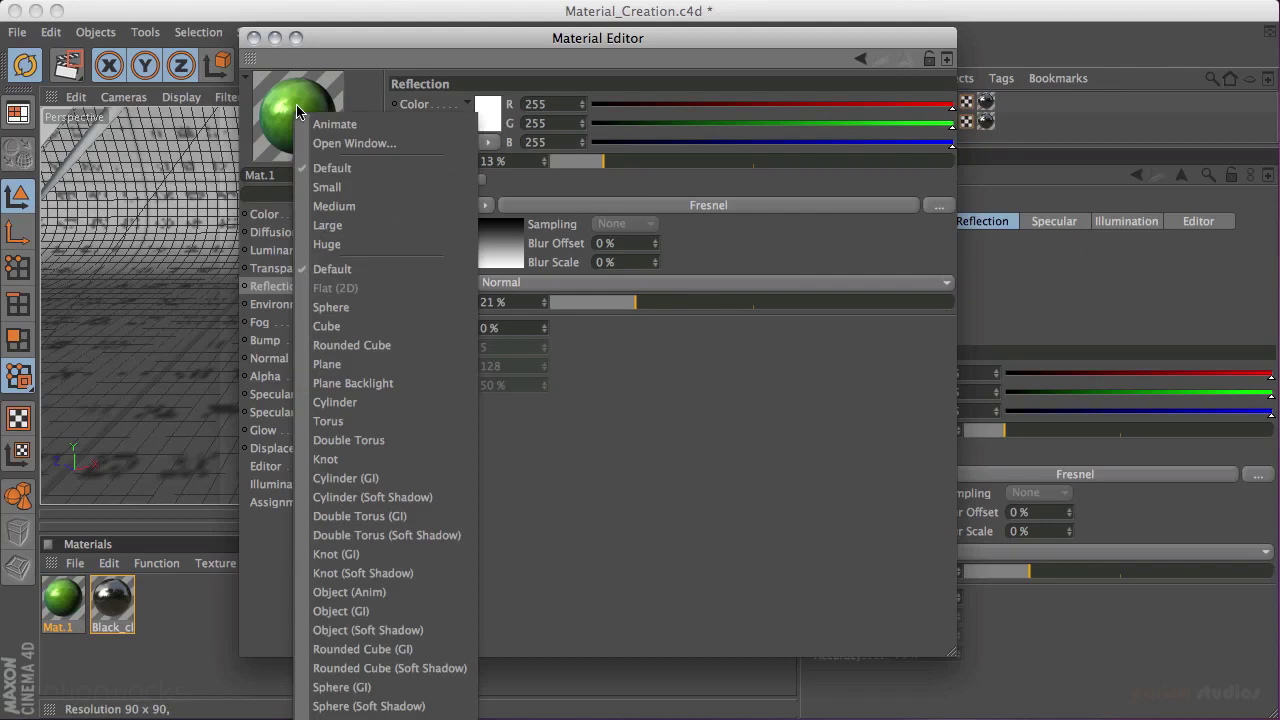
{"action": "left_click", "coordinate": [328, 225]}
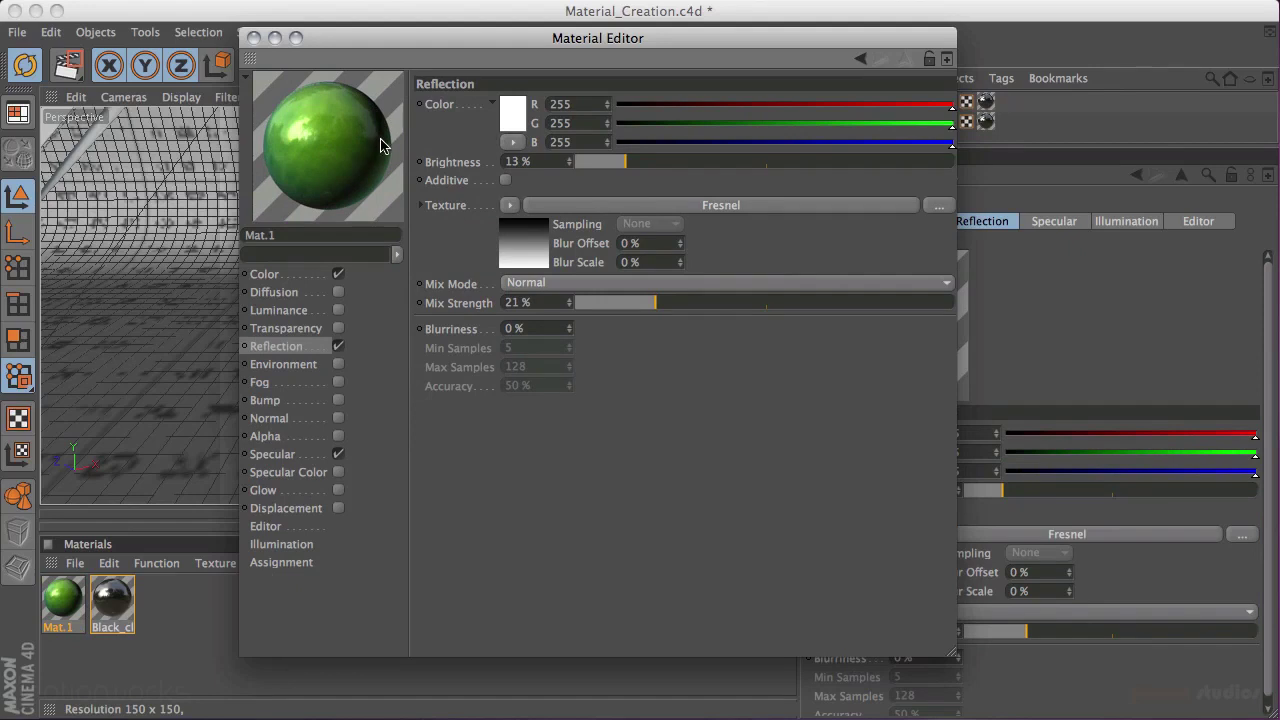
Step: Raise the strength of the Fresnel layer in the color channel's Layer shader to 100%
{"action": "left_click", "coordinate": [311, 276]}
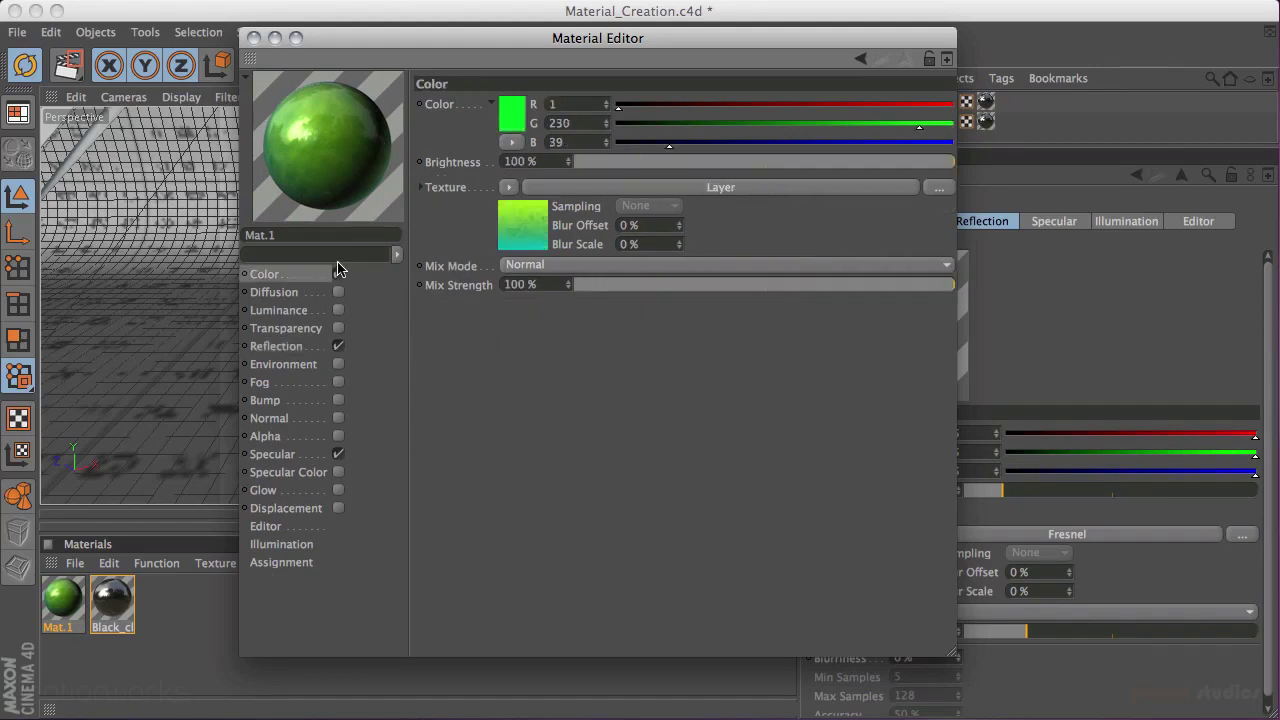
{"action": "left_click", "coordinate": [733, 191]}
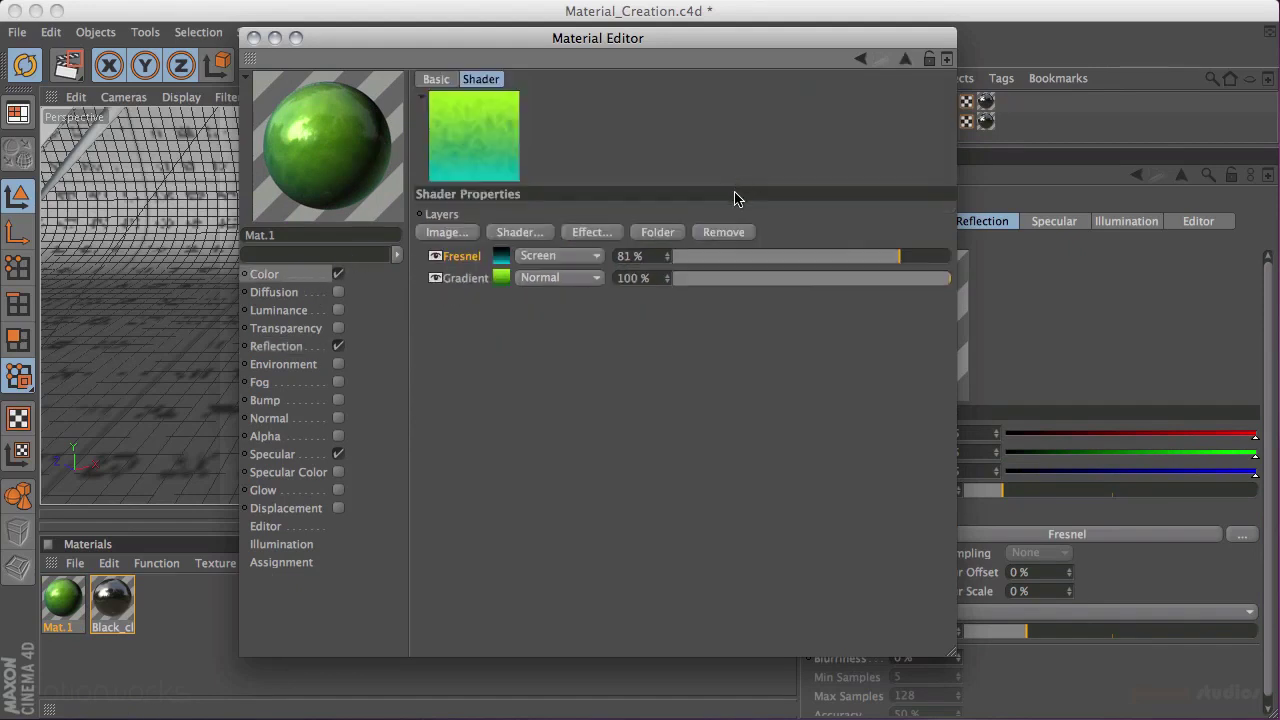
{"action": "left_click_drag", "start_coordinate": [904, 258], "coordinate": [951, 260]}
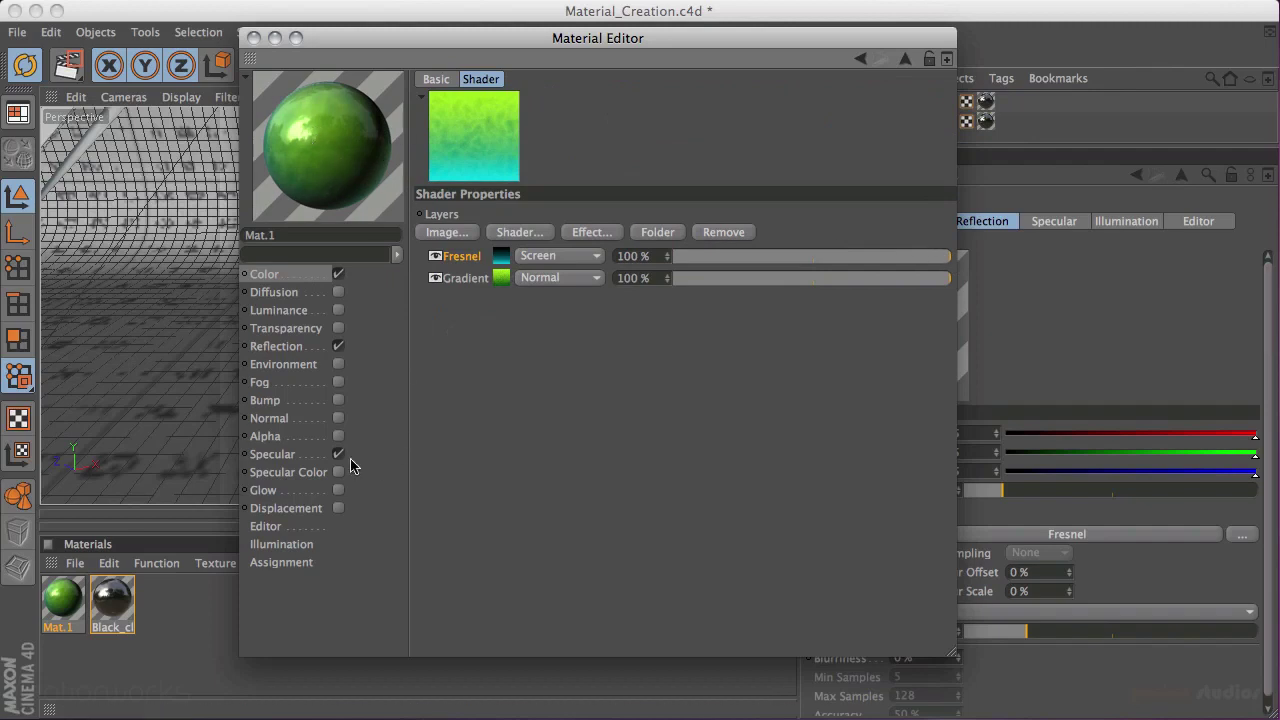
Step: Enable the Glow channel for the green material
{"action": "left_click", "coordinate": [302, 490]}
{"action": "left_click", "coordinate": [338, 491]}
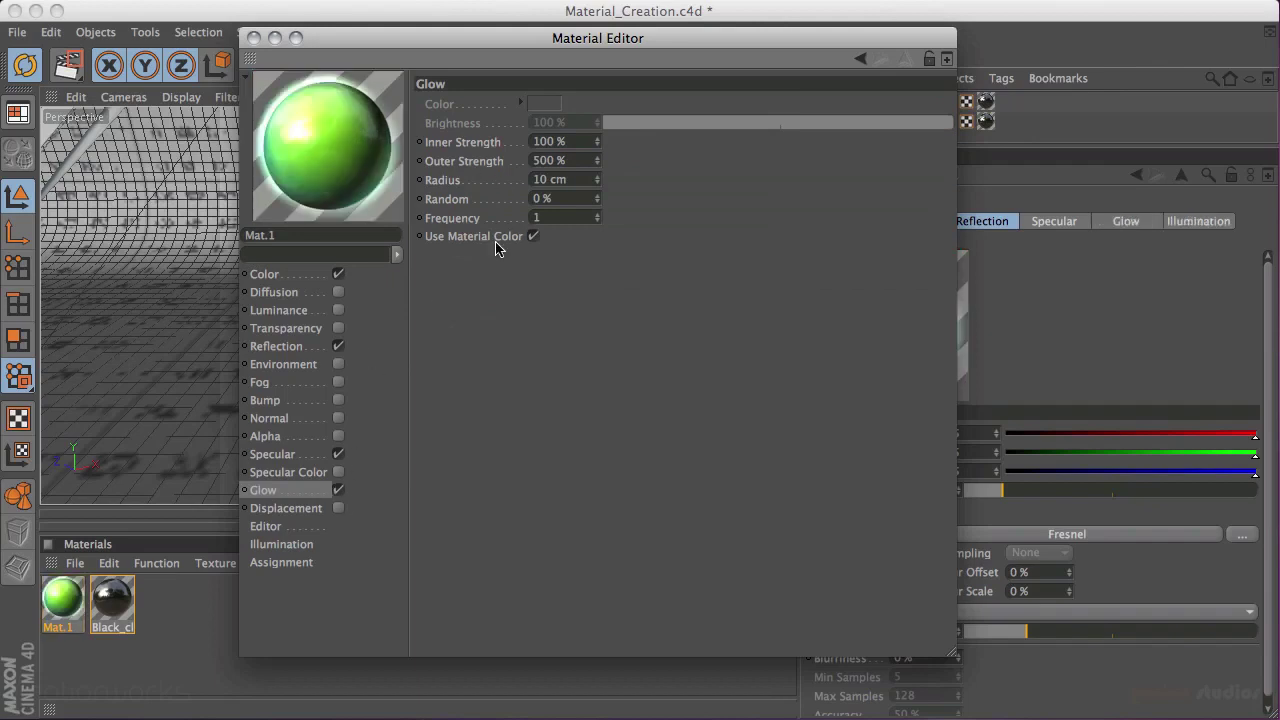
Step: Set the glow's inner strength to 15% and its outer strength to 25%
{"action": "left_click", "coordinate": [578, 141]}
{"action": "type", "text": "15"}
{"action": "key", "text": "Tab"}
{"action": "type", "text": "25"}
{"action": "key", "text": "Tab"}
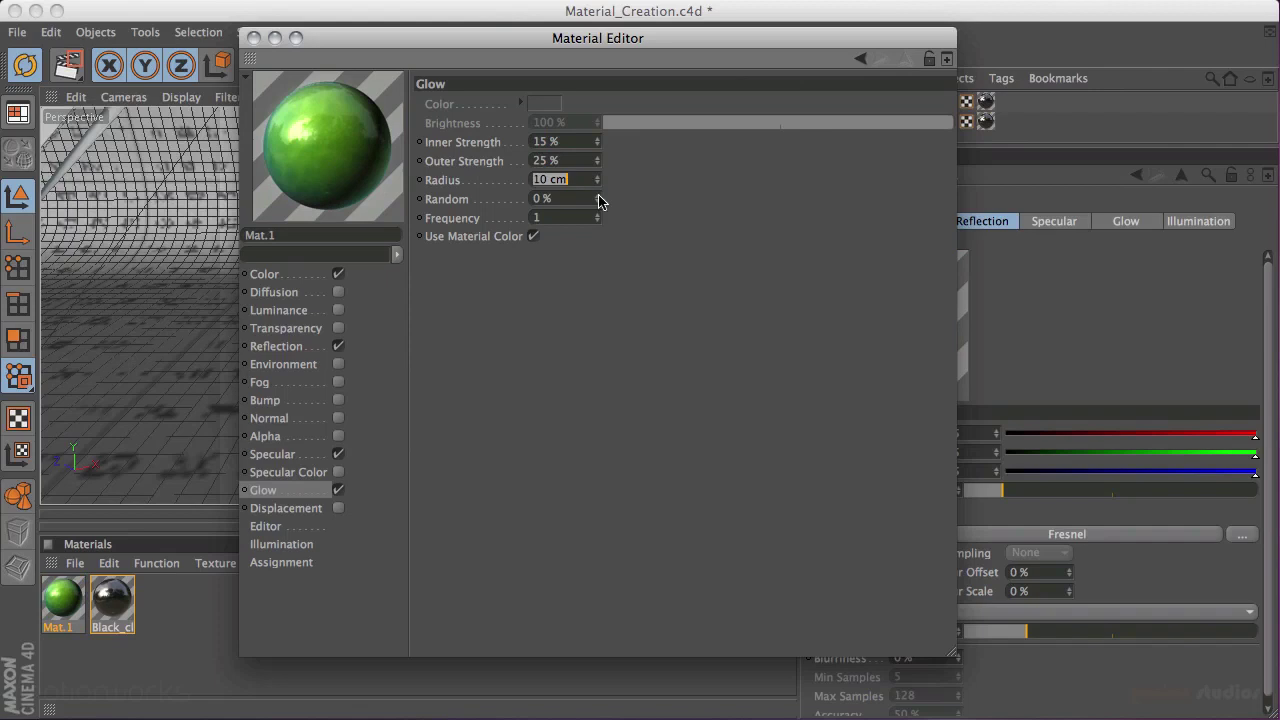
Step: Set the glow's random value to 50% and raise its outer strength to 50%
{"action": "key", "text": "Tab"}
{"action": "type", "text": "50"}
{"action": "key", "text": "Return"}
{"action": "double_click", "coordinate": [568, 162]}
{"action": "type", "text": "50"}
{"action": "key", "text": "Return"}
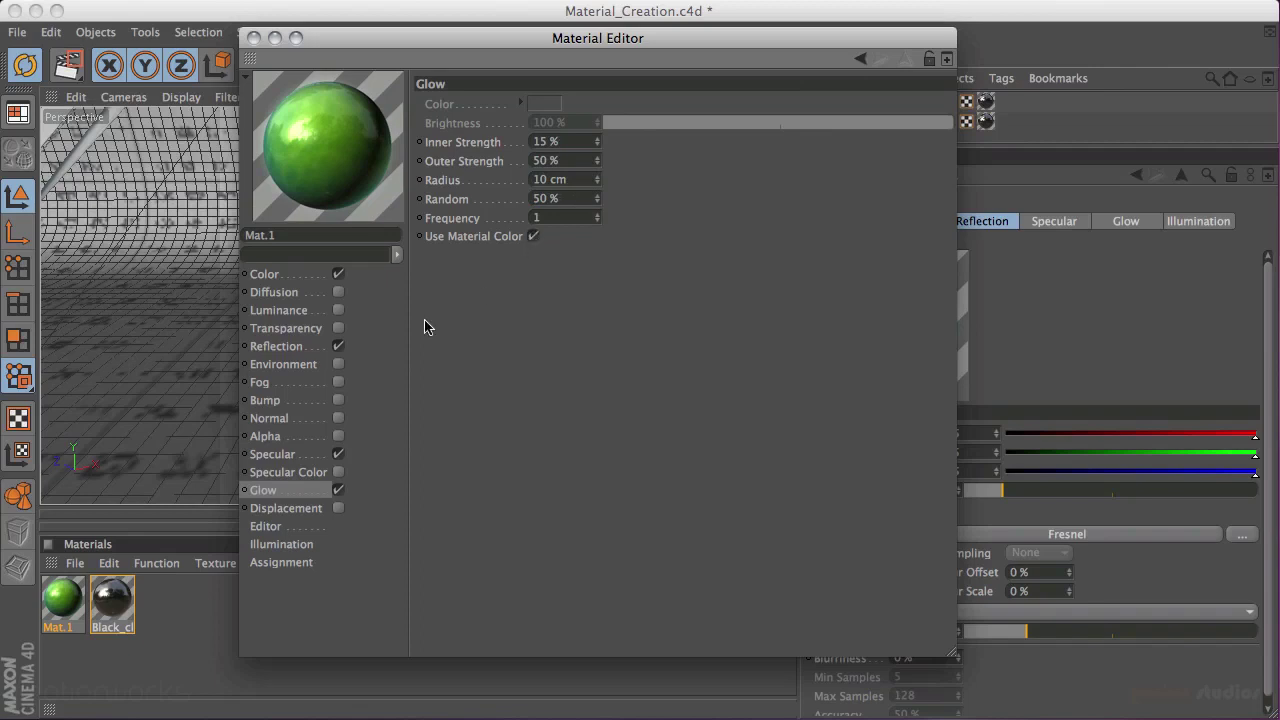
Step: Raise the green material's specular height to 79% and close the Material Editor
{"action": "left_click", "coordinate": [302, 456]}
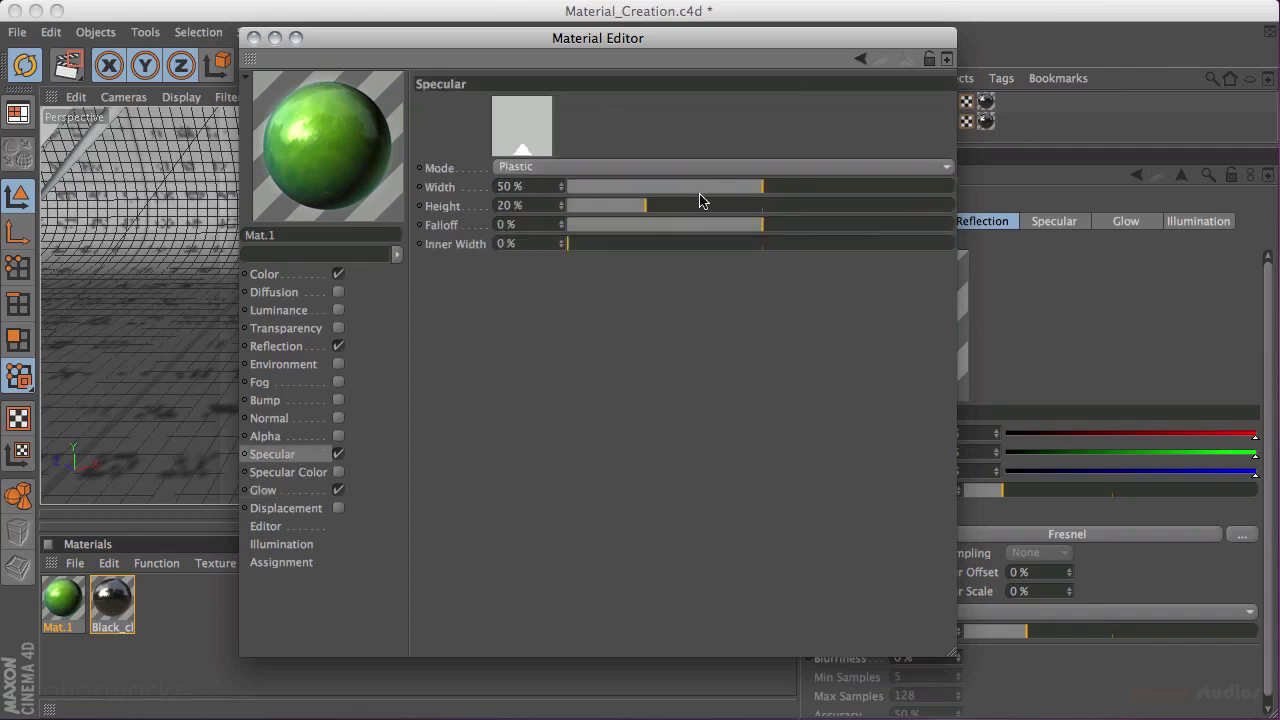
{"action": "left_click_drag", "start_coordinate": [654, 207], "coordinate": [873, 209]}
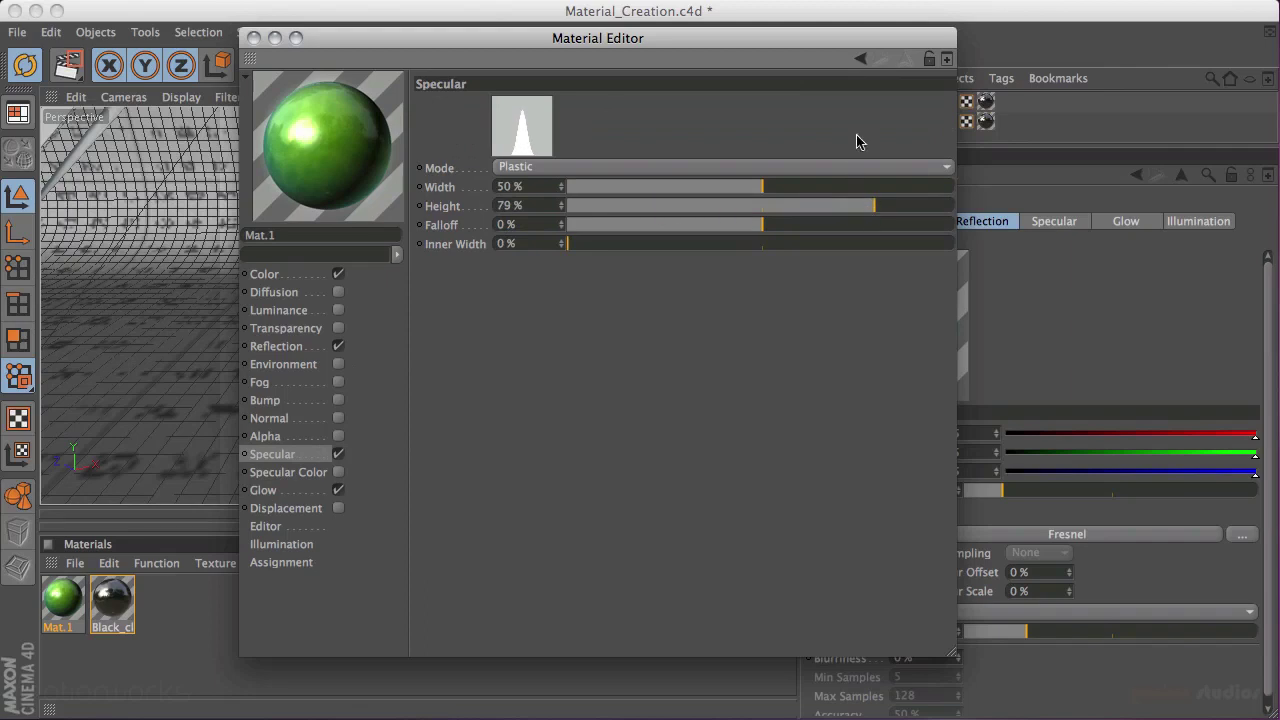
{"action": "left_click", "coordinate": [254, 38]}
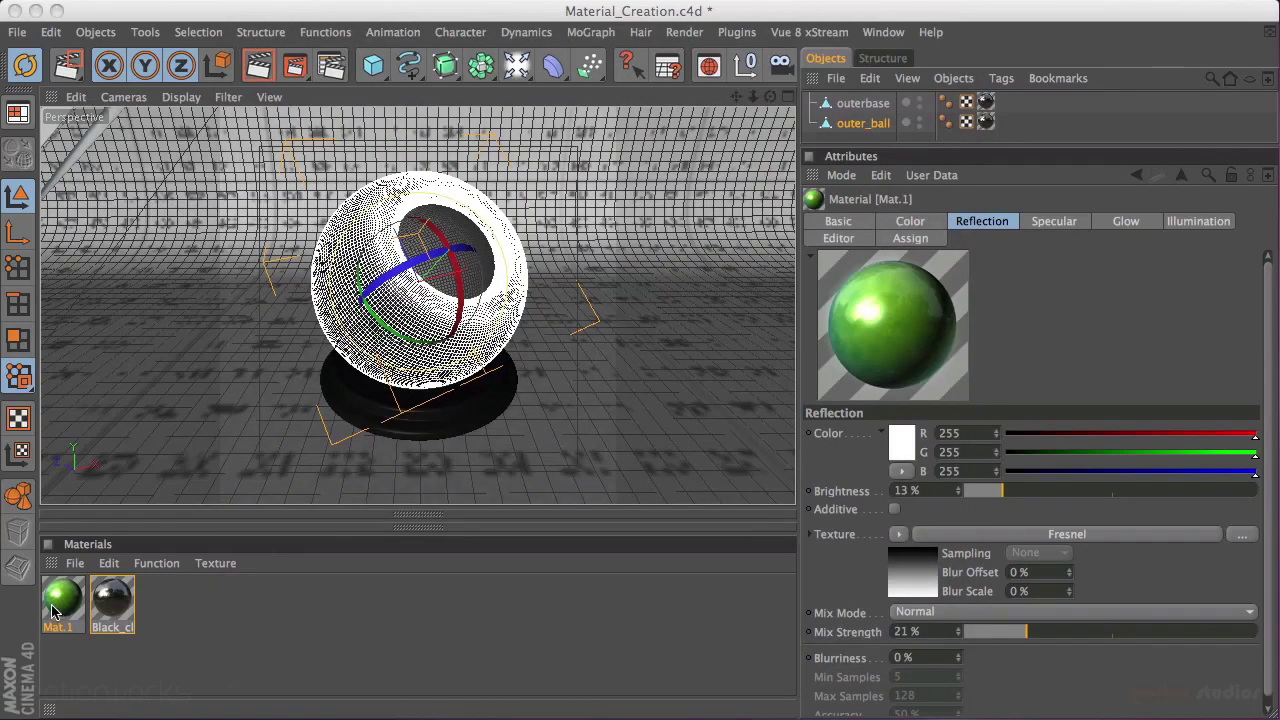
Step: Replace the Black_chrome material with the green material and render the region around the ball and base
{"action": "mouse_move", "coordinate": [62, 601]}
{"action": "left_mouse_down"}
{"action": "mouse_move", "coordinate": [86, 611]}
{"action": "mouse_move", "coordinate": [109, 598]}
{"action": "mouse_move", "coordinate": [75, 620]}
{"action": "mouse_move", "coordinate": [115, 603]}
{"action": "left_mouse_up"}
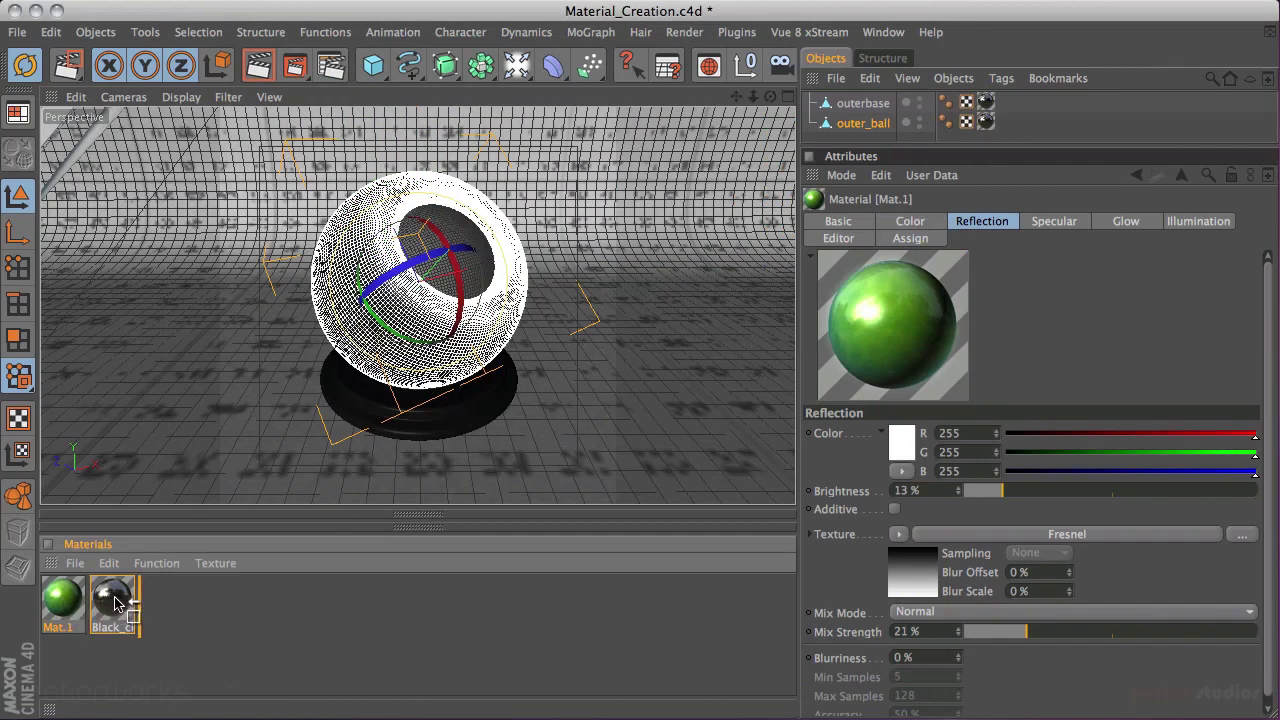
{"action": "left_click_drag", "start_coordinate": [115, 603], "coordinate": [115, 603]}
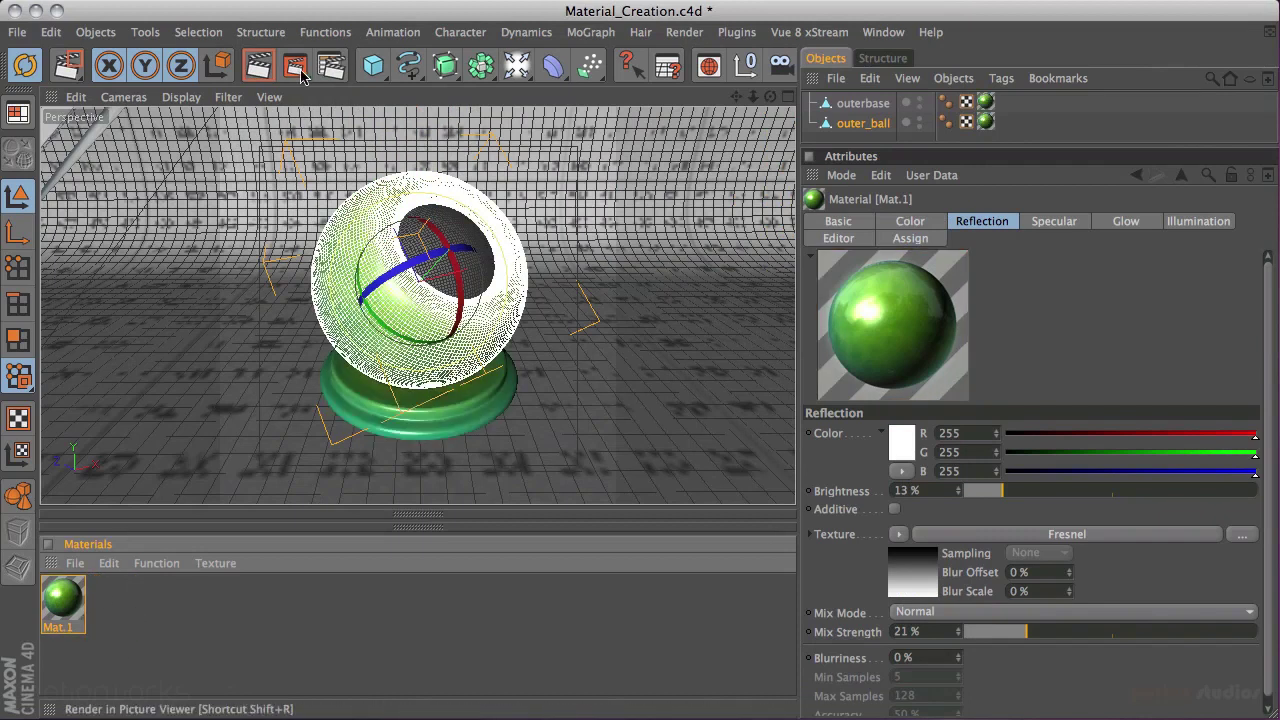
{"action": "left_click_drag", "start_coordinate": [297, 72], "coordinate": [335, 82]}
{"action": "left_click_drag", "start_coordinate": [268, 153], "coordinate": [581, 479]}
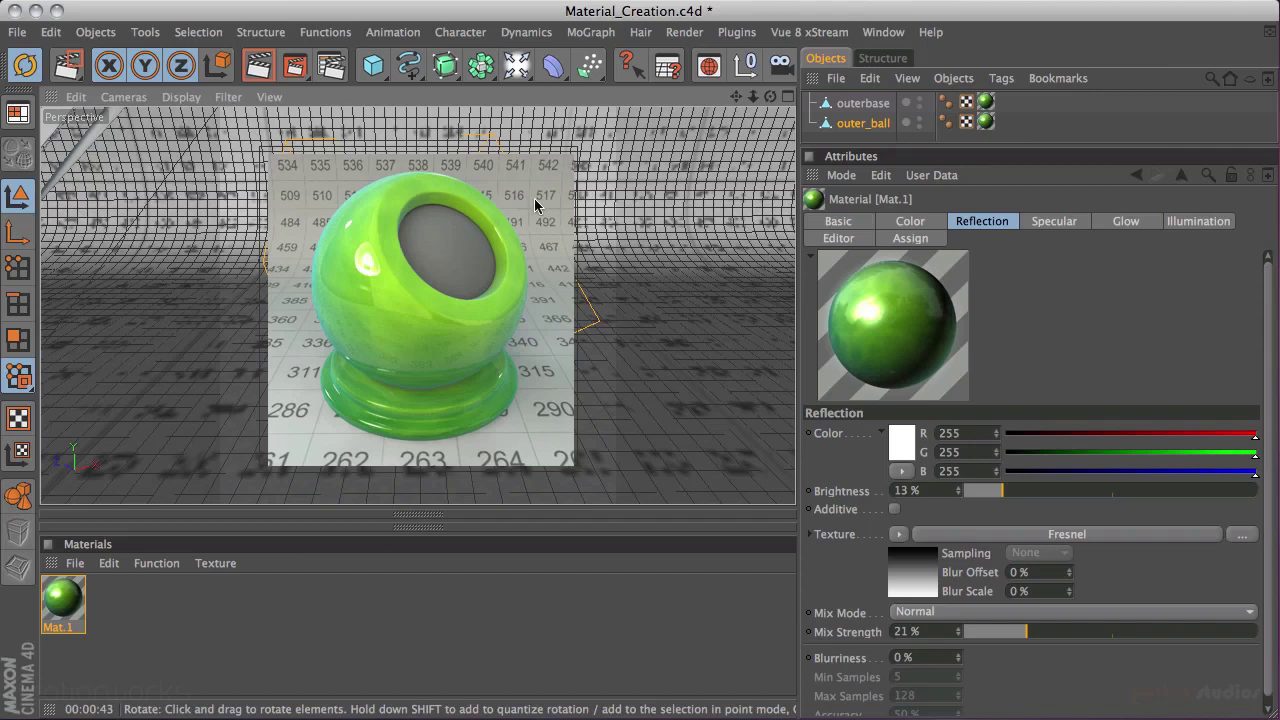
Step: Enlarge the object list and use the Layer Browser to show the Scene layer's objects, expanding the scene elements group
{"action": "left_click_drag", "start_coordinate": [1019, 145], "coordinate": [1020, 369]}
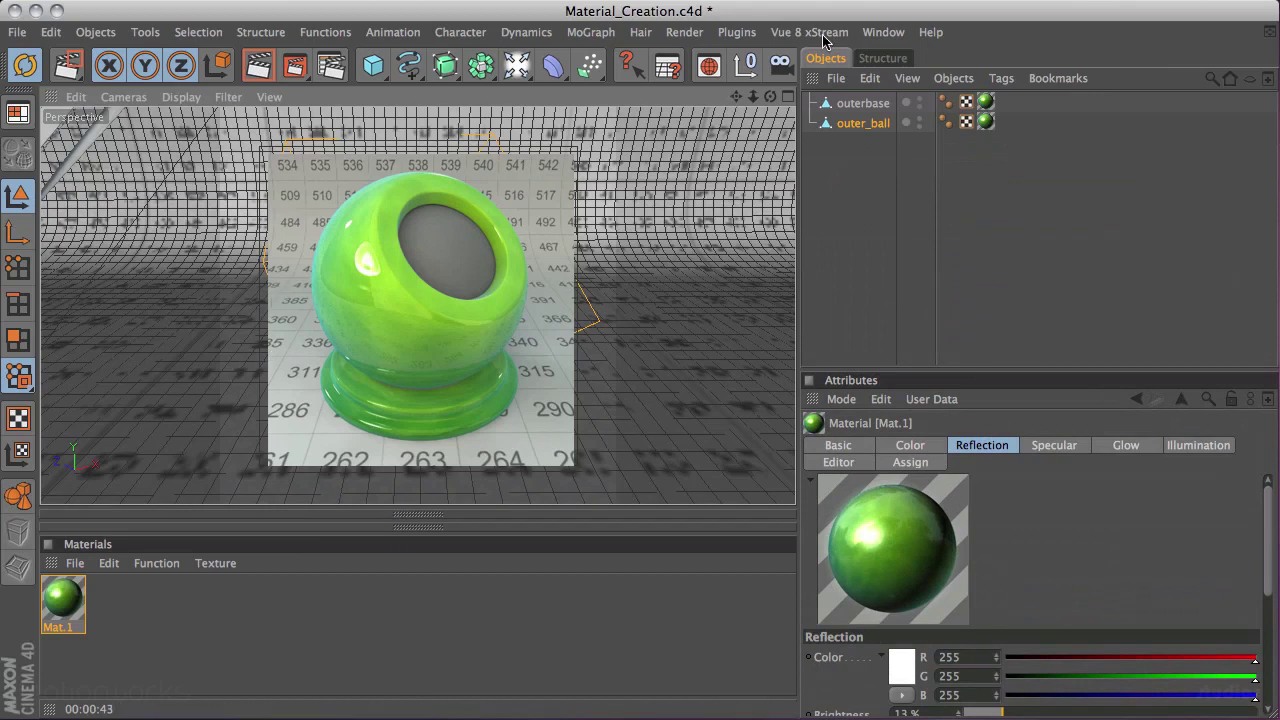
{"action": "left_click", "coordinate": [881, 32]}
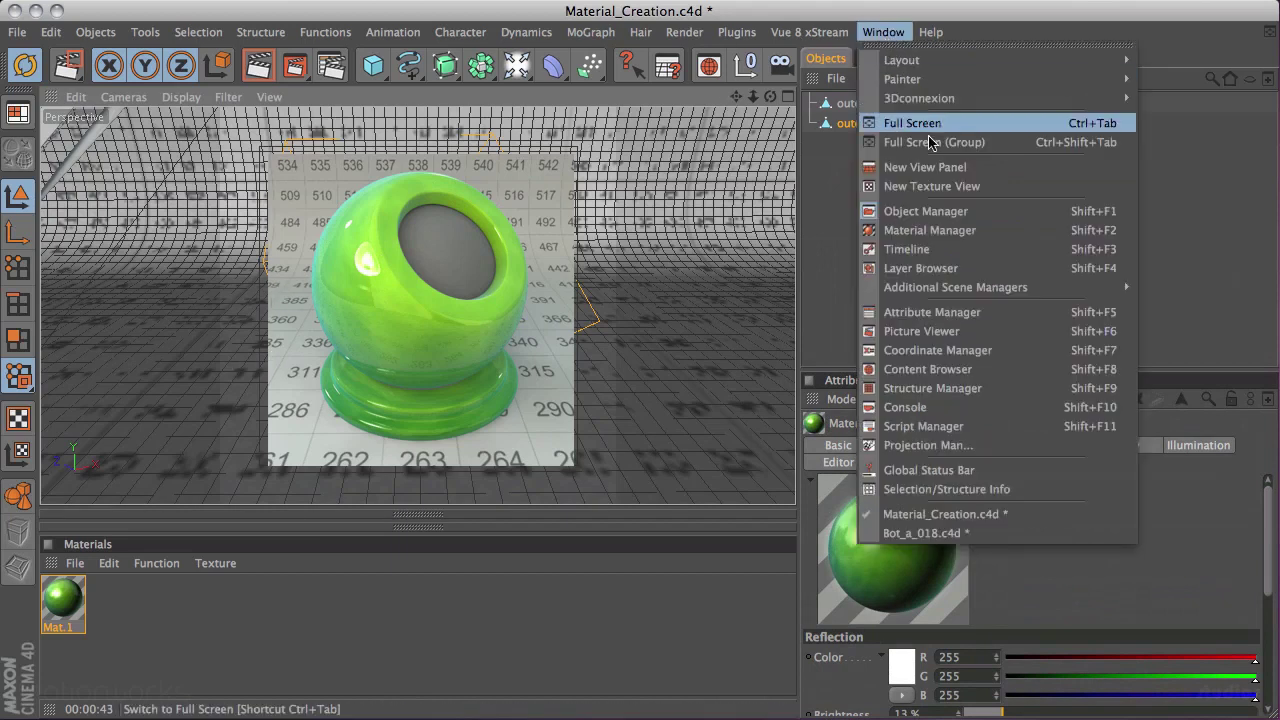
{"action": "left_click", "coordinate": [940, 268]}
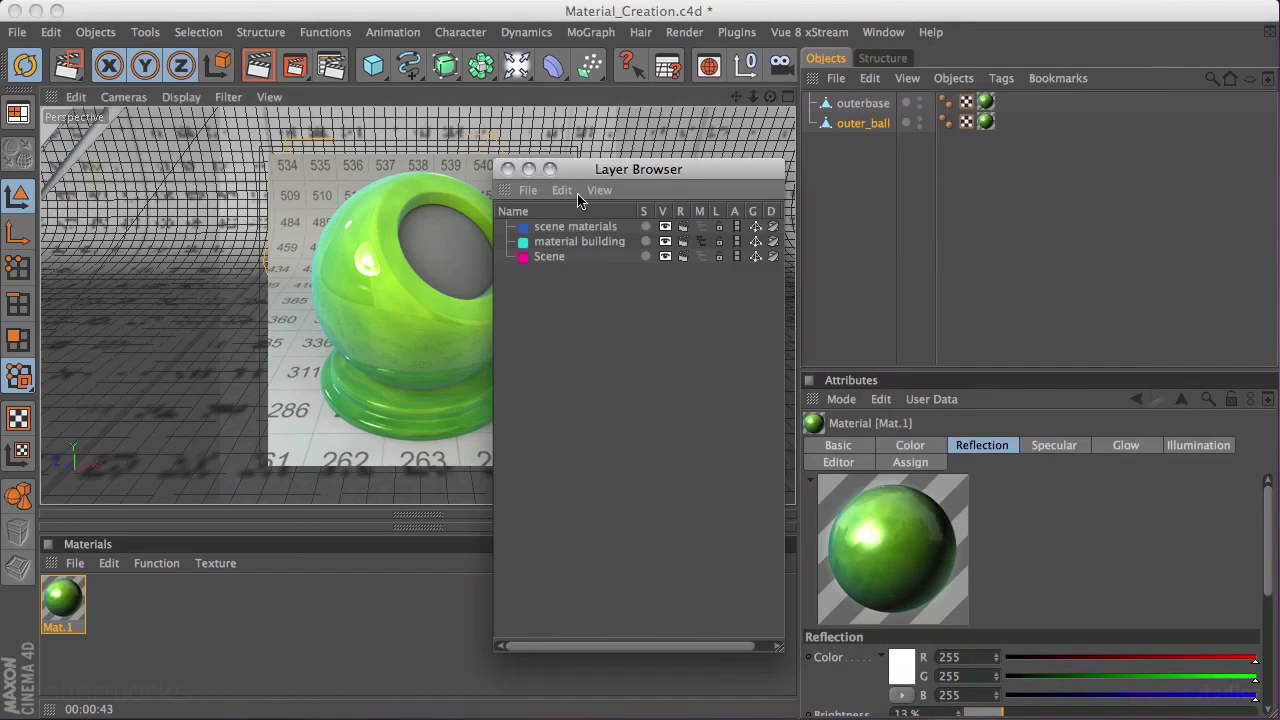
{"action": "left_click", "coordinate": [701, 257]}
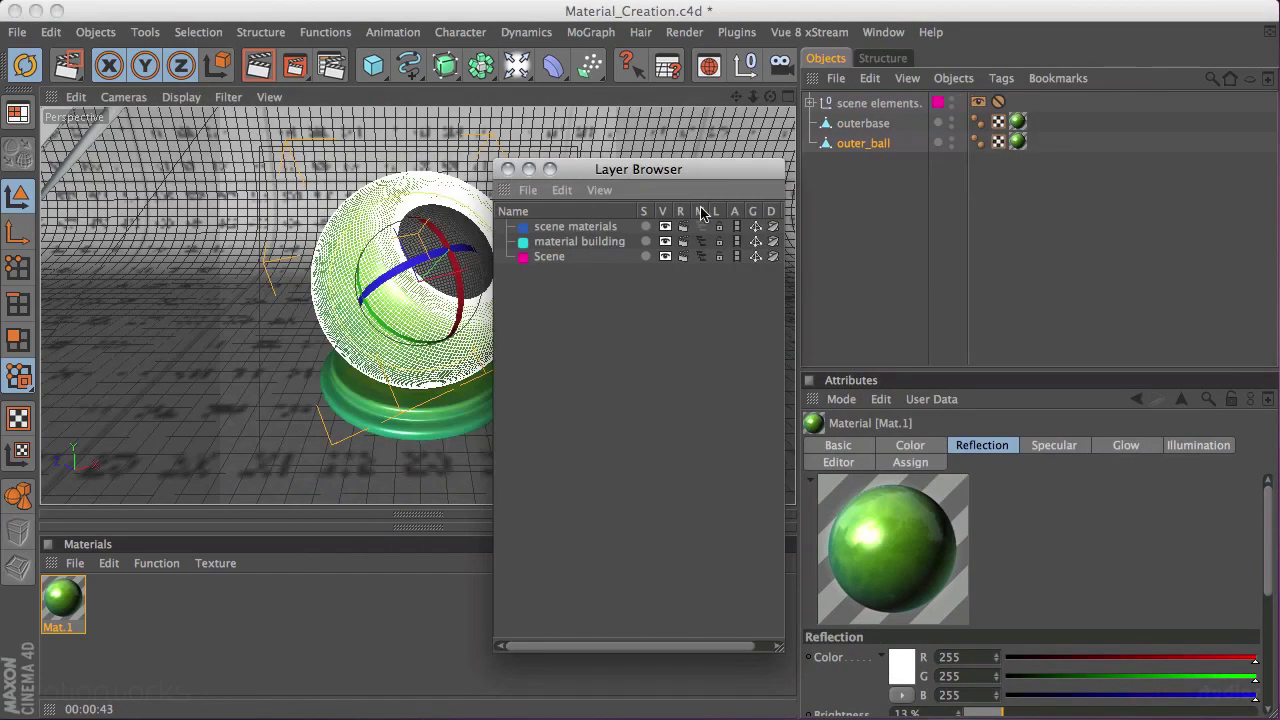
{"action": "left_click", "coordinate": [812, 104]}
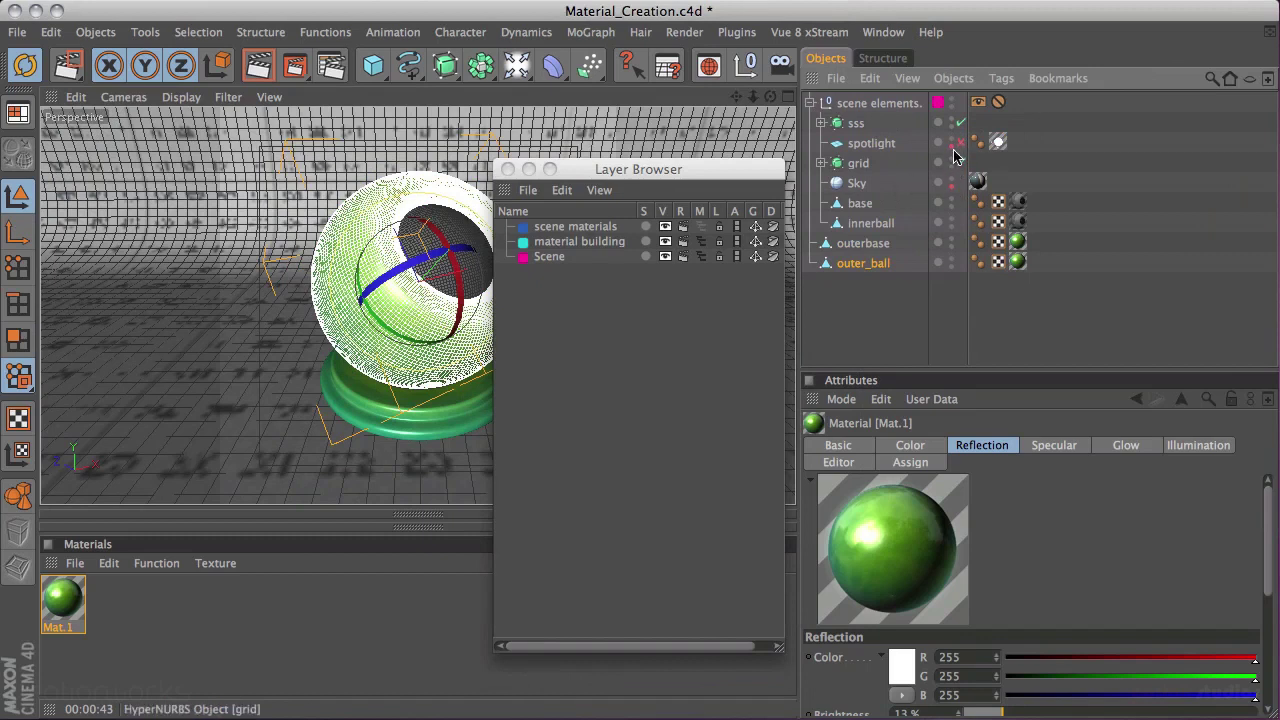
Step: Disable the spotlight object and move the Layer Browser out of the way
{"action": "left_click", "coordinate": [960, 144]}
{"action": "left_click", "coordinate": [960, 146]}
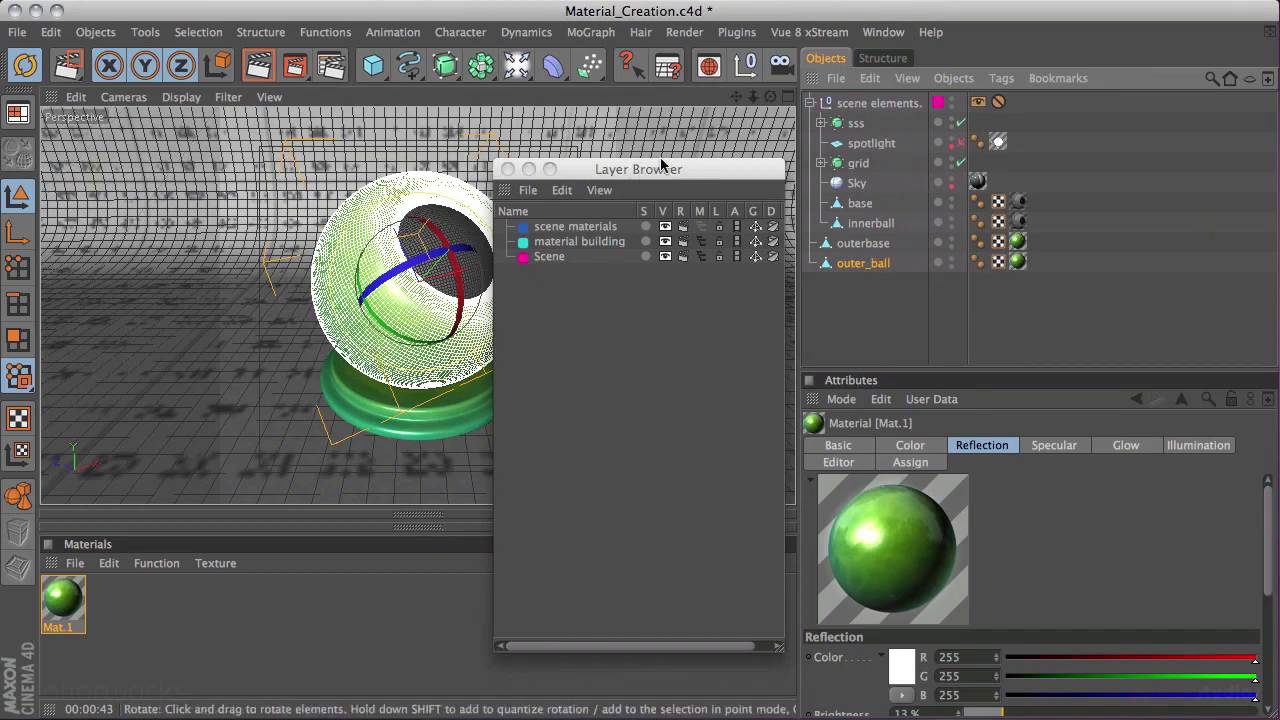
{"action": "left_click_drag", "start_coordinate": [630, 170], "coordinate": [1279, 130]}
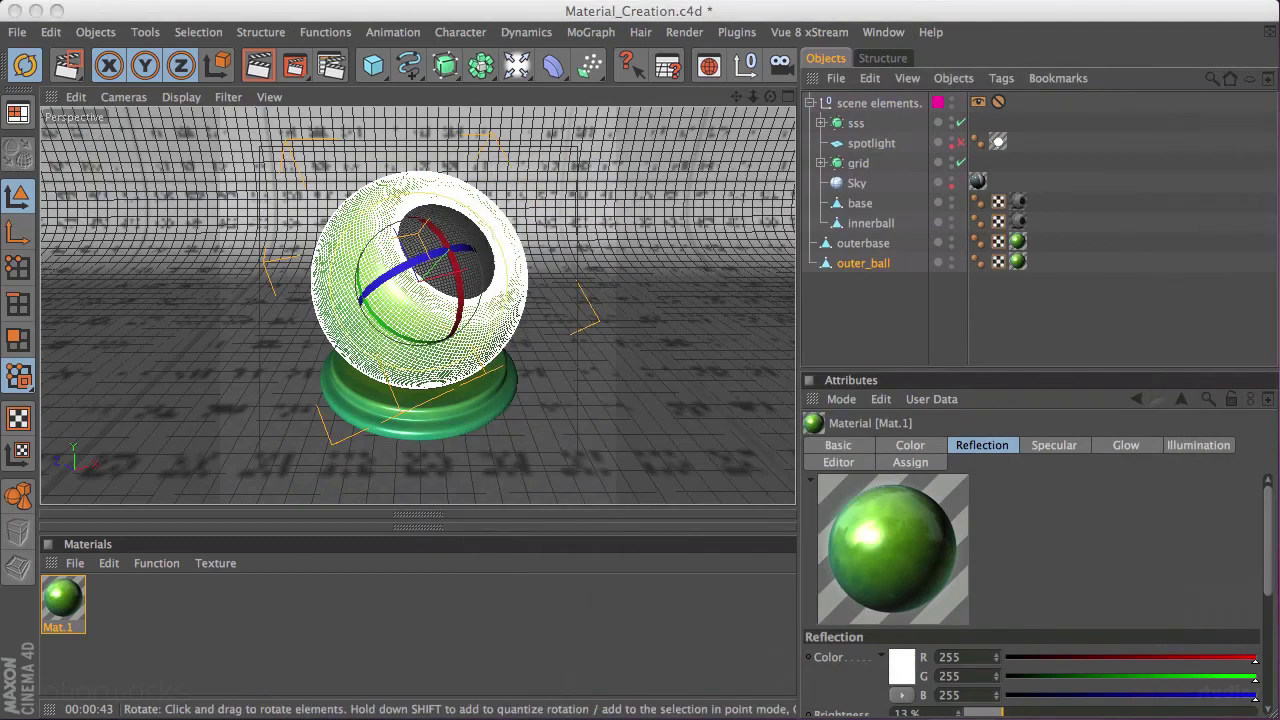
{"action": "left_click", "coordinate": [296, 70]}
{"action": "left_click", "coordinate": [330, 83]}
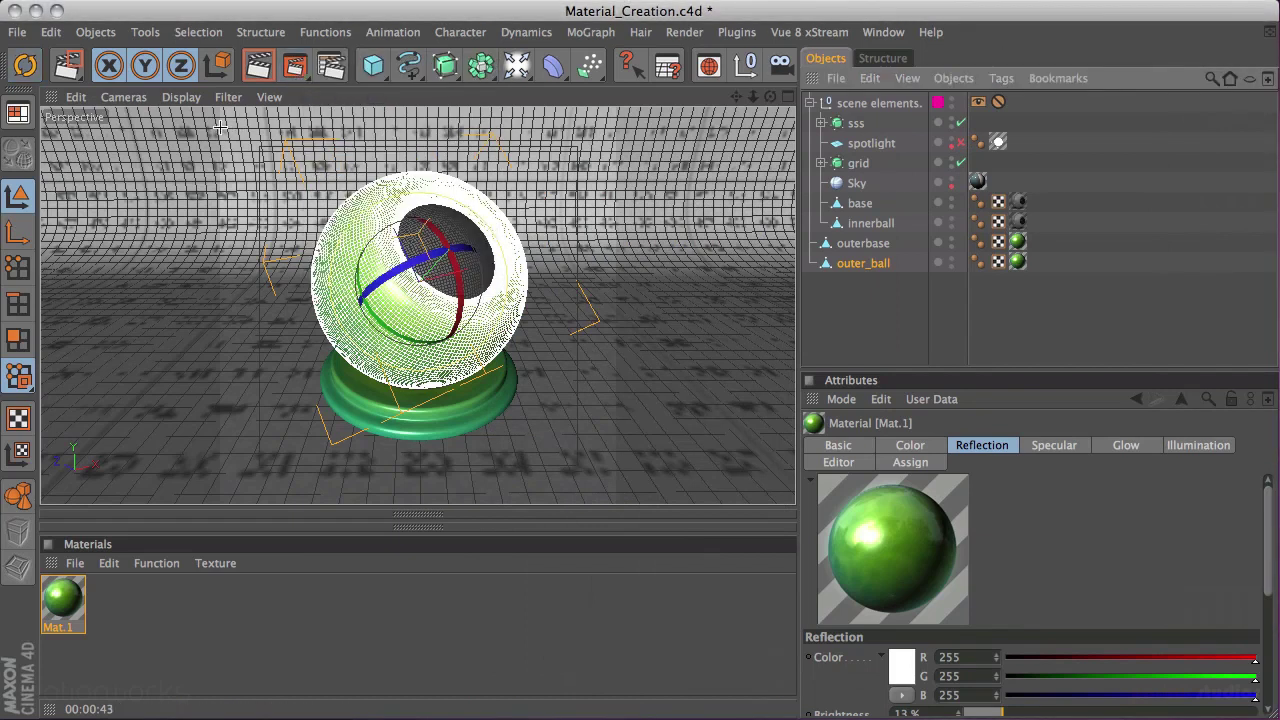
Step: Copy the Layer shader from the green material's Color channel
{"action": "double_click", "coordinate": [62, 603]}
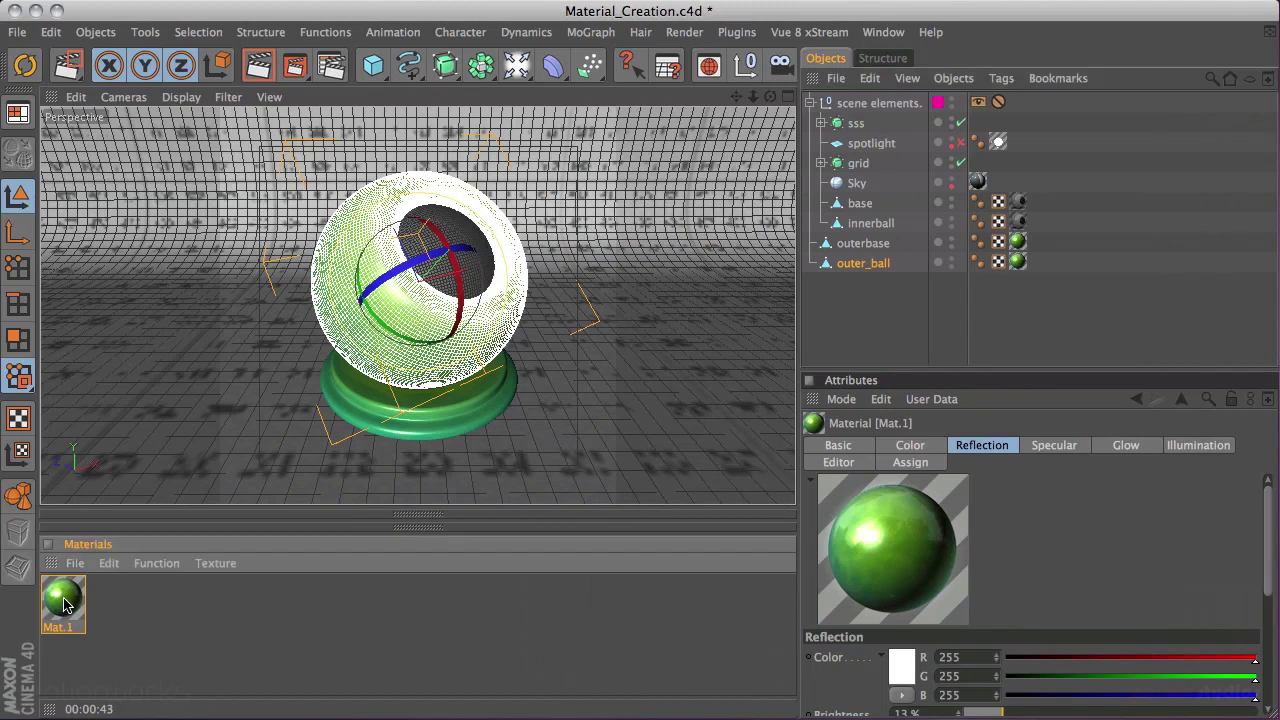
{"action": "left_click_drag", "start_coordinate": [440, 132], "coordinate": [426, 34]}
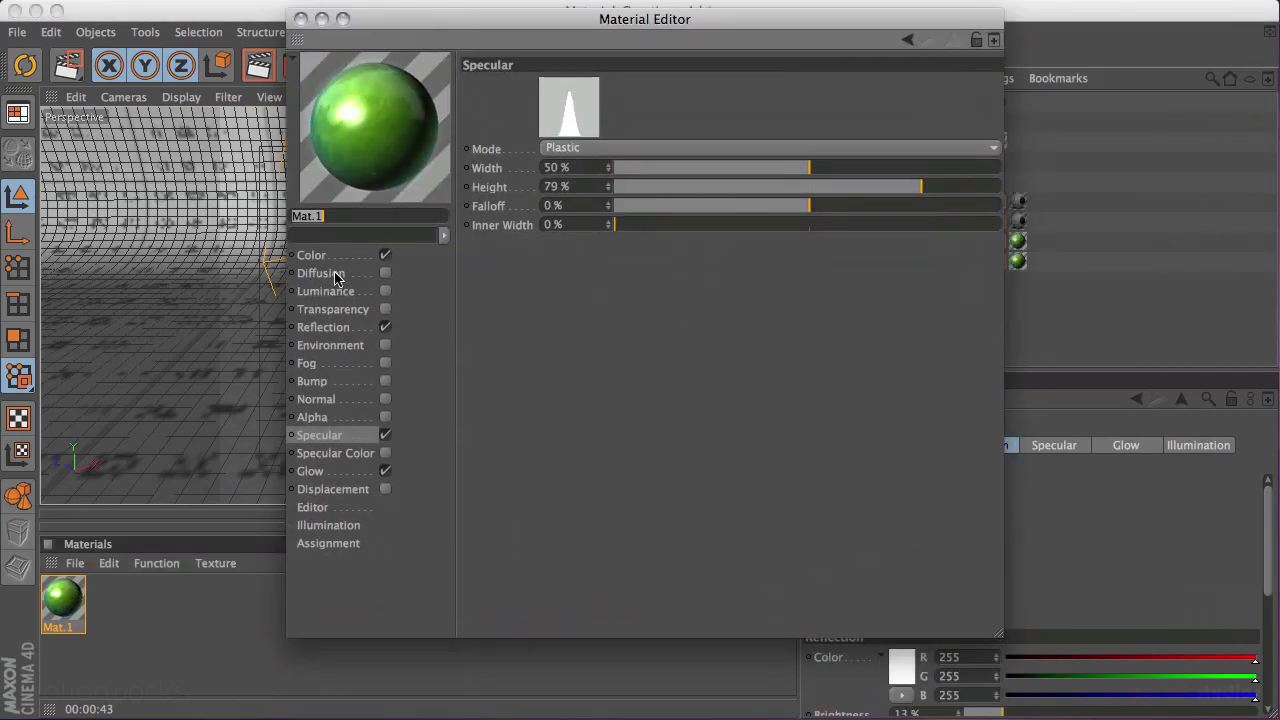
{"action": "left_click", "coordinate": [343, 258]}
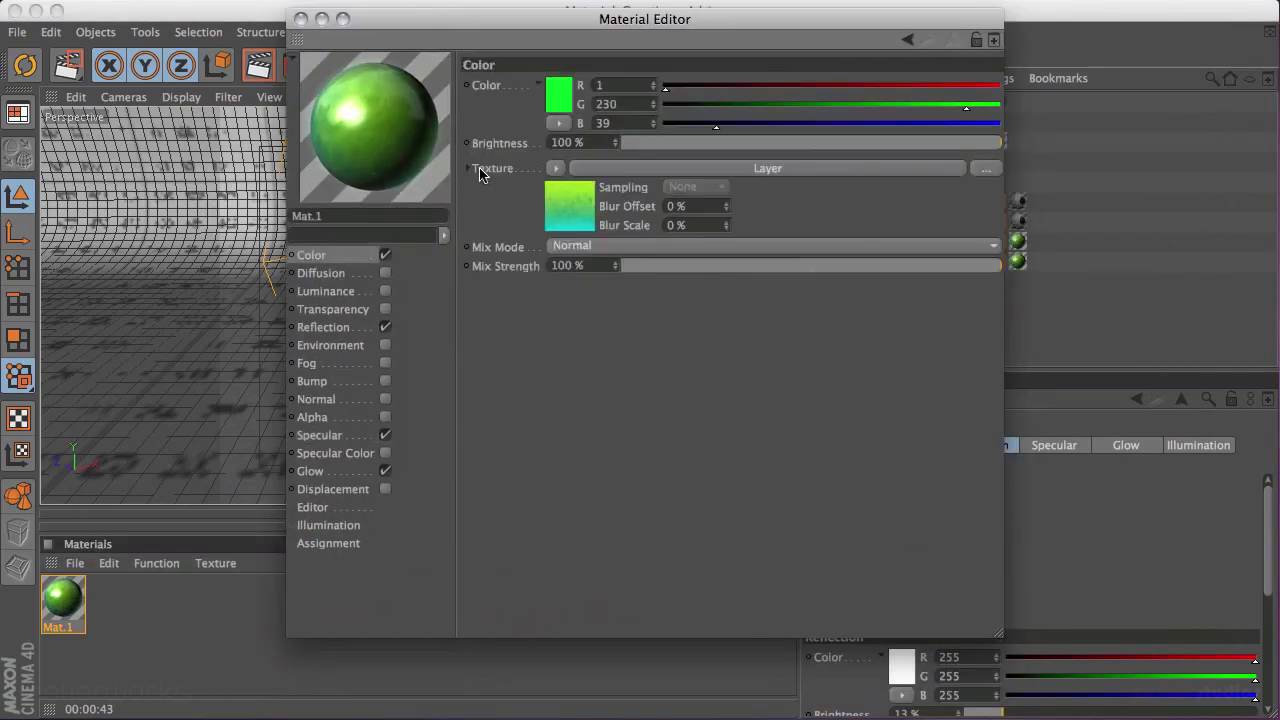
{"action": "left_click", "coordinate": [557, 169]}
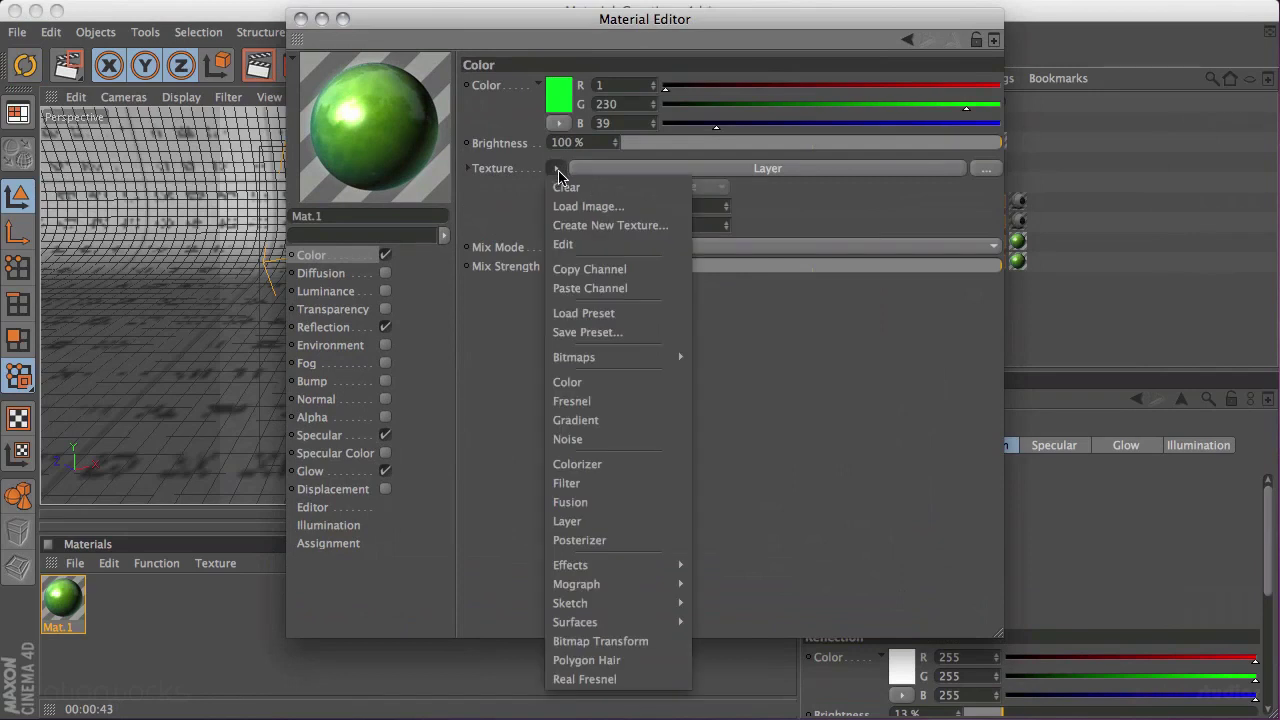
{"action": "left_click", "coordinate": [563, 271]}
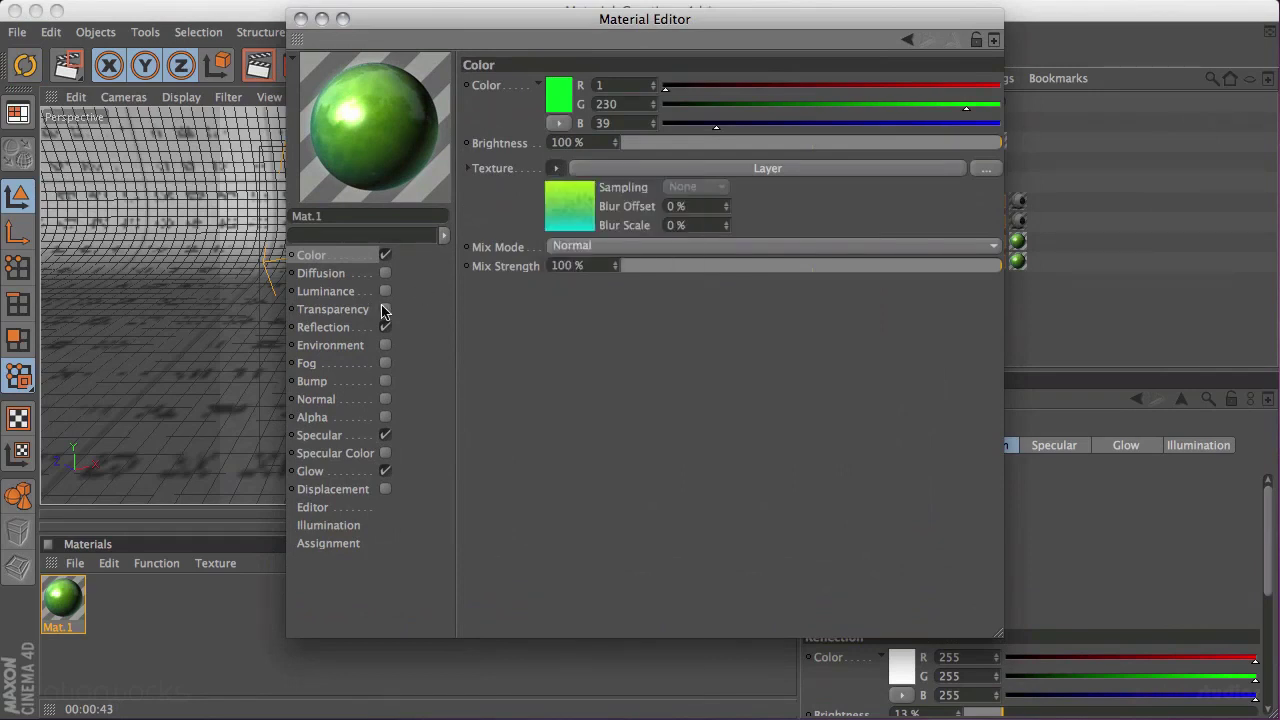
Step: Enable the Luminance channel with the copied Layer shader as its texture and render the region around the ball and base
{"action": "left_click", "coordinate": [385, 291]}
{"action": "left_click", "coordinate": [557, 170]}
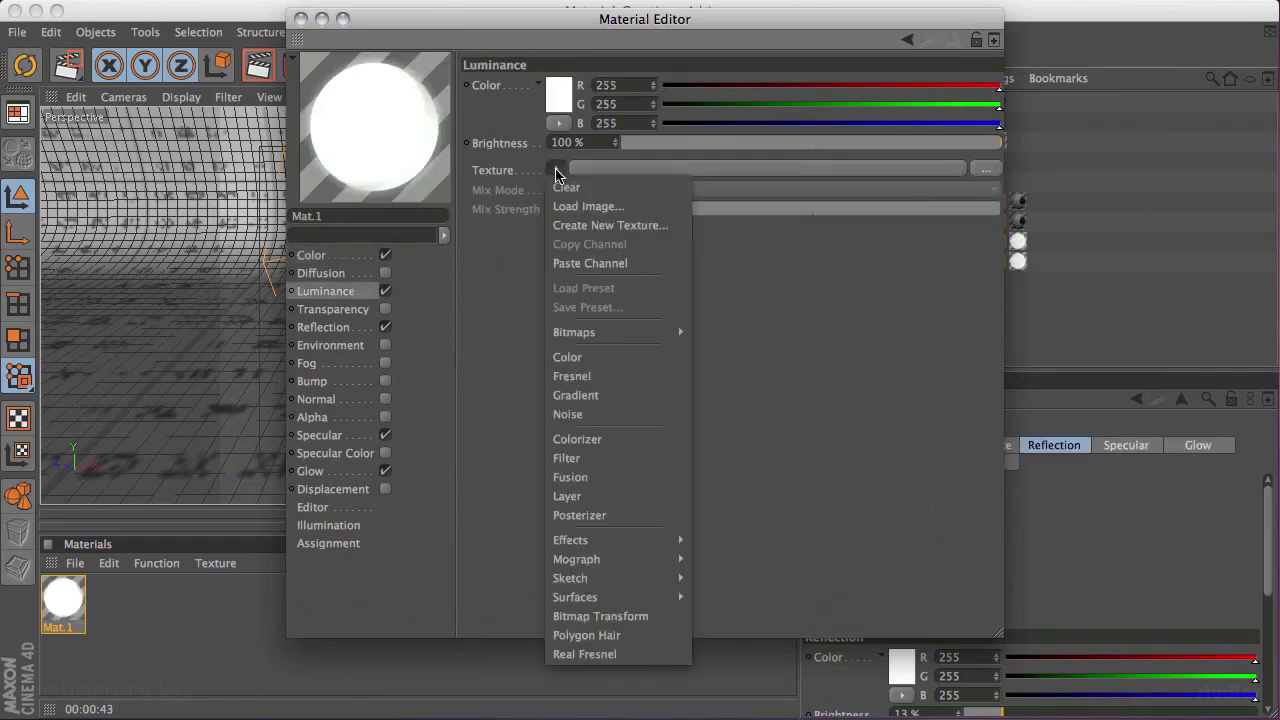
{"action": "left_click", "coordinate": [572, 263]}
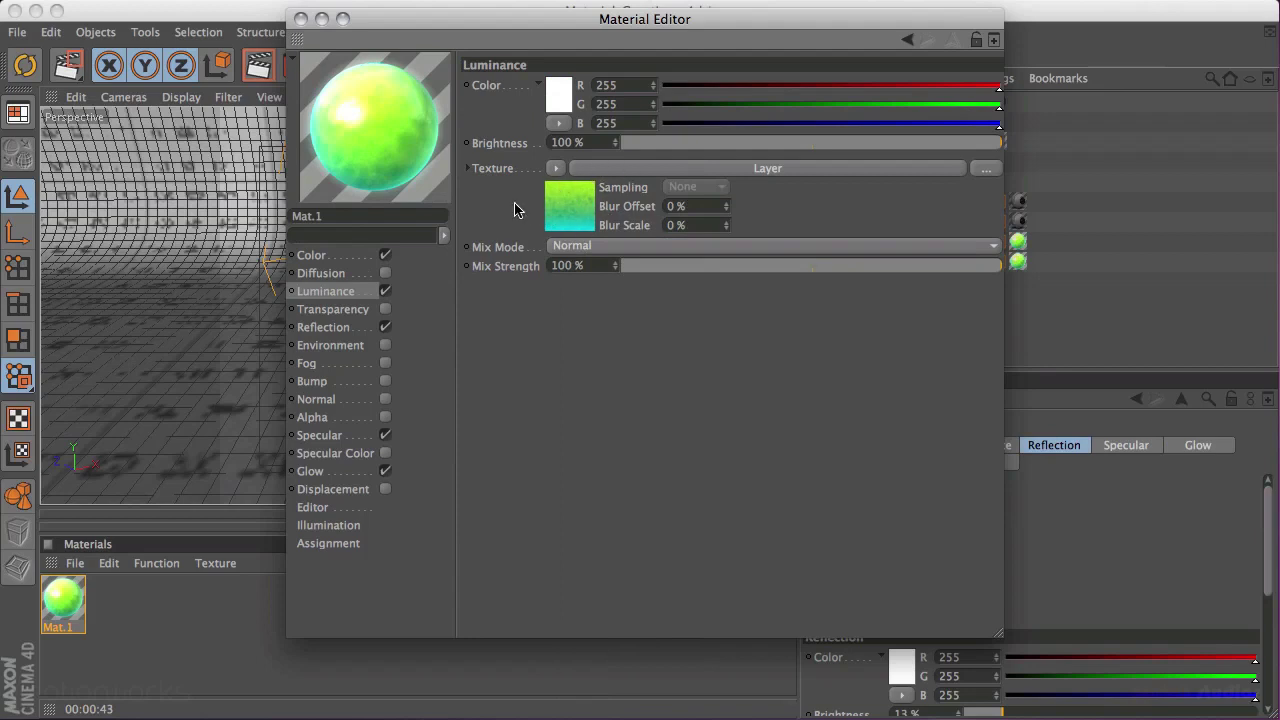
{"action": "left_click", "coordinate": [300, 19]}
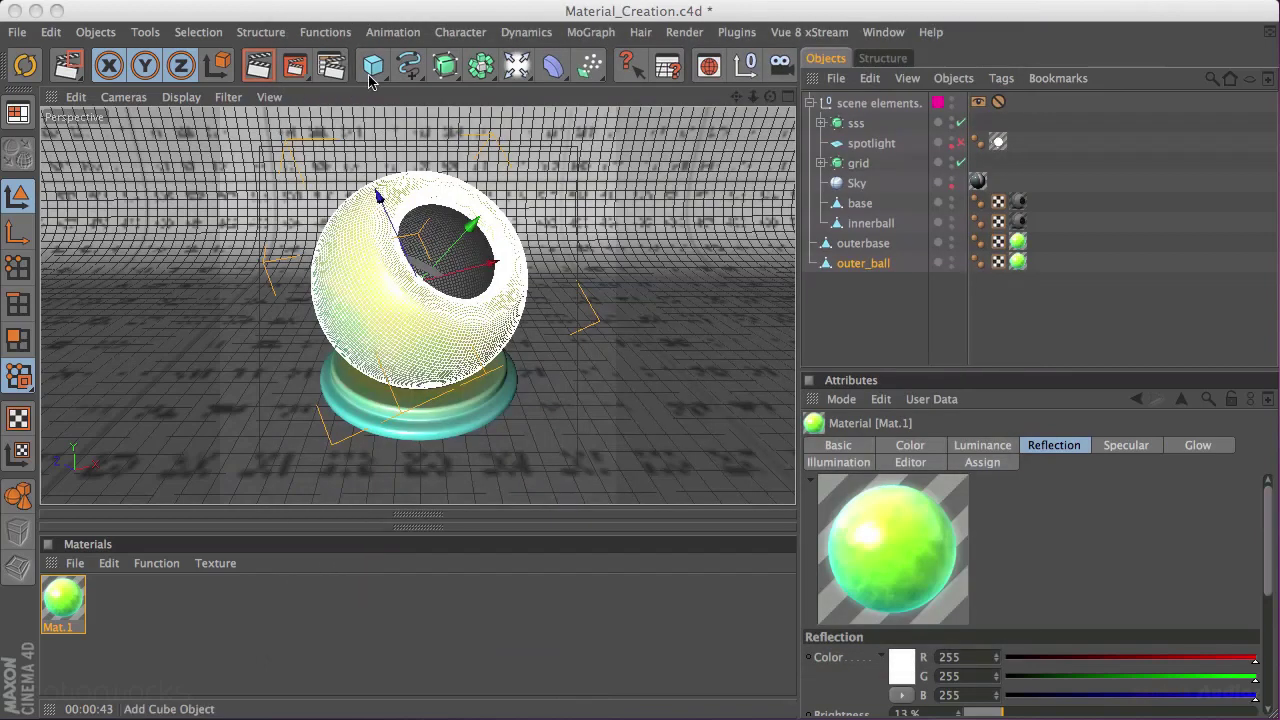
{"action": "left_click_drag", "start_coordinate": [295, 65], "coordinate": [581, 505]}
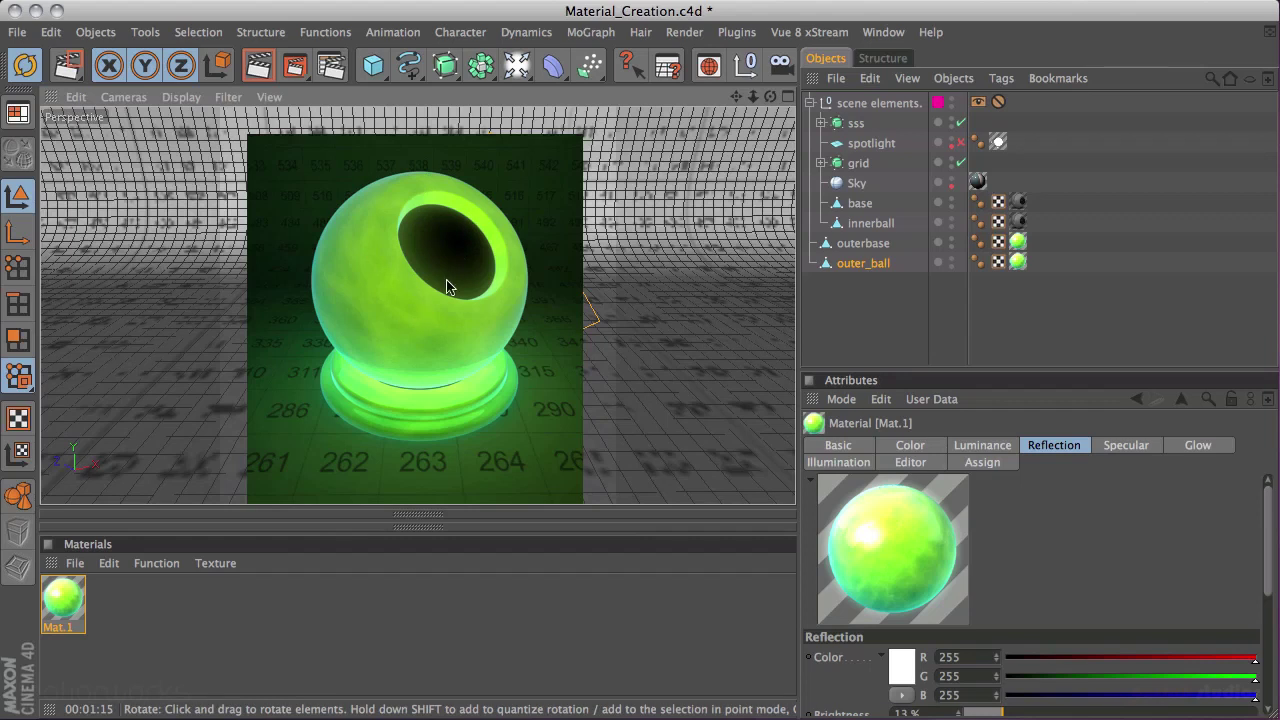
Step: Rename the green material to Heart
{"action": "double_click", "coordinate": [64, 627]}
{"action": "type", "text": "Heart"}
{"action": "key", "text": "Return"}
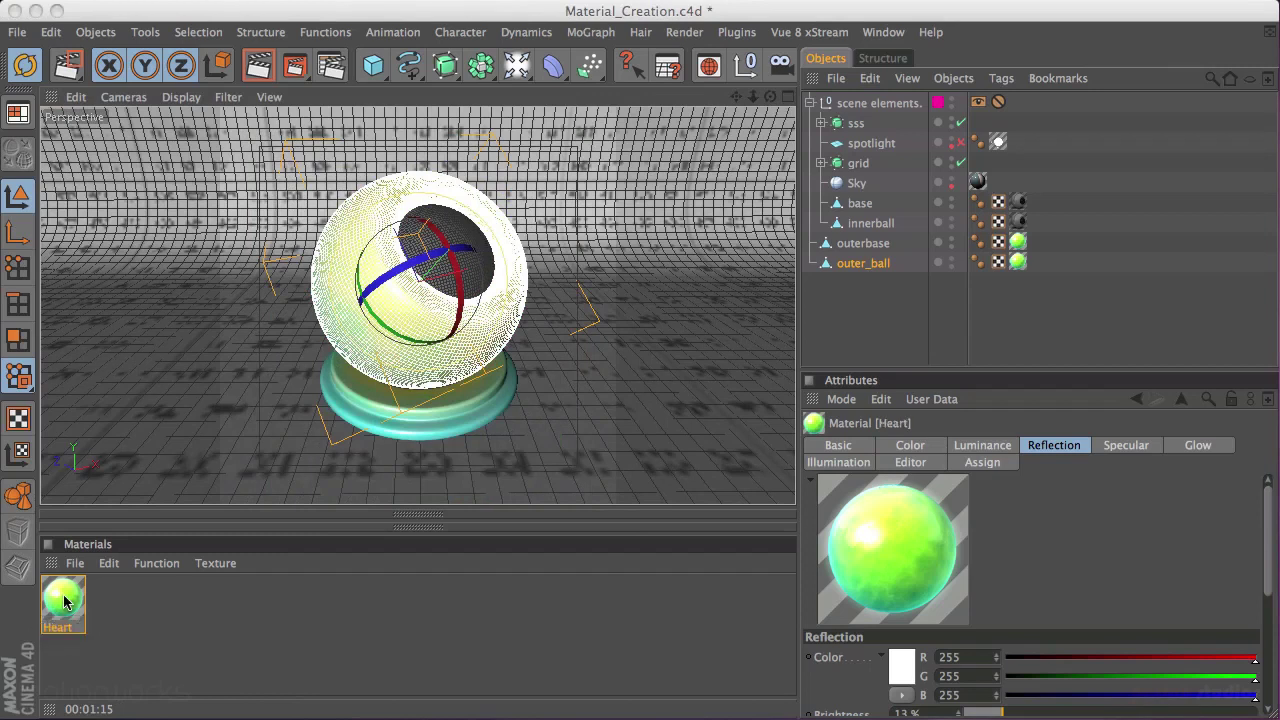
Step: Save the material as a file named Heart in the Materials folder
{"action": "left_click", "coordinate": [75, 563]}
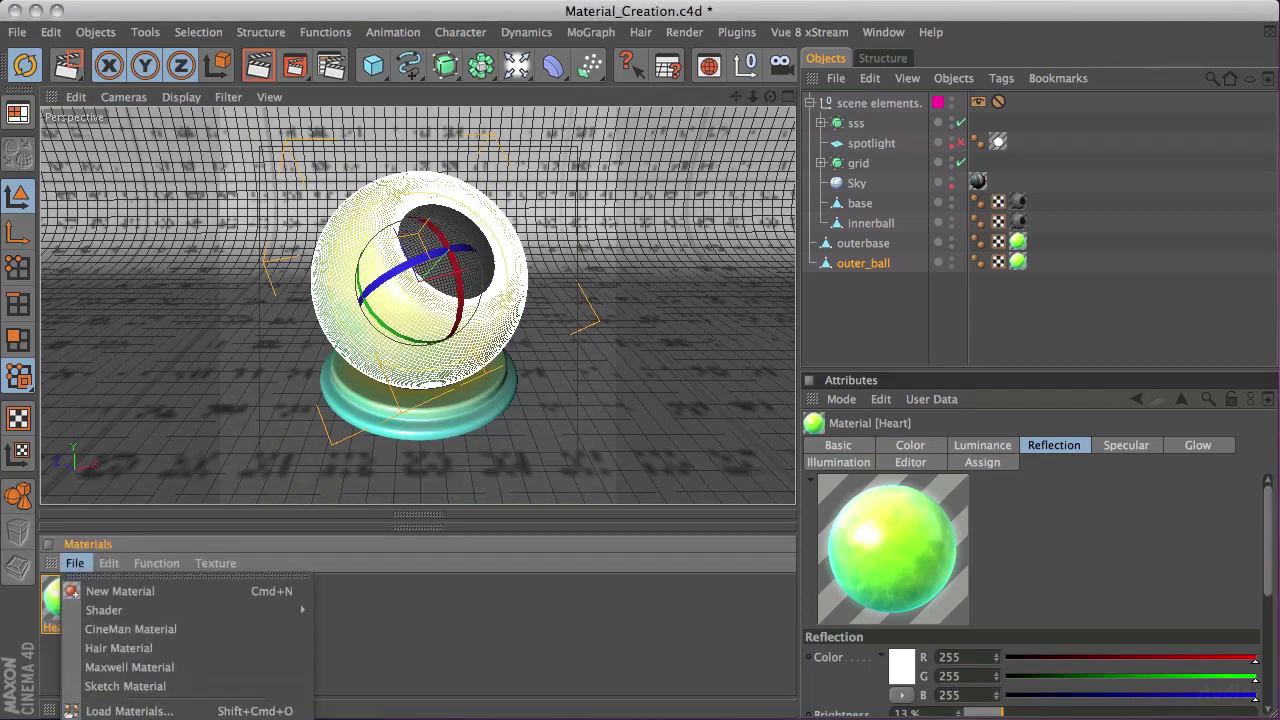
{"action": "left_click", "coordinate": [130, 716]}
{"action": "type", "text": "Heart"}
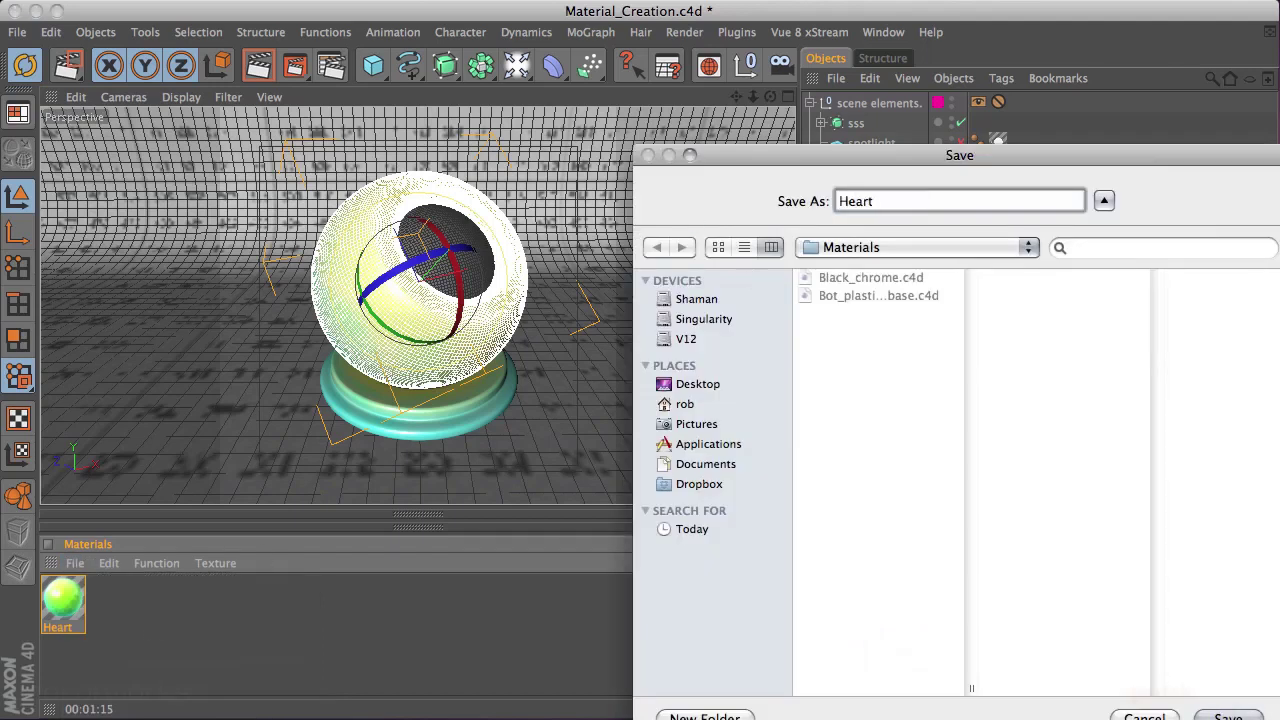
{"action": "key", "text": "Return"}
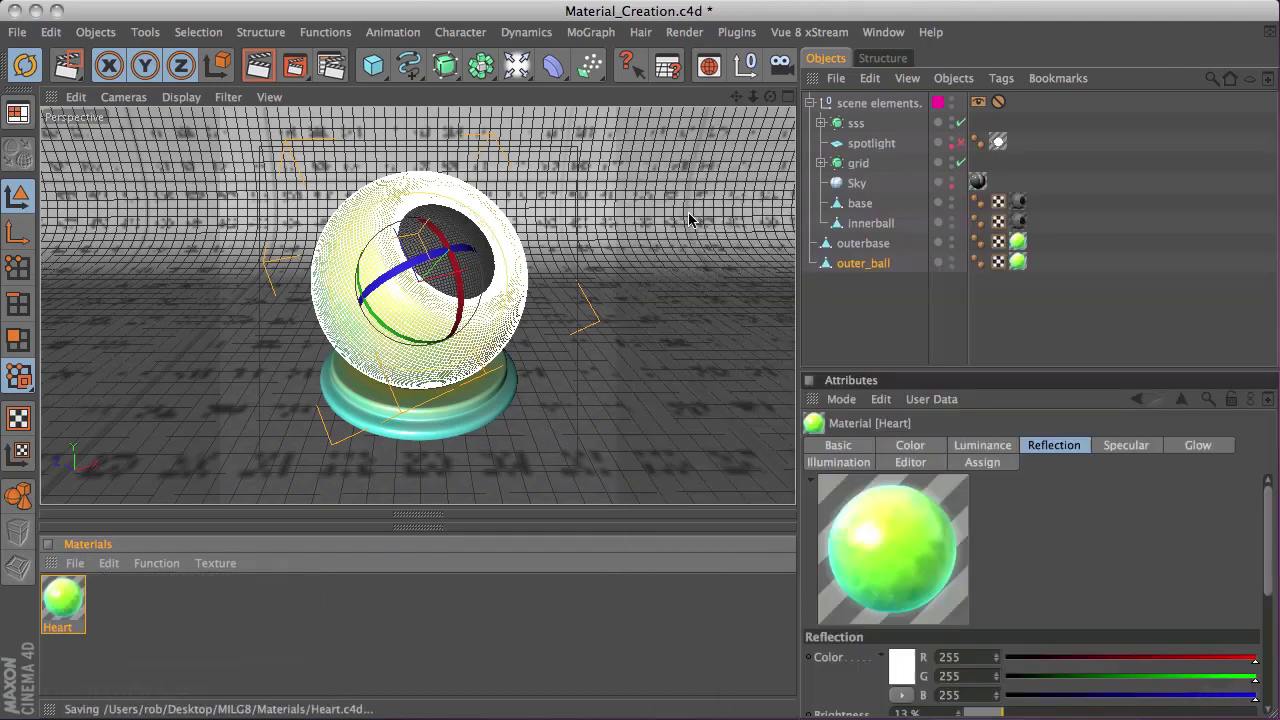
Step: Re-enable the spotlight object and hide the Scene layer from the managers in the Layer Browser
{"action": "left_click", "coordinate": [414, 640]}
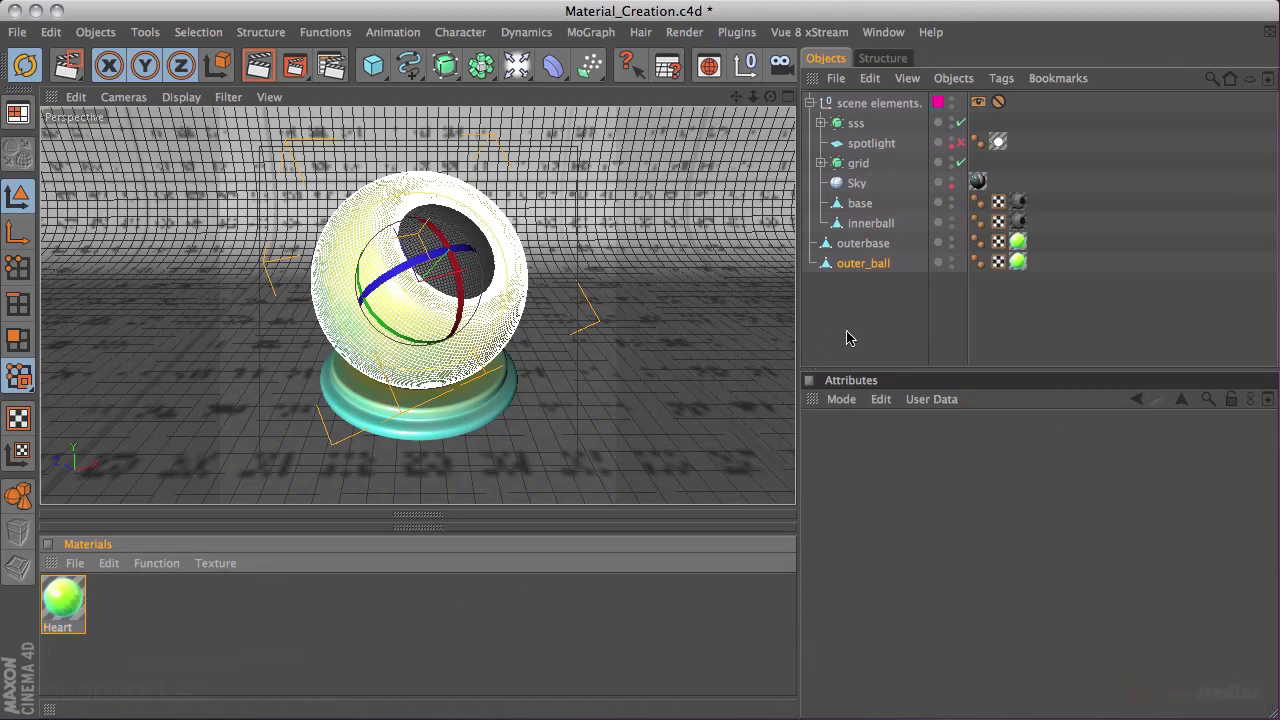
{"action": "left_click", "coordinate": [1258, 117]}
{"action": "key", "text": "shift+F8"}
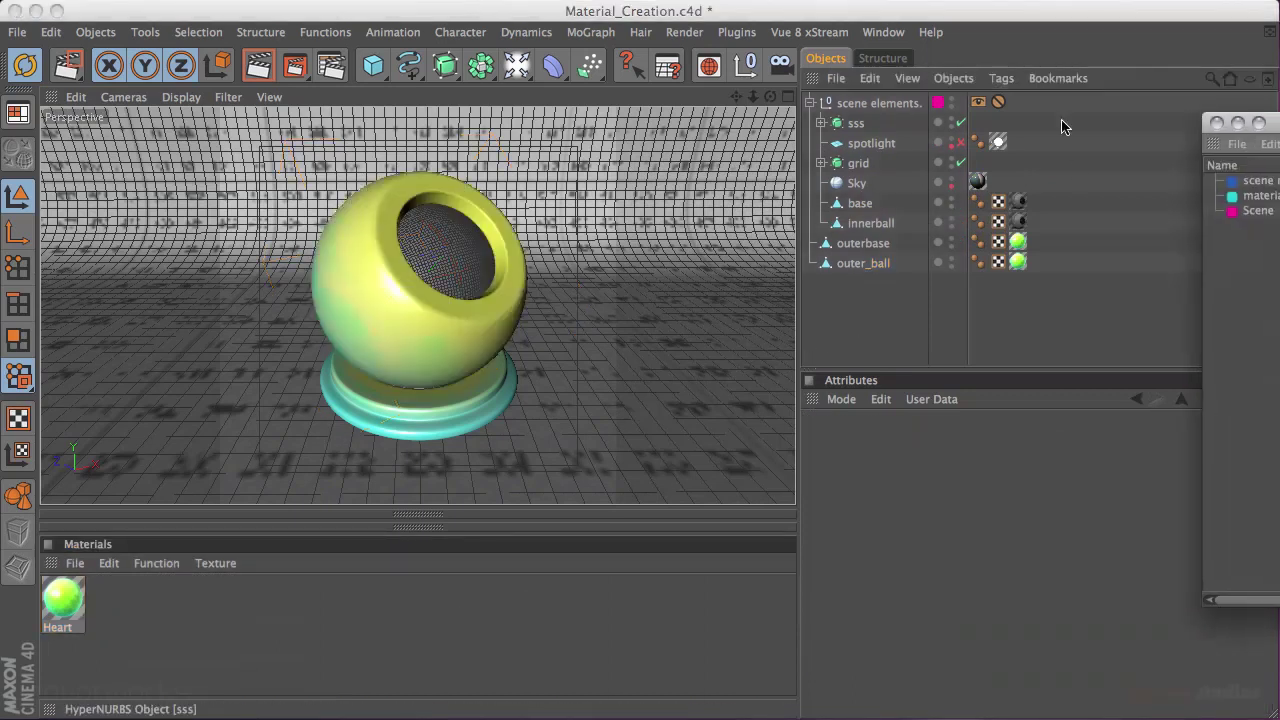
{"action": "left_click", "coordinate": [961, 145]}
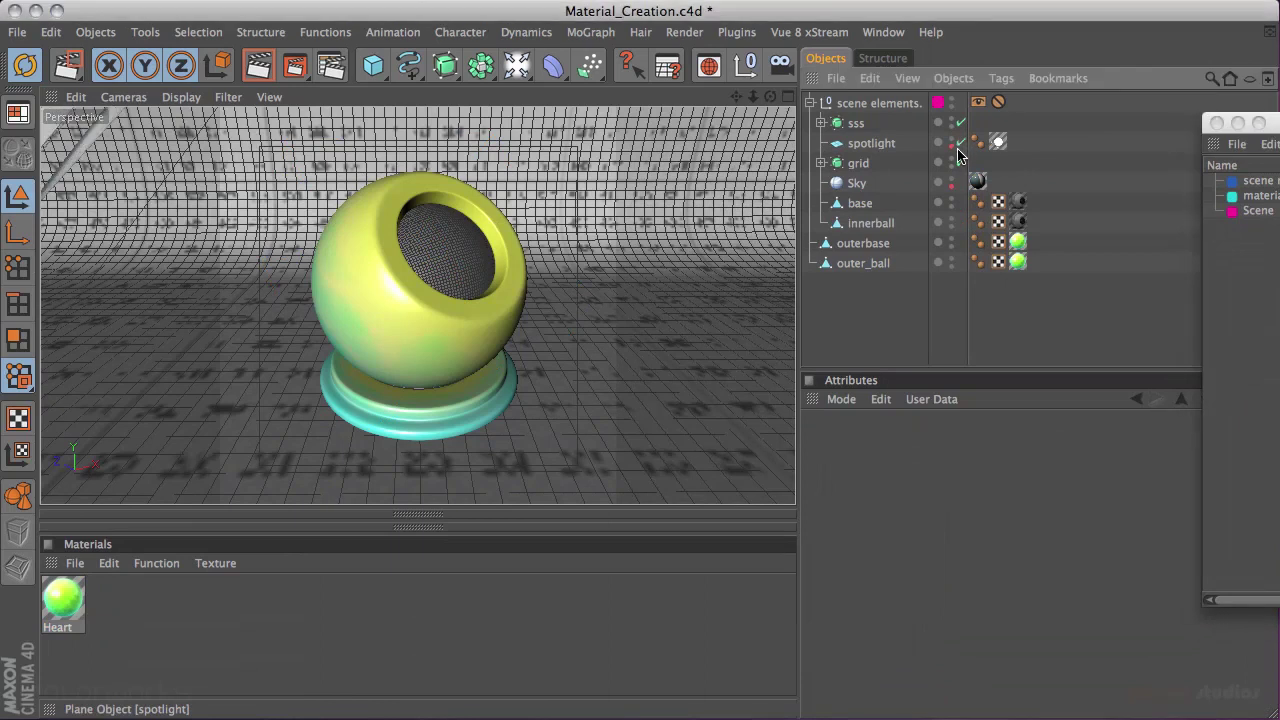
{"action": "left_click", "coordinate": [961, 162]}
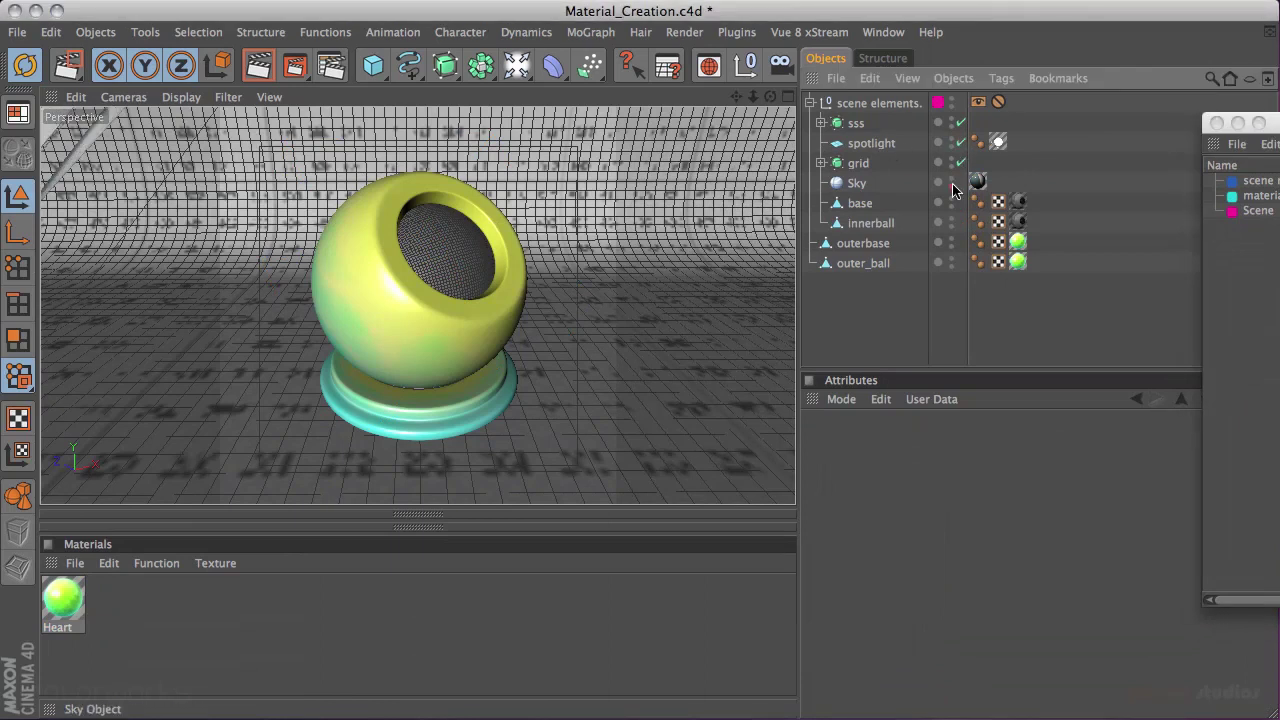
{"action": "left_click_drag", "start_coordinate": [1245, 122], "coordinate": [979, 134]}
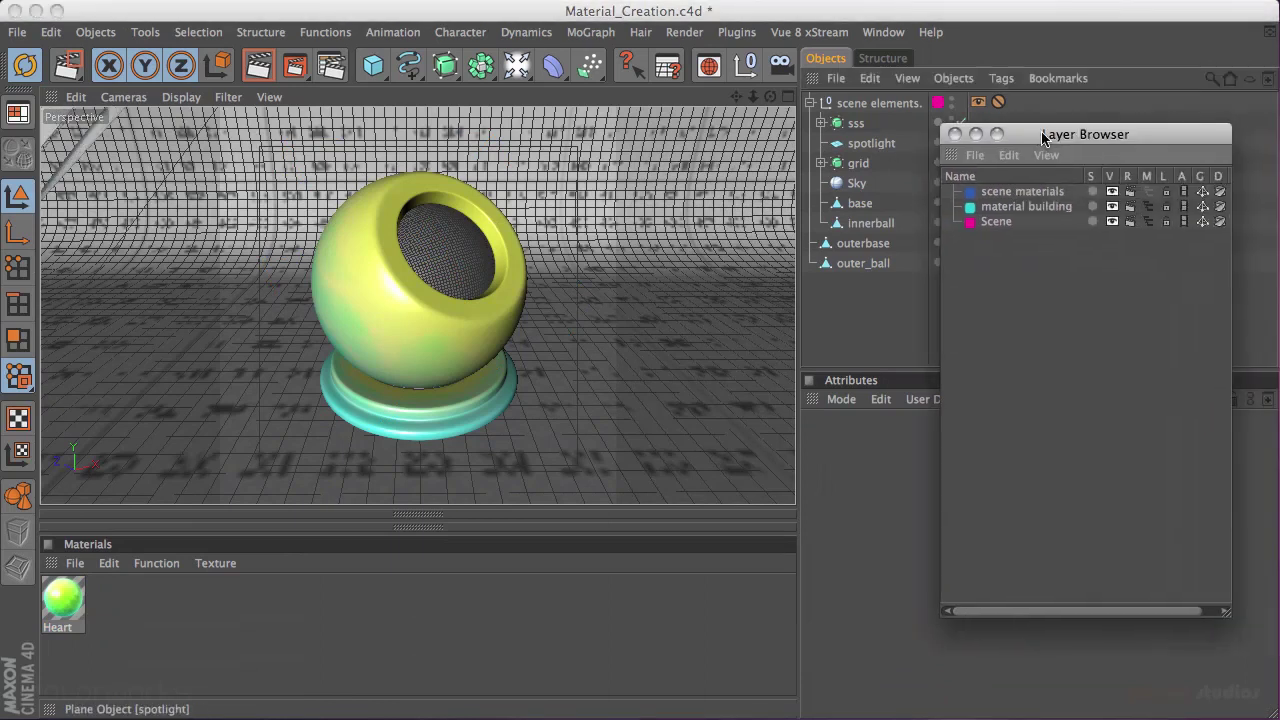
{"action": "left_click", "coordinate": [1146, 226]}
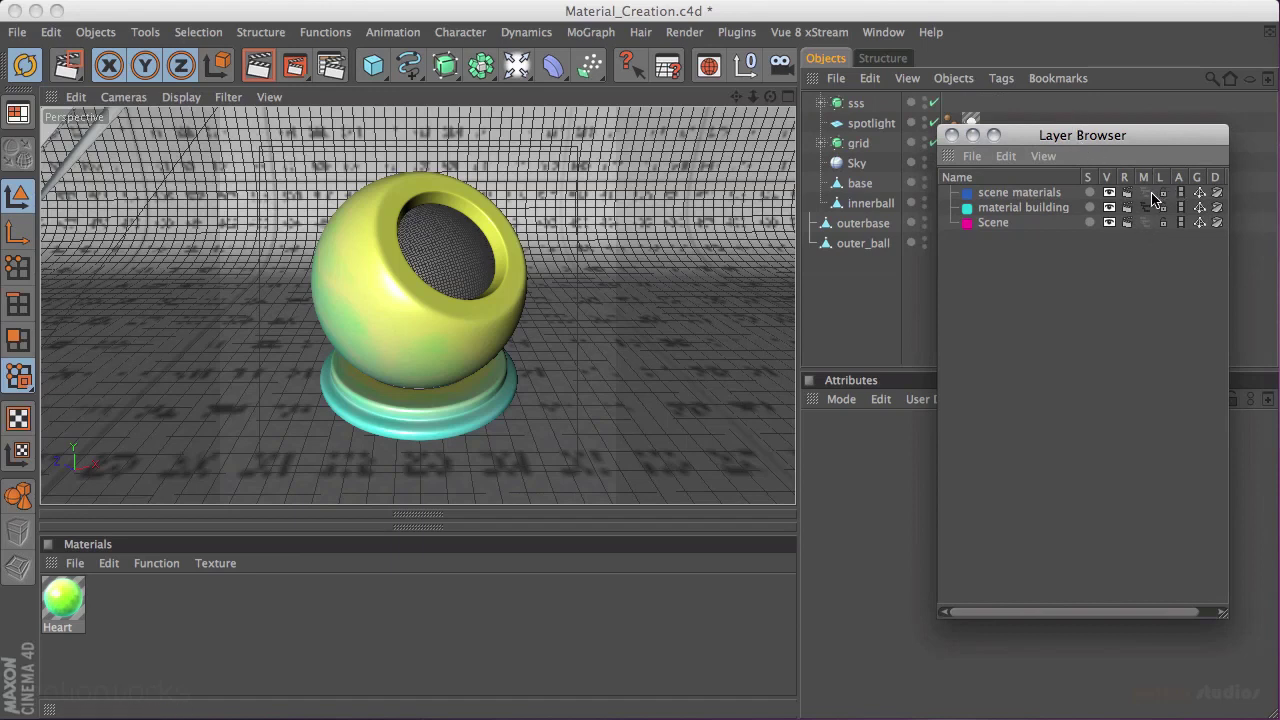
Step: Hide the Scene layer's objects from the Object Manager and close the Layer Browser
{"action": "left_click", "coordinate": [1146, 223]}
{"action": "left_click_drag", "start_coordinate": [1060, 136], "coordinate": [1271, 124]}
{"action": "left_click", "coordinate": [810, 104]}
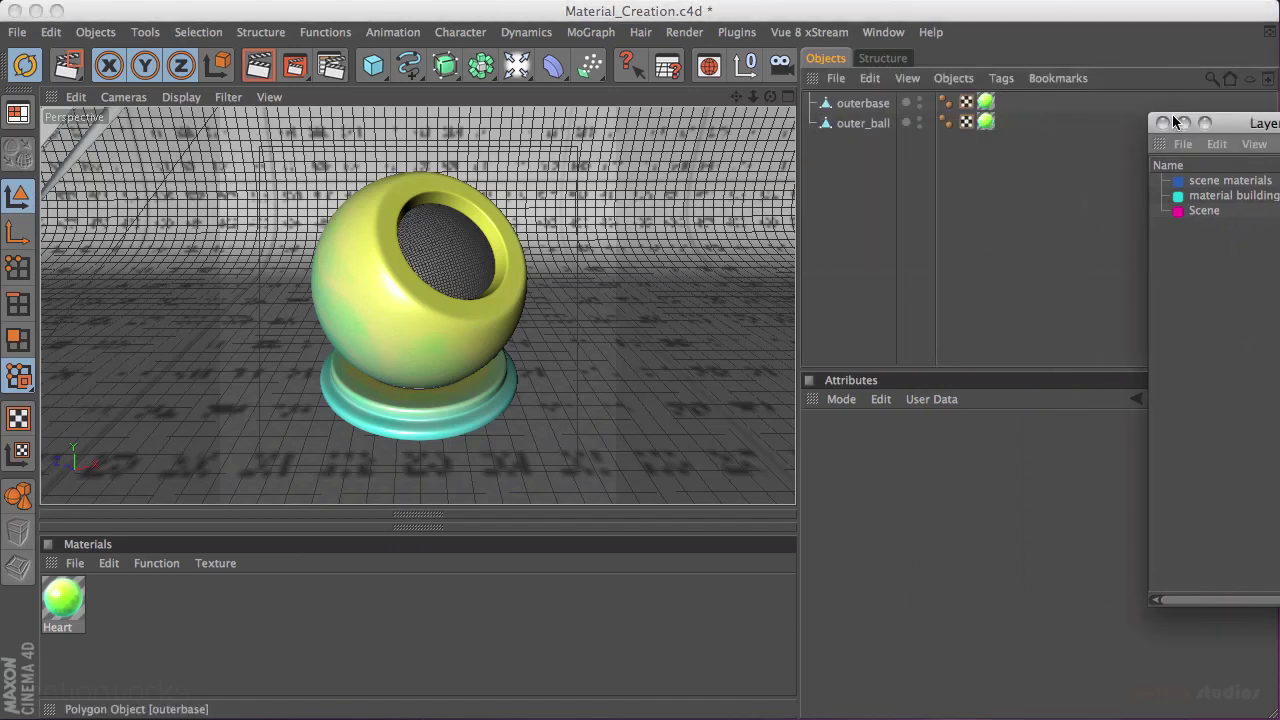
{"action": "left_click", "coordinate": [1163, 122]}
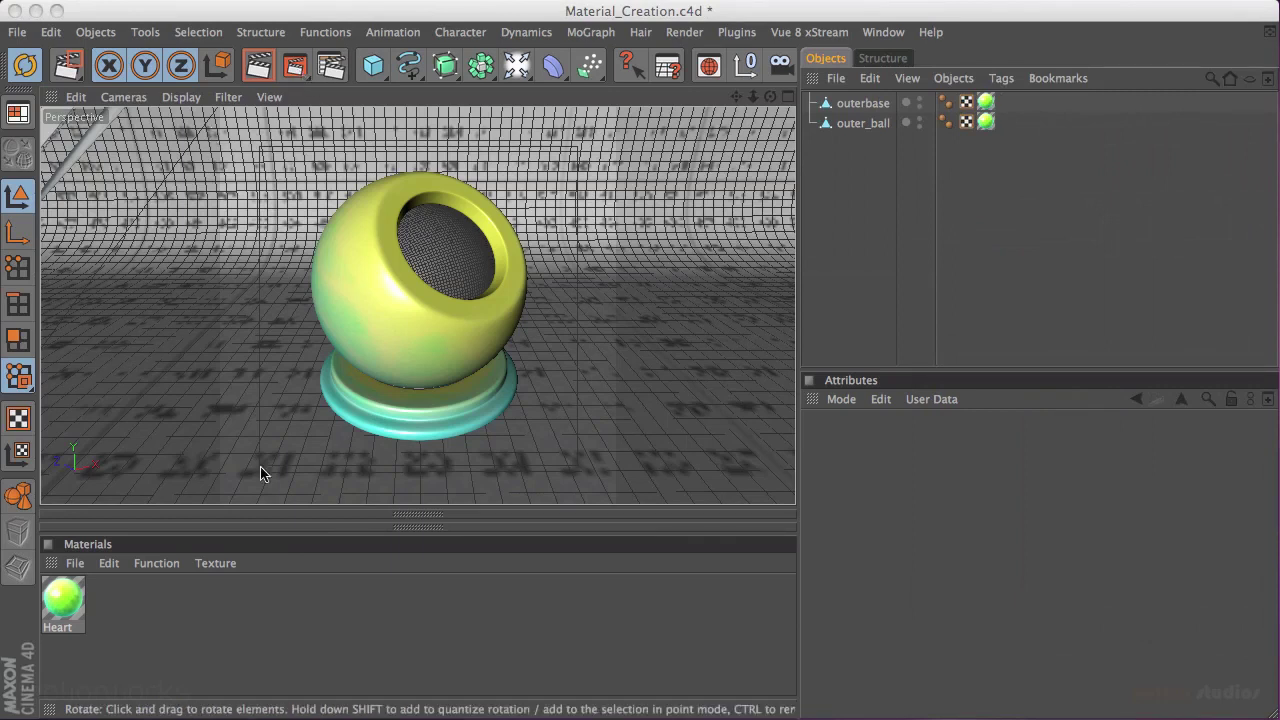
Step: Render the viewport region around the ball and base, show the Structure manager, and save the scene file
{"action": "left_click_drag", "start_coordinate": [285, 75], "coordinate": [352, 84]}
{"action": "left_click_drag", "start_coordinate": [224, 111], "coordinate": [617, 502]}
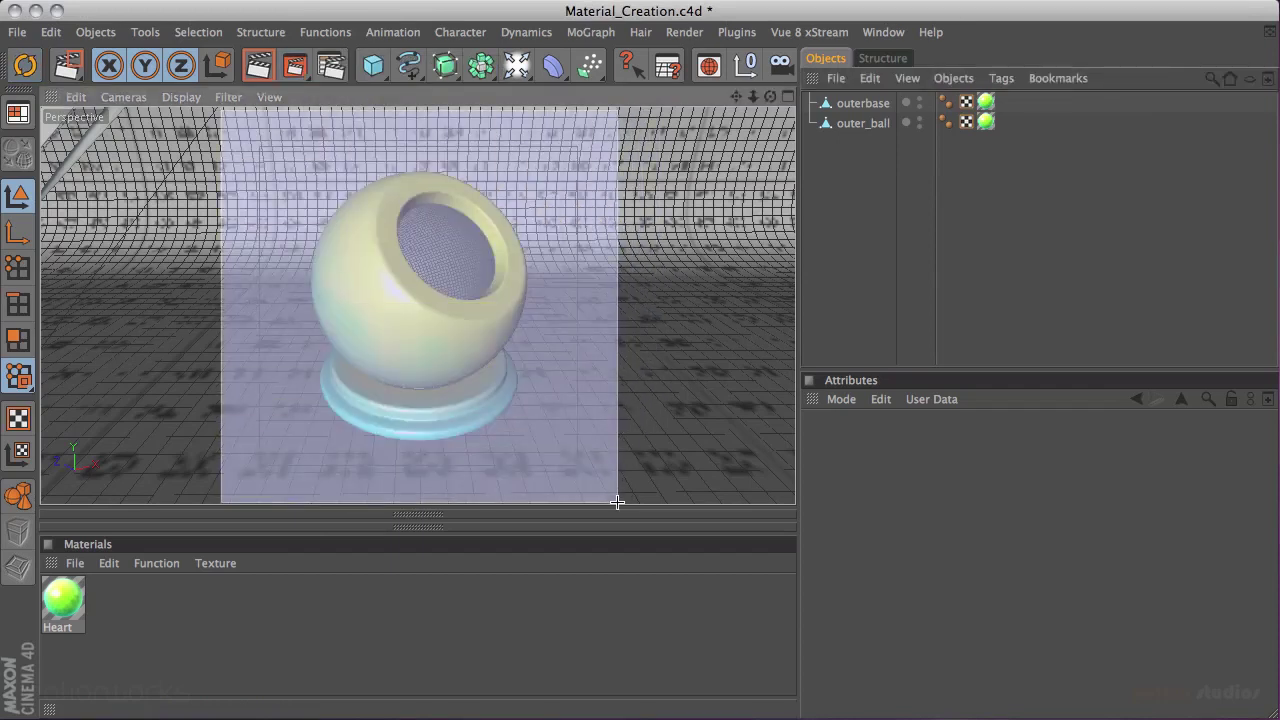
{"action": "left_click_drag", "start_coordinate": [617, 502], "coordinate": [617, 502]}
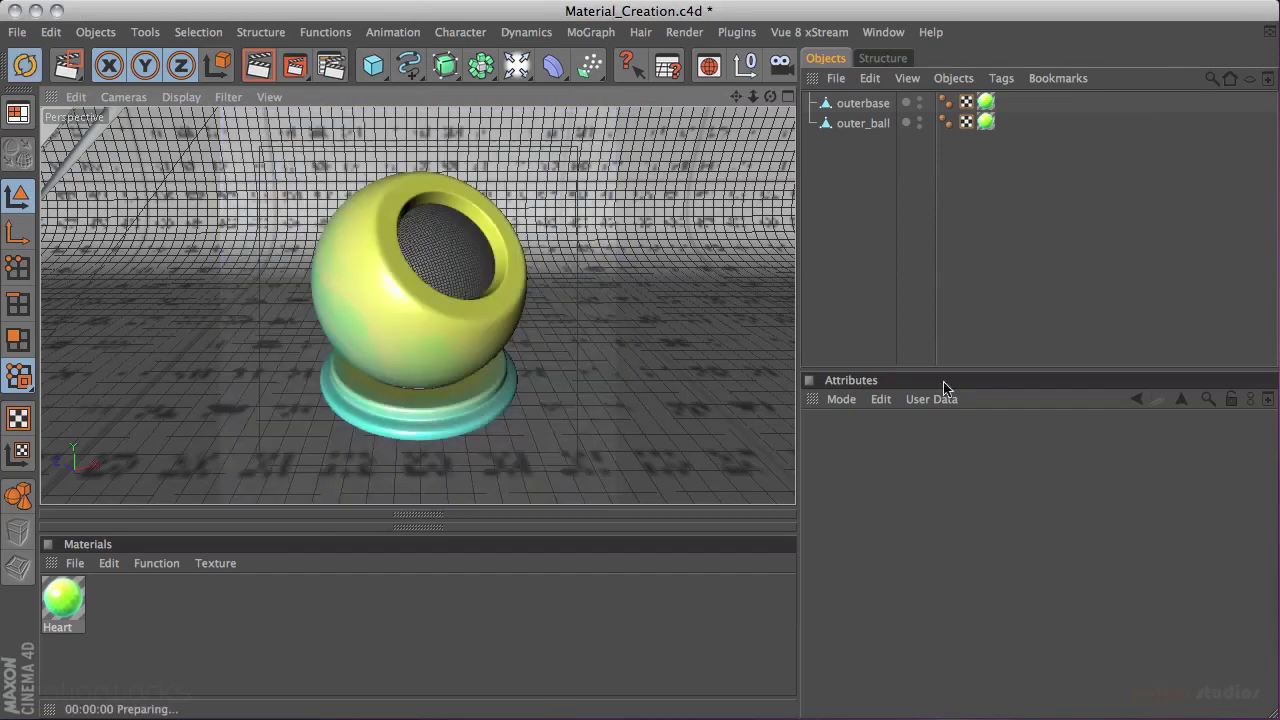
{"action": "left_click", "coordinate": [882, 58]}
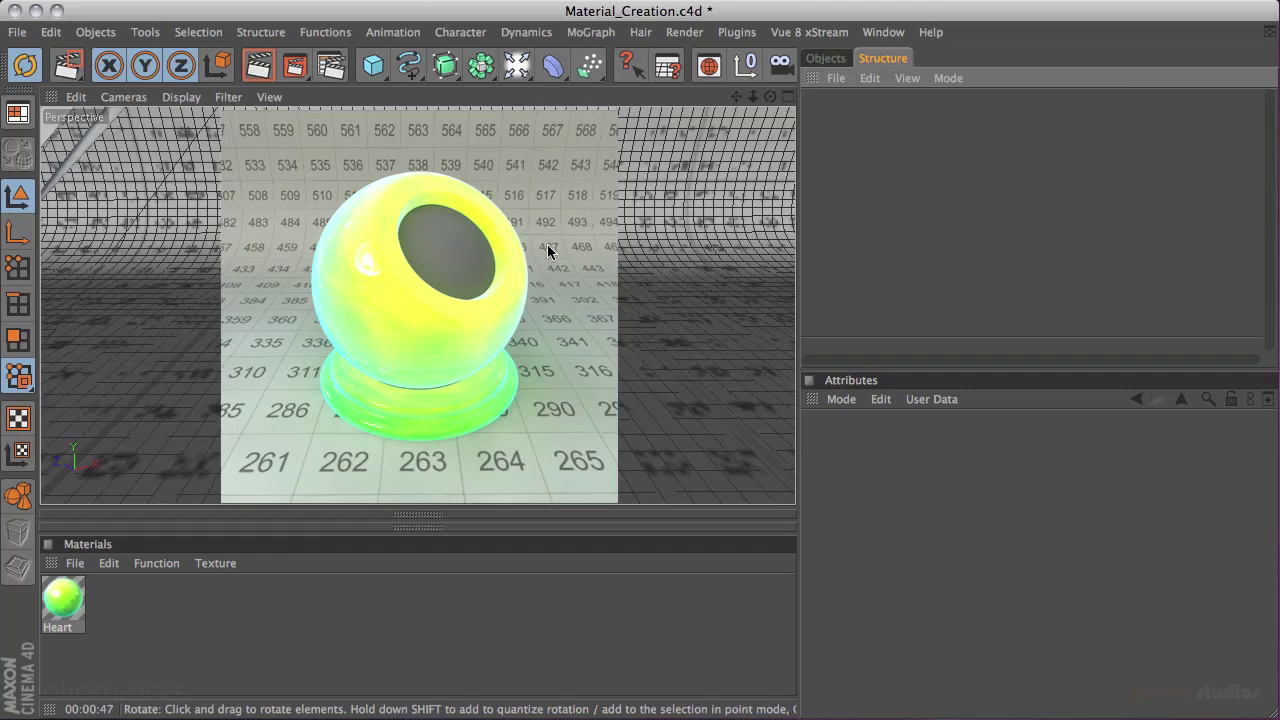
{"action": "key", "text": "super+s"}
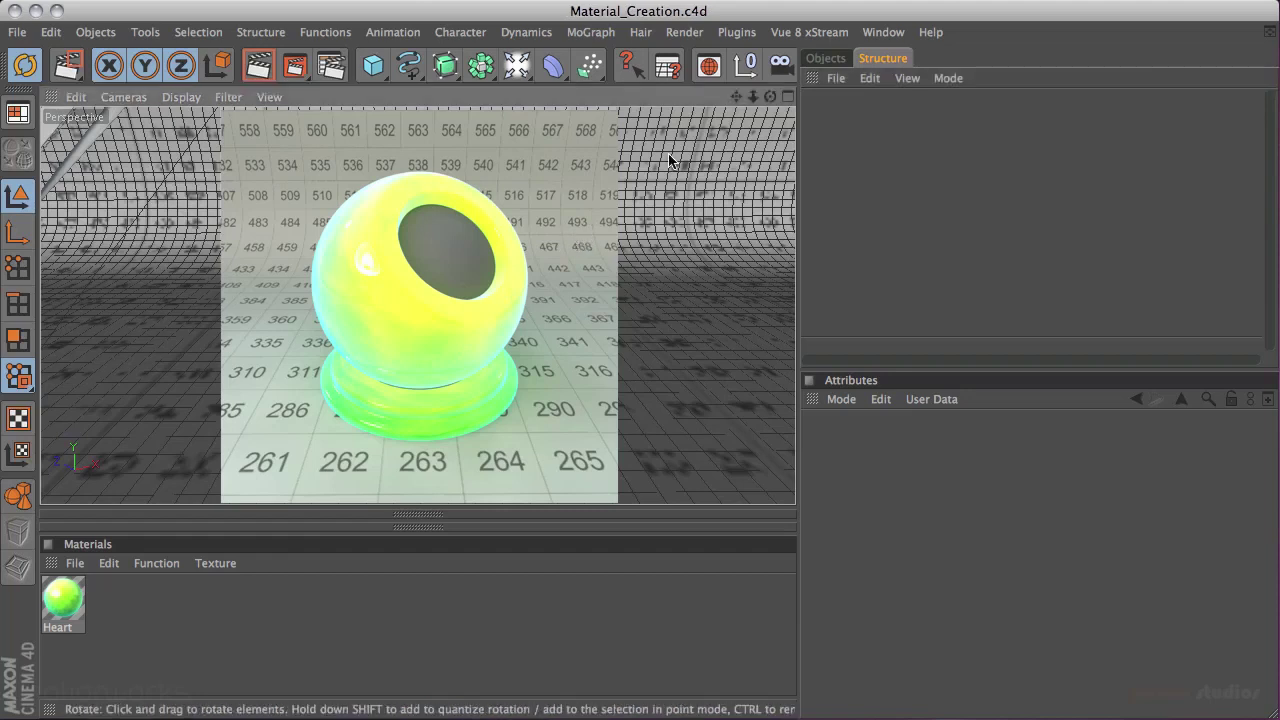